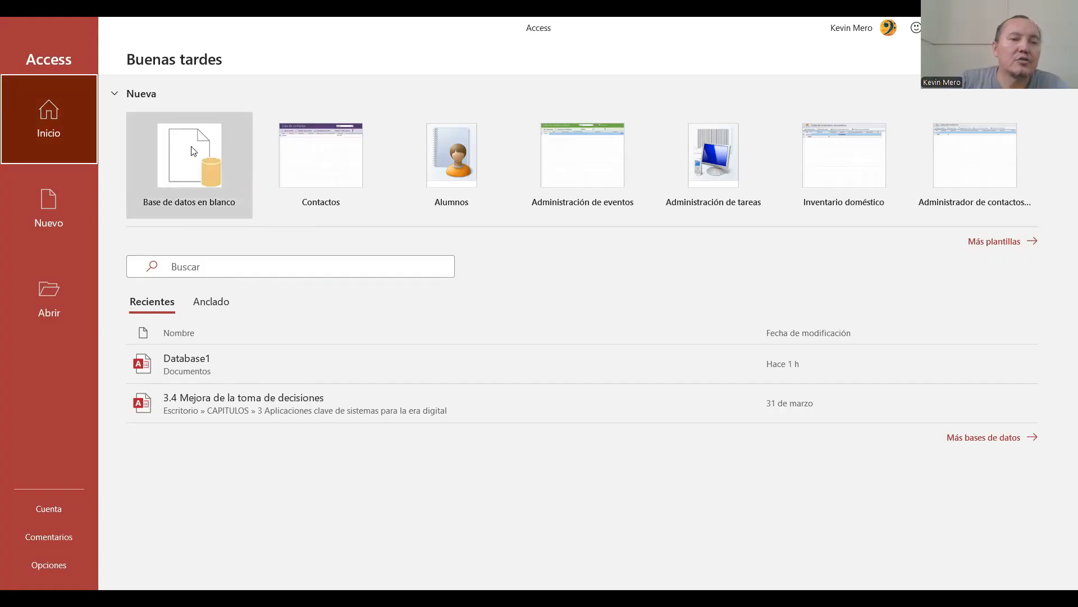
- Create a blank database with the file name académico
{"action": "left_click", "coordinate": [201, 161]}
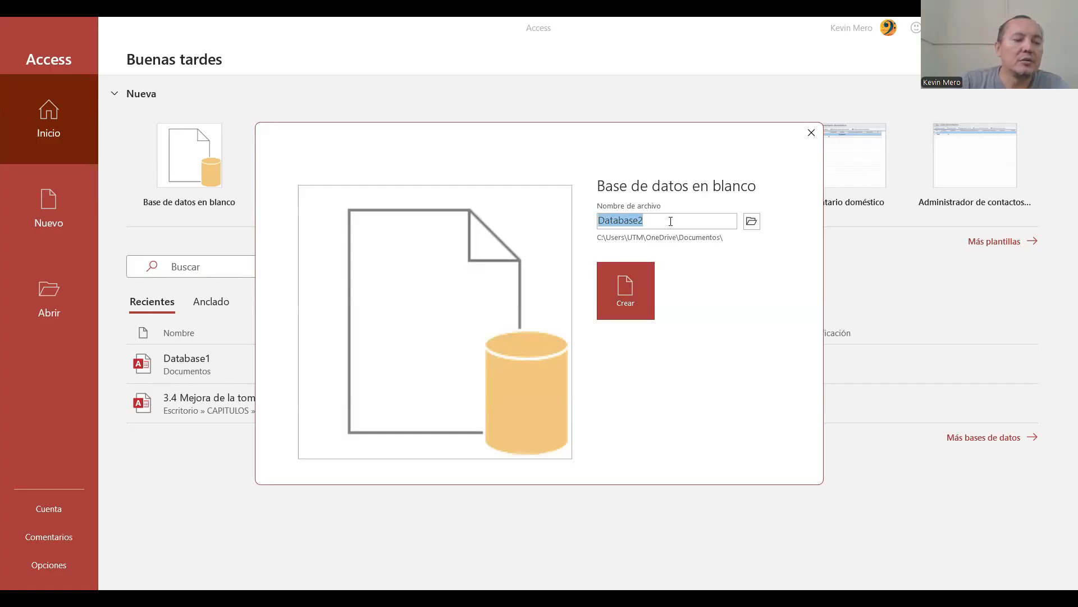
{"action": "type", "text": "académico"}
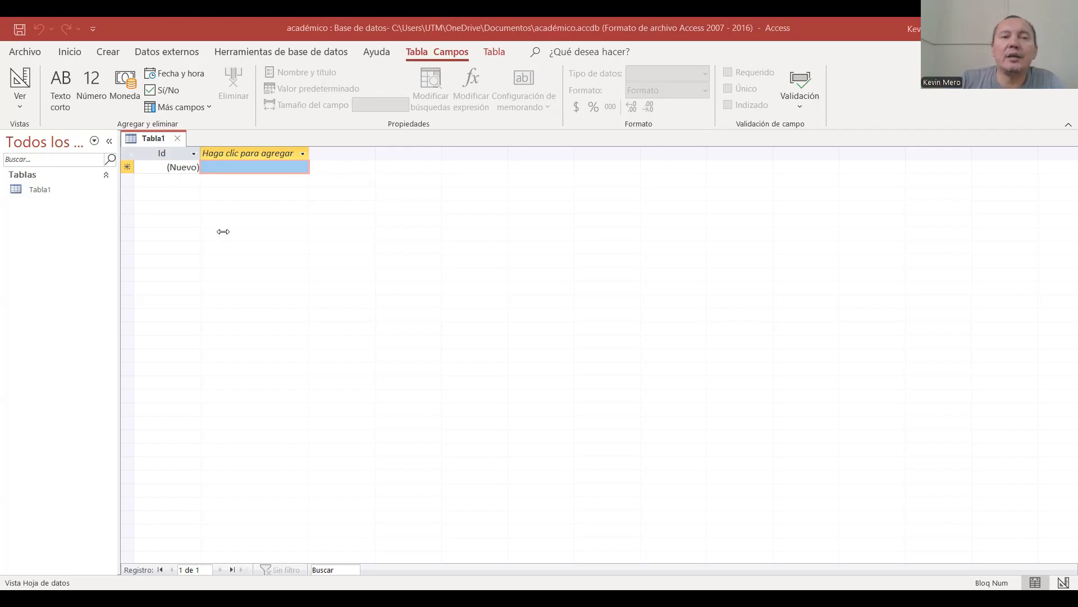
- Save the new database's initial table under the name Estudiantes
{"action": "left_click", "coordinate": [278, 50]}
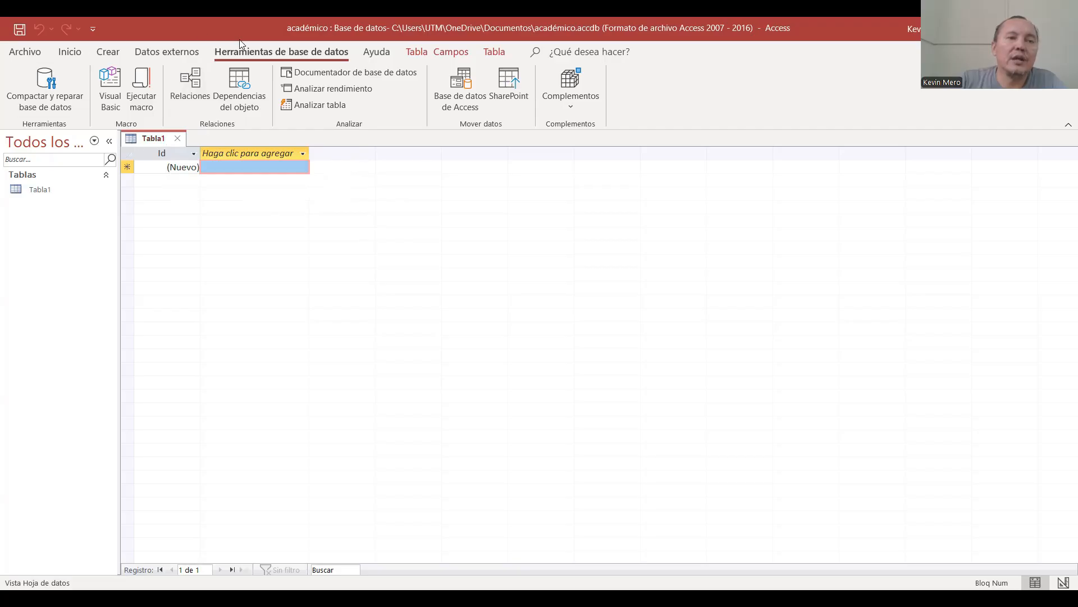
{"action": "right_click", "coordinate": [155, 141]}
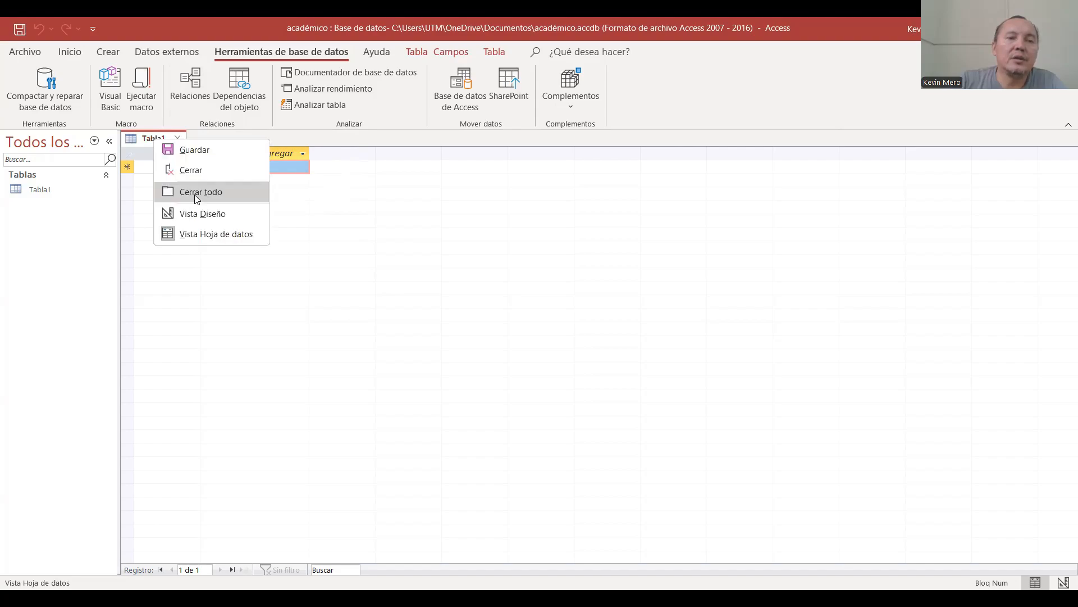
{"action": "left_click", "coordinate": [208, 151]}
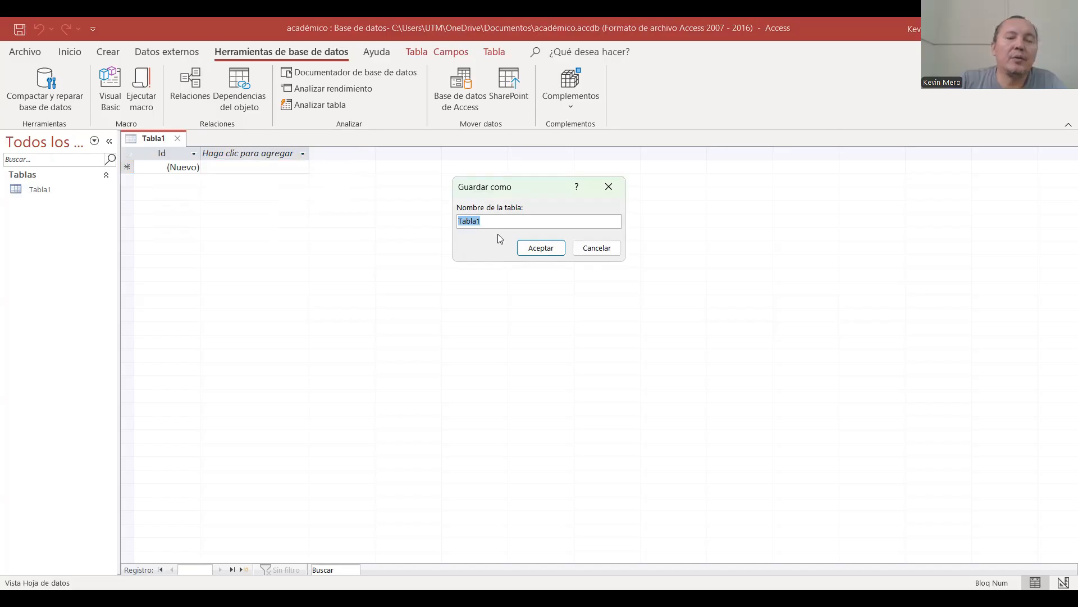
{"action": "type", "text": "Estudiantes"}
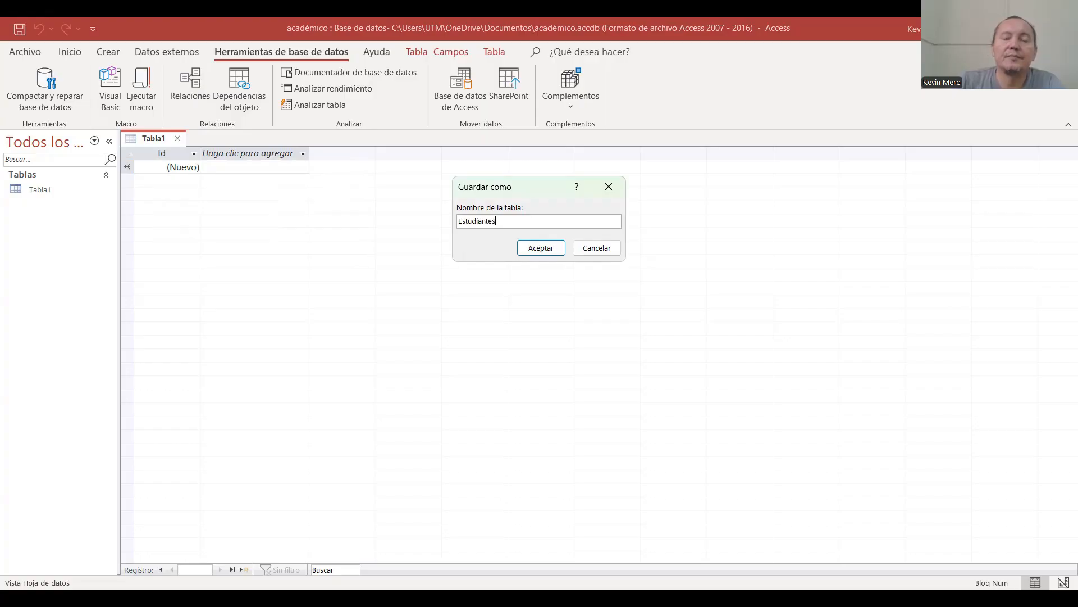
{"action": "left_click", "coordinate": [536, 248]}
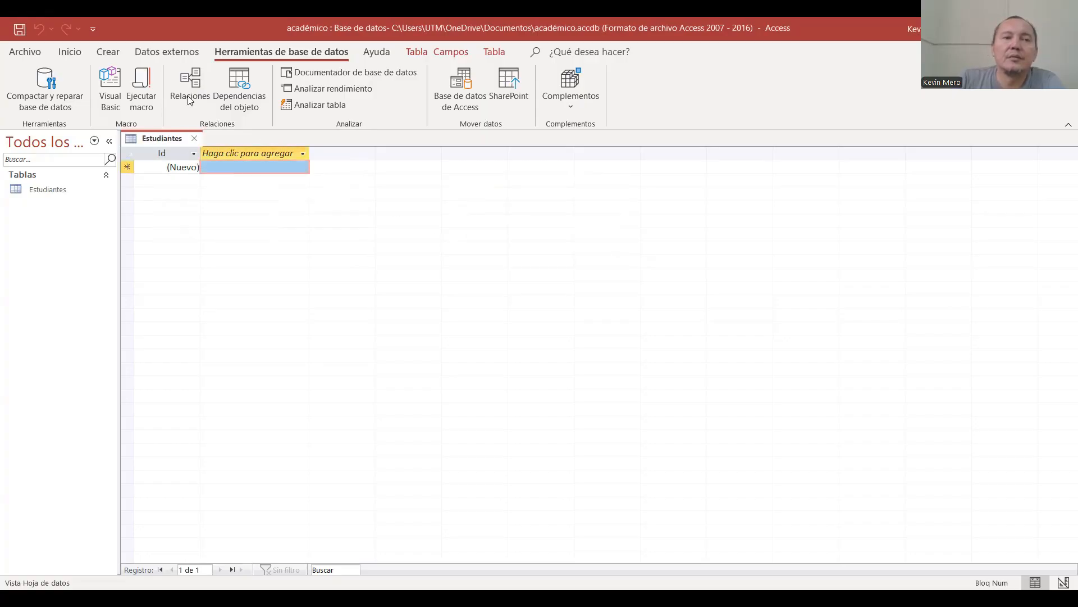
- Create a second table and save it under the name Cursos
{"action": "left_click", "coordinate": [115, 51]}
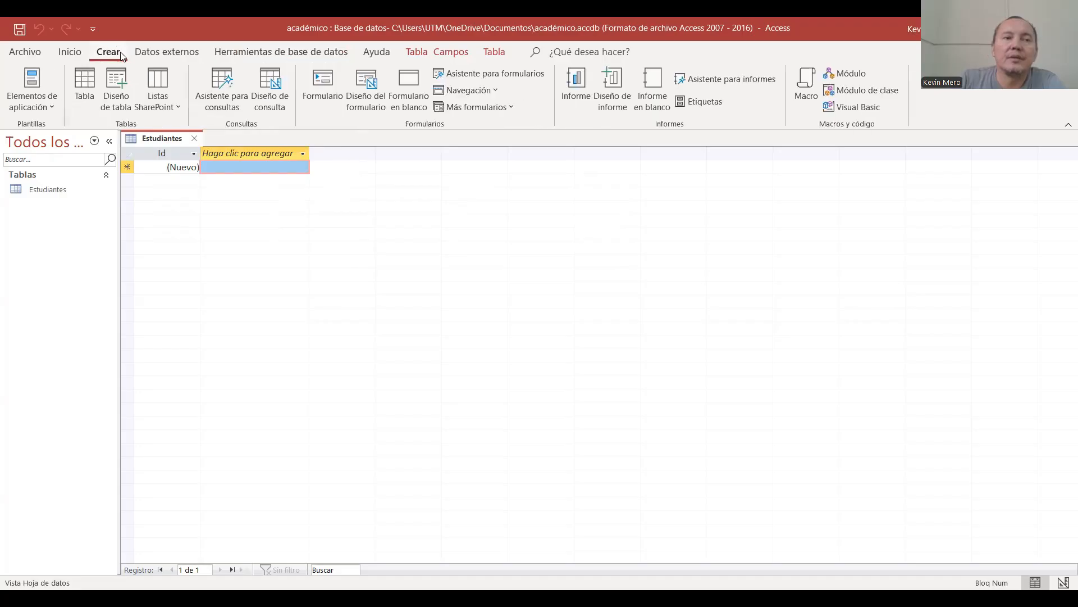
{"action": "left_click", "coordinate": [86, 86]}
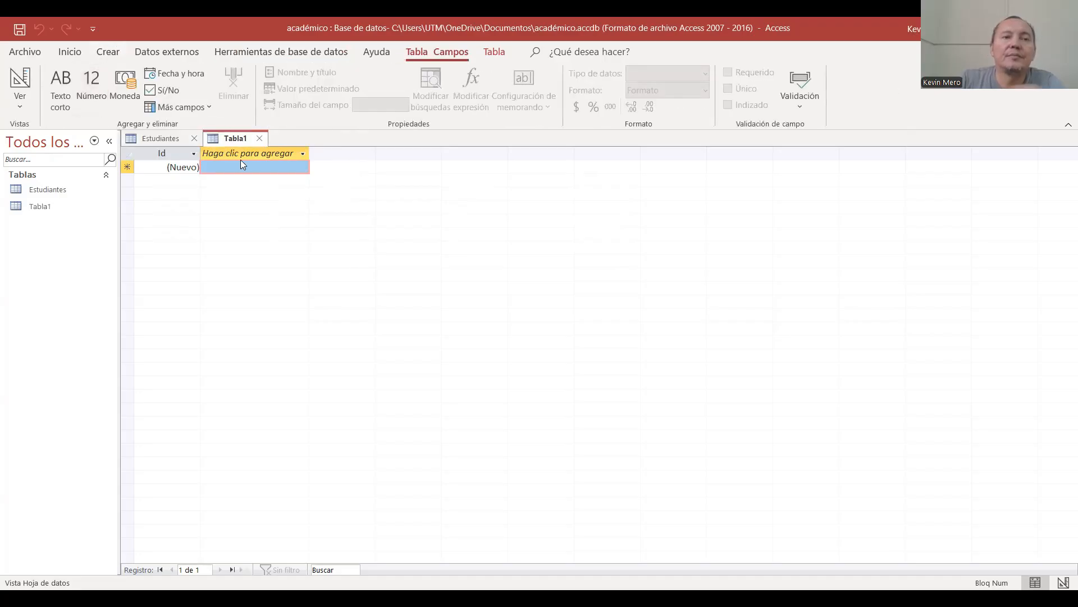
{"action": "right_click", "coordinate": [227, 140]}
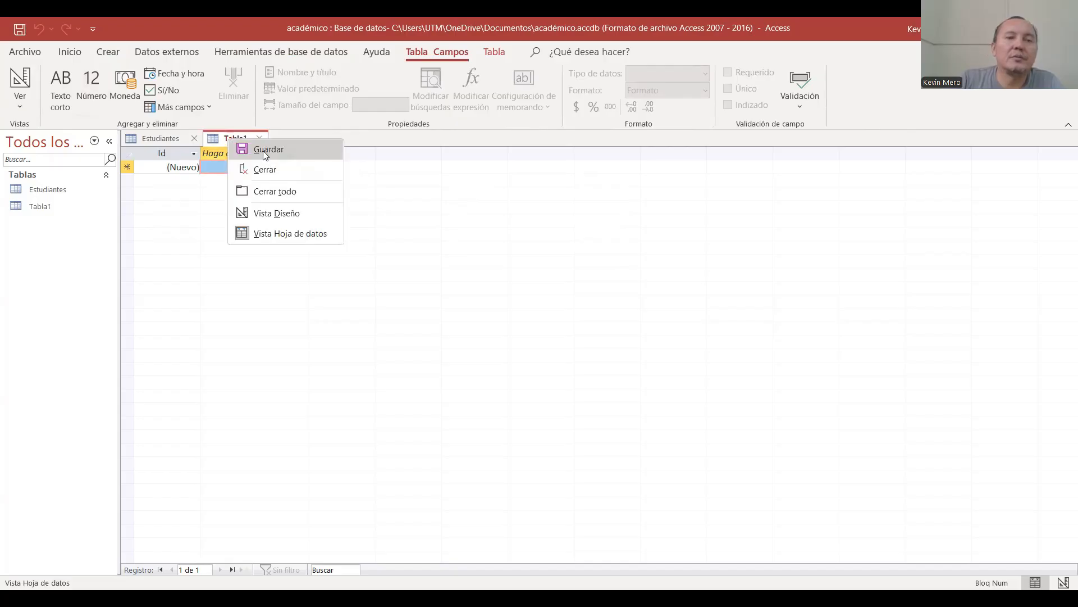
{"action": "left_click", "coordinate": [234, 155]}
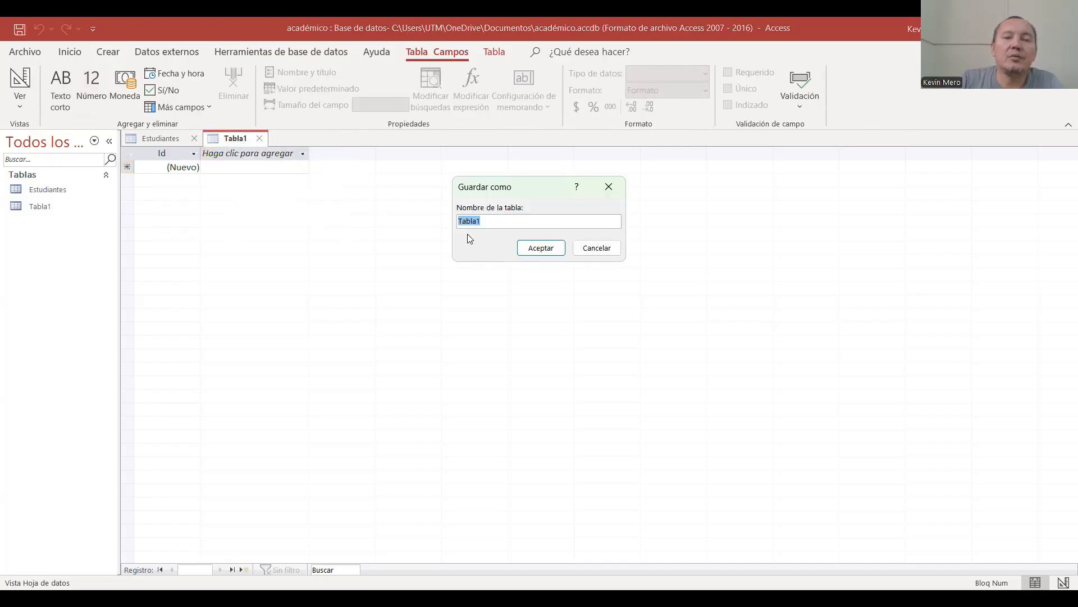
{"action": "type", "text": "Cursos"}
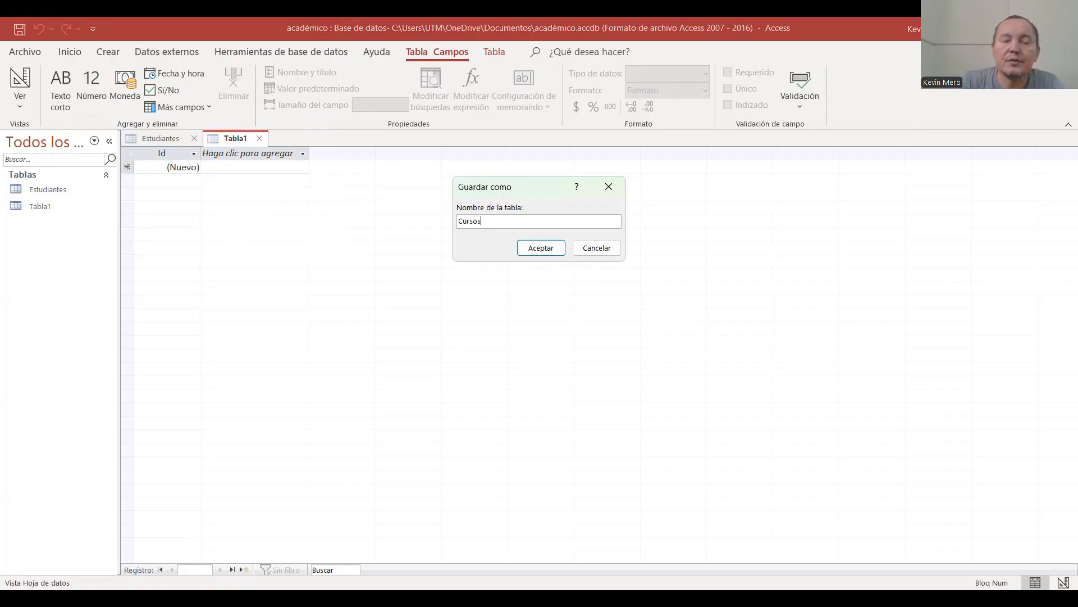
{"action": "left_click", "coordinate": [524, 247]}
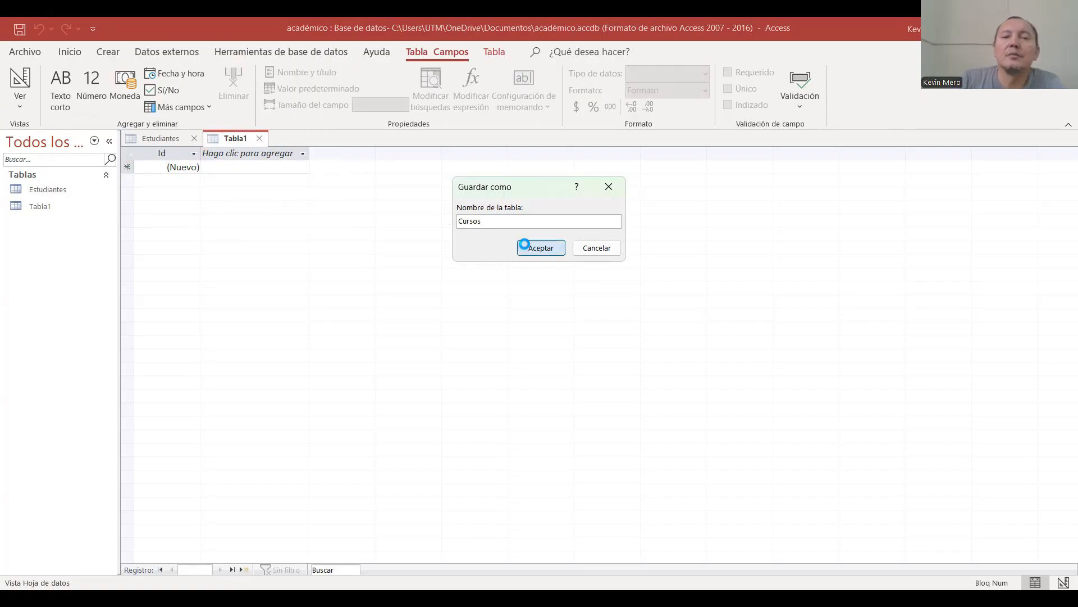
- Create a third table and save it under the name Inscripciones
{"action": "left_click", "coordinate": [167, 139]}
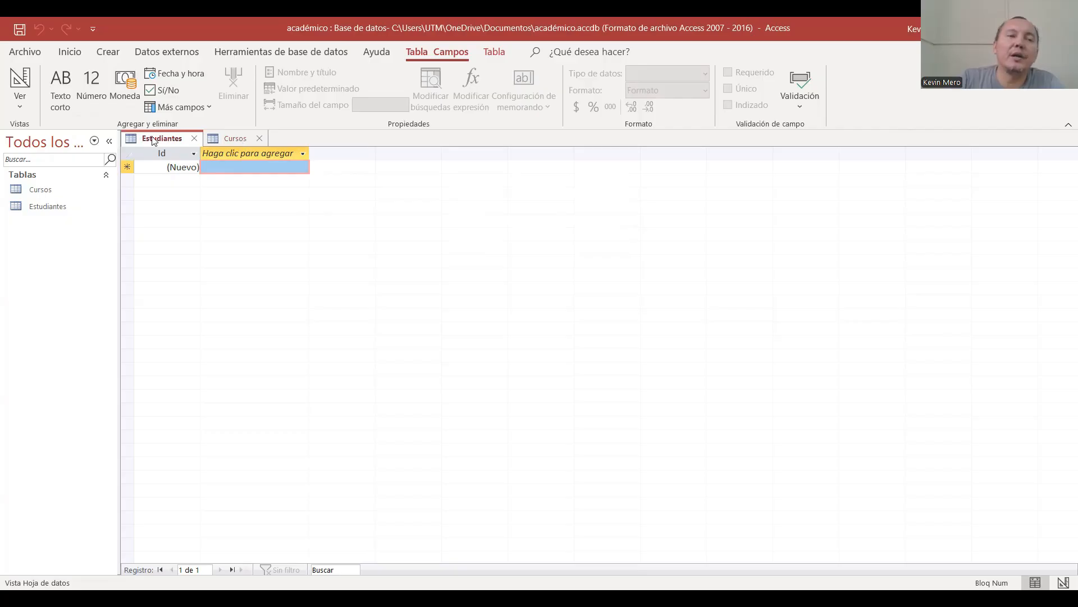
{"action": "left_click", "coordinate": [237, 139]}
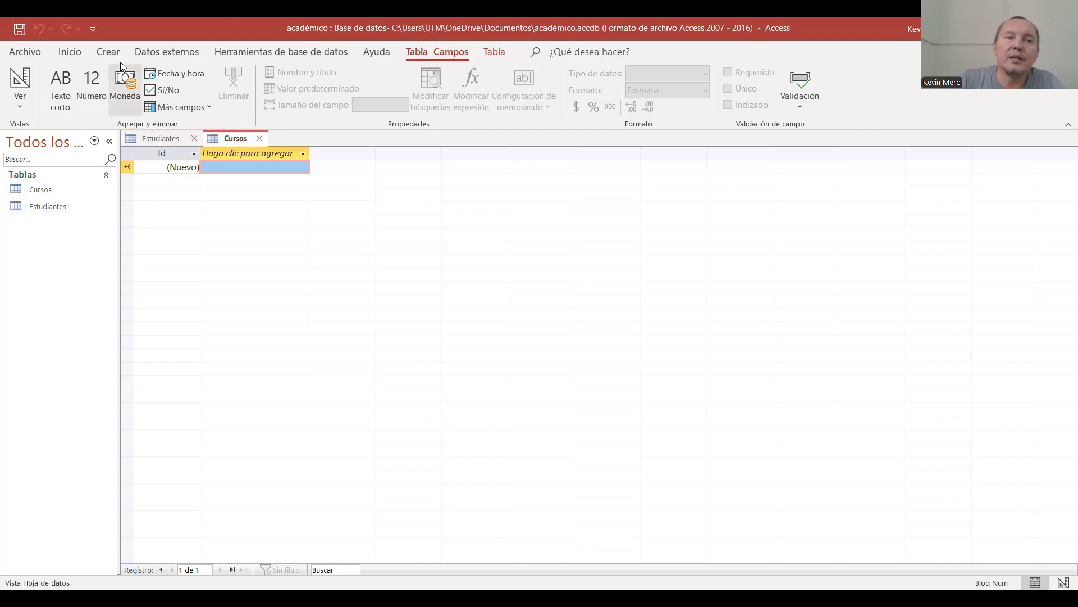
{"action": "left_click", "coordinate": [108, 51]}
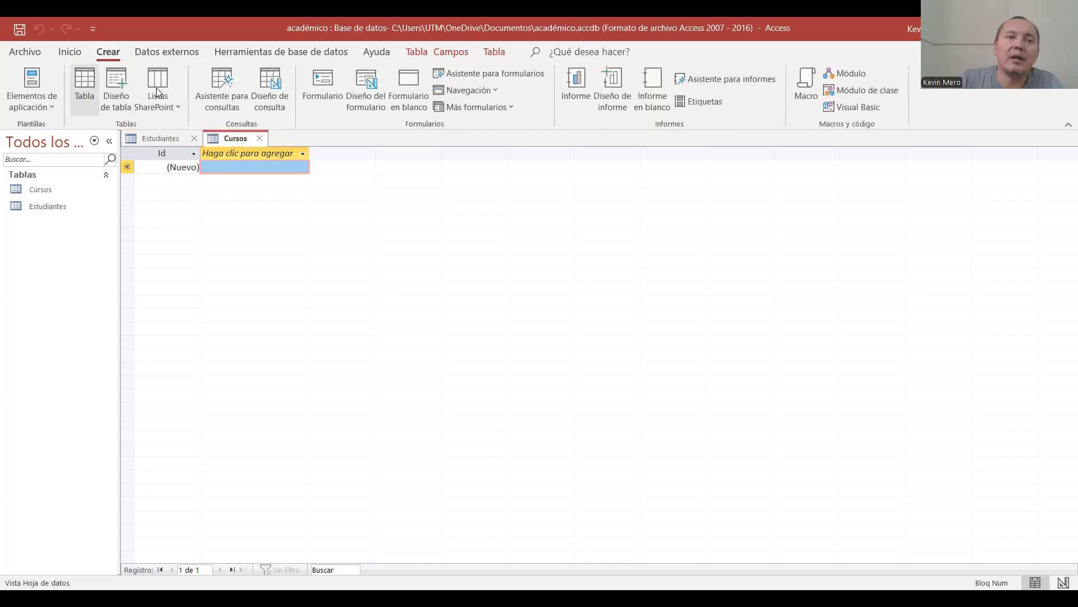
{"action": "left_click", "coordinate": [88, 89]}
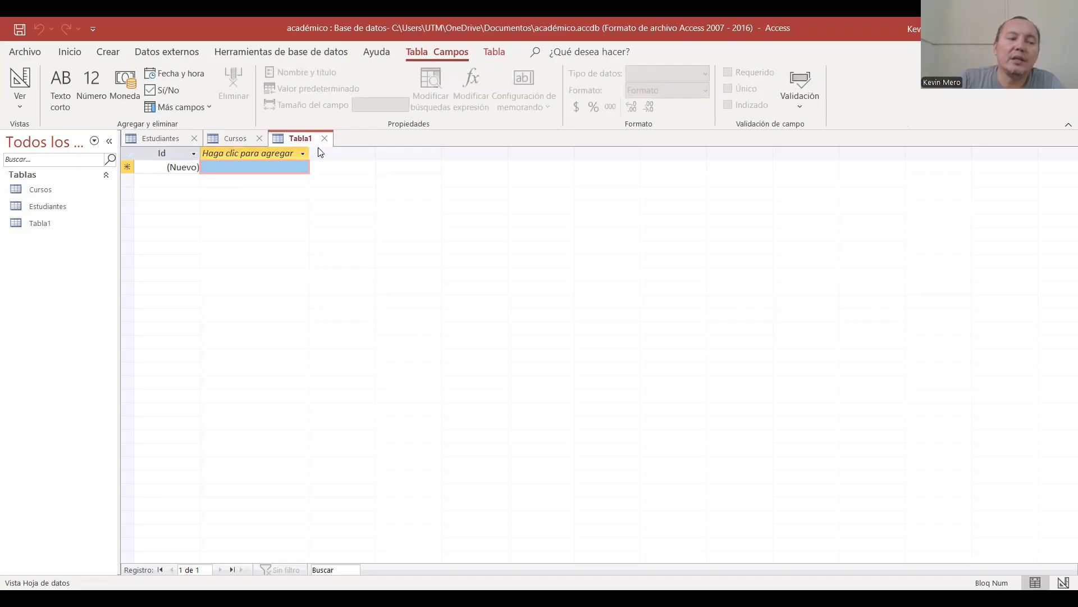
{"action": "key", "text": "ctrl+g"}
{"action": "type", "text": "Incripciones"}
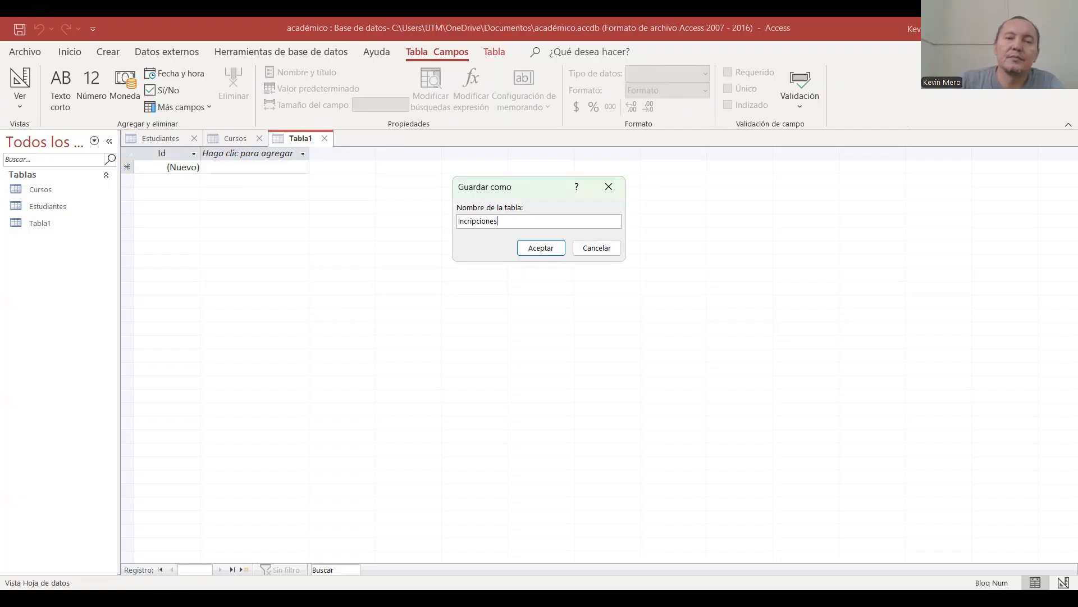
{"action": "left_click", "coordinate": [465, 220]}
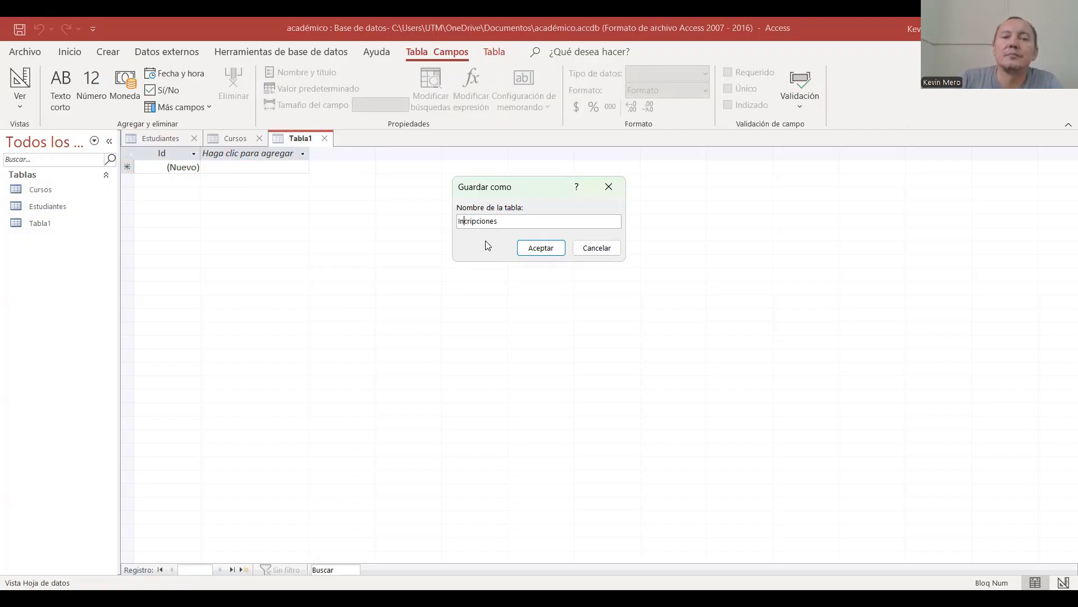
{"action": "type", "text": "s"}
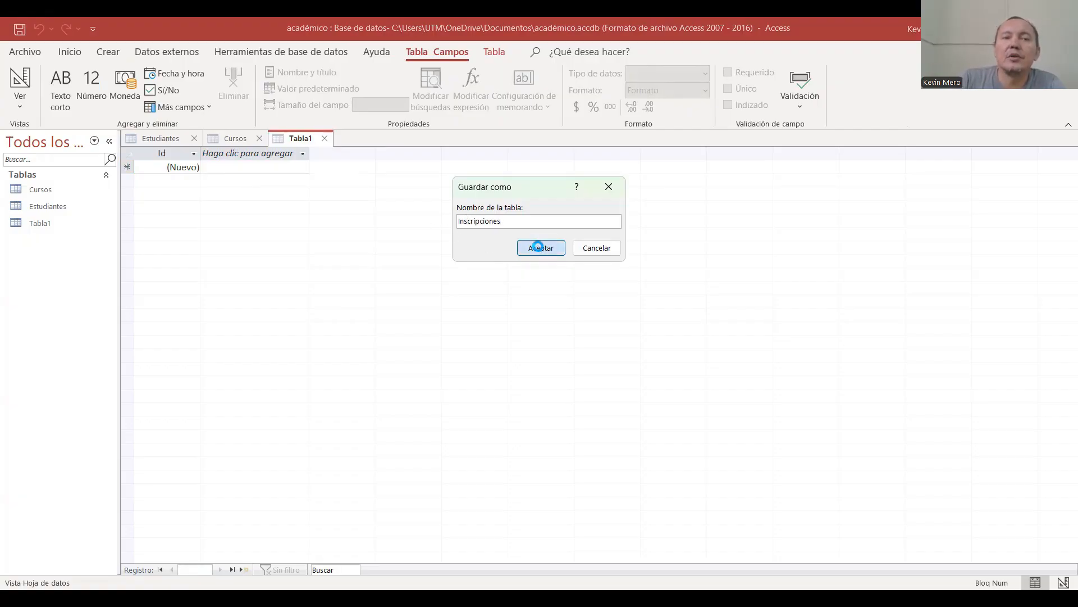
{"action": "left_click", "coordinate": [529, 249]}
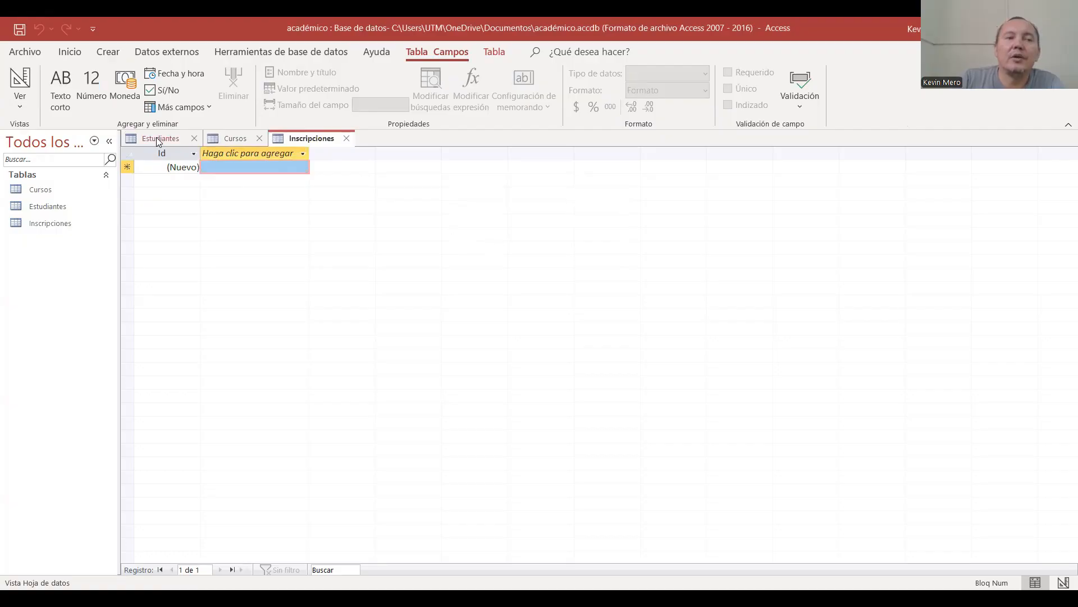
{"action": "left_click", "coordinate": [179, 142]}
{"action": "left_click", "coordinate": [235, 139]}
{"action": "left_click", "coordinate": [310, 138]}
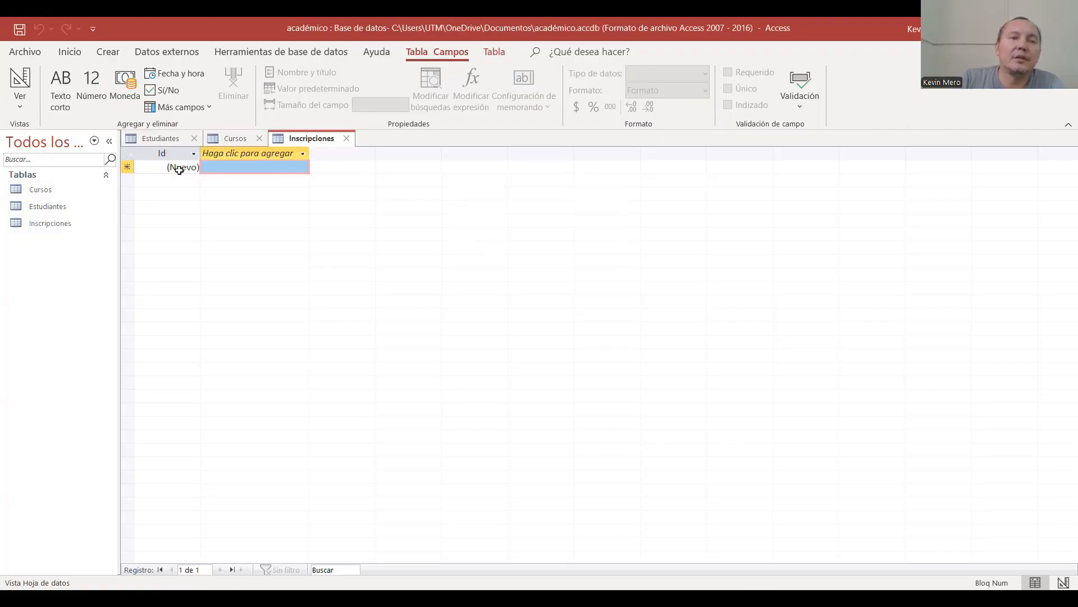
{"action": "left_click", "coordinate": [178, 152]}
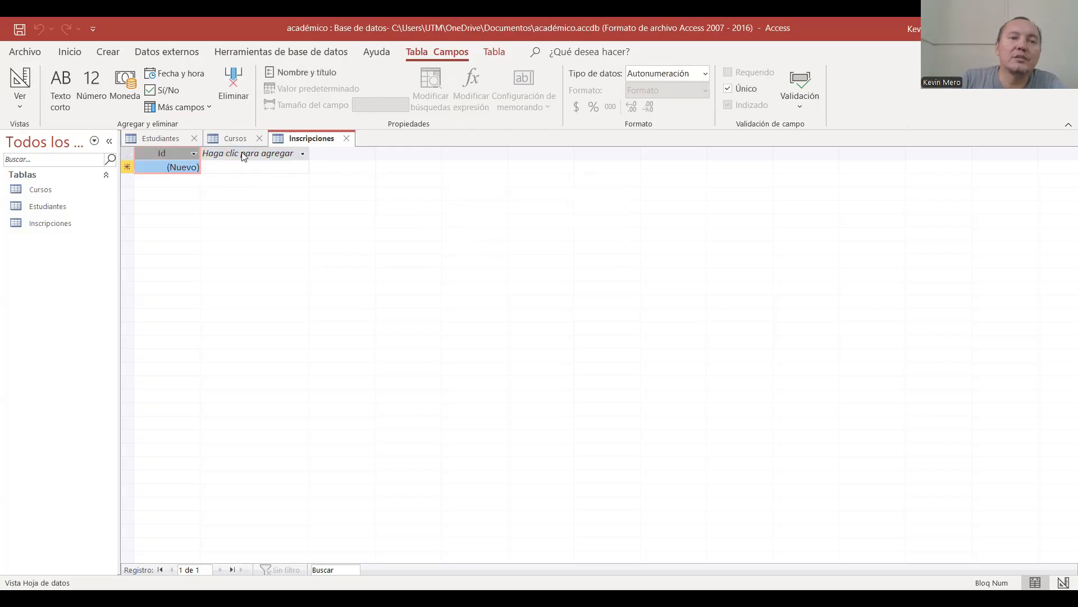
{"action": "left_click", "coordinate": [244, 157]}
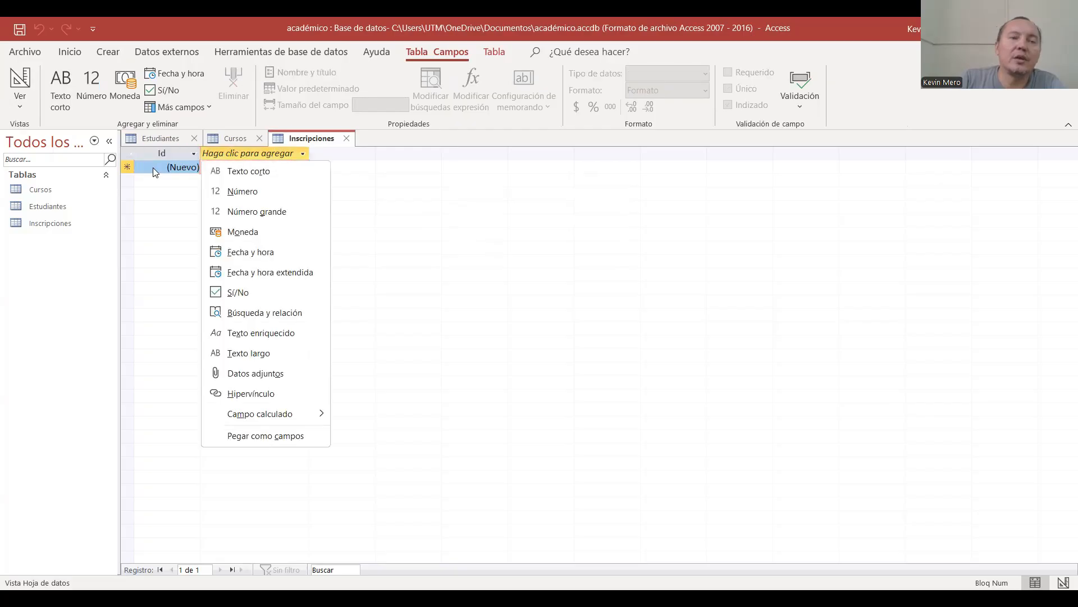
{"action": "left_click", "coordinate": [302, 152]}
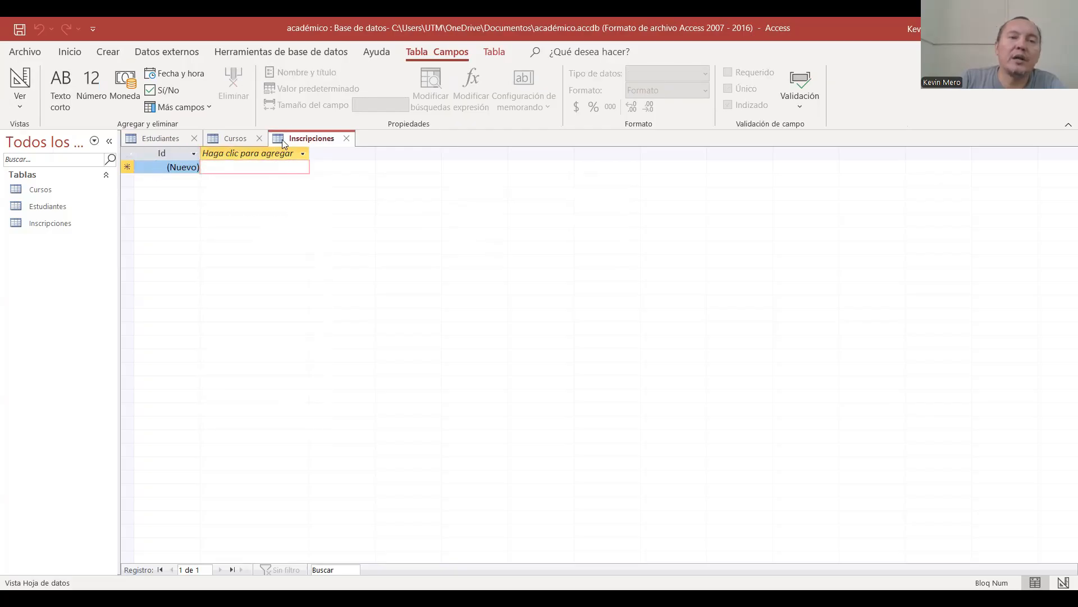
- Close the three open tables Inscripciones, Cursos and Estudiantes
{"action": "left_click", "coordinate": [347, 138]}
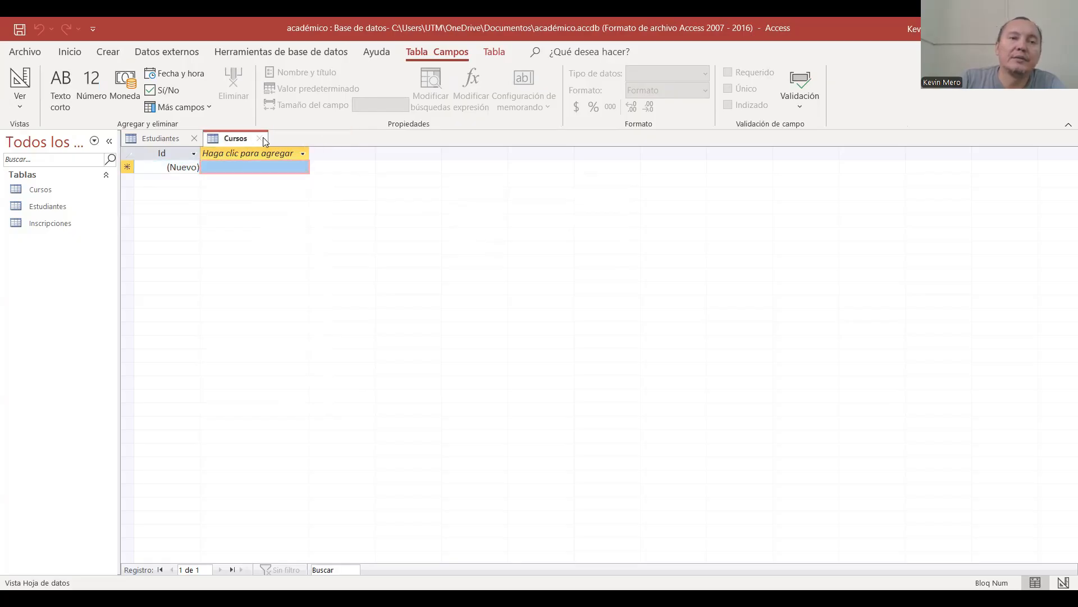
{"action": "left_click", "coordinate": [262, 138]}
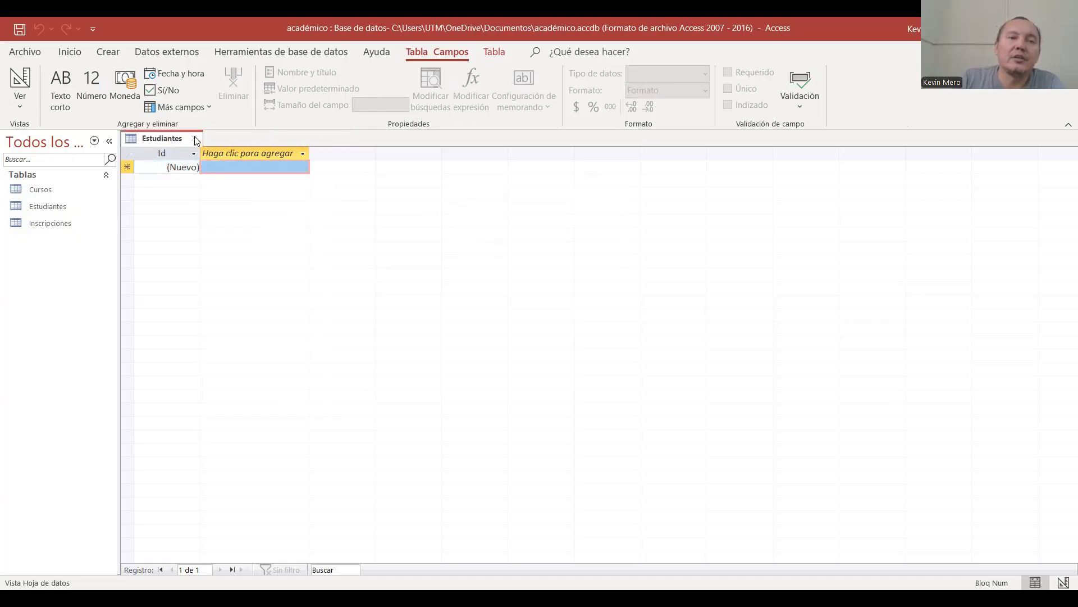
{"action": "left_click", "coordinate": [197, 139]}
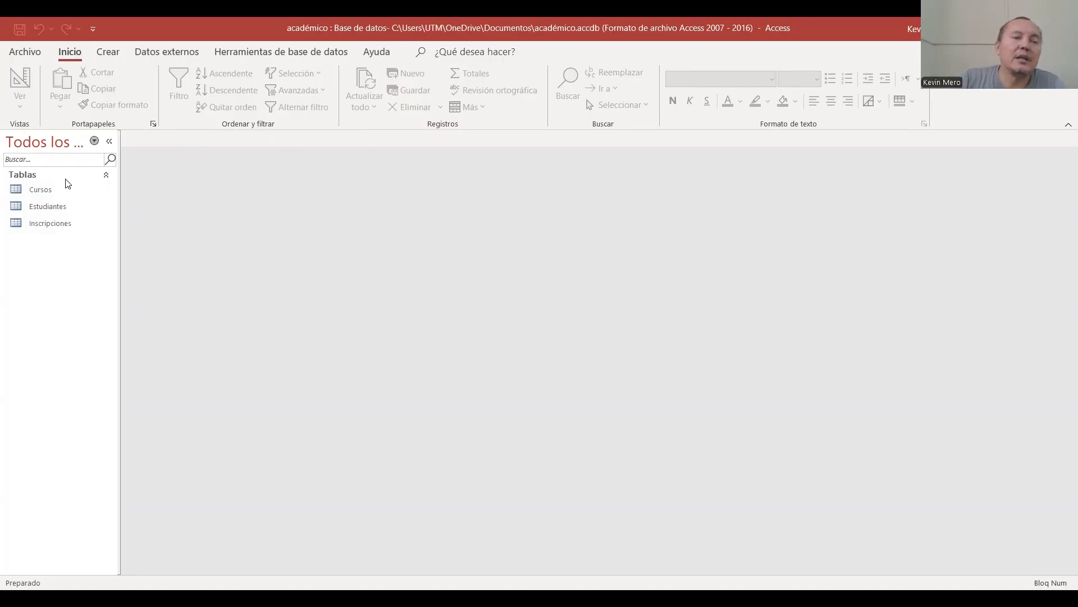
- Examine the field structure of the Estudiantes and Cursos tables in Design view, closing each table after viewing it
{"action": "left_click", "coordinate": [49, 208]}
{"action": "right_click", "coordinate": [48, 207]}
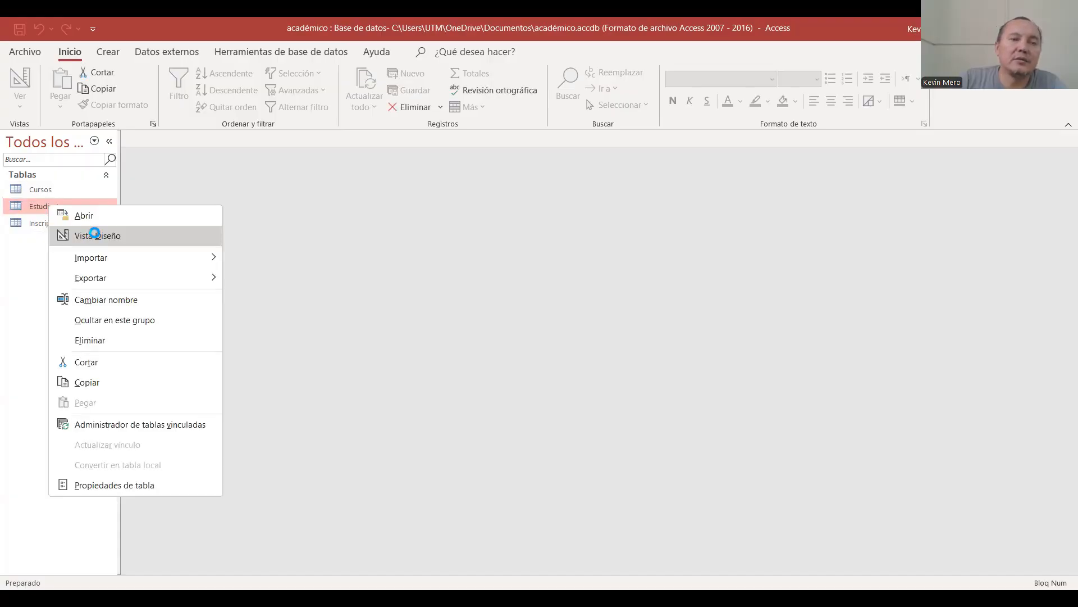
{"action": "left_click", "coordinate": [94, 234]}
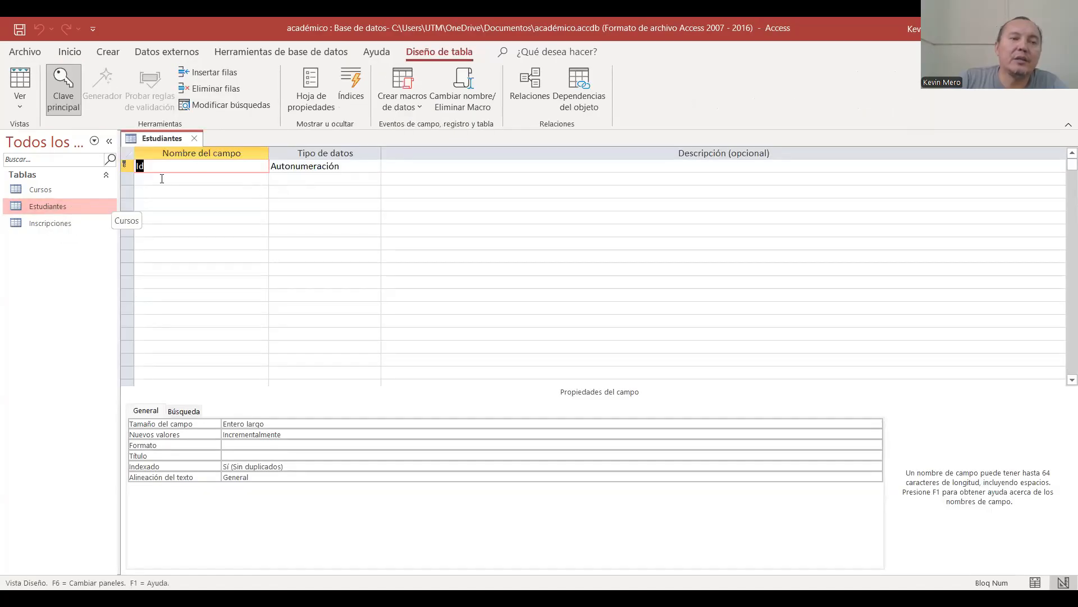
{"action": "left_click", "coordinate": [195, 138]}
{"action": "left_click", "coordinate": [43, 193]}
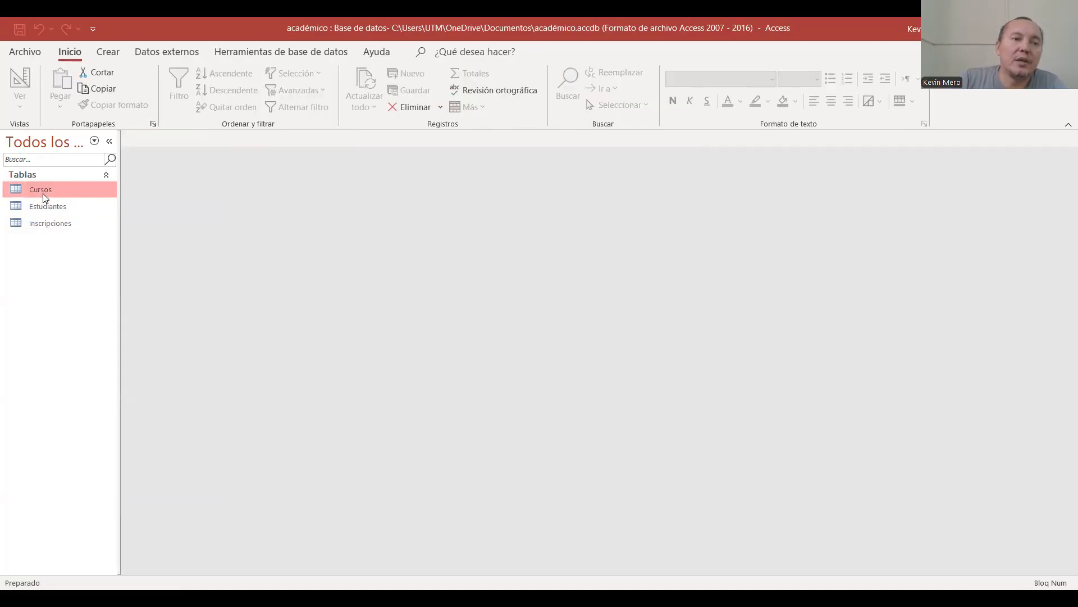
{"action": "right_click", "coordinate": [45, 194]}
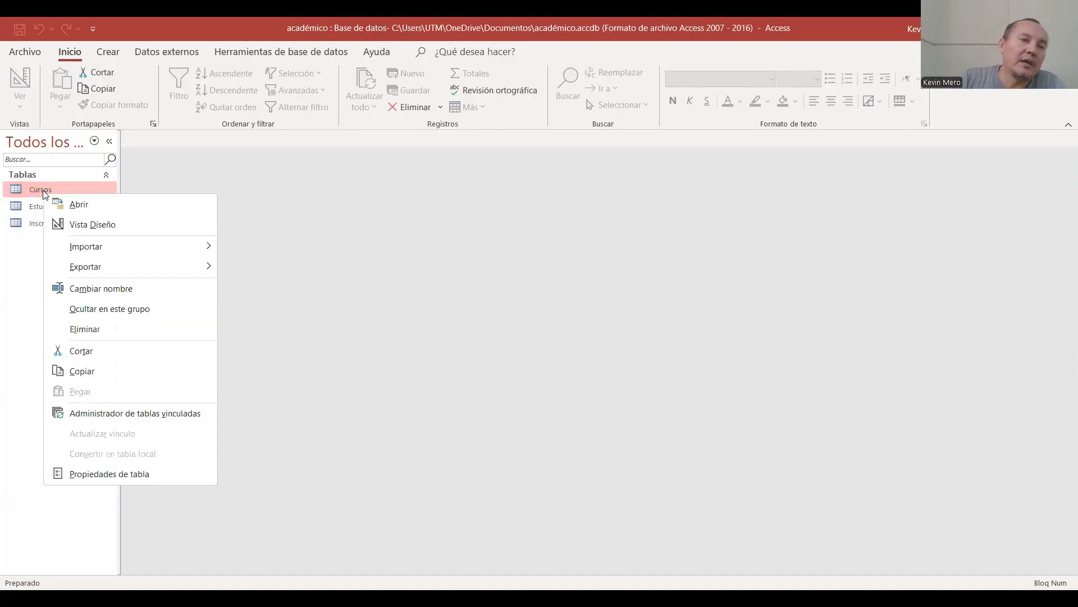
{"action": "left_click", "coordinate": [82, 225]}
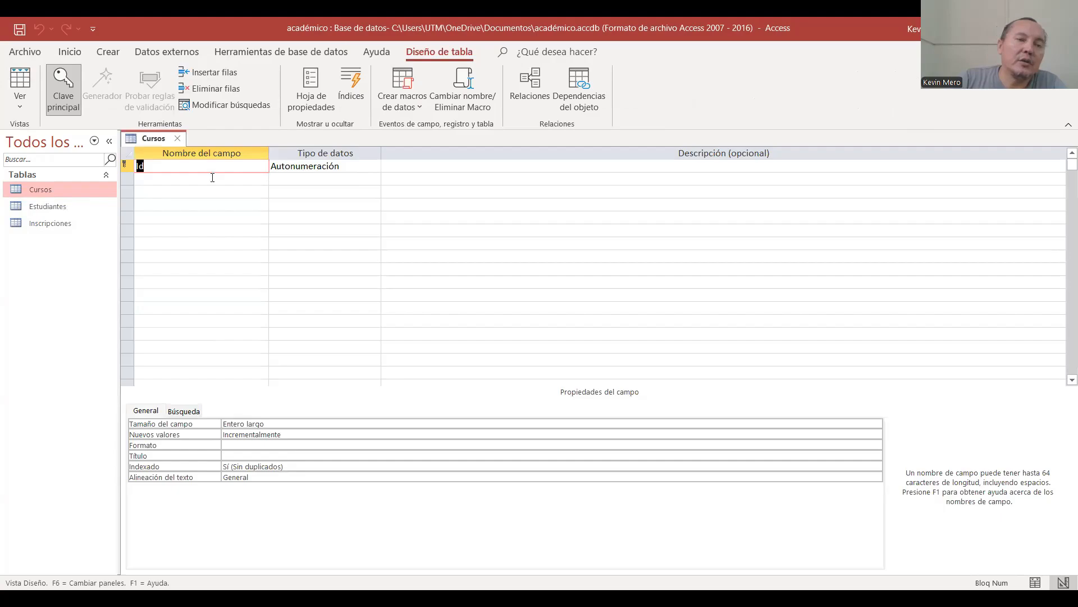
{"action": "left_click", "coordinate": [177, 138]}
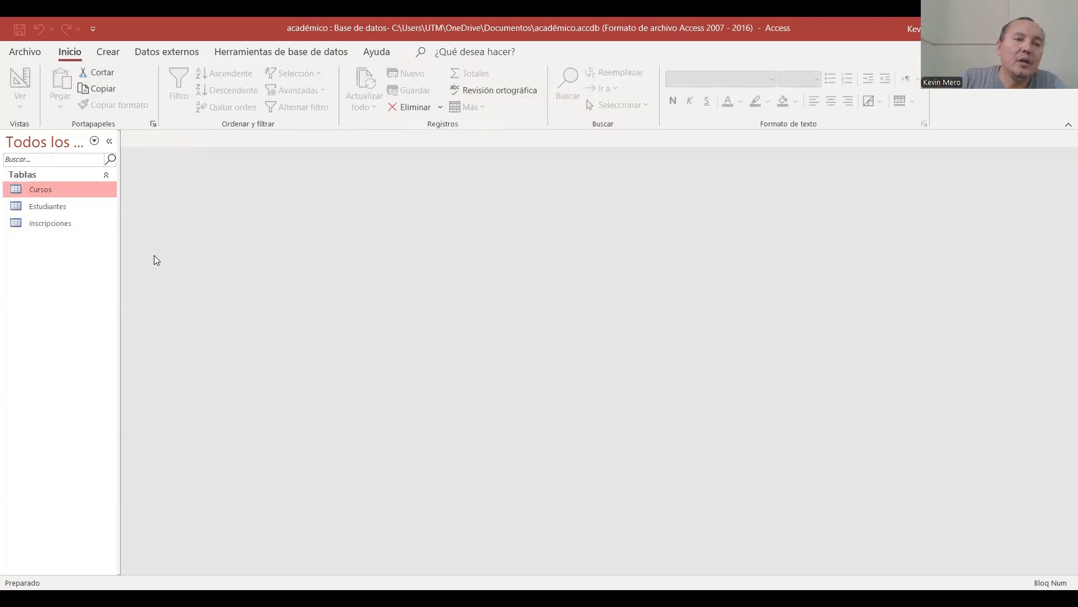
- Open the Estudiantes table in Design view and rename its Id field to Id_Estudiante
{"action": "right_click", "coordinate": [52, 209]}
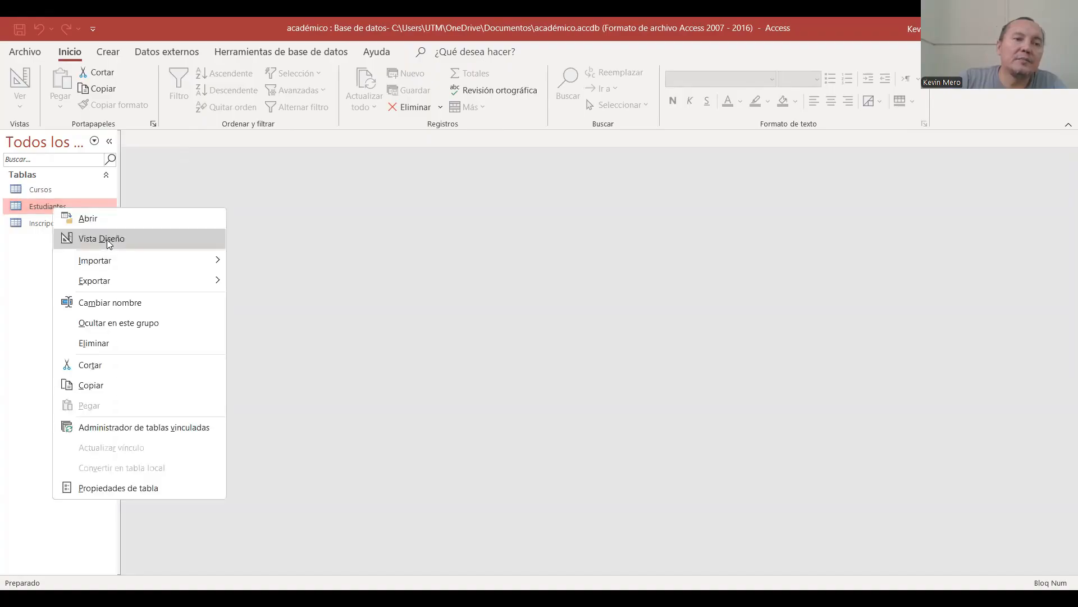
{"action": "left_click", "coordinate": [108, 242]}
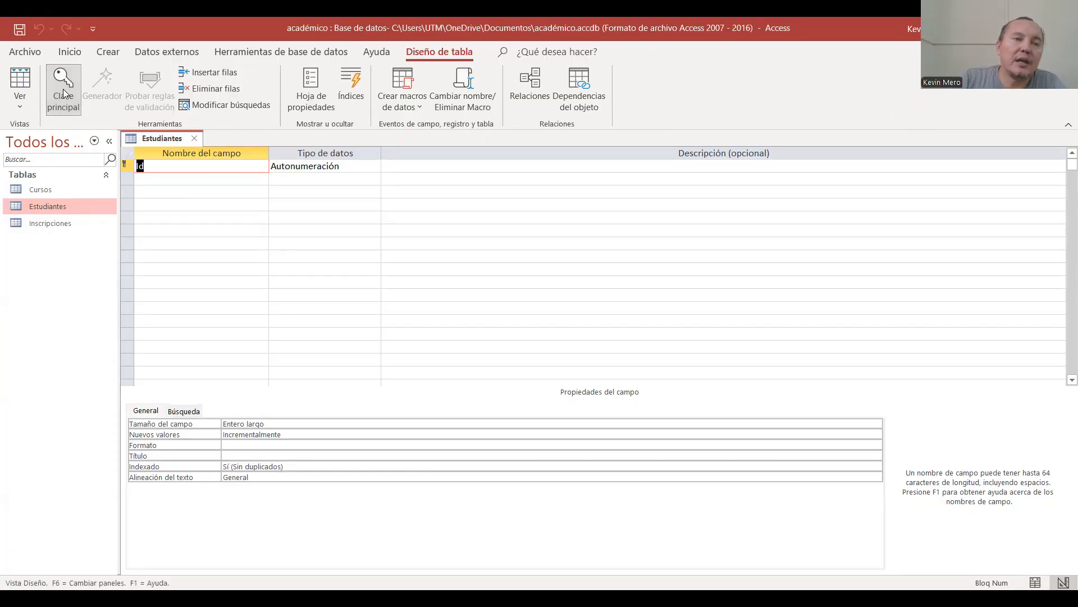
{"action": "left_click", "coordinate": [256, 167]}
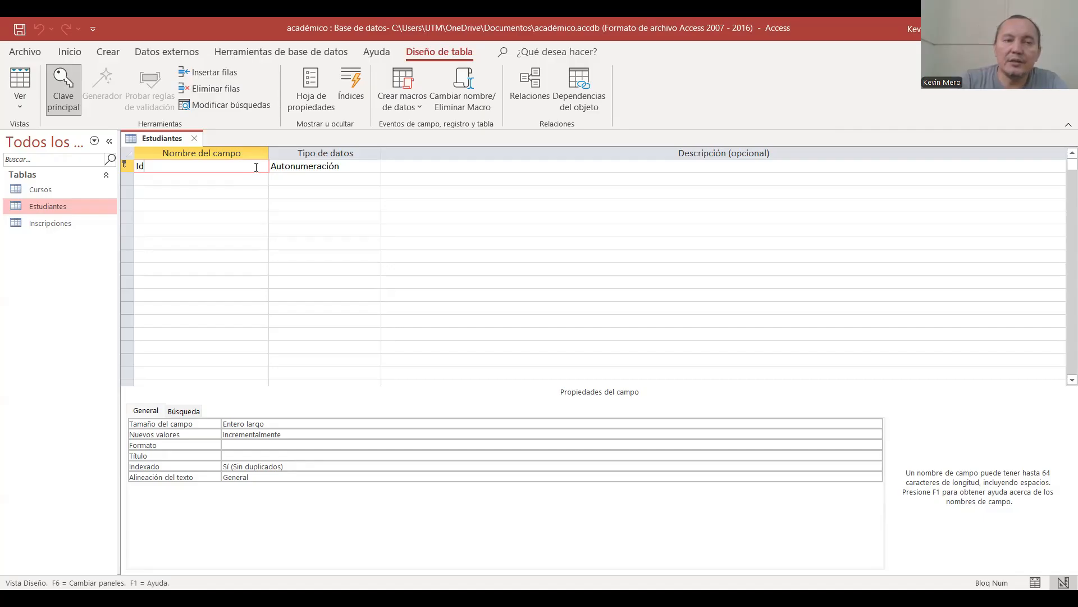
{"action": "type", "text": "_Estudiante"}
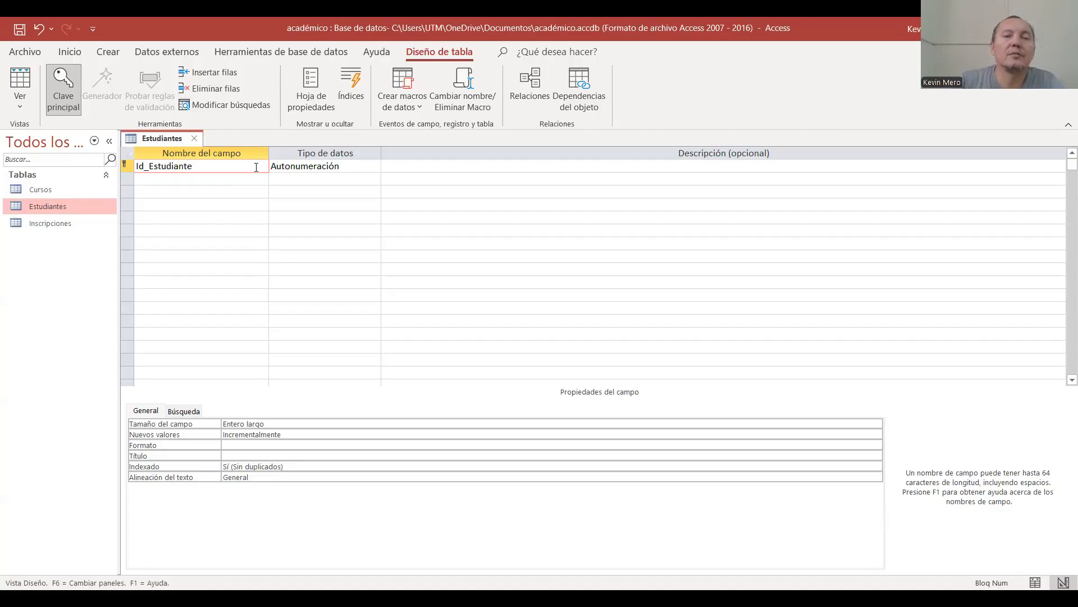
{"action": "left_click", "coordinate": [203, 178]}
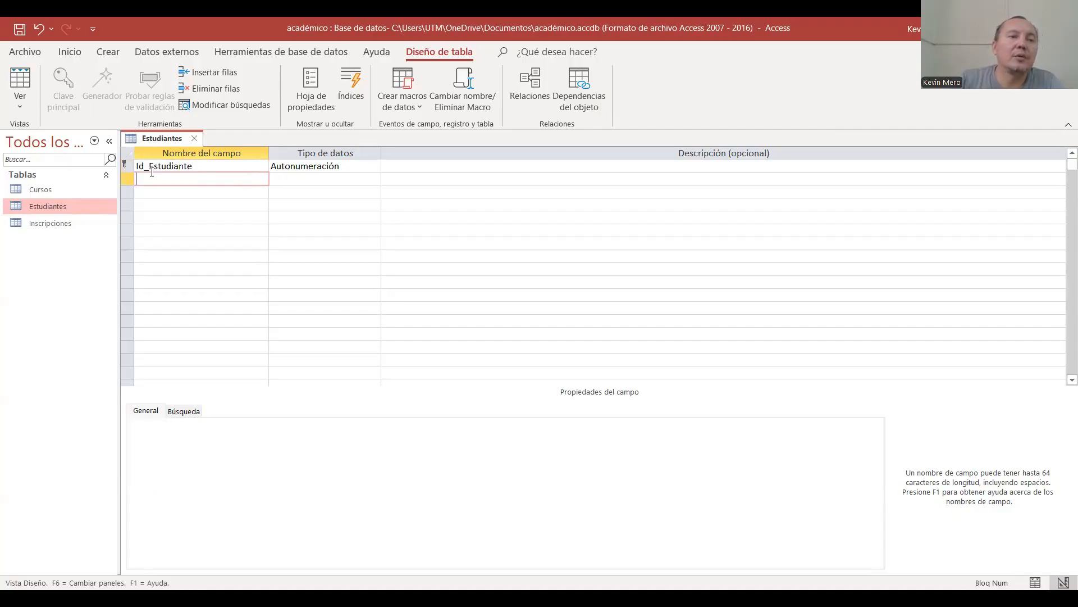
{"action": "left_click", "coordinate": [148, 166]}
{"action": "key", "text": "BackSpace"}
{"action": "type", "text": "_"}
- Add two fields named Nombre and Apellido below Id_Estudiante, keeping the default data type
{"action": "left_click", "coordinate": [217, 179]}
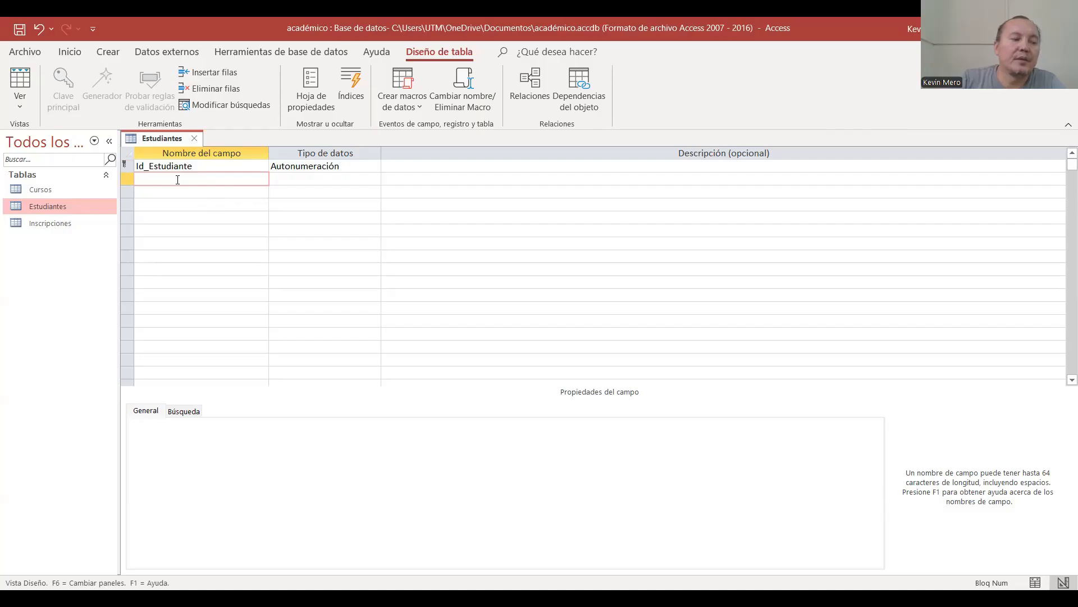
{"action": "type", "text": "Nombre"}
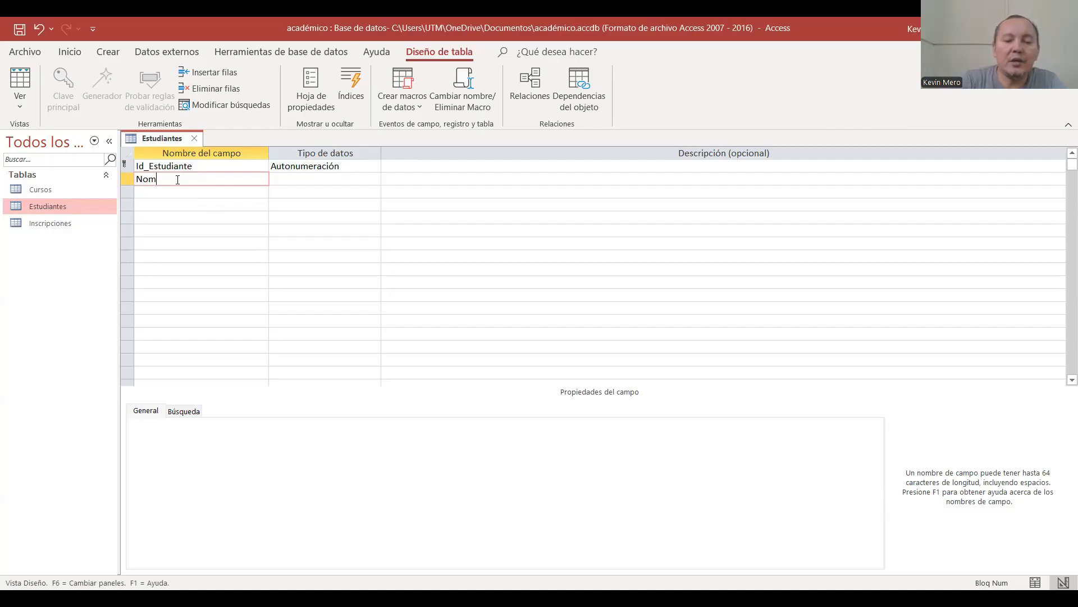
{"action": "left_click", "coordinate": [194, 192]}
{"action": "key", "text": "ctrl+a"}
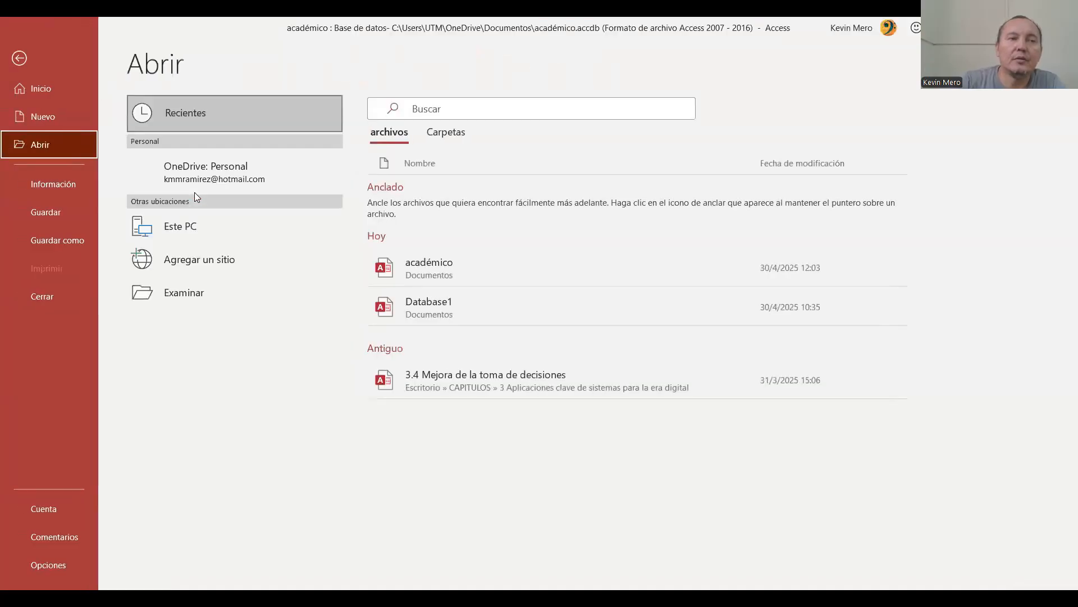
{"action": "key", "text": "Escape"}
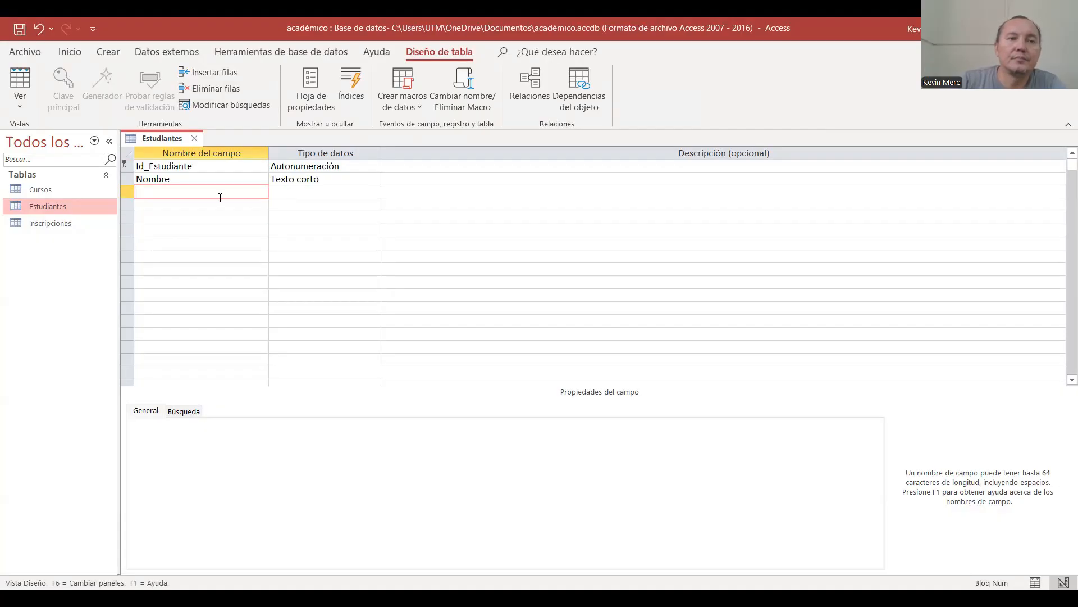
{"action": "type", "text": "Apellido"}
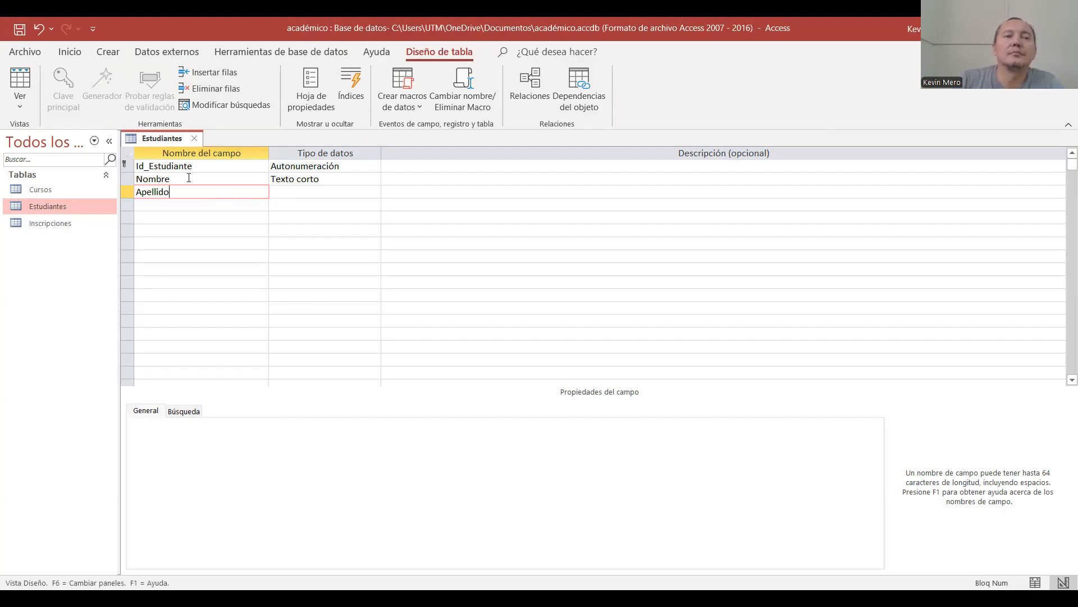
{"action": "left_click", "coordinate": [189, 178]}
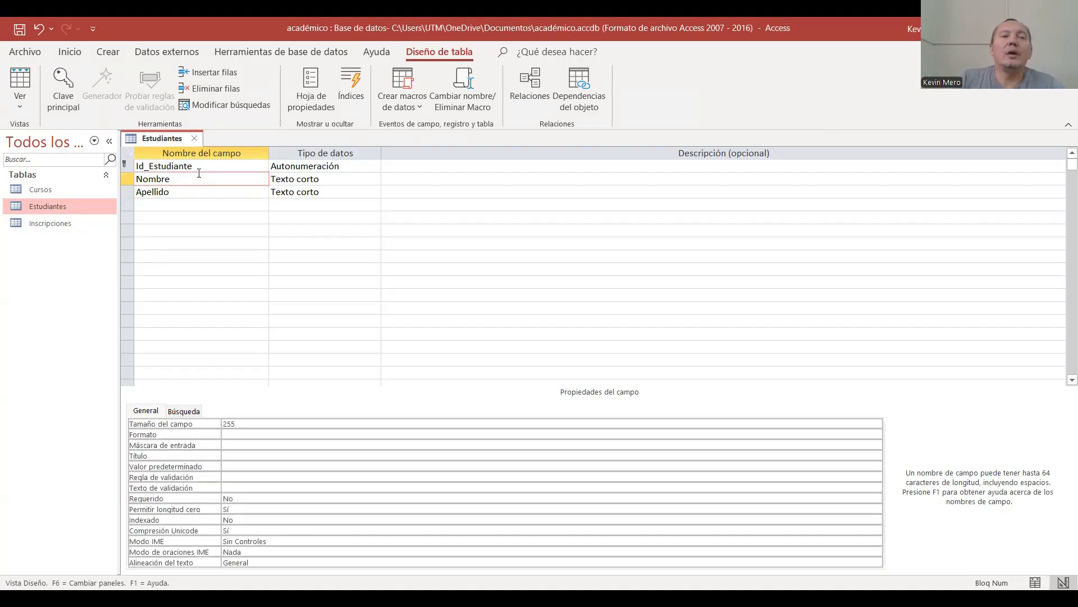
- Set the data type of the Id_Estudiante field to Número
{"action": "left_click", "coordinate": [201, 168]}
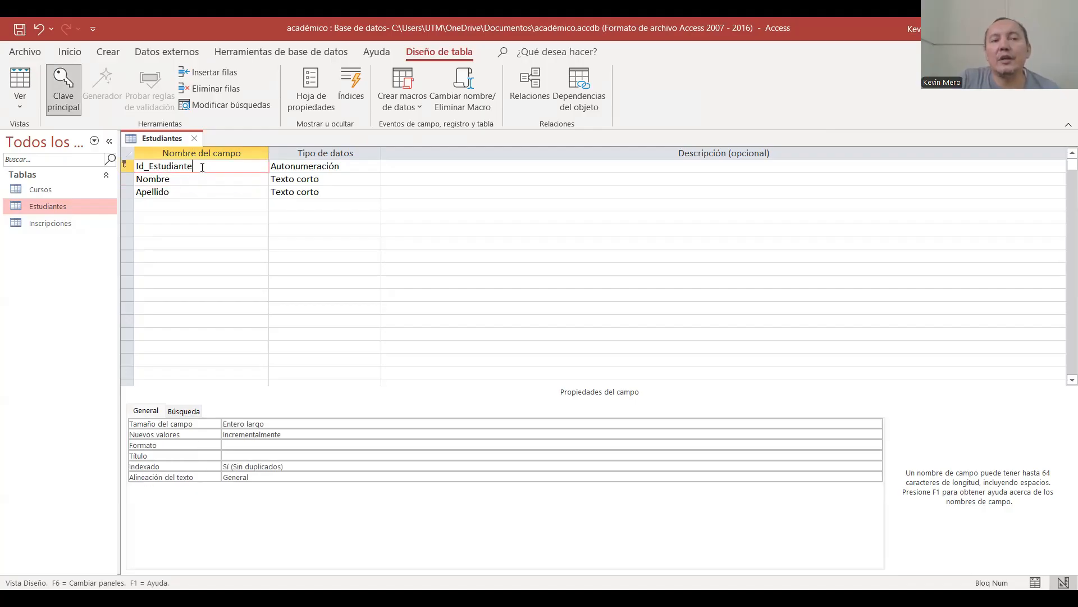
{"action": "left_click", "coordinate": [208, 178]}
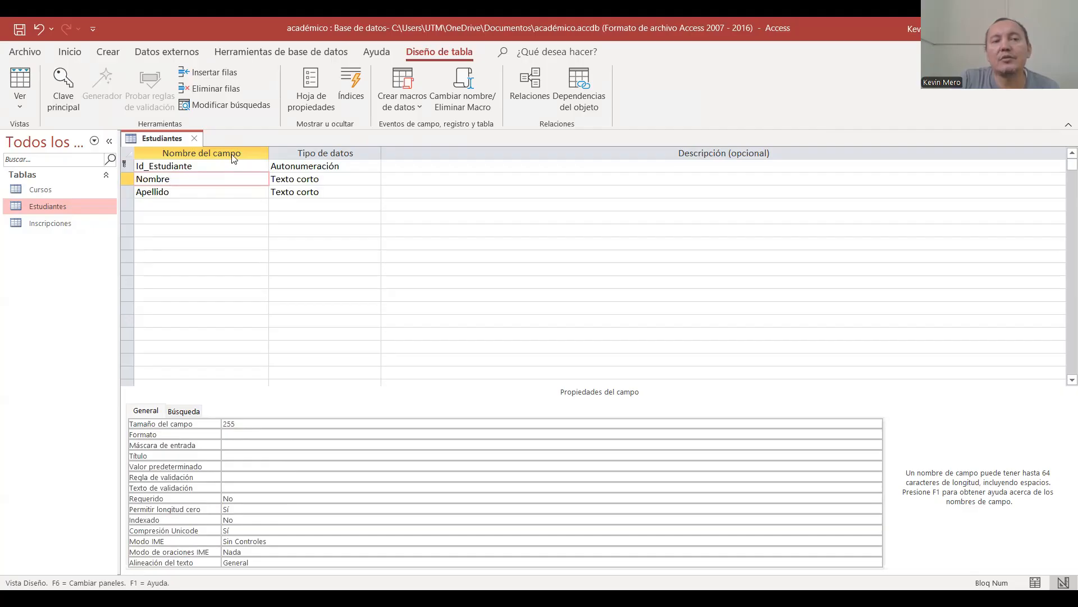
{"action": "left_click", "coordinate": [170, 166]}
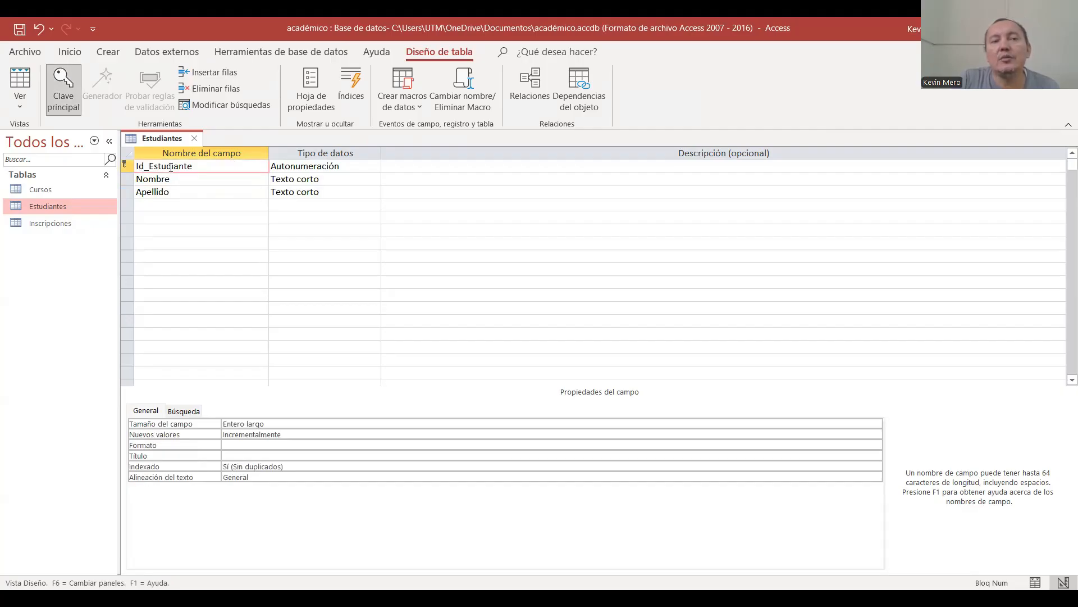
{"action": "left_click", "coordinate": [322, 166]}
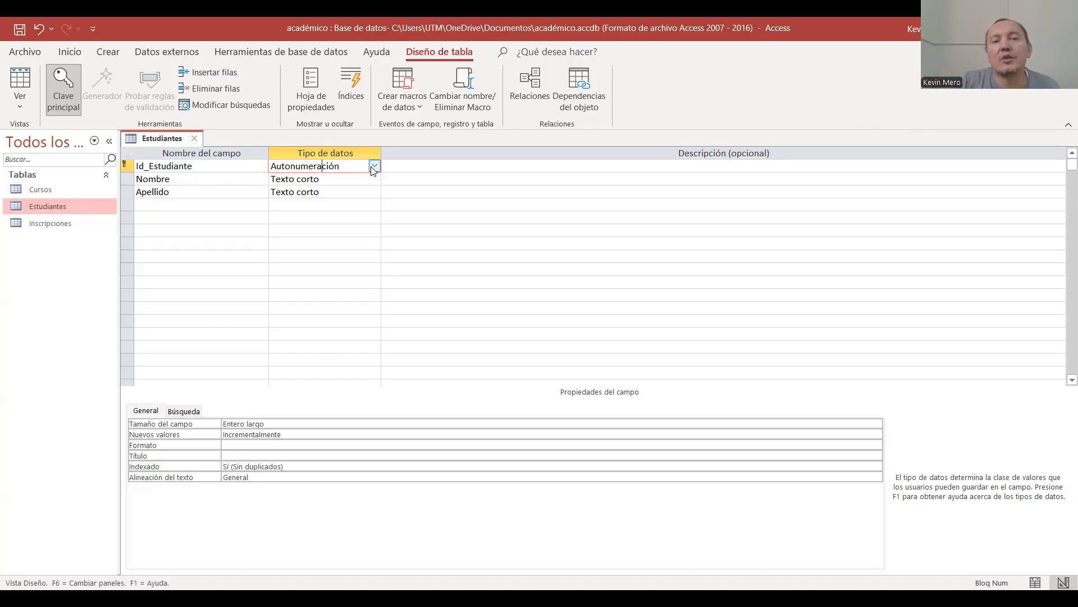
{"action": "left_click", "coordinate": [374, 167]}
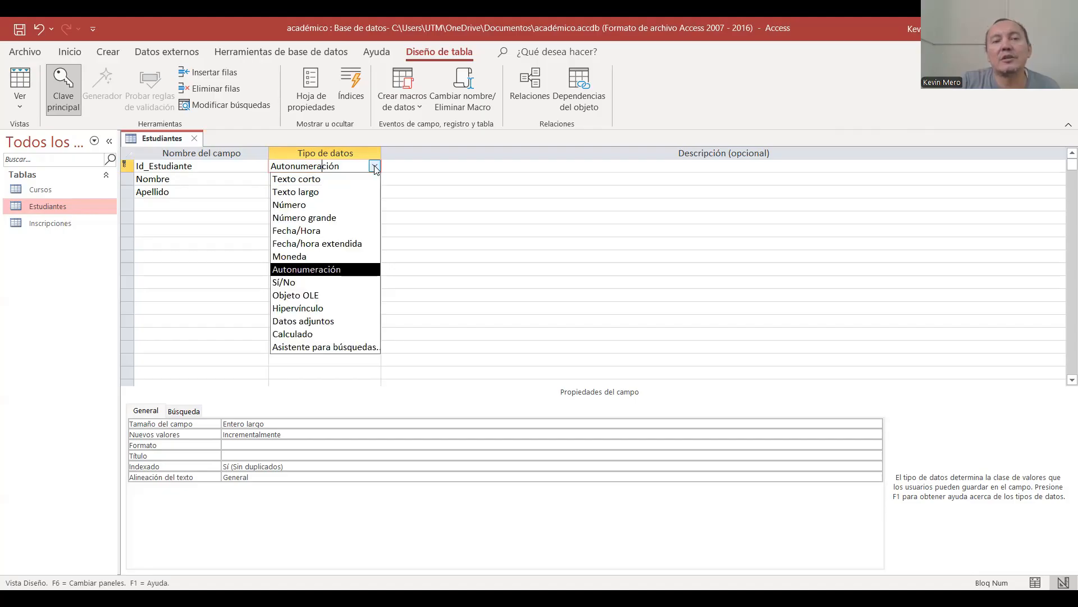
{"action": "left_click", "coordinate": [353, 205]}
- Try the Texto largo data type on the Nombre field and restore Texto corto
{"action": "left_click", "coordinate": [347, 178]}
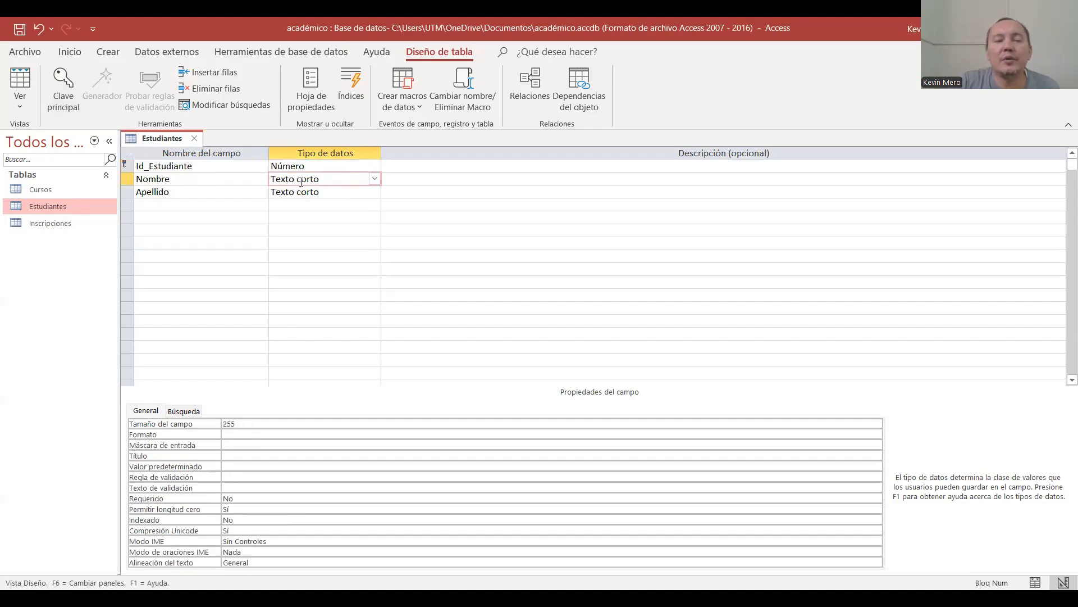
{"action": "left_click", "coordinate": [328, 193]}
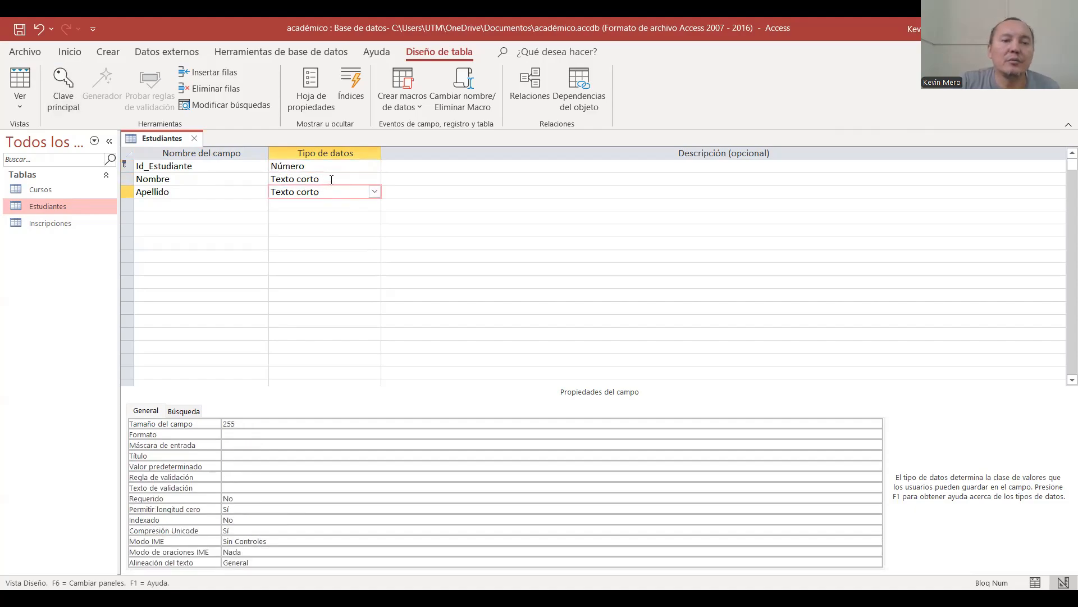
{"action": "left_click", "coordinate": [331, 179]}
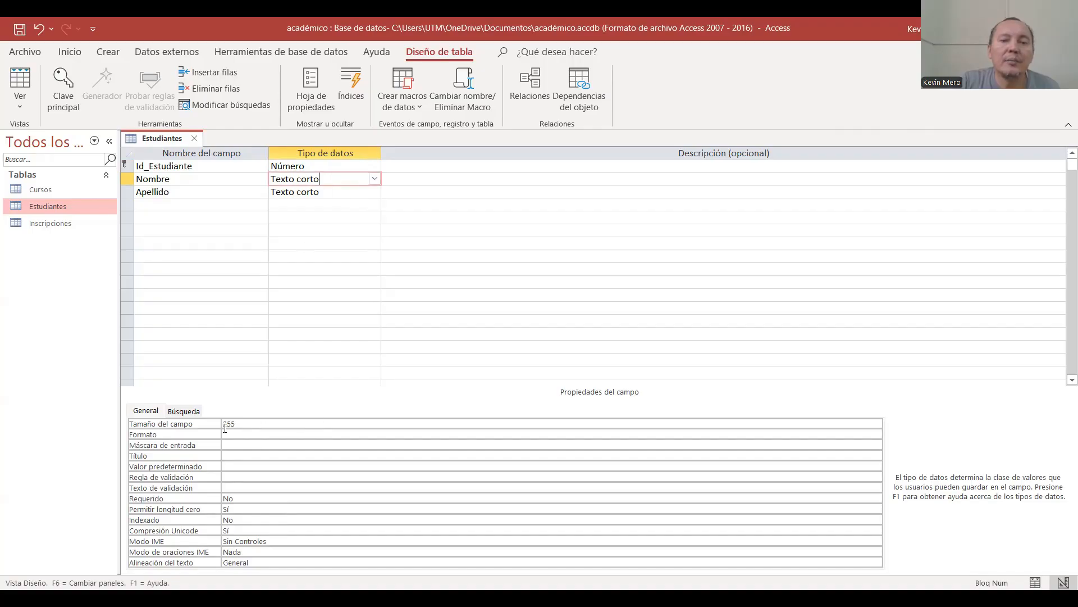
{"action": "left_click", "coordinate": [375, 179]}
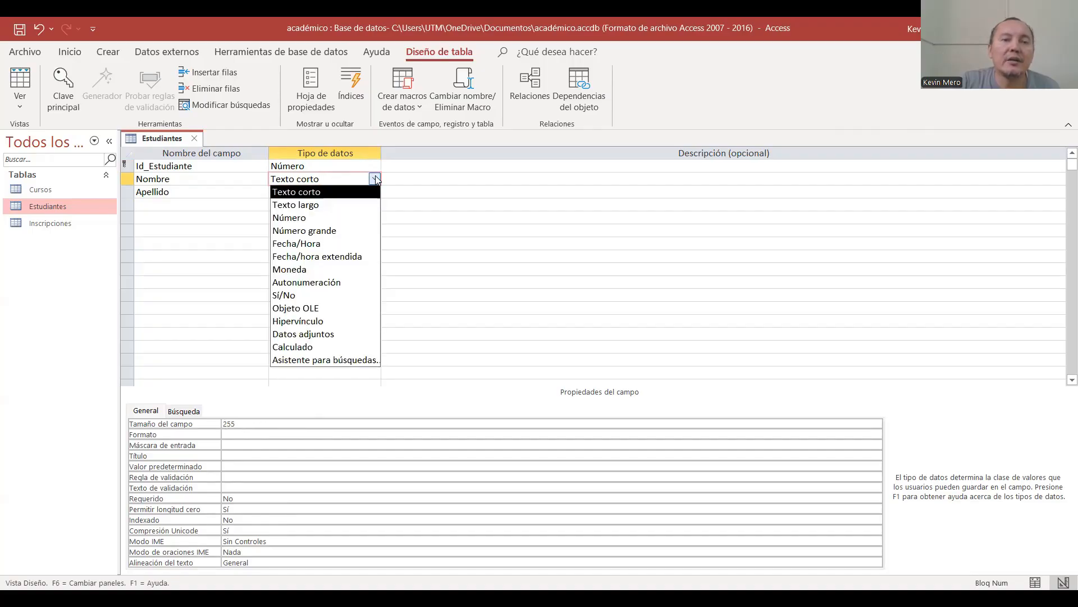
{"action": "left_click", "coordinate": [359, 204]}
{"action": "left_click", "coordinate": [343, 180]}
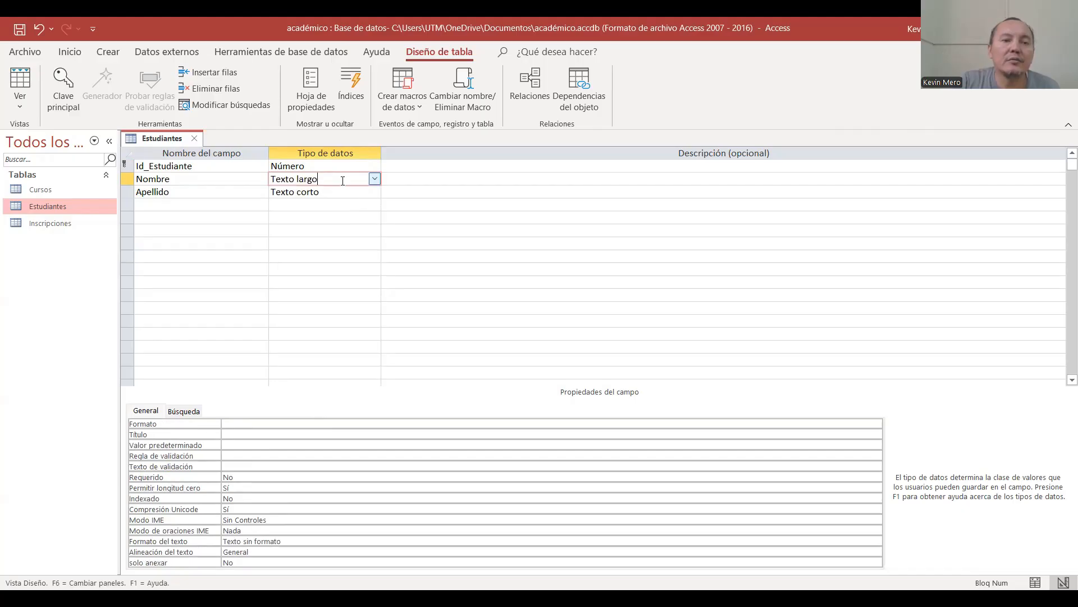
{"action": "left_click", "coordinate": [375, 179]}
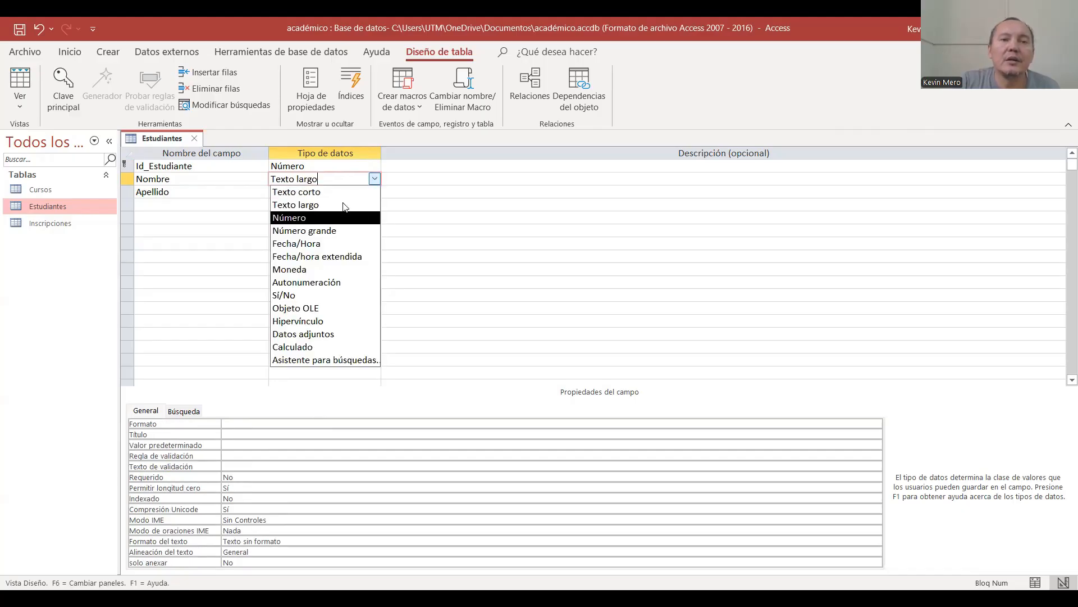
{"action": "left_click", "coordinate": [345, 192]}
{"action": "left_click", "coordinate": [345, 192]}
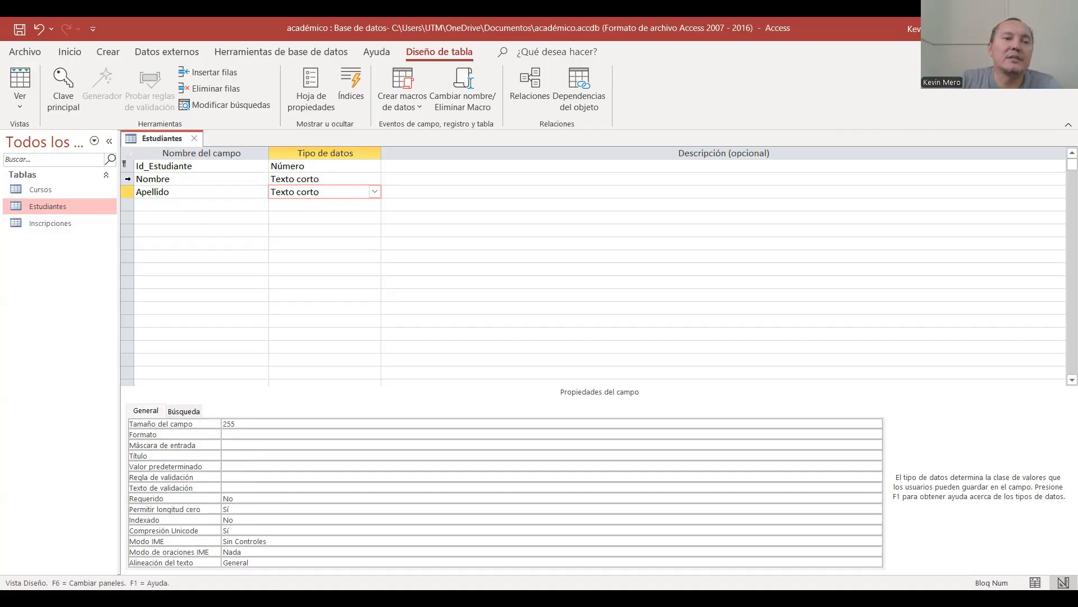
- Try Apellido as the primary key of Estudiantes and return the primary key to Id_Estudiante
{"action": "left_click", "coordinate": [128, 193]}
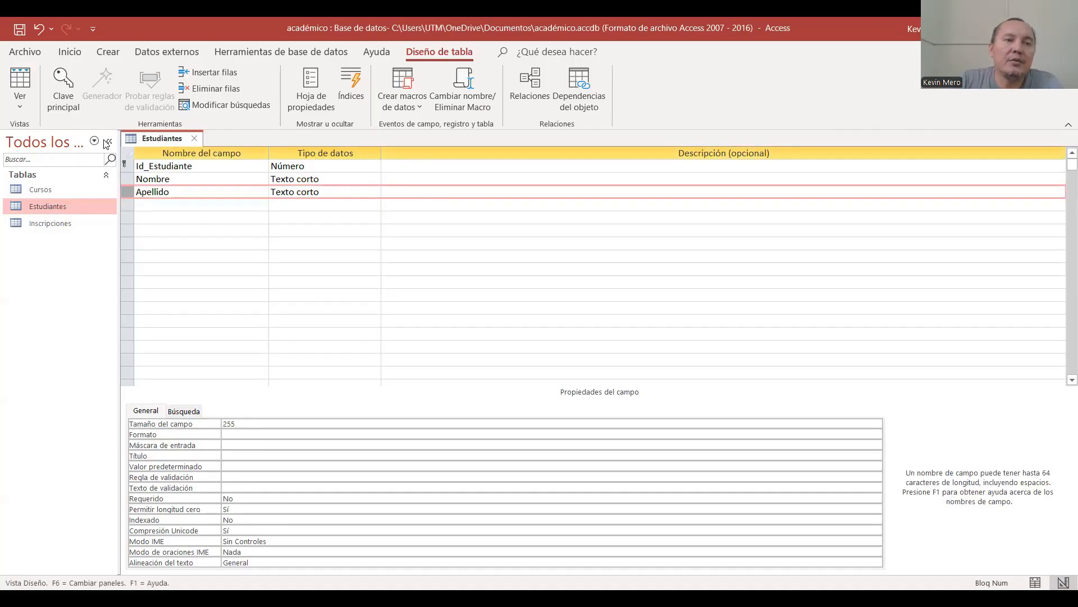
{"action": "left_click", "coordinate": [69, 99]}
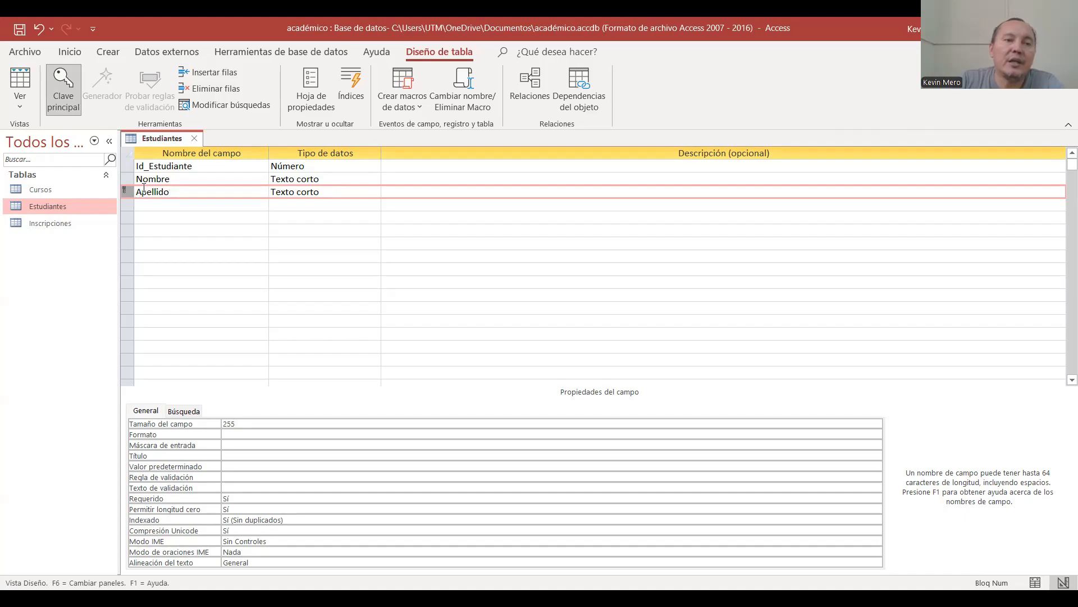
{"action": "left_click", "coordinate": [131, 166]}
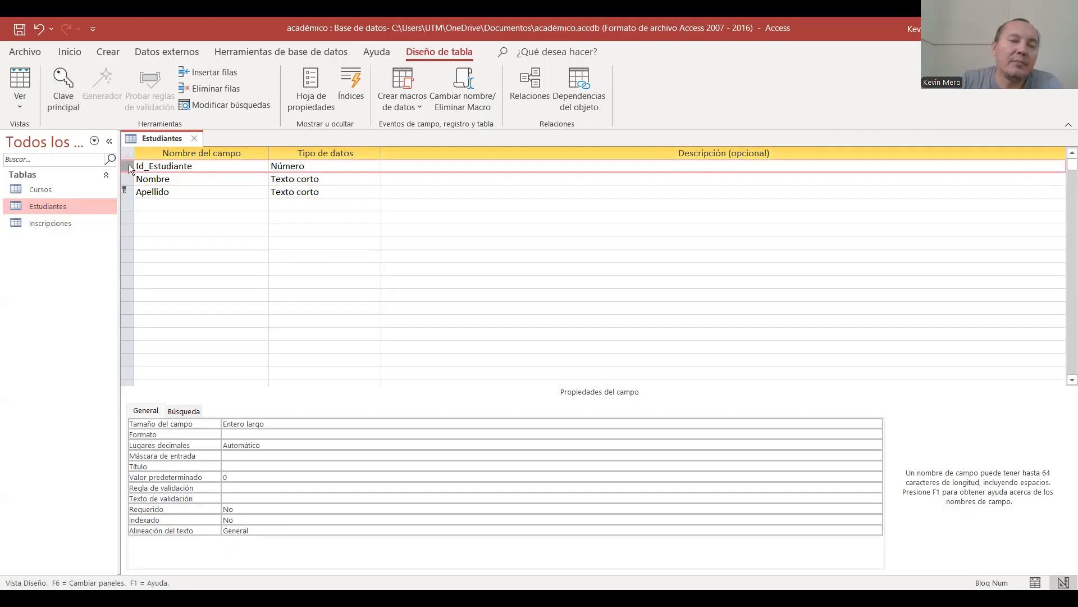
{"action": "left_click", "coordinate": [78, 107]}
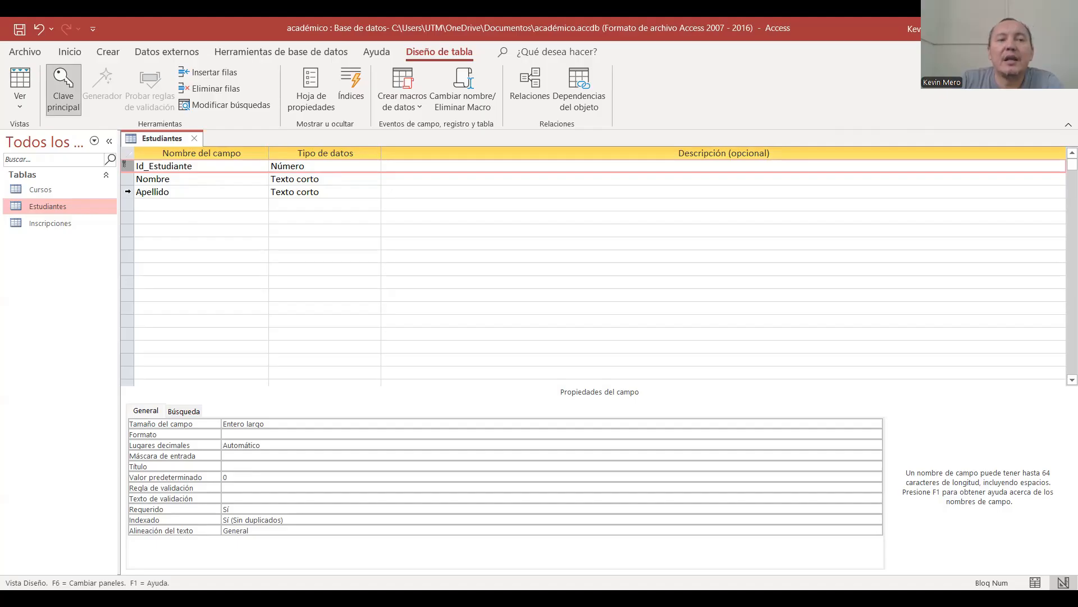
{"action": "left_click", "coordinate": [128, 191]}
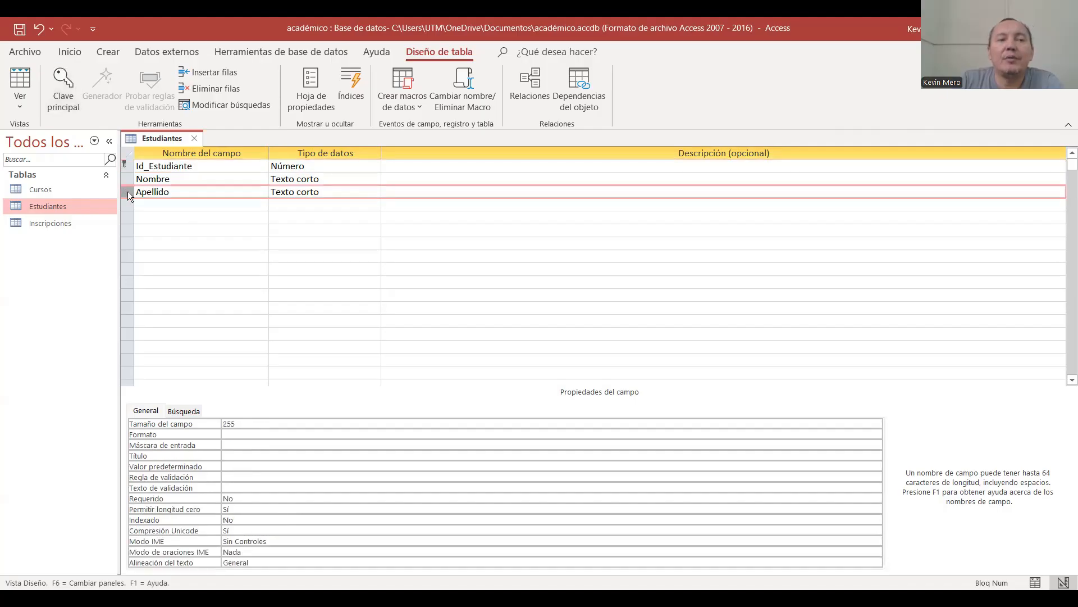
{"action": "left_click", "coordinate": [63, 89]}
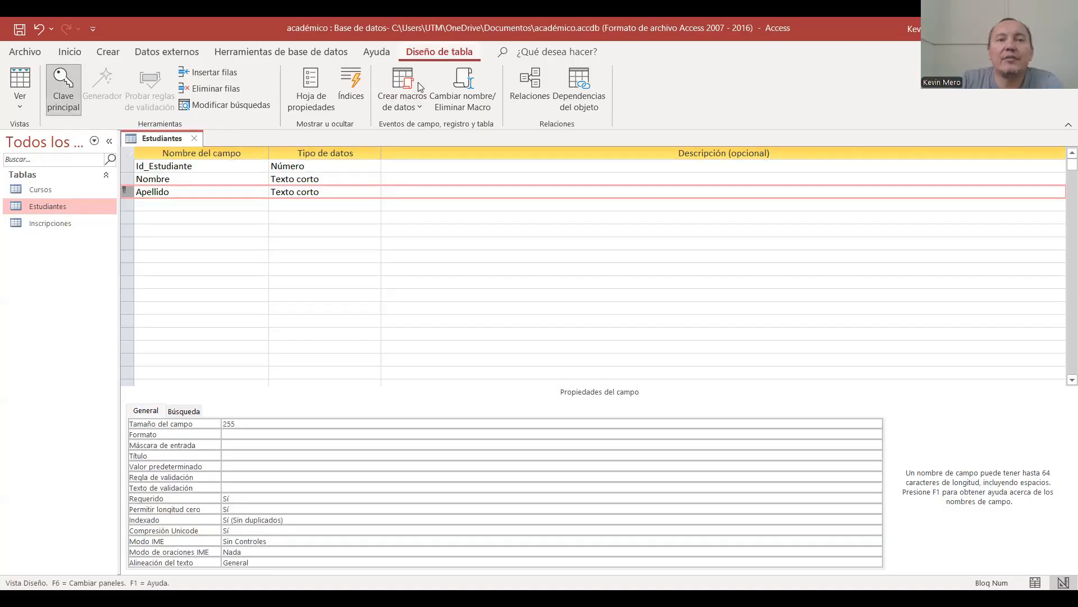
{"action": "left_click", "coordinate": [127, 164]}
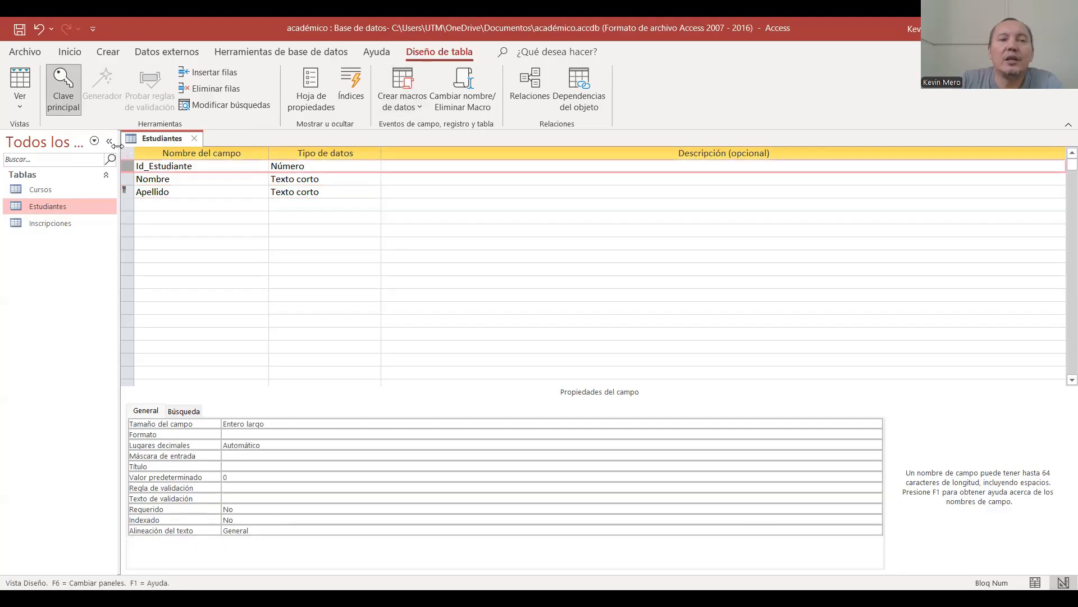
{"action": "left_click", "coordinate": [74, 94]}
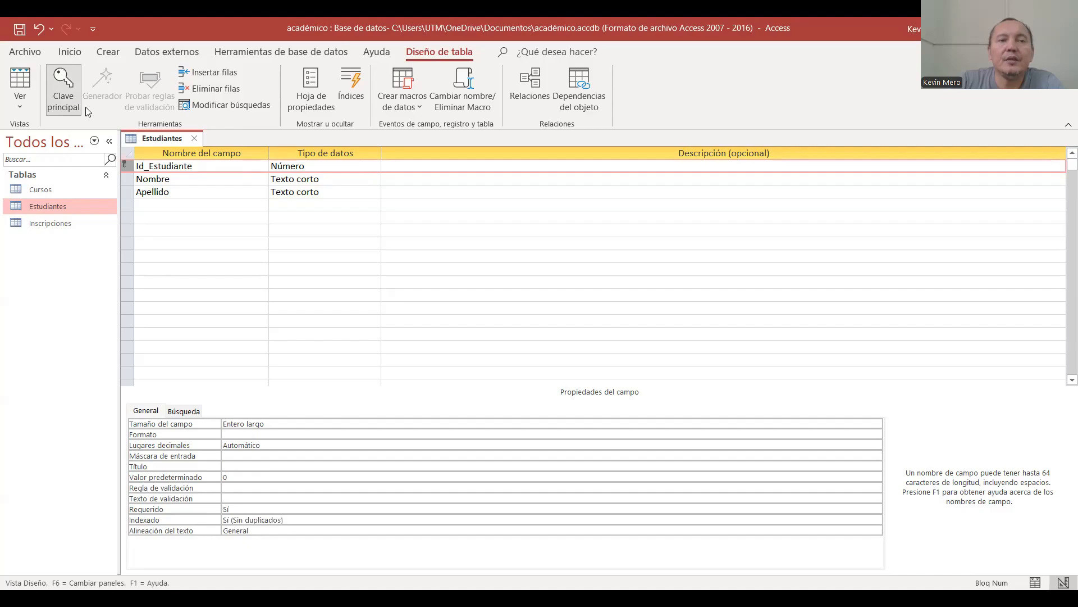
- Save the design of the Estudiantes table and close it
{"action": "right_click", "coordinate": [151, 141]}
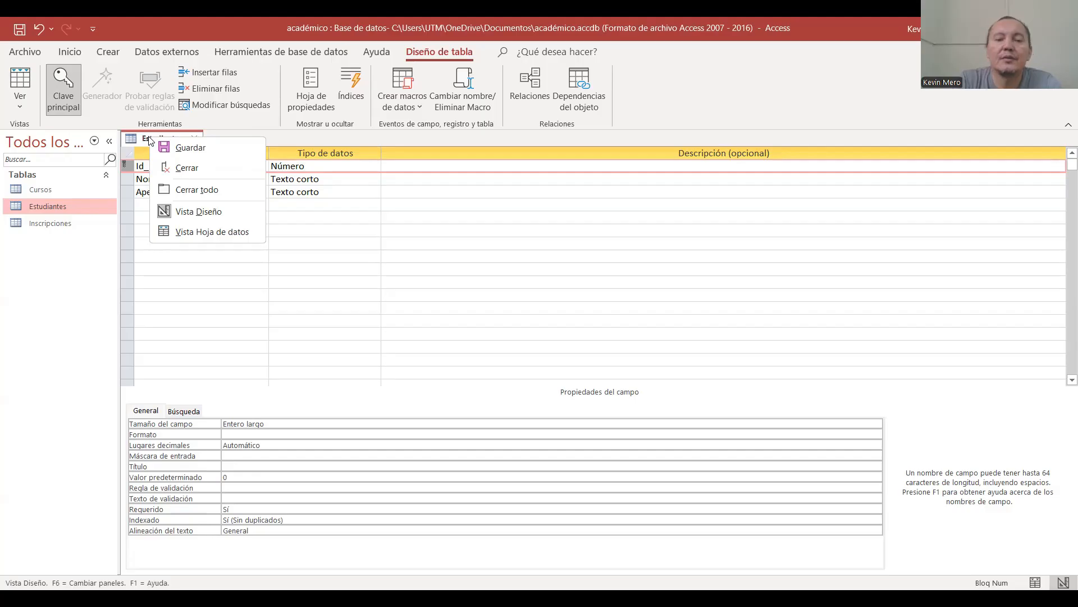
{"action": "left_click", "coordinate": [175, 146]}
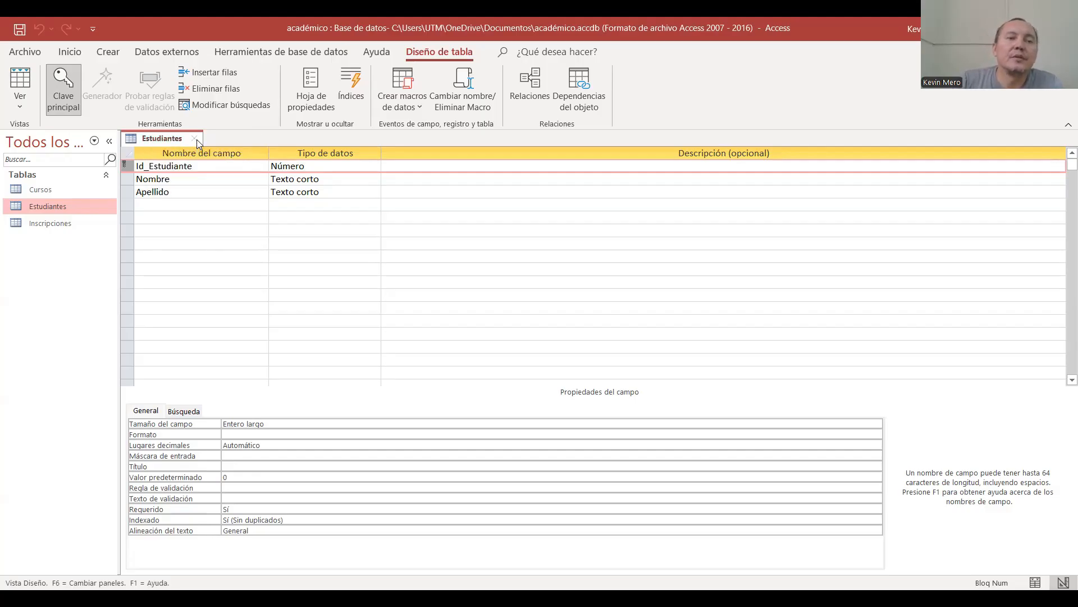
{"action": "left_click", "coordinate": [194, 139]}
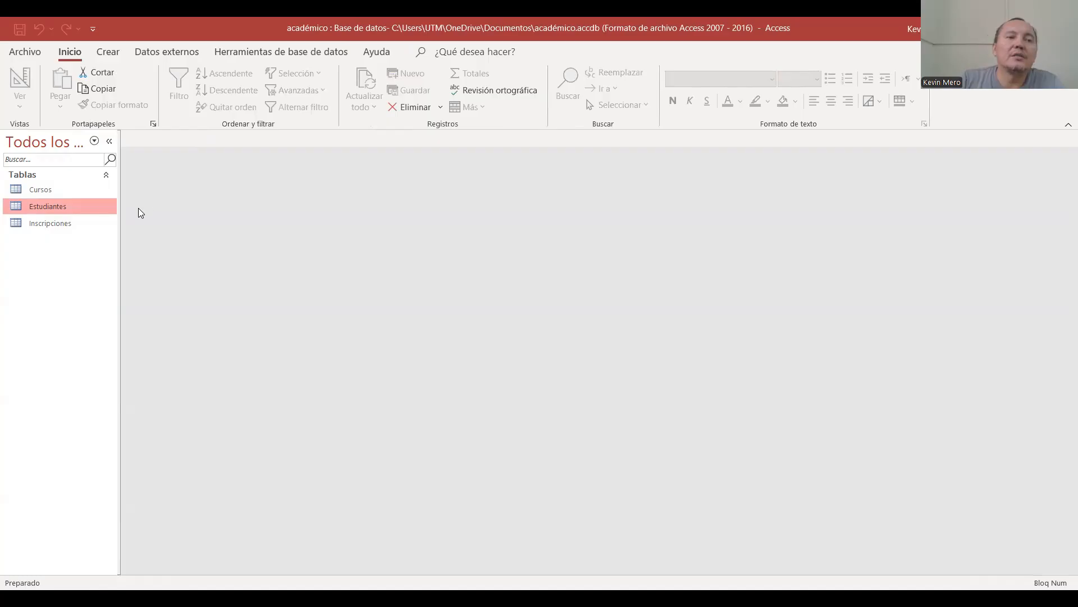
- Try renaming the Estudiantes table to Estudiantes2 and restore the name Estudiantes
{"action": "right_click", "coordinate": [52, 209]}
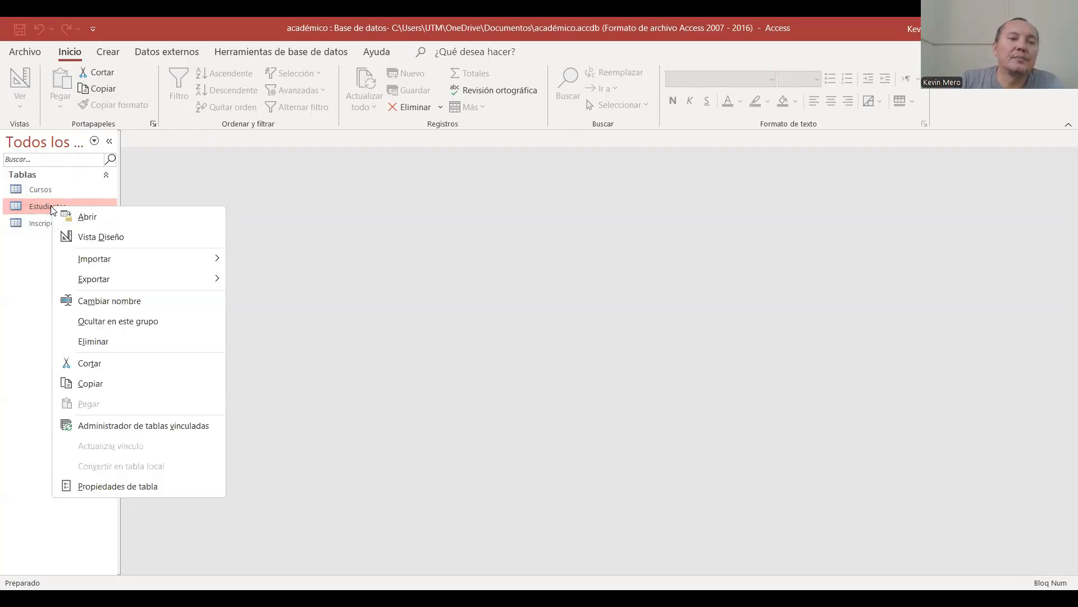
{"action": "left_click", "coordinate": [117, 298]}
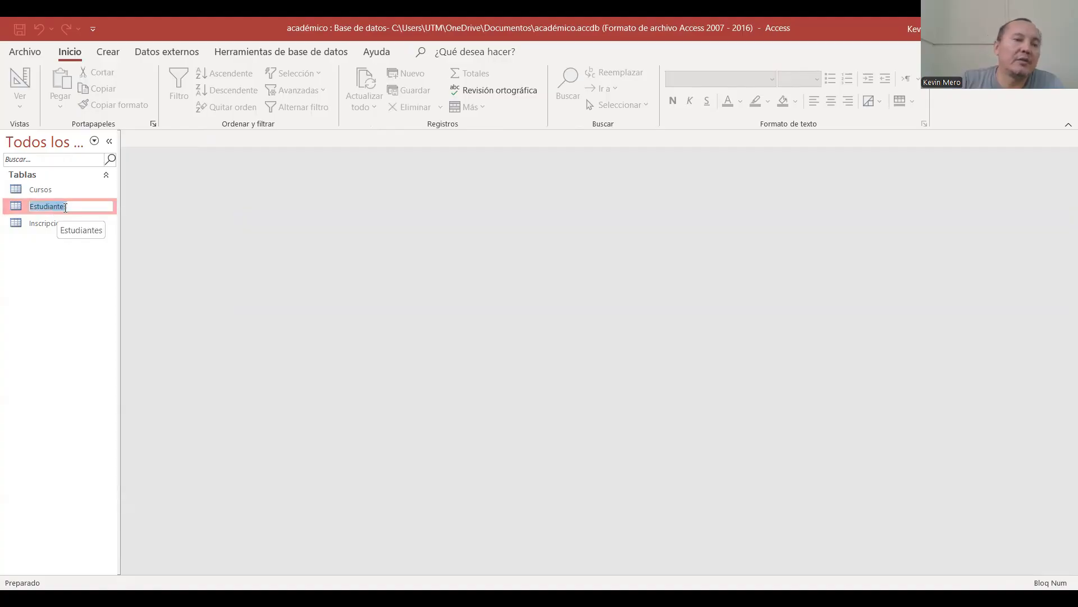
{"action": "left_click", "coordinate": [68, 207]}
{"action": "type", "text": "2"}
{"action": "key", "text": "Return"}
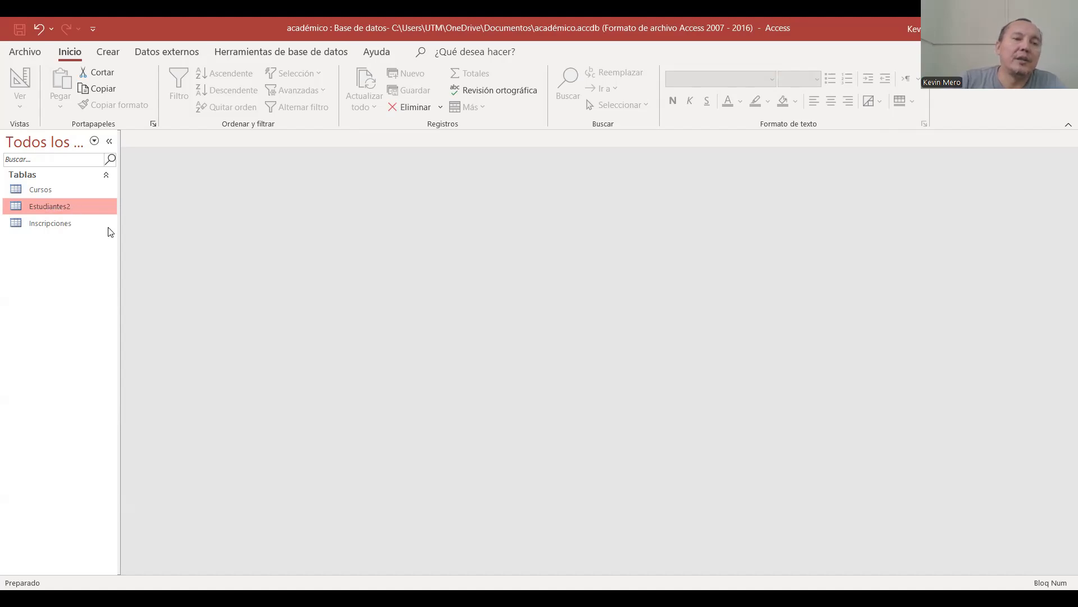
{"action": "right_click", "coordinate": [72, 205]}
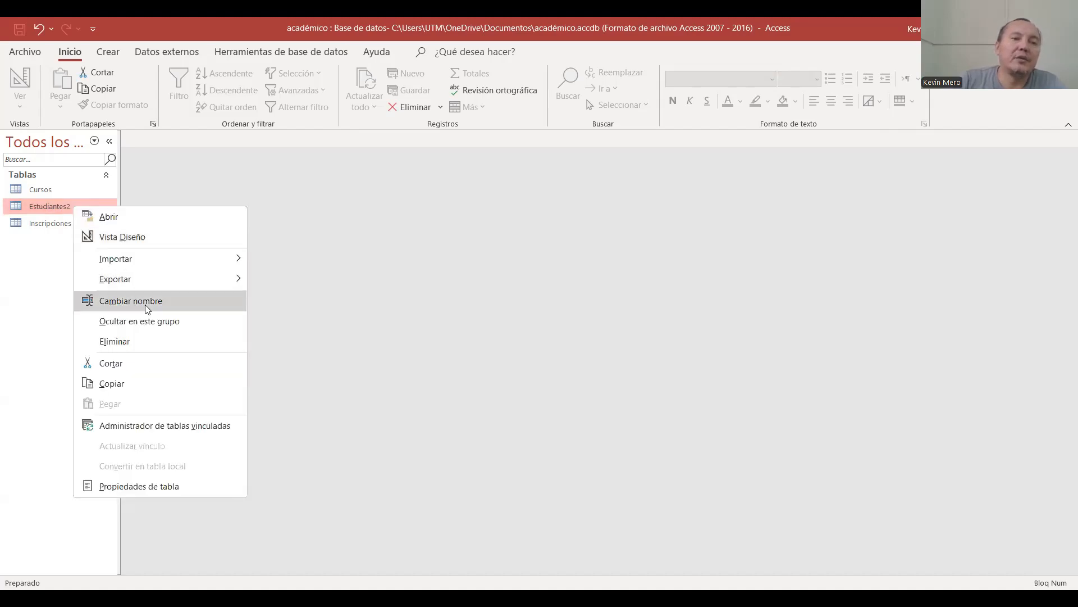
{"action": "left_click", "coordinate": [130, 301]}
{"action": "left_click", "coordinate": [92, 207]}
{"action": "key", "text": "BackSpace"}
{"action": "key", "text": "Return"}
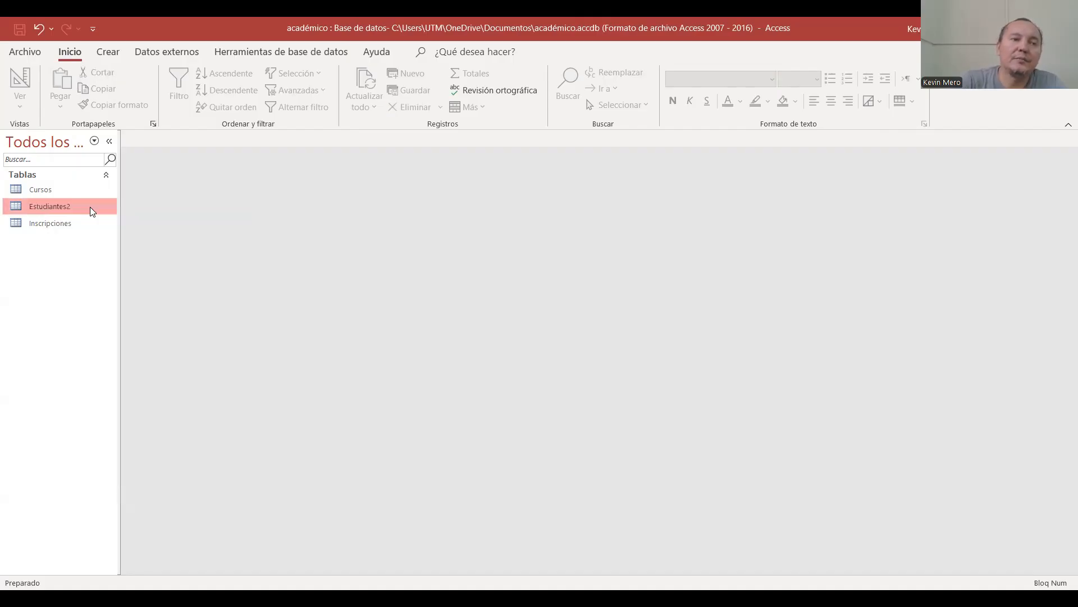
- Open the Estudiantes table in Design view and review its field names and data types
{"action": "right_click", "coordinate": [49, 206]}
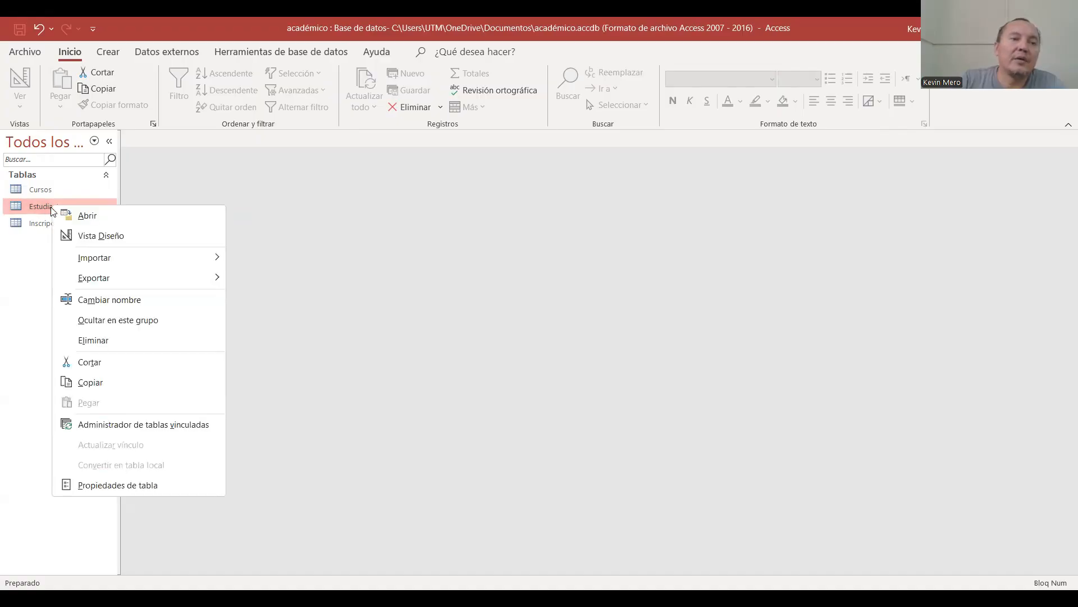
{"action": "left_click", "coordinate": [90, 236]}
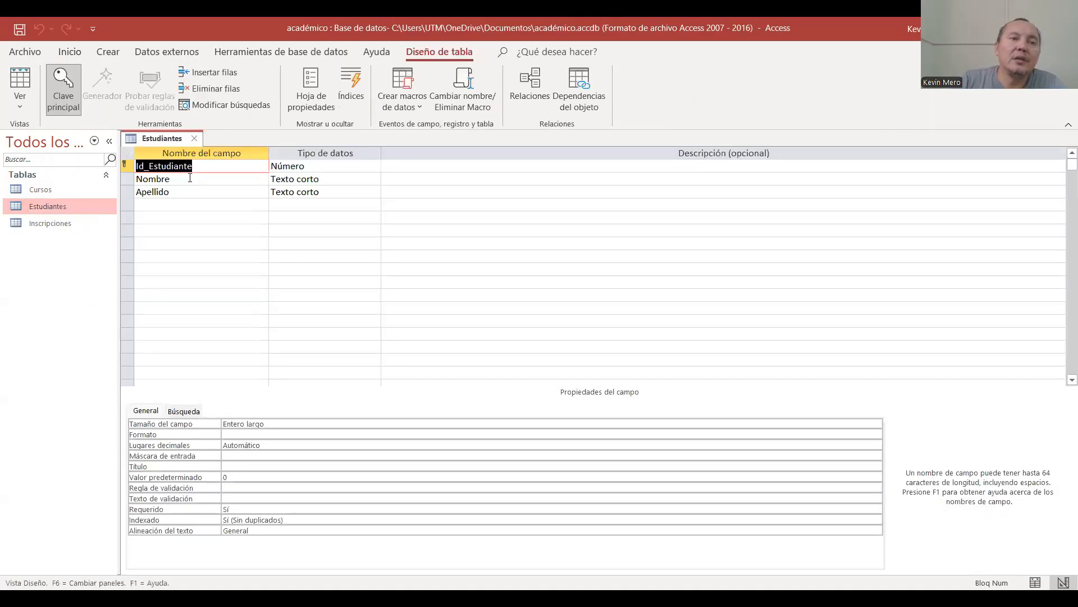
{"action": "left_click", "coordinate": [253, 190]}
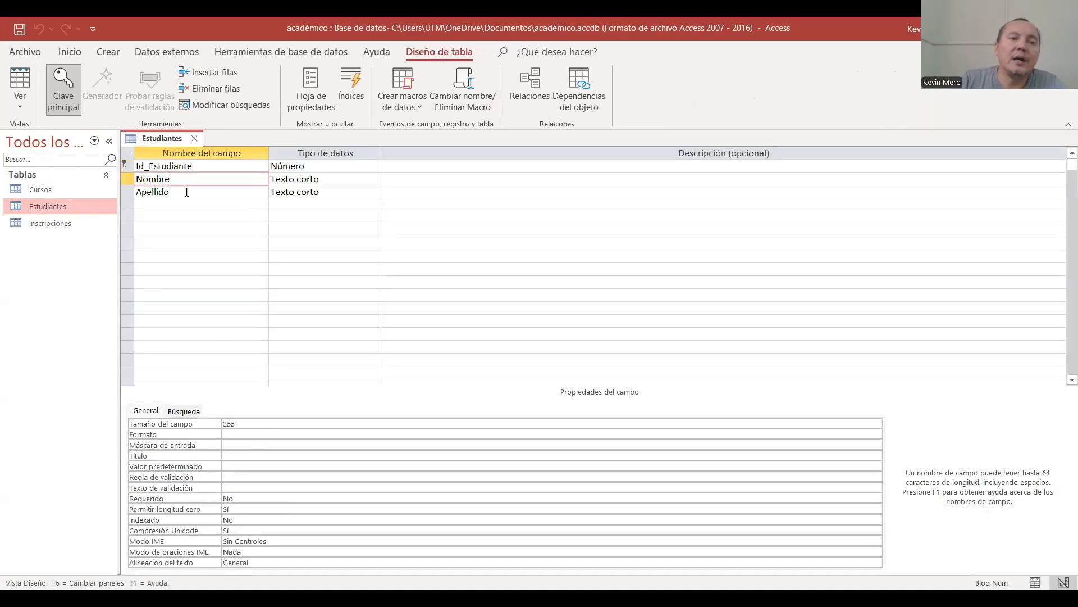
{"action": "left_click", "coordinate": [185, 176]}
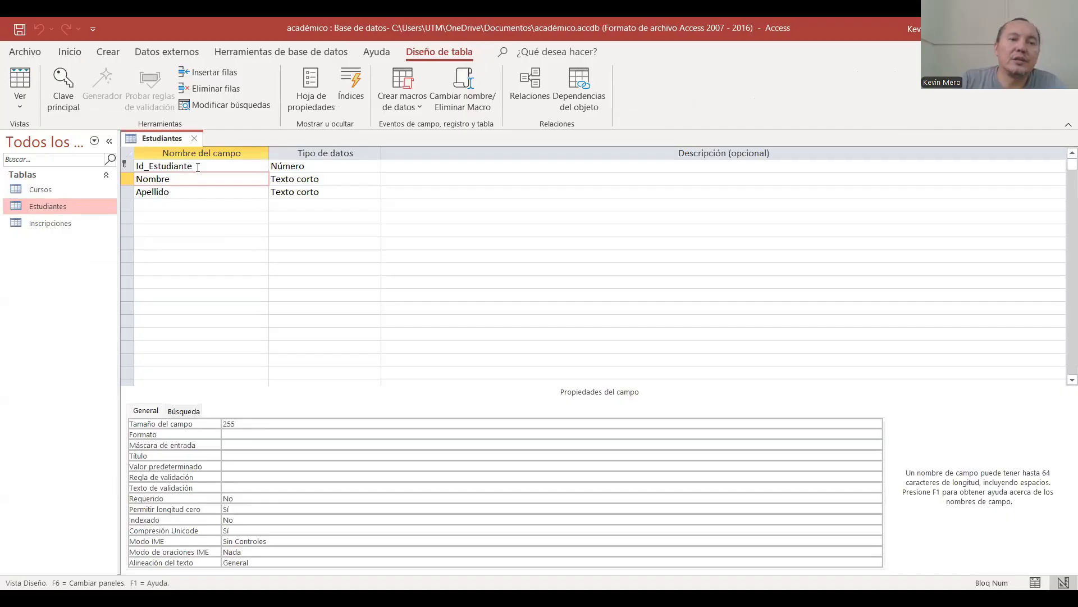
{"action": "left_click", "coordinate": [198, 166]}
{"action": "left_click", "coordinate": [337, 180]}
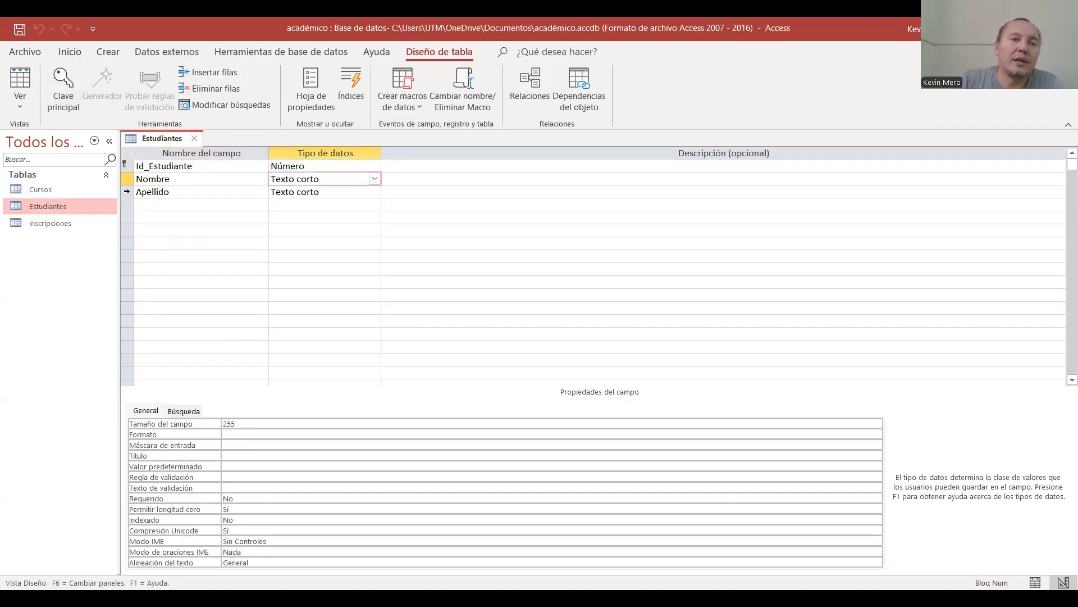
- Try Apellido as the primary key of Estudiantes and return the primary key to Id_Estudiante
{"action": "left_click", "coordinate": [127, 191]}
{"action": "left_click", "coordinate": [79, 108]}
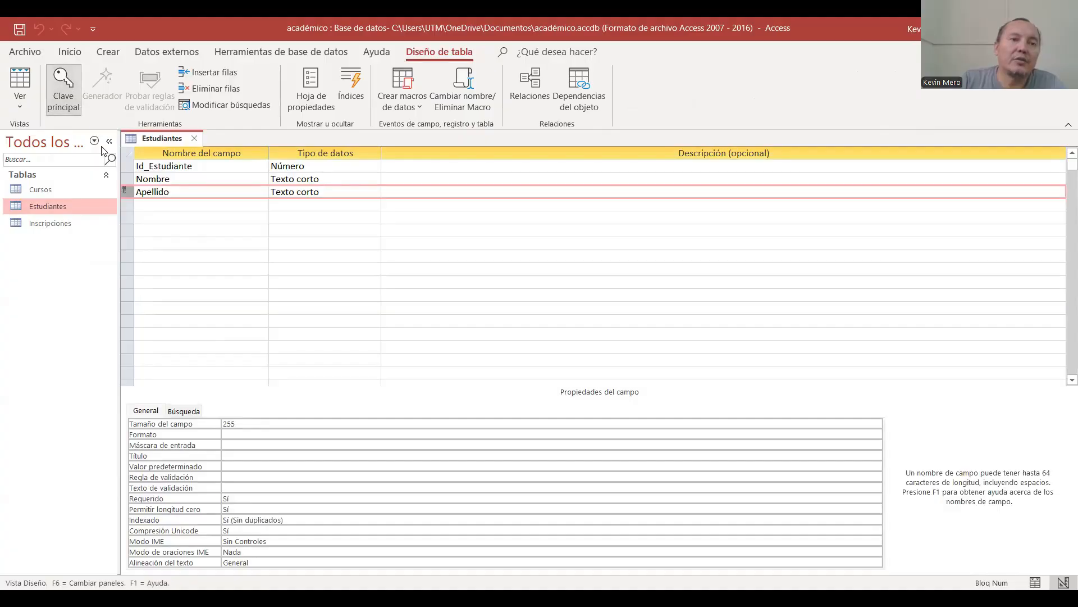
{"action": "left_click", "coordinate": [127, 166]}
{"action": "left_click", "coordinate": [63, 83]}
{"action": "left_click", "coordinate": [219, 180]}
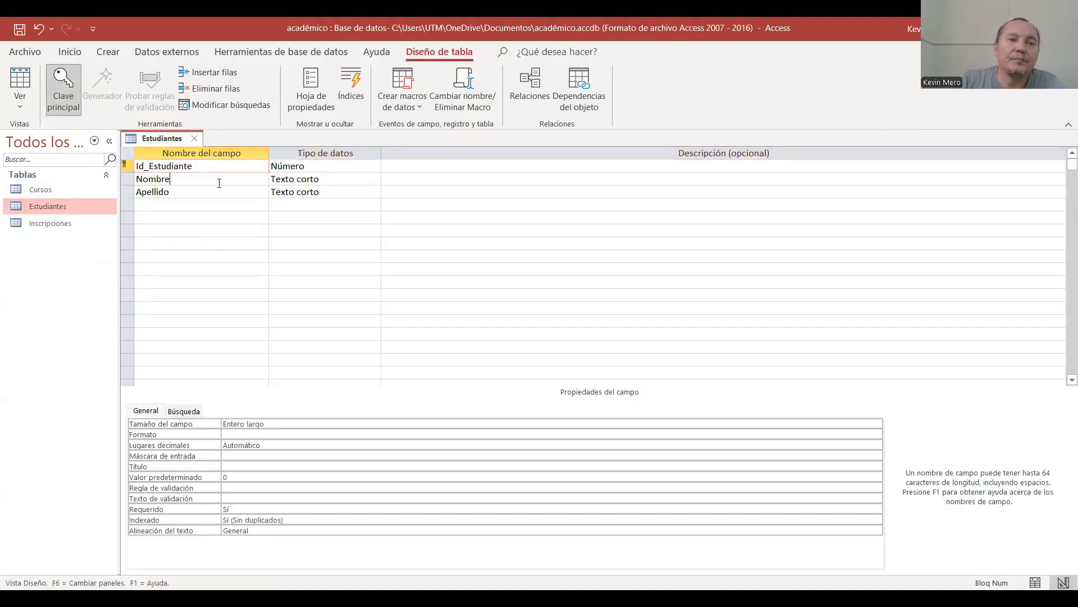
- Save the Estudiantes table design and close the table
{"action": "right_click", "coordinate": [163, 141]}
{"action": "left_click", "coordinate": [187, 150]}
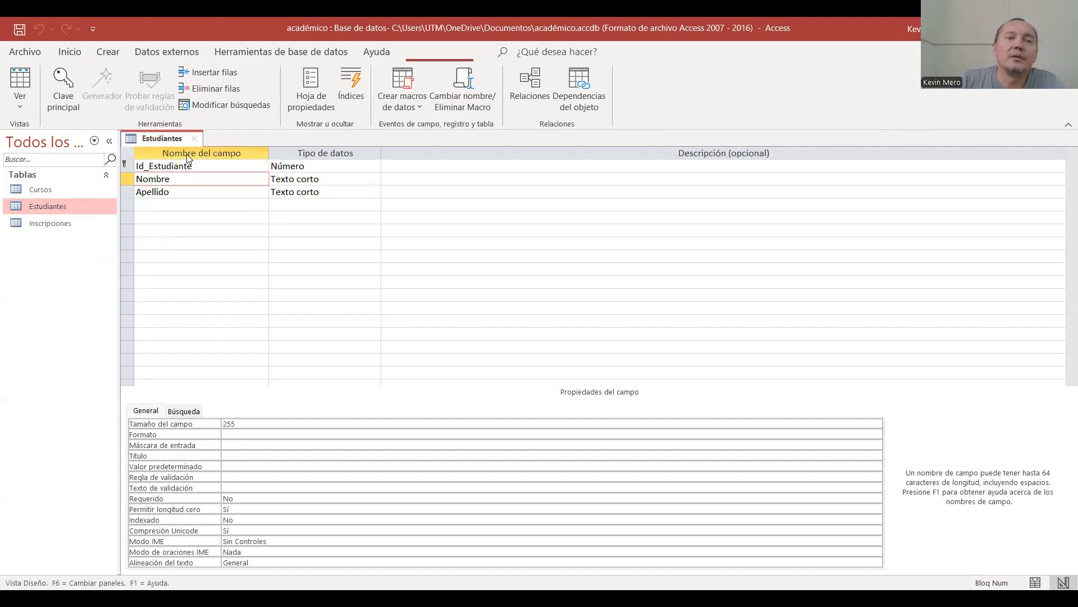
{"action": "left_click", "coordinate": [194, 139]}
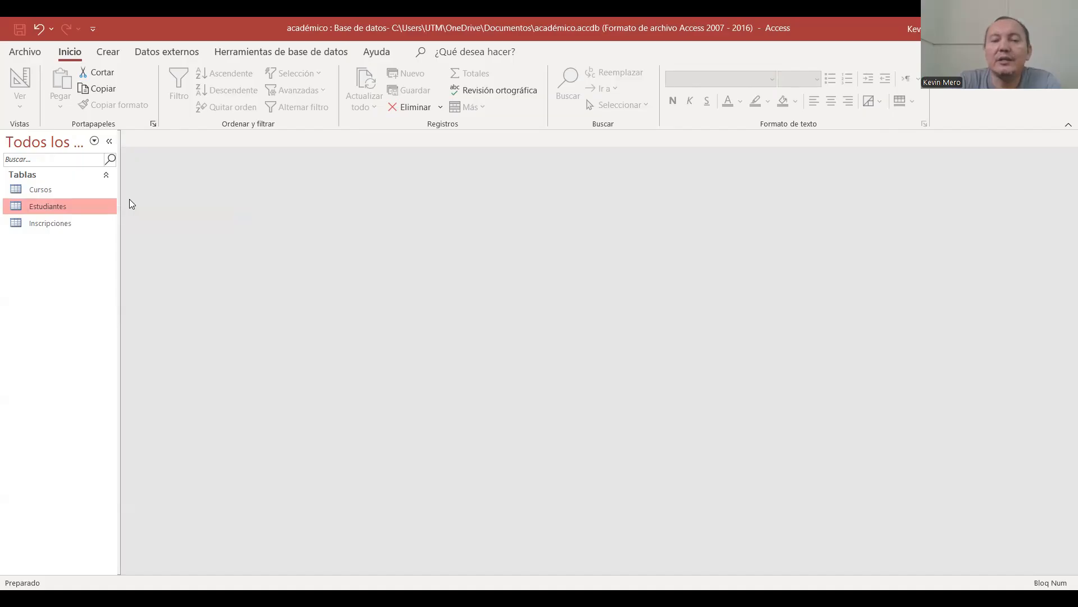
- Open the Estudiantes table in Datasheet view to look at it and close it
{"action": "right_click", "coordinate": [59, 209]}
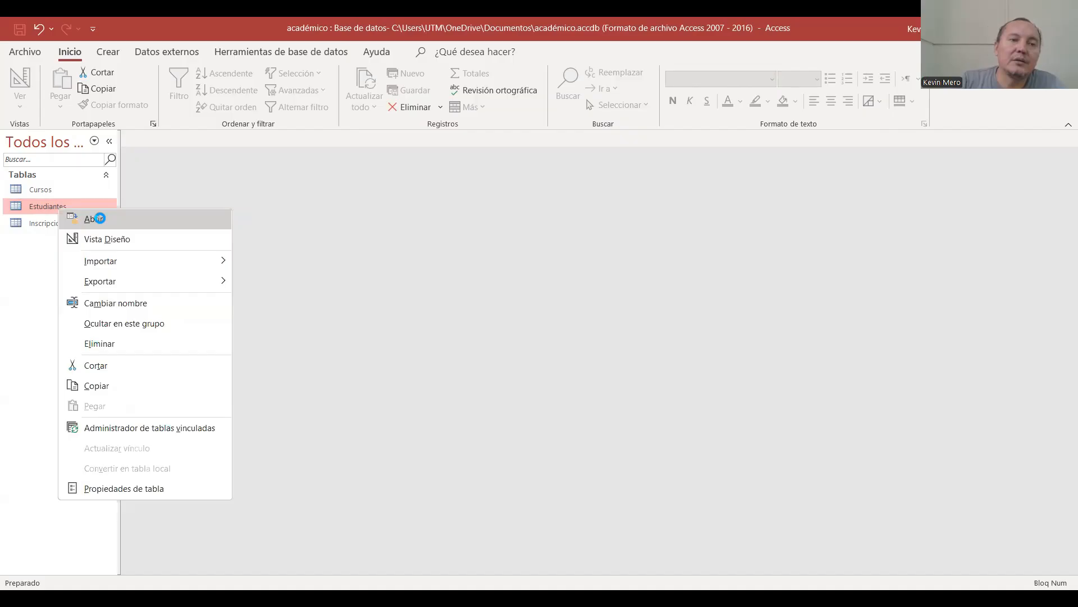
{"action": "left_click", "coordinate": [116, 211]}
{"action": "left_click", "coordinate": [196, 138]}
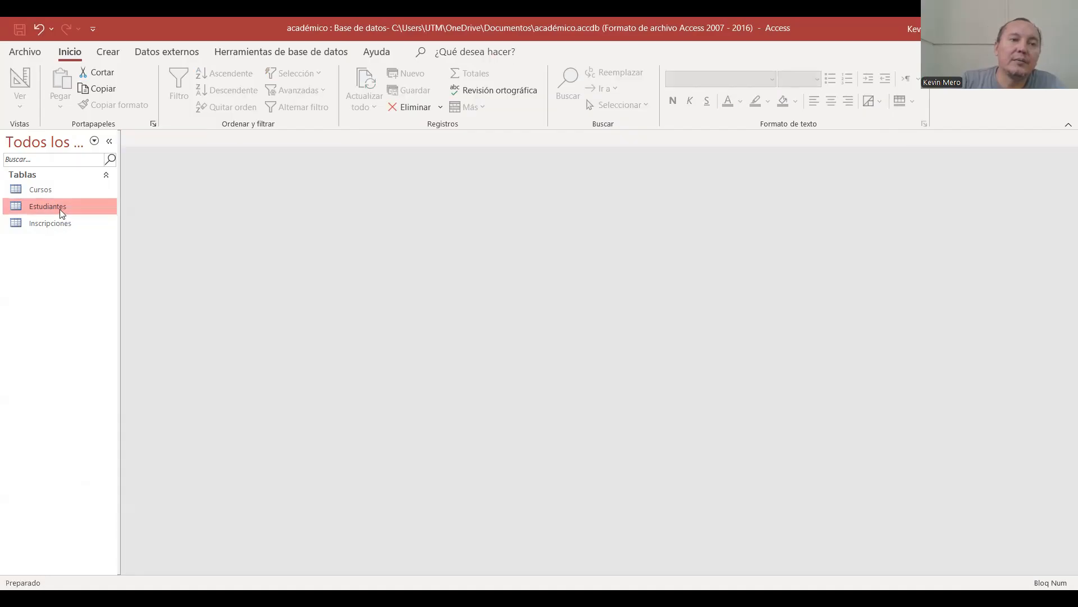
- Reopen Estudiantes in Design view, examine the Id_Estudiante, Nombre and Apellido field rows, and close the table
{"action": "left_click", "coordinate": [107, 245]}
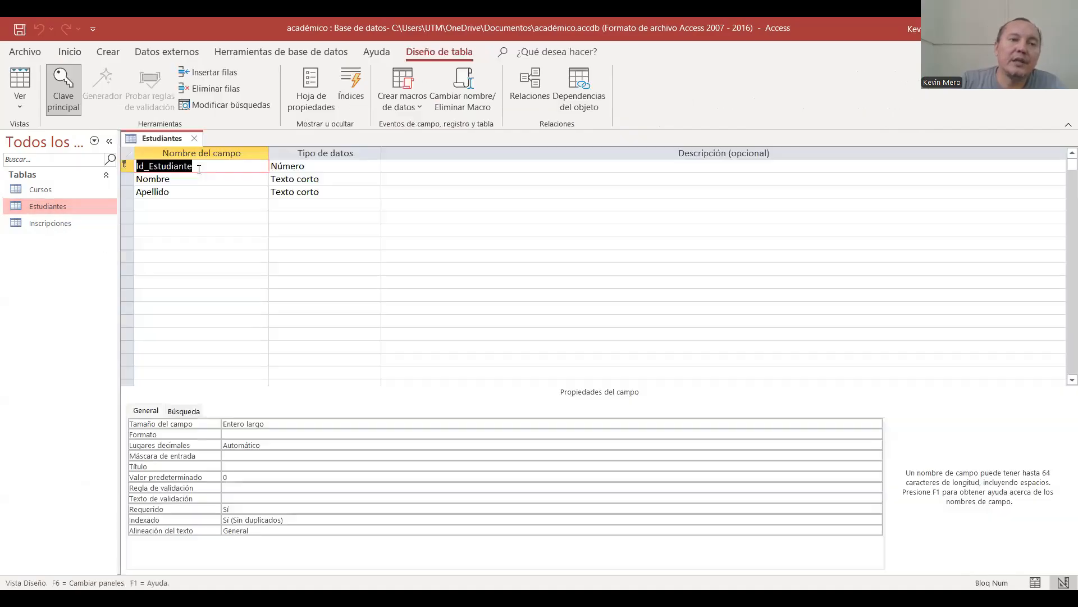
{"action": "left_click", "coordinate": [125, 165]}
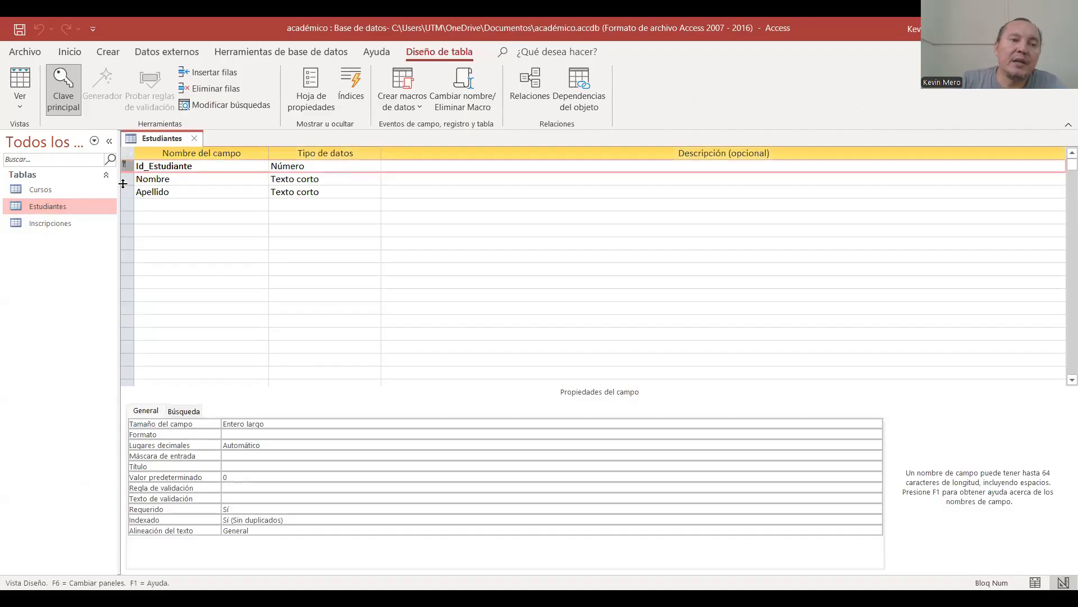
{"action": "left_click", "coordinate": [124, 179]}
{"action": "left_click", "coordinate": [125, 193]}
{"action": "left_click", "coordinate": [127, 179]}
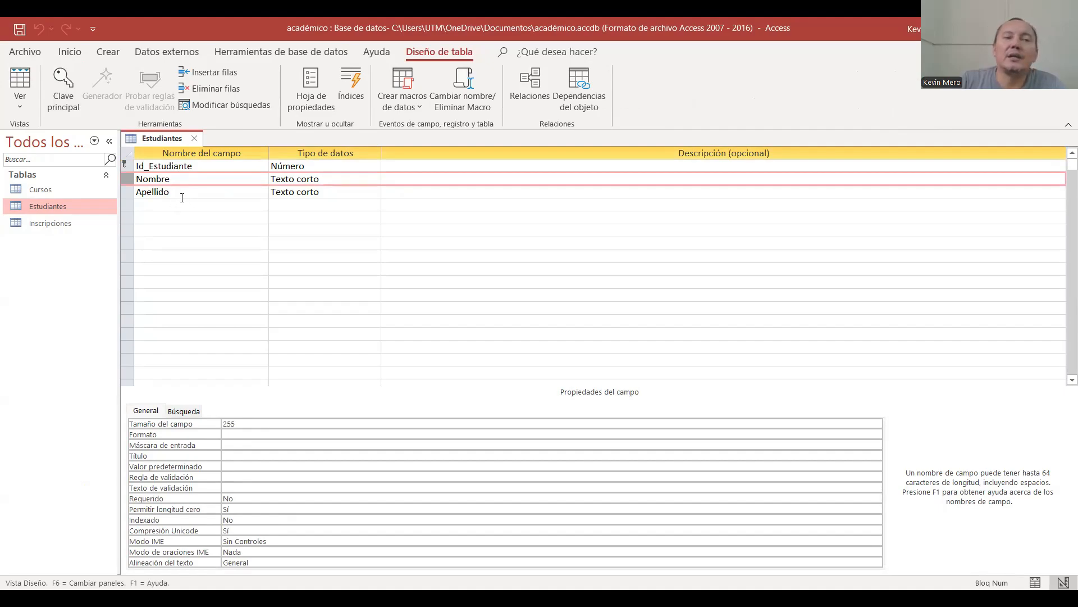
{"action": "left_click", "coordinate": [135, 166]}
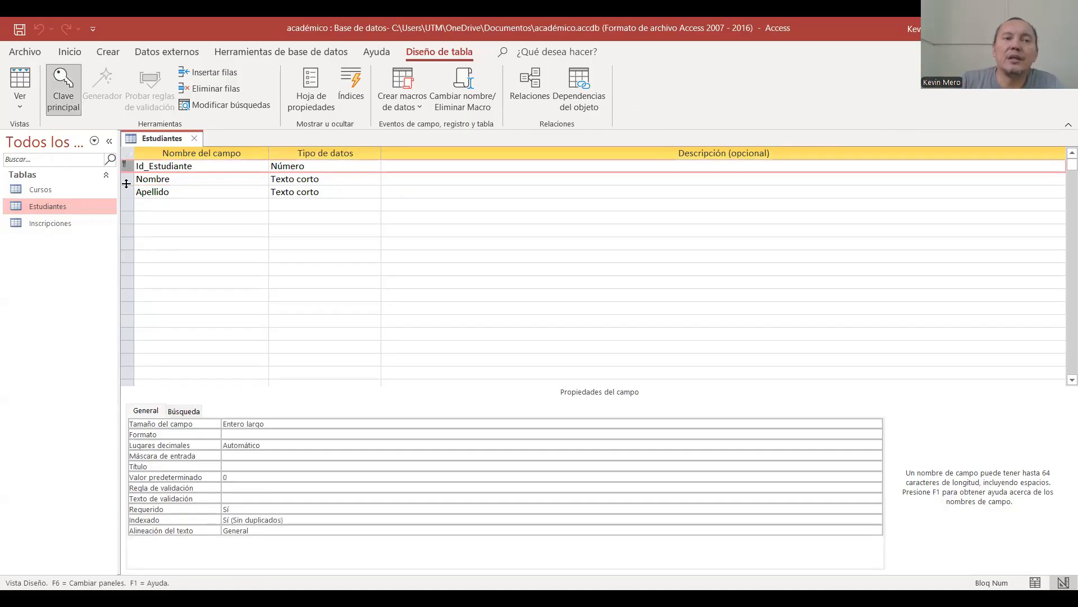
{"action": "left_click", "coordinate": [193, 139]}
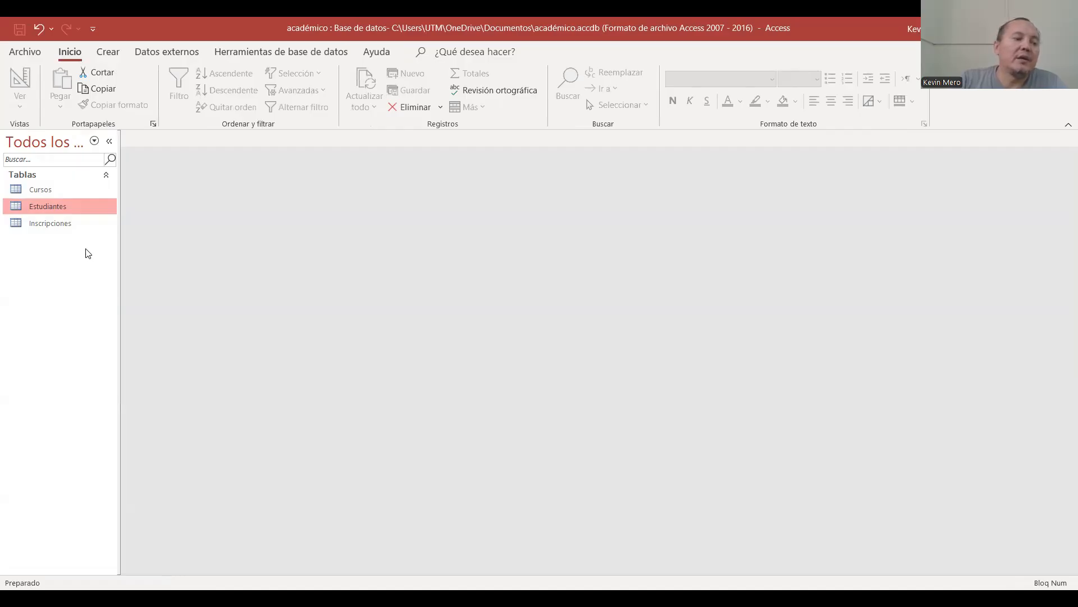
- Open the Cursos table in Design view and rename its Id field to Id_Cursos
{"action": "left_click", "coordinate": [42, 191]}
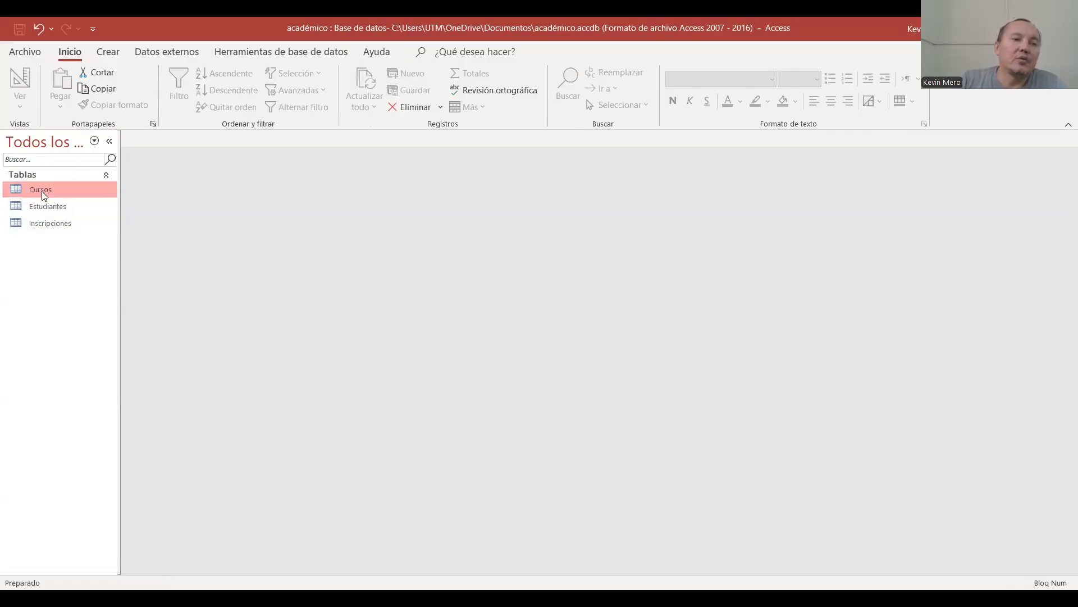
{"action": "right_click", "coordinate": [42, 191]}
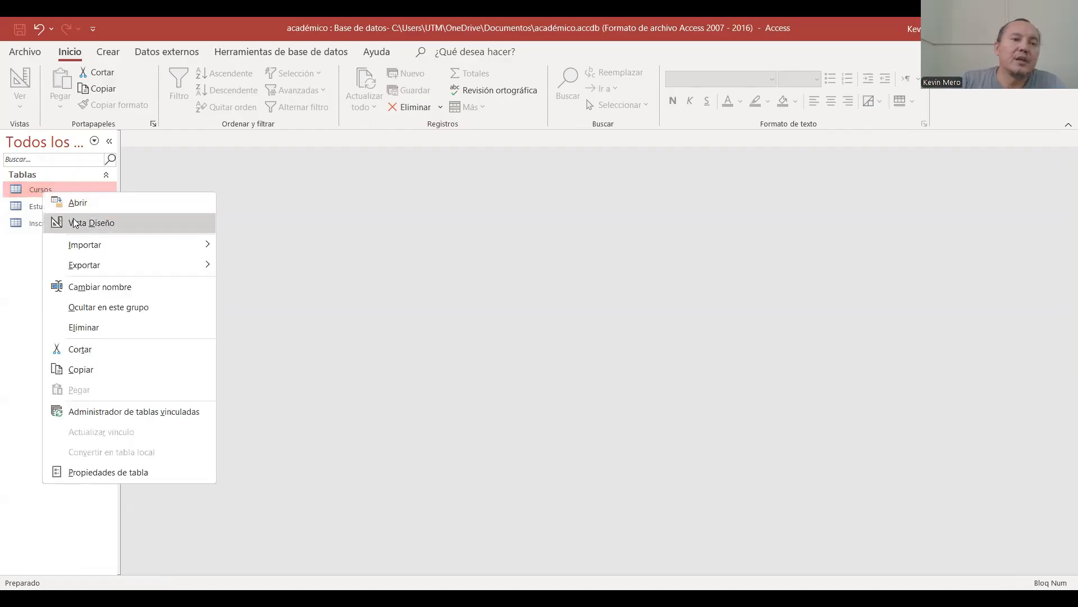
{"action": "left_click", "coordinate": [84, 224]}
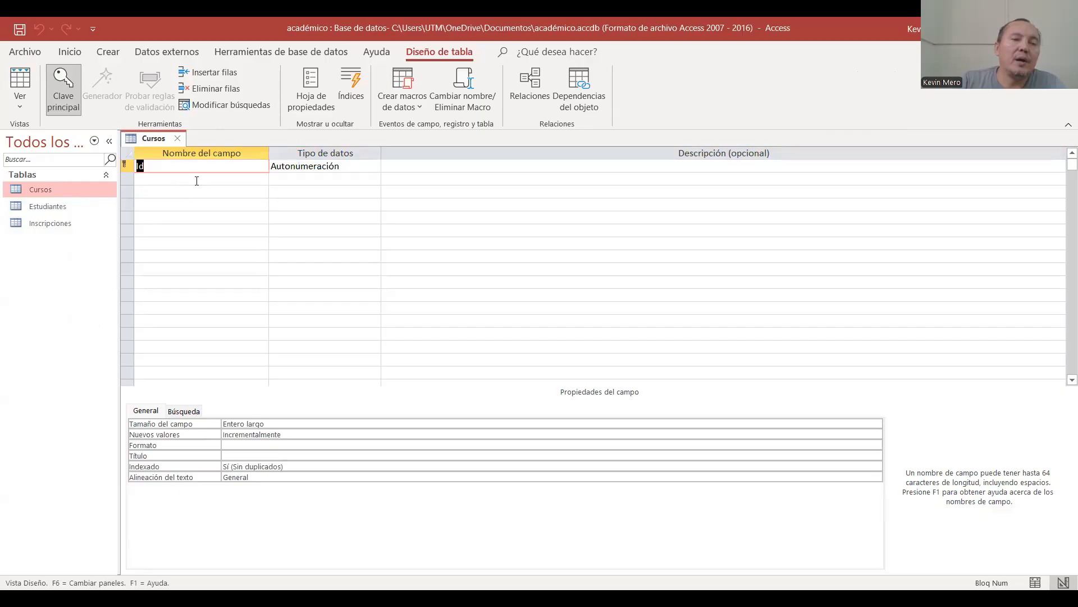
{"action": "left_click", "coordinate": [185, 169]}
{"action": "type", "text": "_cursos"}
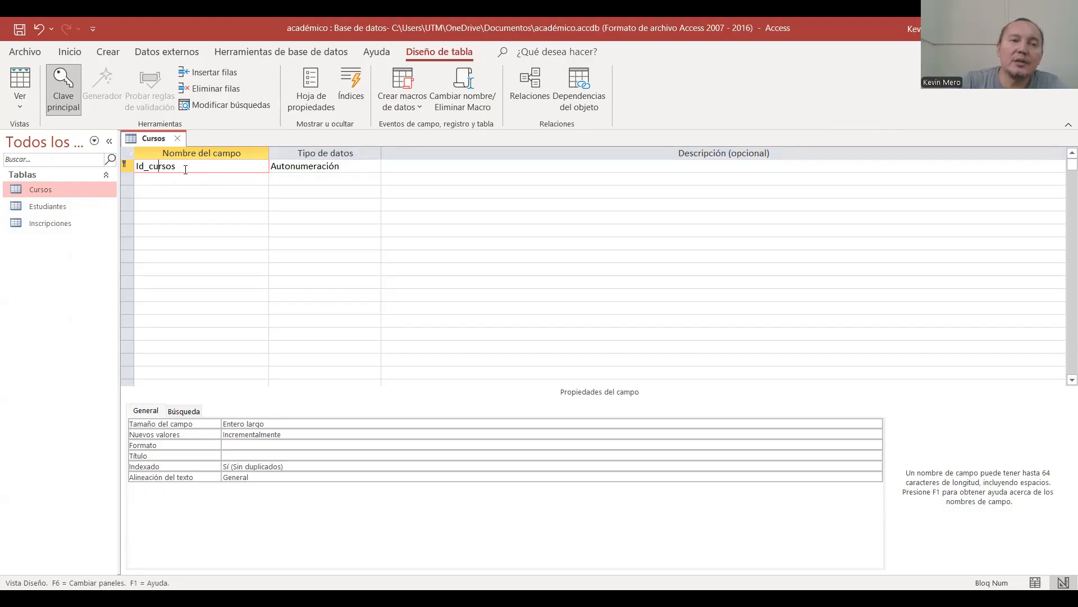
{"action": "key", "text": "Delete"}
{"action": "type", "text": "C"}
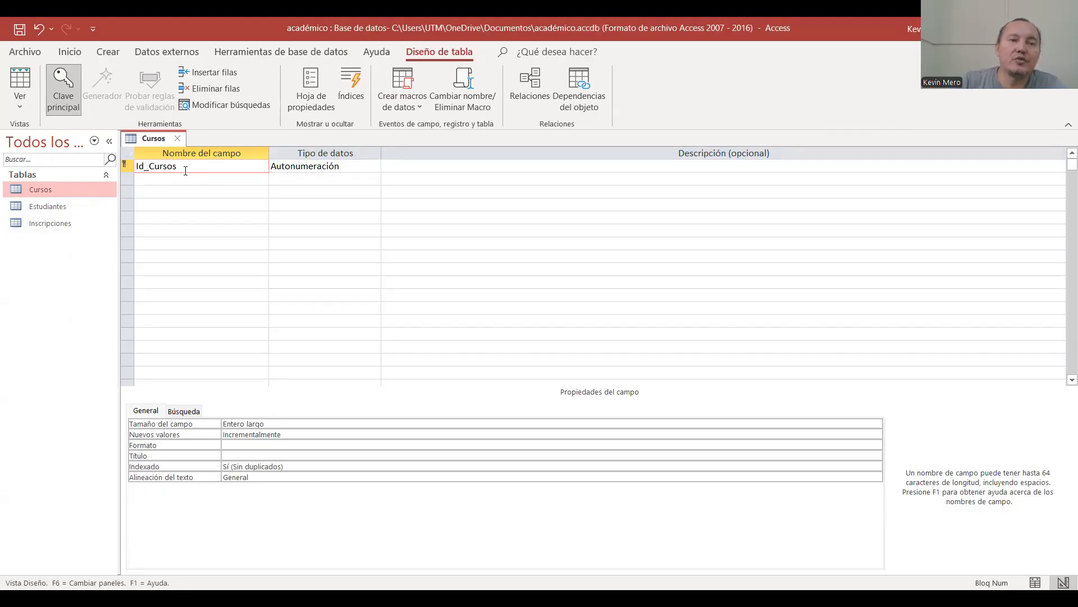
- Set the data type of the Id_Cursos field to Número
{"action": "left_click", "coordinate": [209, 178]}
{"action": "left_click", "coordinate": [347, 166]}
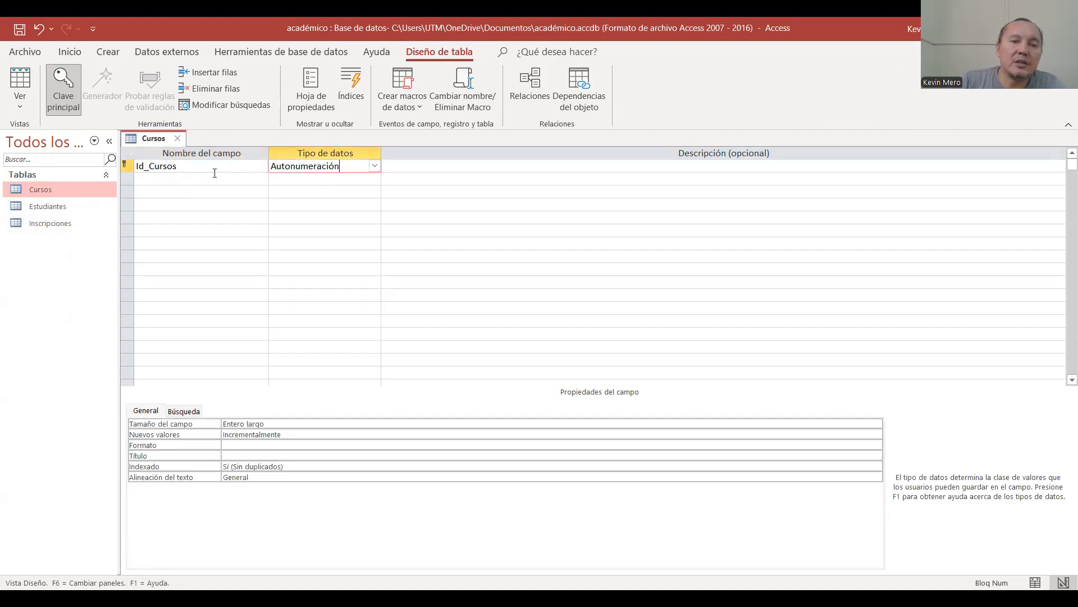
{"action": "left_click", "coordinate": [375, 166]}
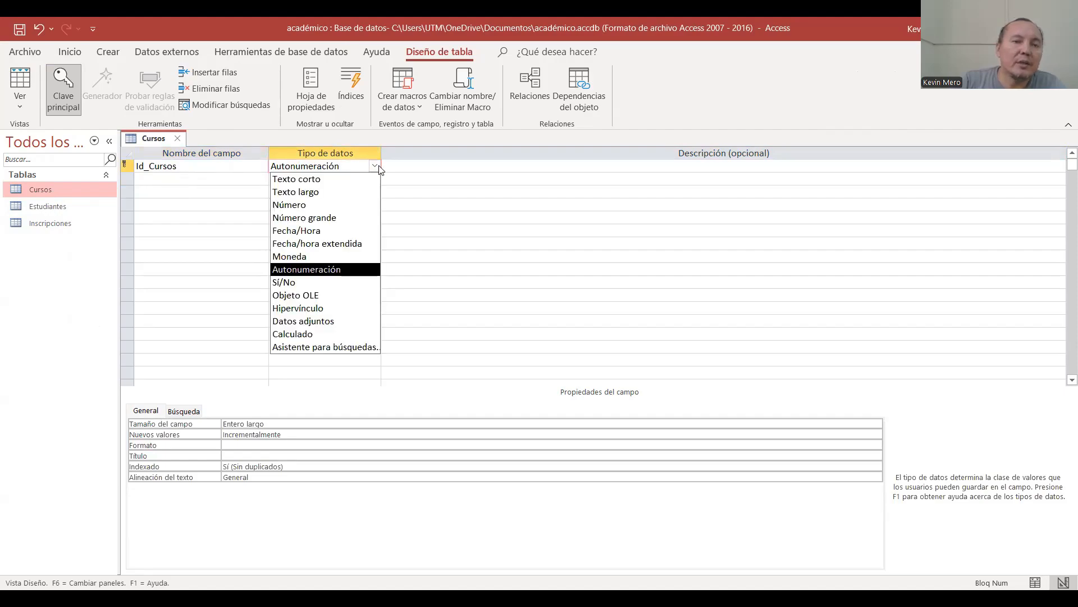
{"action": "left_click", "coordinate": [337, 204]}
- Add a NombreCurso field below Id_Cursos with the default Texto corto data type
{"action": "left_click", "coordinate": [193, 177]}
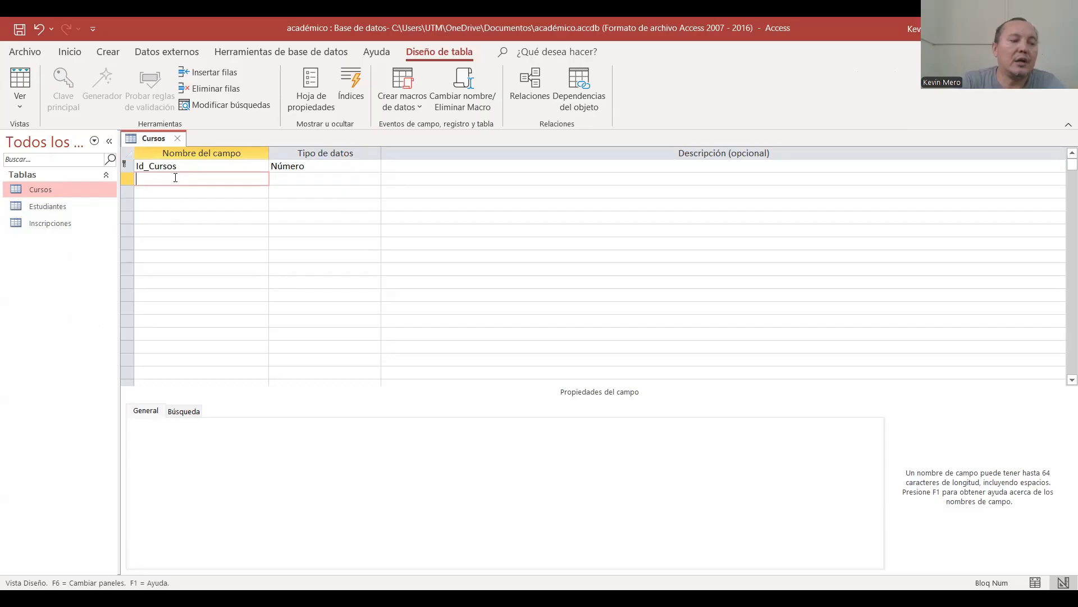
{"action": "type", "text": "Nombre"}
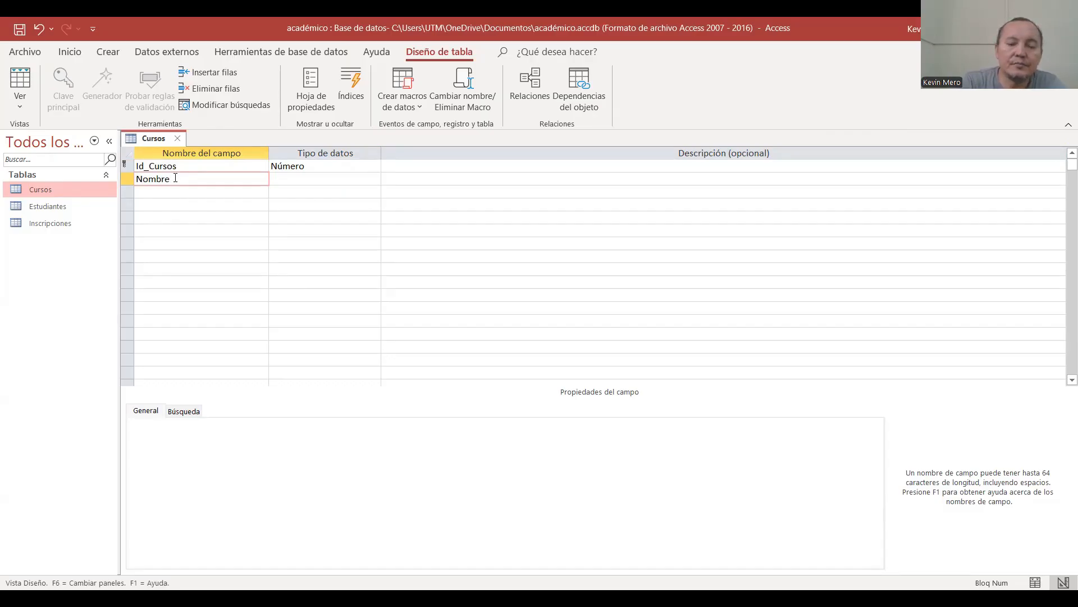
{"action": "type", "text": "Curso"}
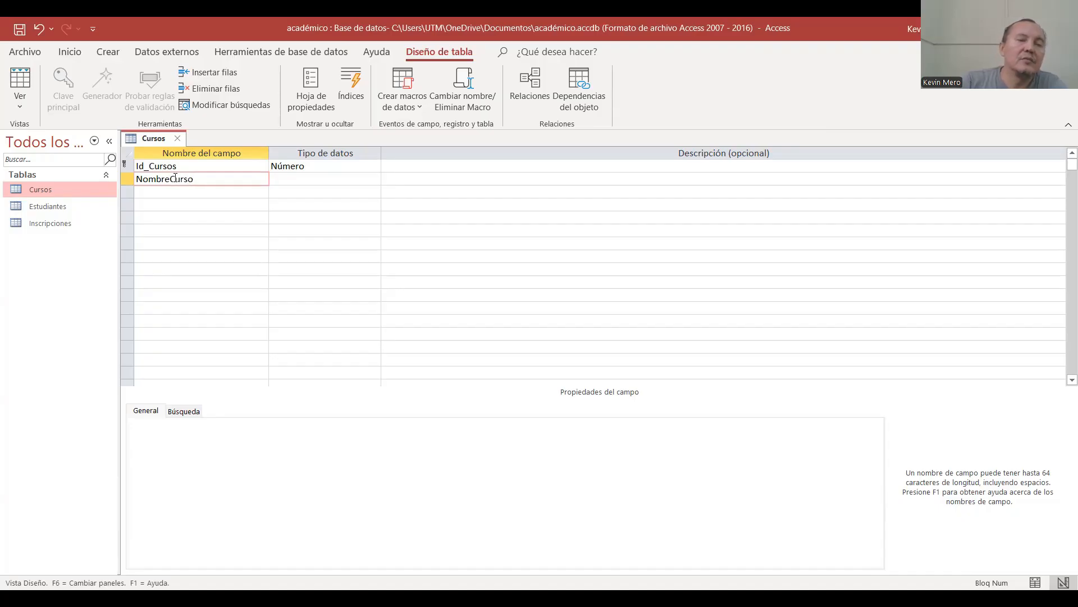
{"action": "left_click", "coordinate": [210, 164]}
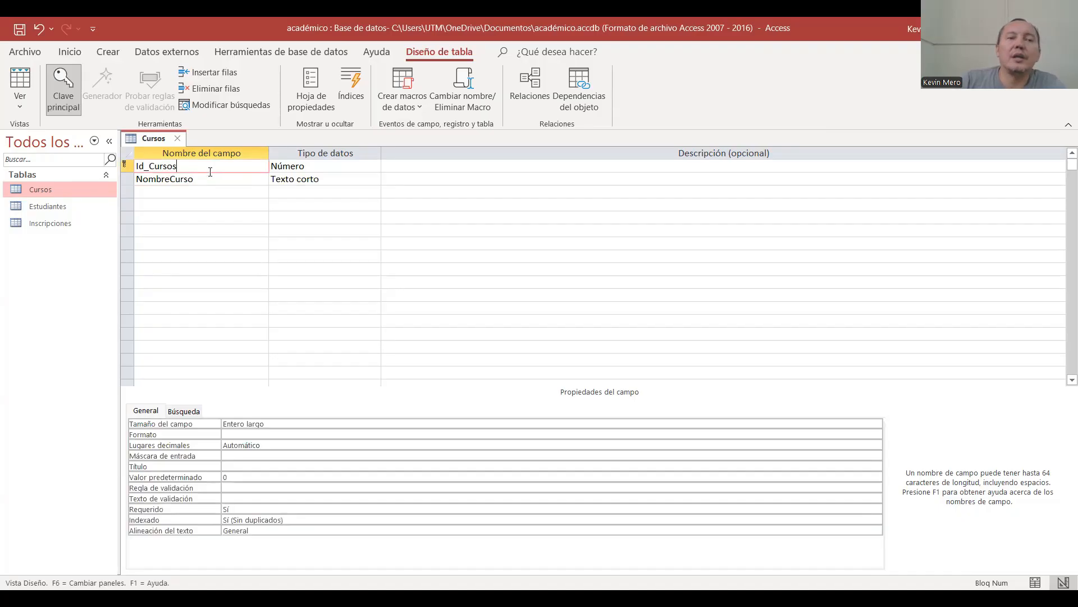
{"action": "left_click", "coordinate": [207, 179]}
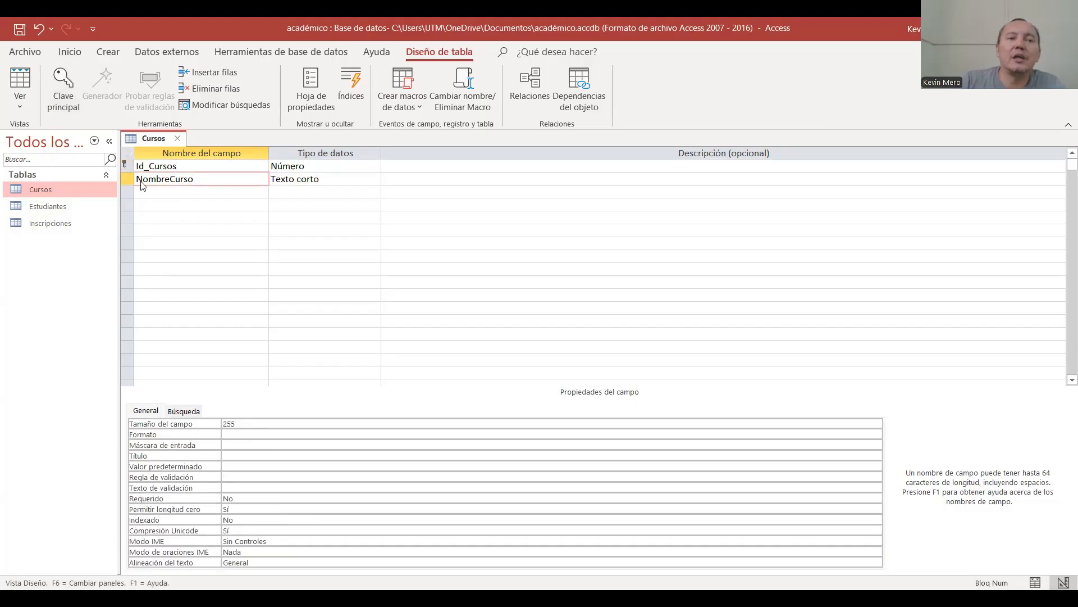
{"action": "left_click", "coordinate": [179, 167]}
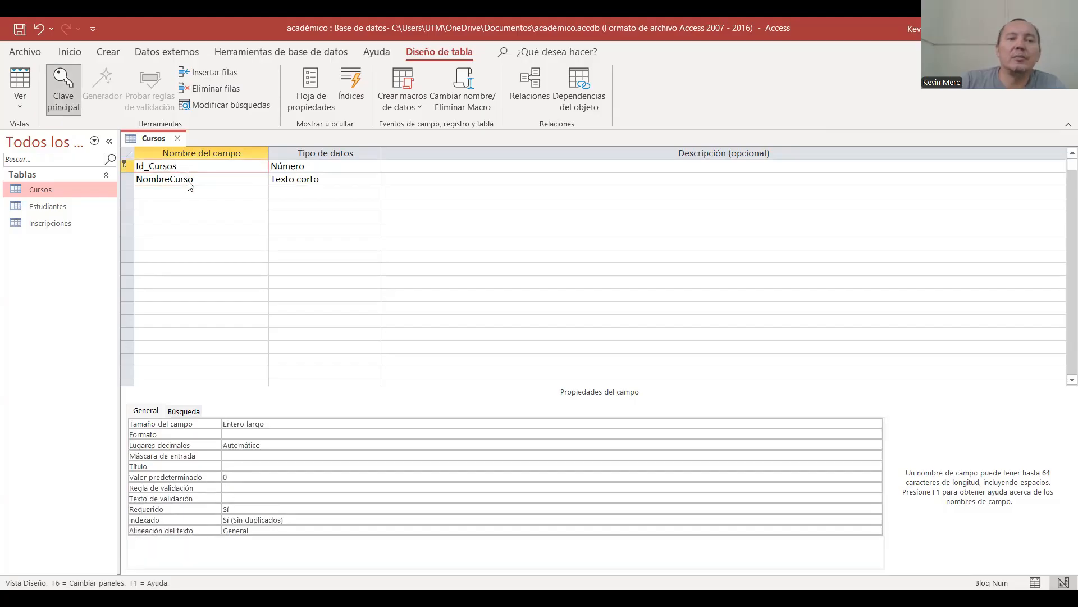
{"action": "left_click", "coordinate": [188, 181]}
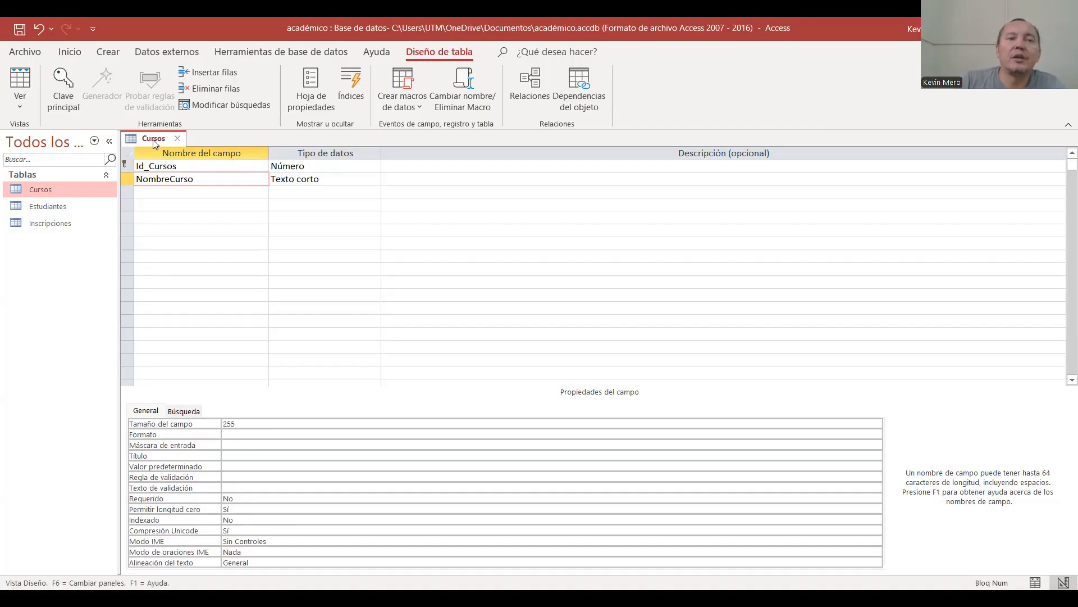
- Save the design changes made to the Cursos table
{"action": "right_click", "coordinate": [156, 142]}
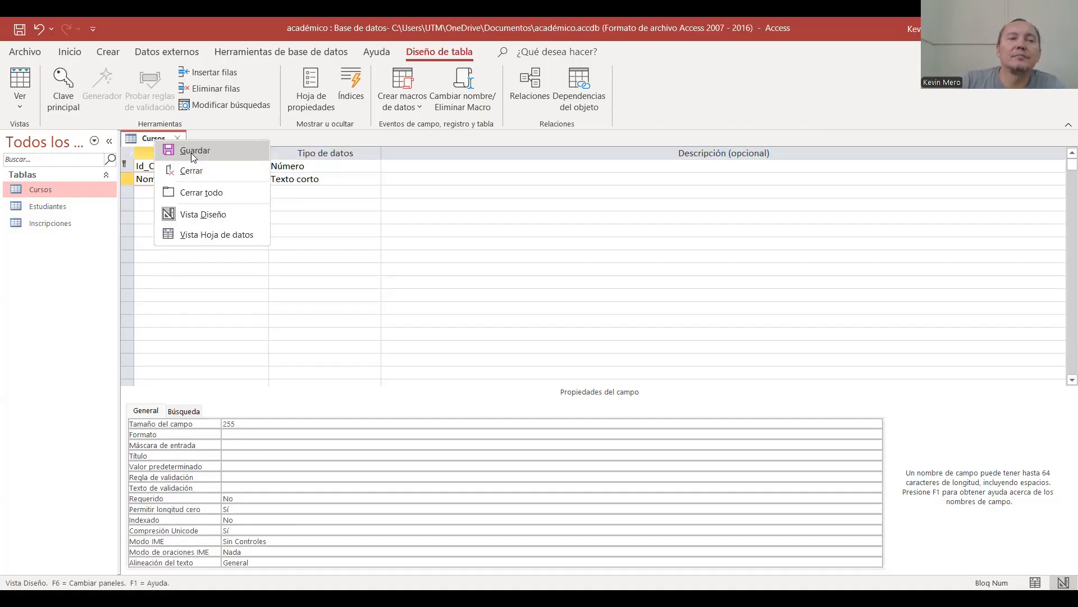
{"action": "left_click", "coordinate": [185, 149]}
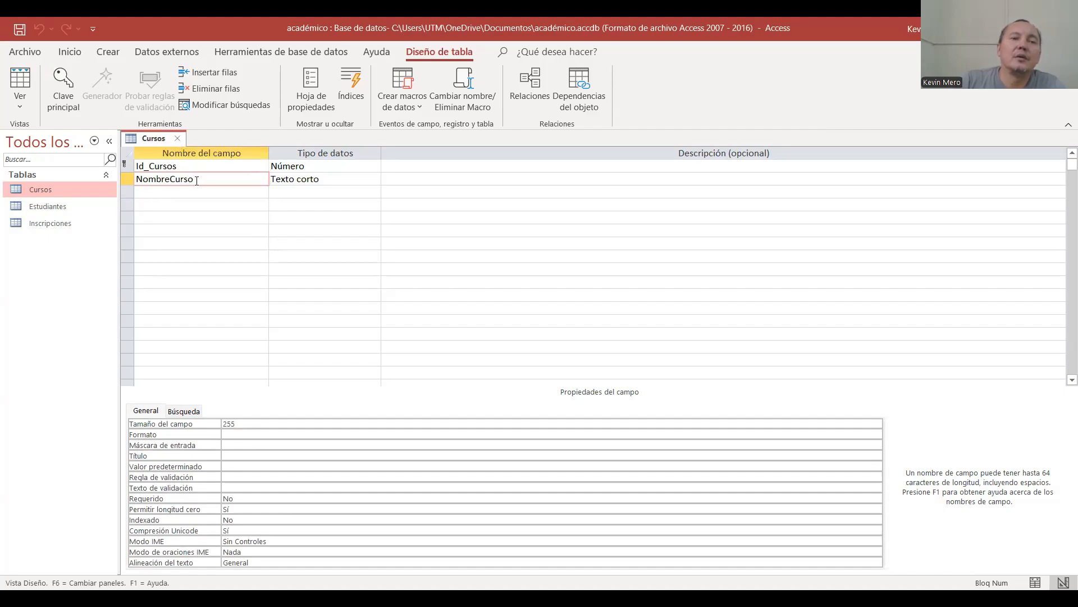
- Review the names and data types of the Id_Cursos and NombreCurso fields, including the data types offered for NombreCurso
{"action": "left_click", "coordinate": [313, 167]}
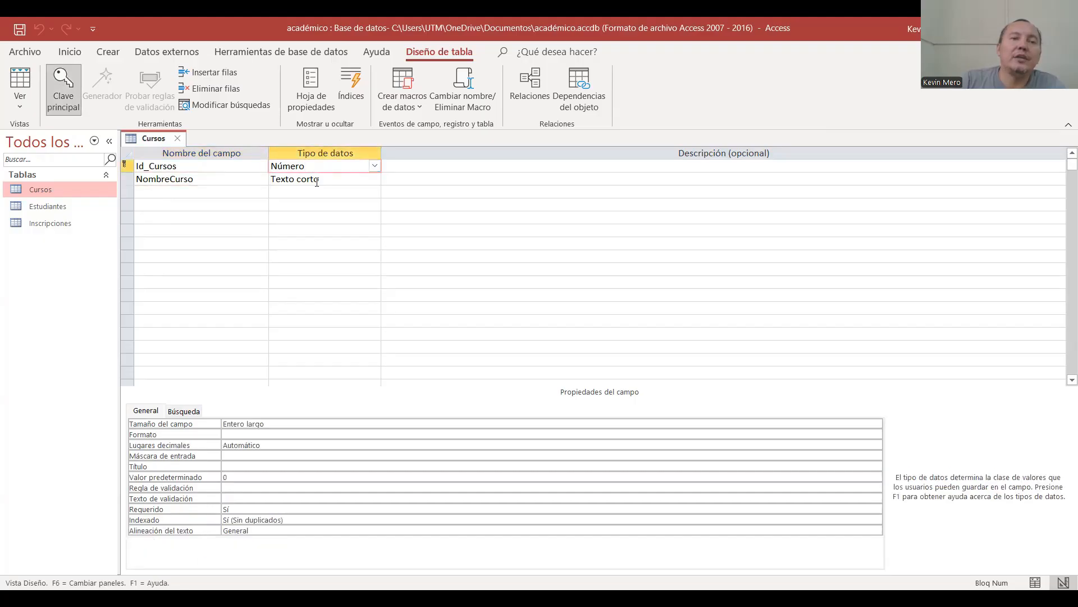
{"action": "left_click", "coordinate": [314, 178]}
{"action": "left_click", "coordinate": [204, 166]}
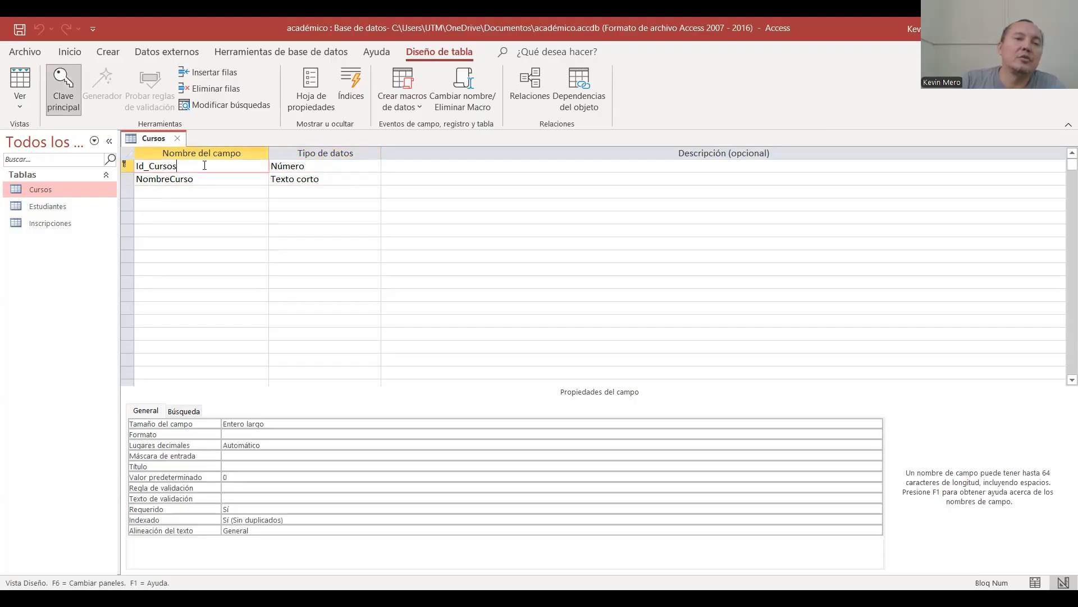
{"action": "left_click", "coordinate": [305, 165]}
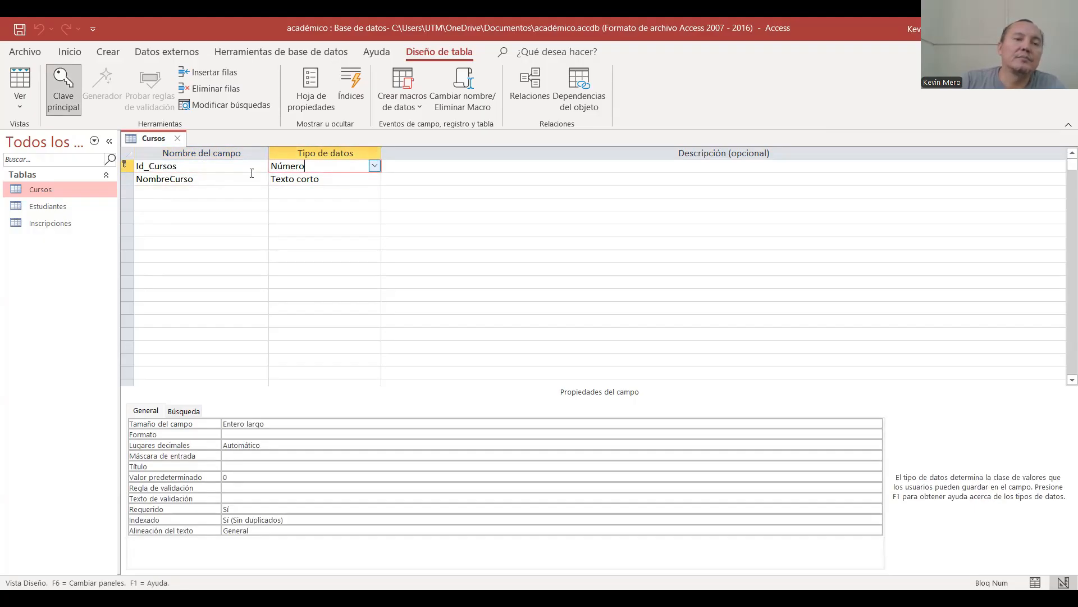
{"action": "left_click", "coordinate": [185, 179]}
{"action": "left_click", "coordinate": [309, 179]}
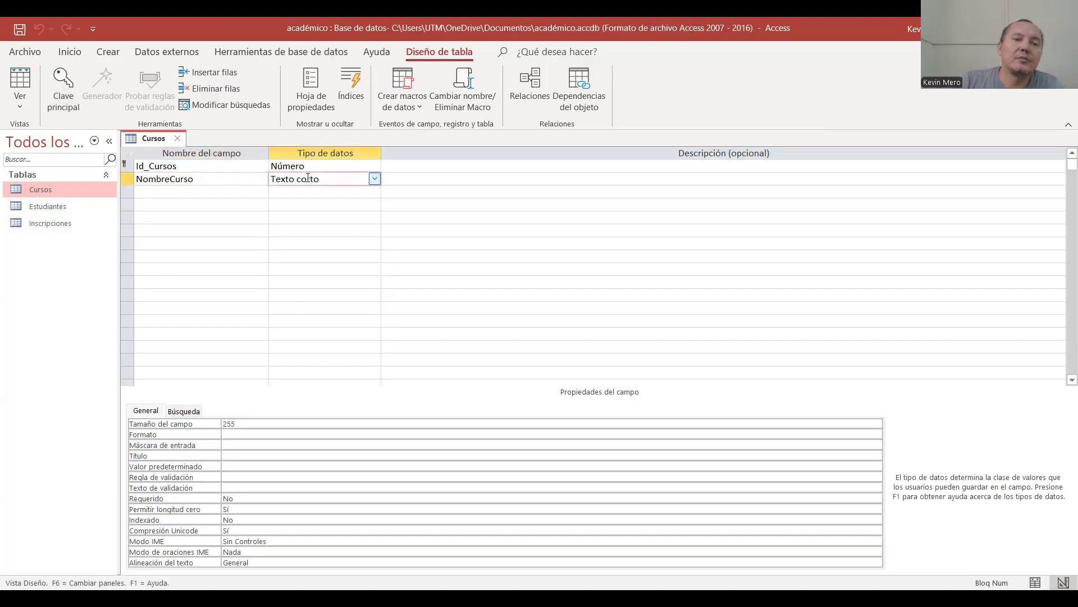
{"action": "left_click", "coordinate": [374, 178]}
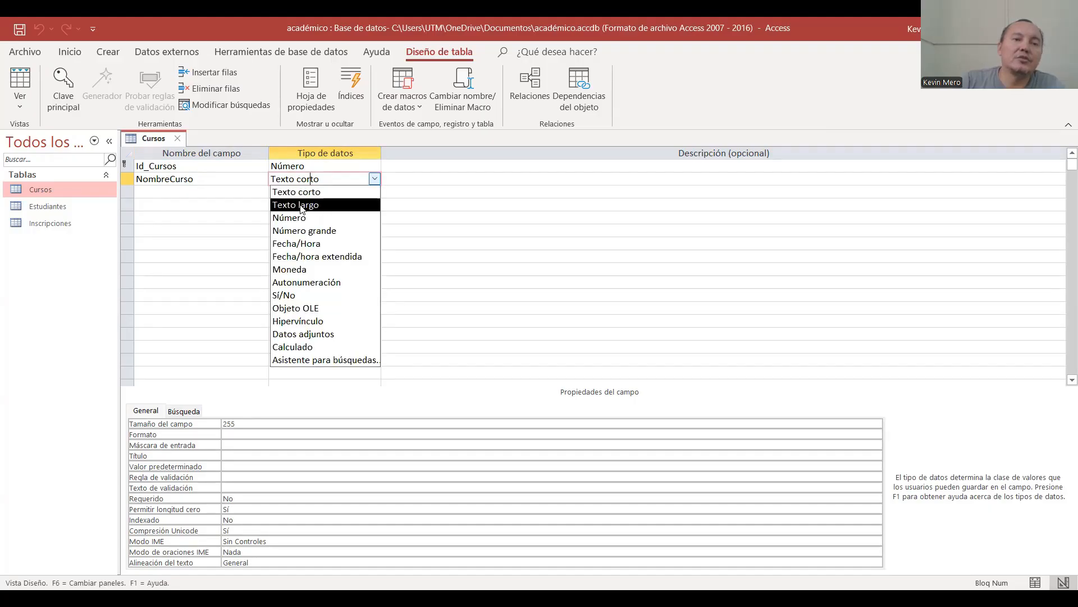
{"action": "left_click", "coordinate": [374, 178]}
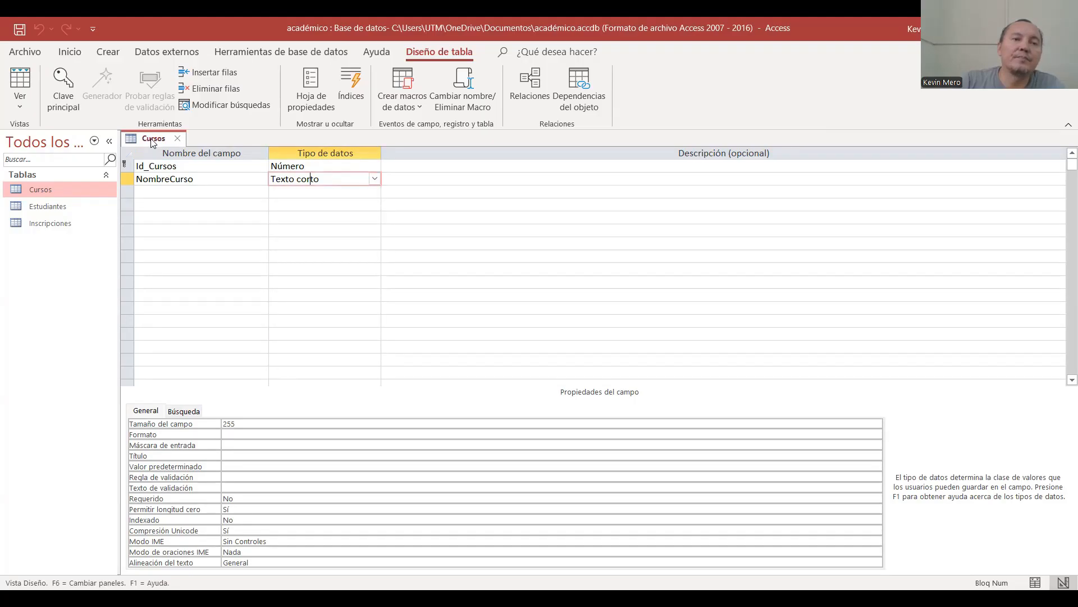
- Save the Cursos table again and close it
{"action": "right_click", "coordinate": [153, 142]}
{"action": "left_click", "coordinate": [174, 149]}
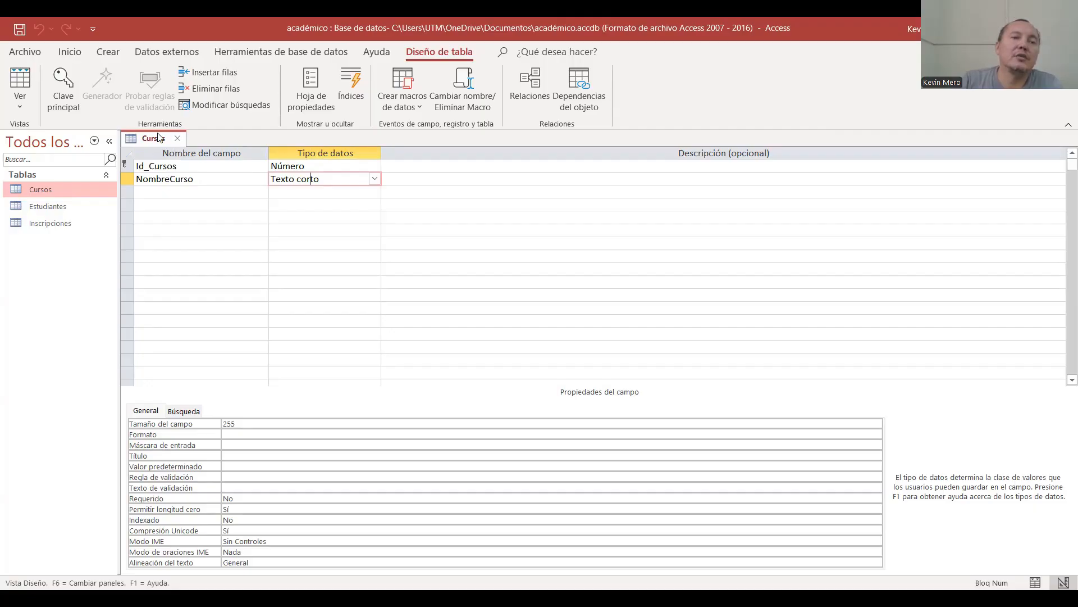
{"action": "right_click", "coordinate": [160, 137]}
{"action": "left_click", "coordinate": [175, 143]}
{"action": "left_click", "coordinate": [177, 138]}
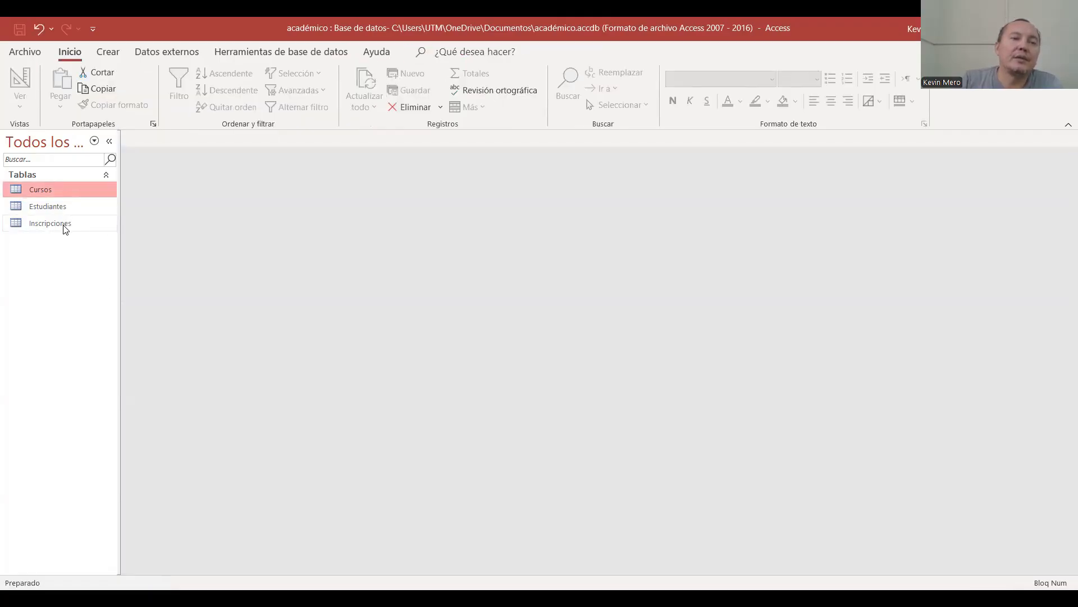
- Open the Inscripciones, Cursos and Estudiantes tables together in Design view
{"action": "left_click", "coordinate": [63, 225]}
{"action": "right_click", "coordinate": [63, 224]}
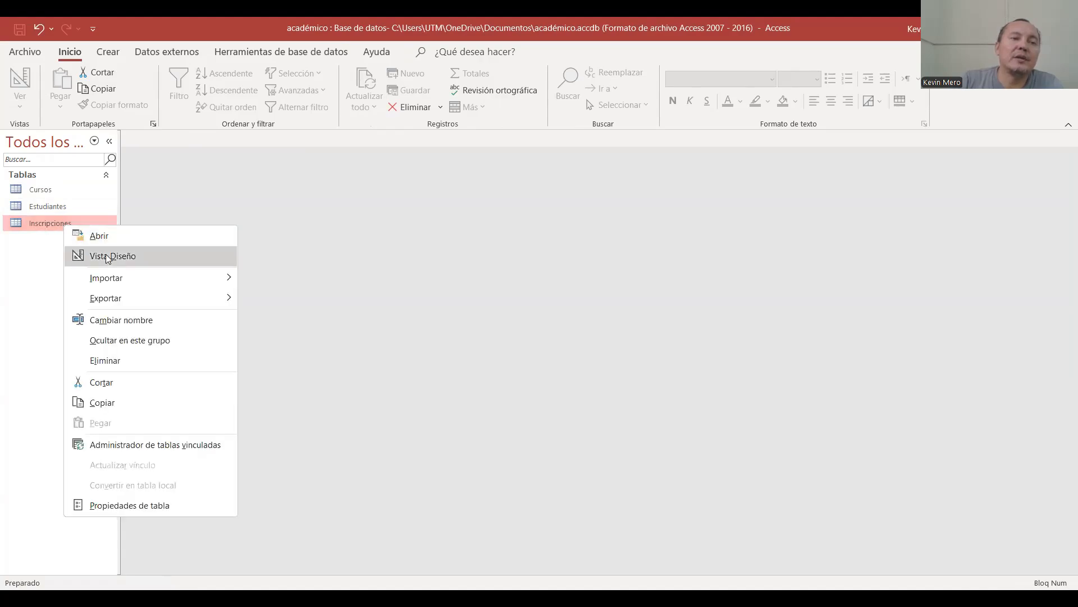
{"action": "left_click", "coordinate": [108, 258]}
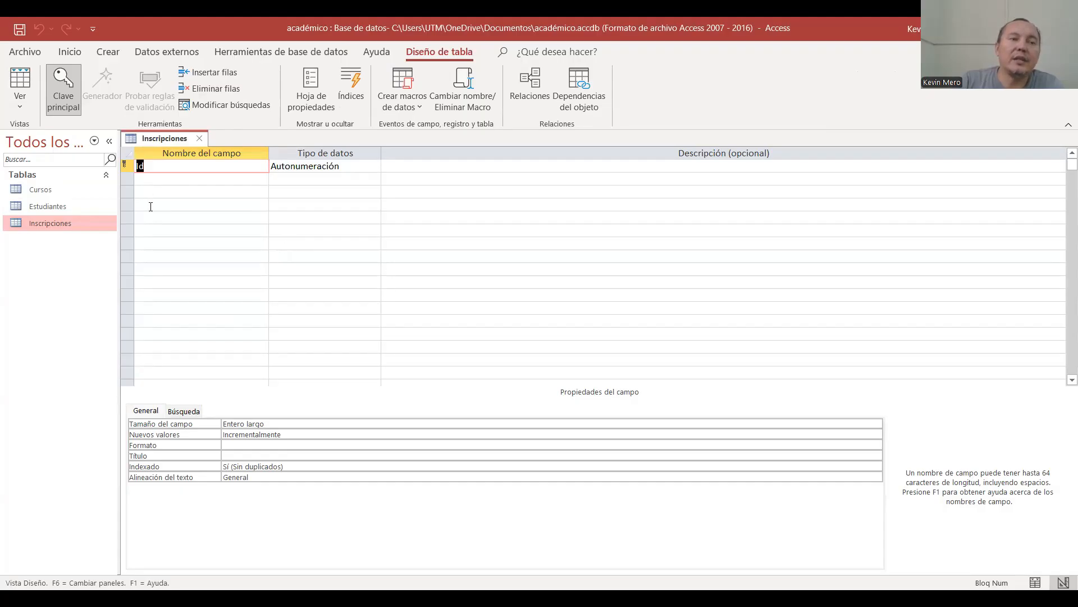
{"action": "left_click", "coordinate": [50, 190]}
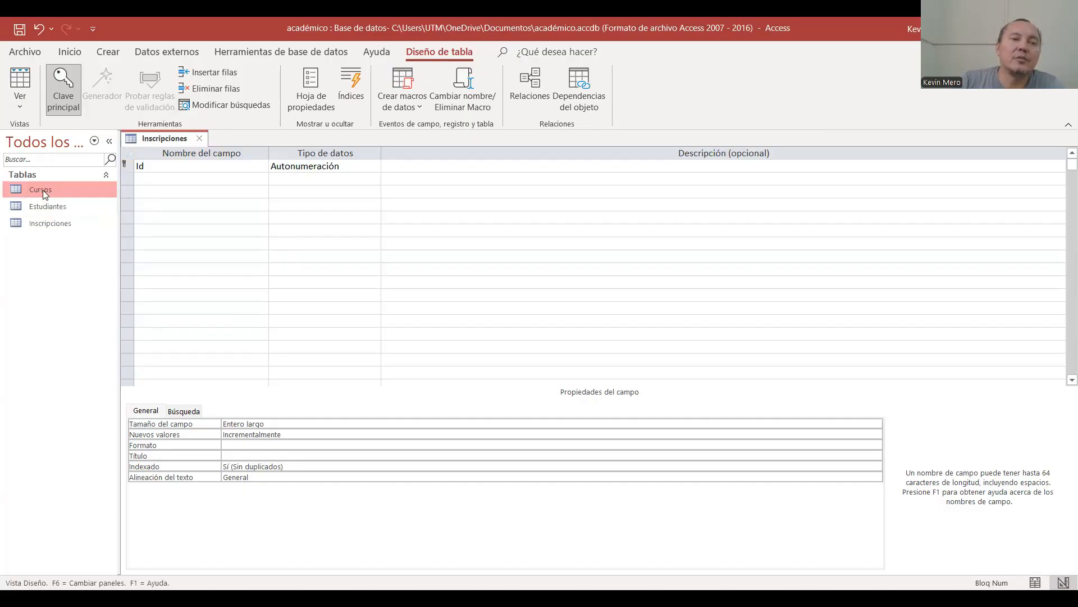
{"action": "right_click", "coordinate": [43, 190]}
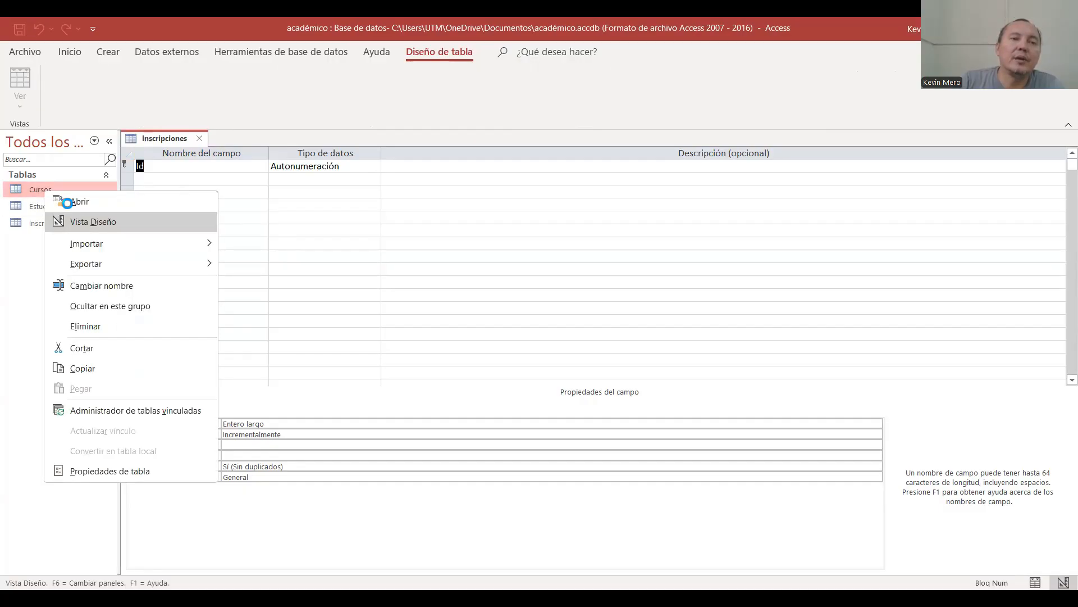
{"action": "left_click", "coordinate": [56, 218]}
{"action": "left_click", "coordinate": [47, 206]}
{"action": "right_click", "coordinate": [48, 205]}
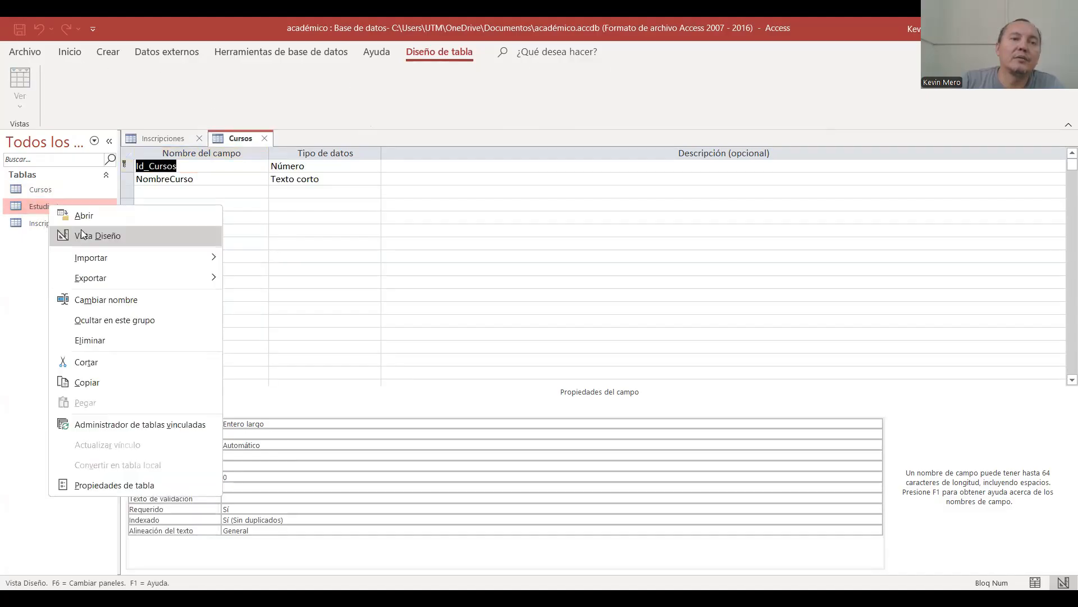
{"action": "left_click", "coordinate": [82, 235]}
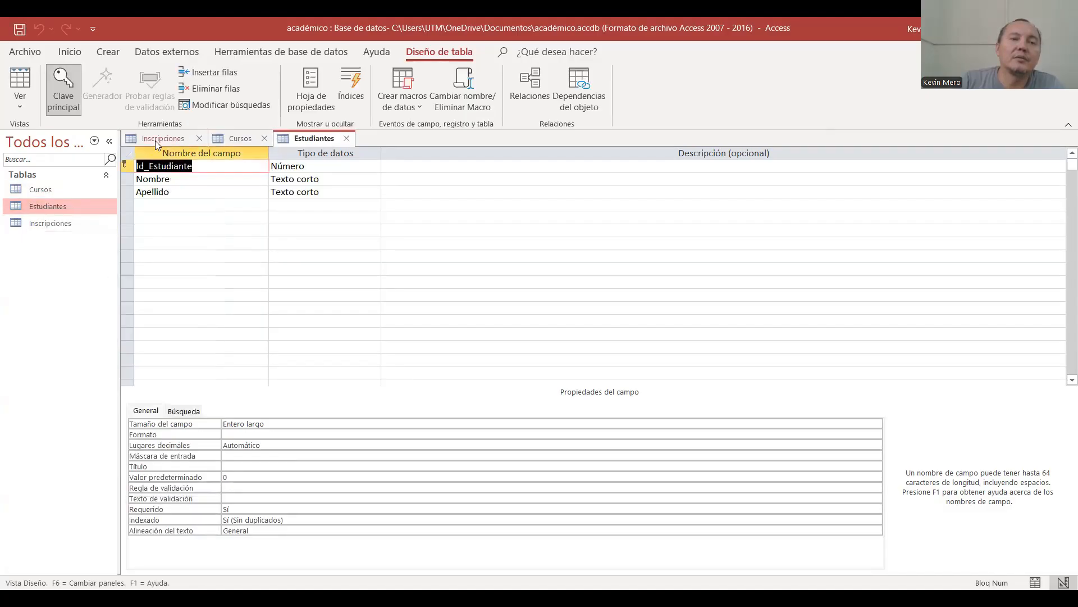
- Compare the field lists of the open Inscripciones, Cursos and Estudiantes designs
{"action": "left_click", "coordinate": [155, 140]}
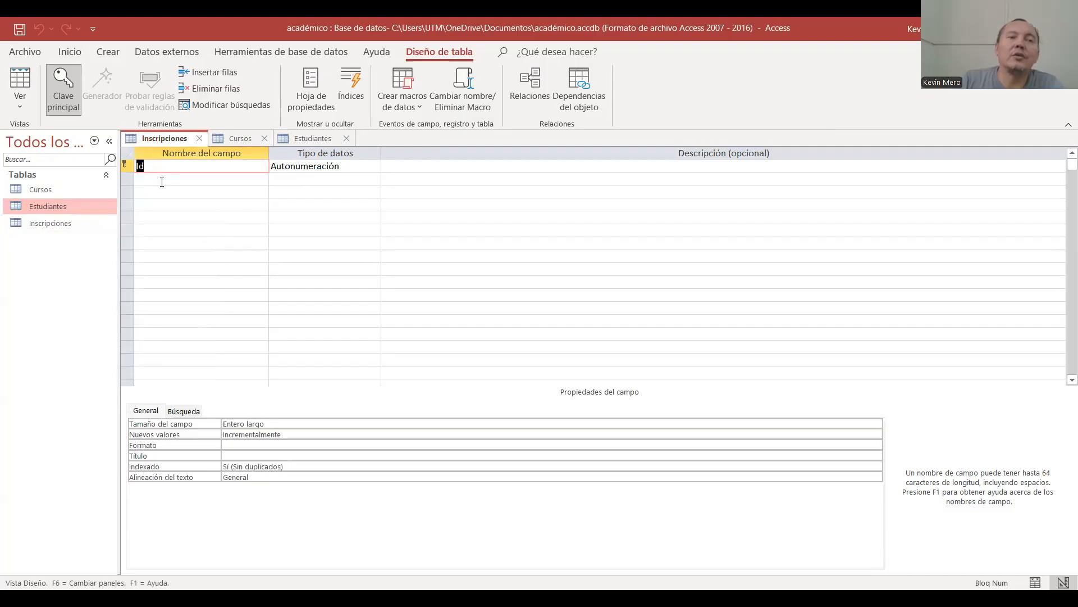
{"action": "left_click", "coordinate": [233, 139]}
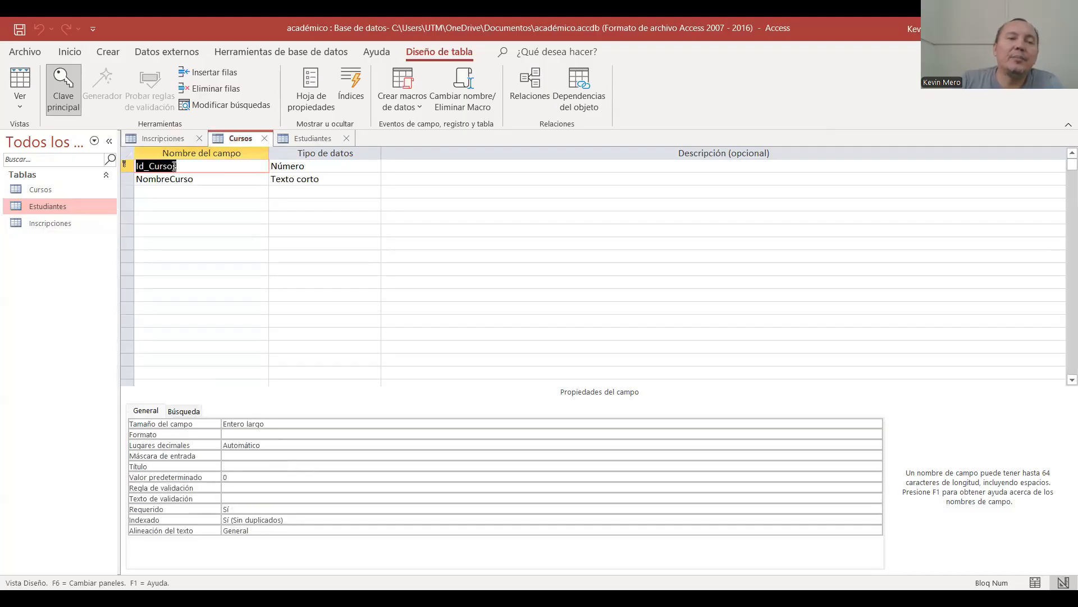
{"action": "left_click", "coordinate": [306, 138]}
- Rename the Id field of the Inscripciones table to Id_Inscripcion
{"action": "left_click", "coordinate": [158, 138]}
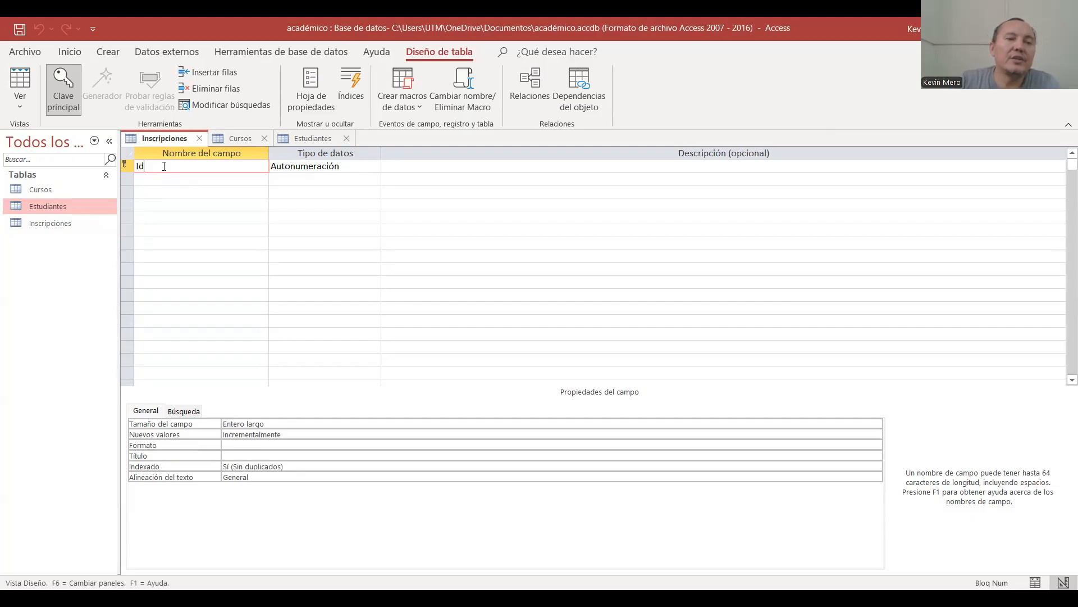
{"action": "type", "text": "_"}
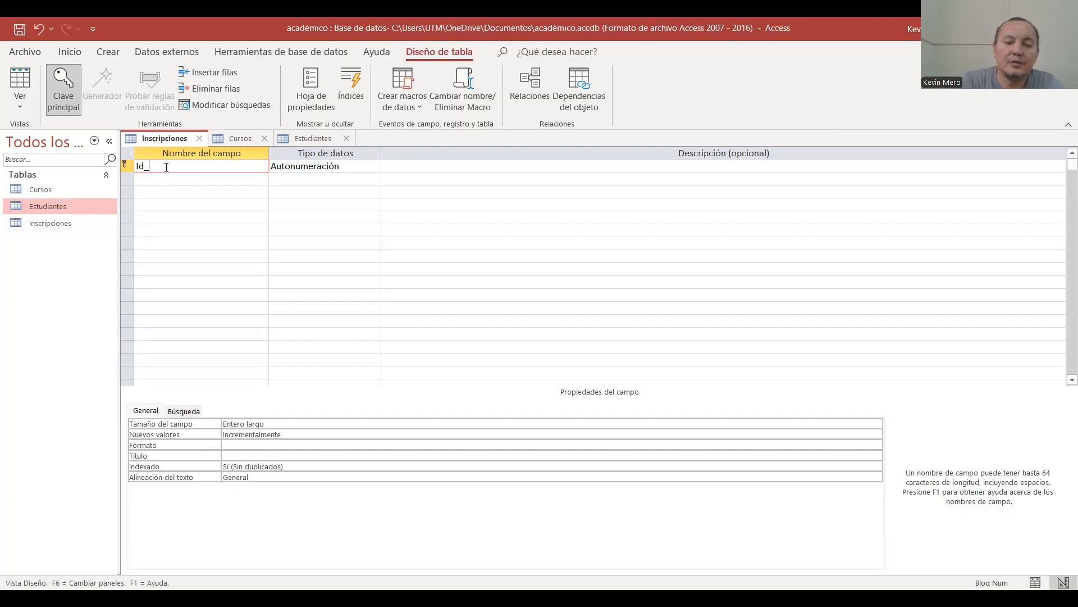
{"action": "type", "text": "Inscripcion"}
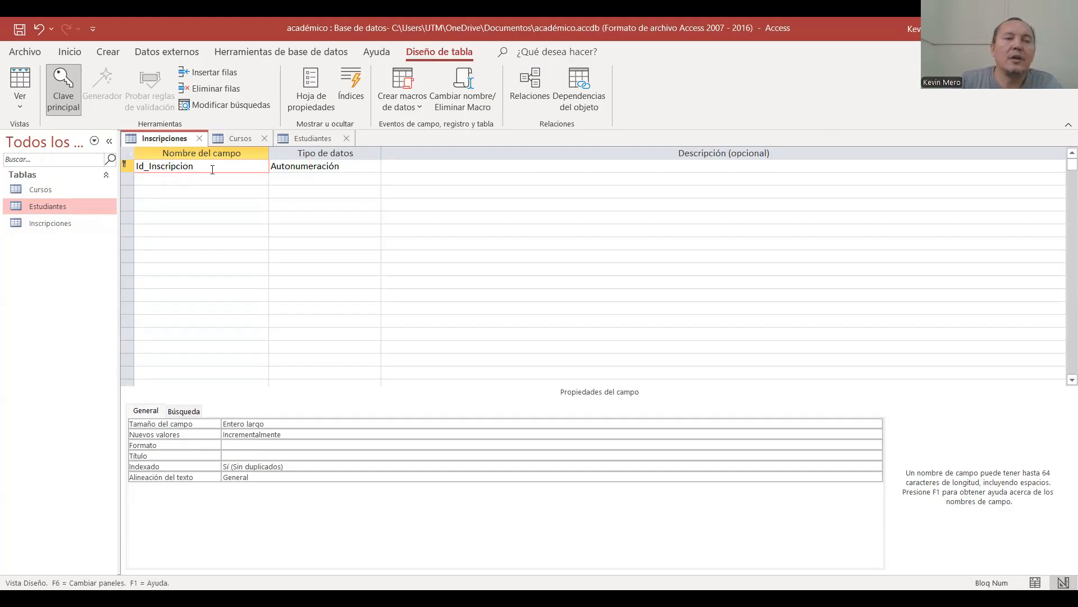
- Copy the Id_Estudiante field name from the Estudiantes table into the row below Id_Inscripcion in Inscripciones
{"action": "left_click", "coordinate": [151, 176]}
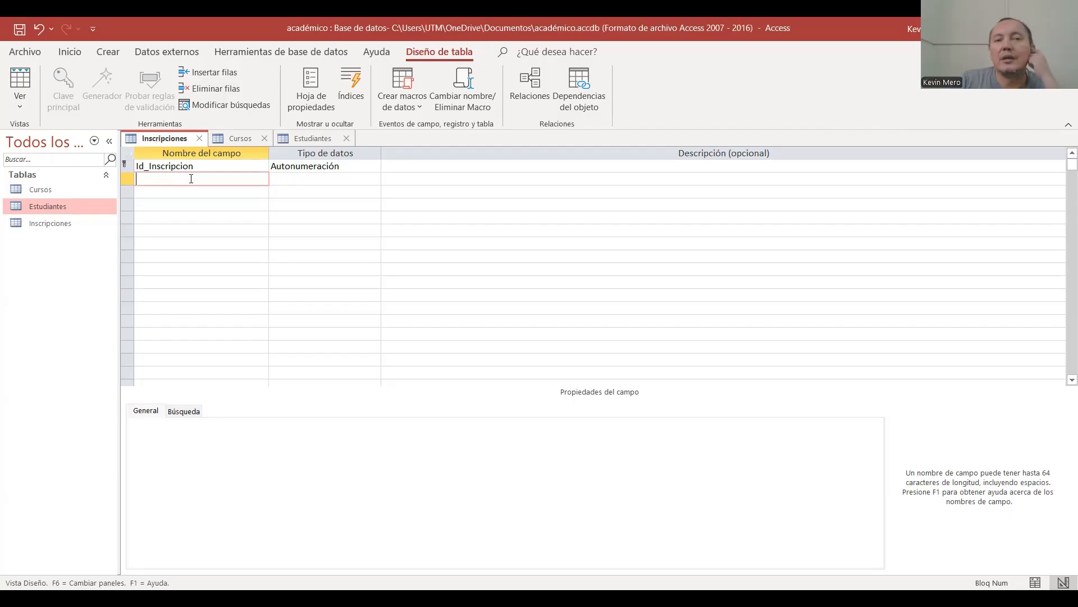
{"action": "left_click", "coordinate": [282, 140]}
{"action": "key", "text": "ctrl+c"}
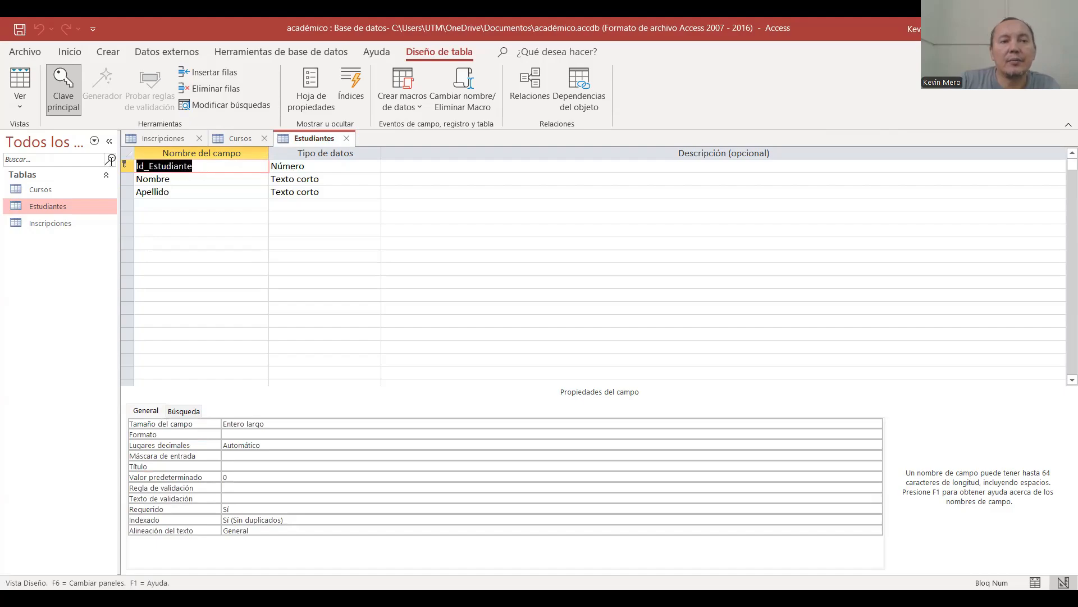
{"action": "left_click", "coordinate": [178, 140]}
{"action": "key", "text": "ctrl+v"}
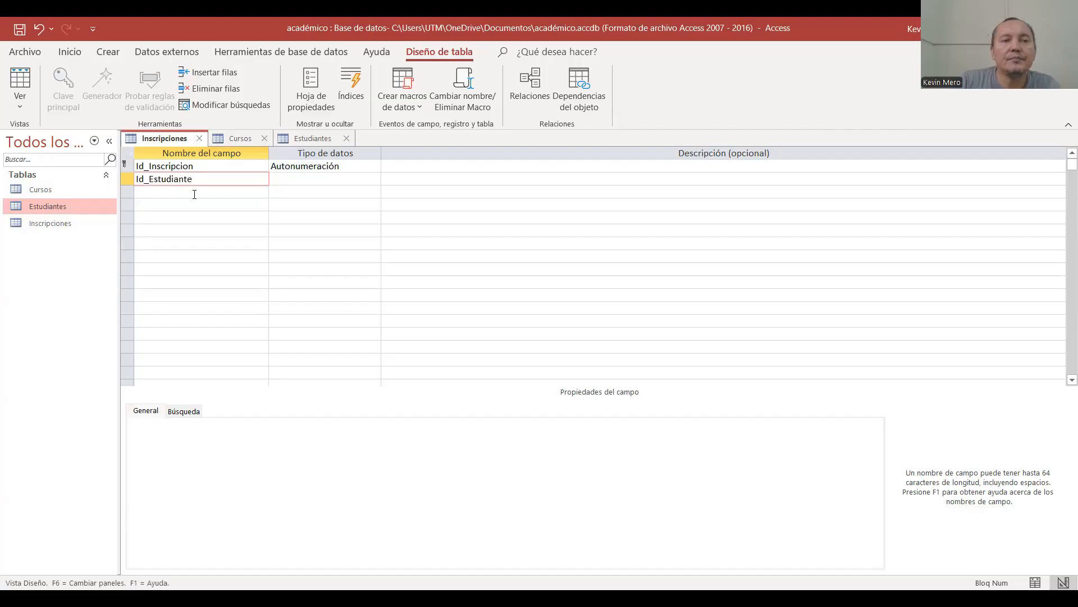
- Copy the Id_Cursos field name from the Cursos table into the row below Id_Estudiante in Inscripciones
{"action": "left_click", "coordinate": [195, 192]}
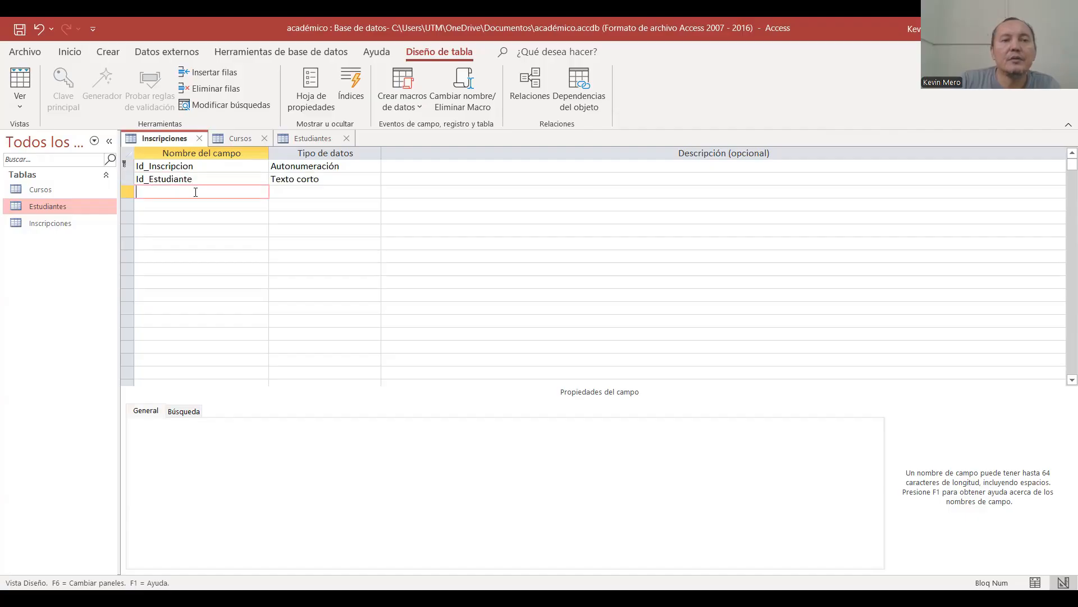
{"action": "left_click", "coordinate": [229, 138]}
{"action": "key", "text": "ctrl+c"}
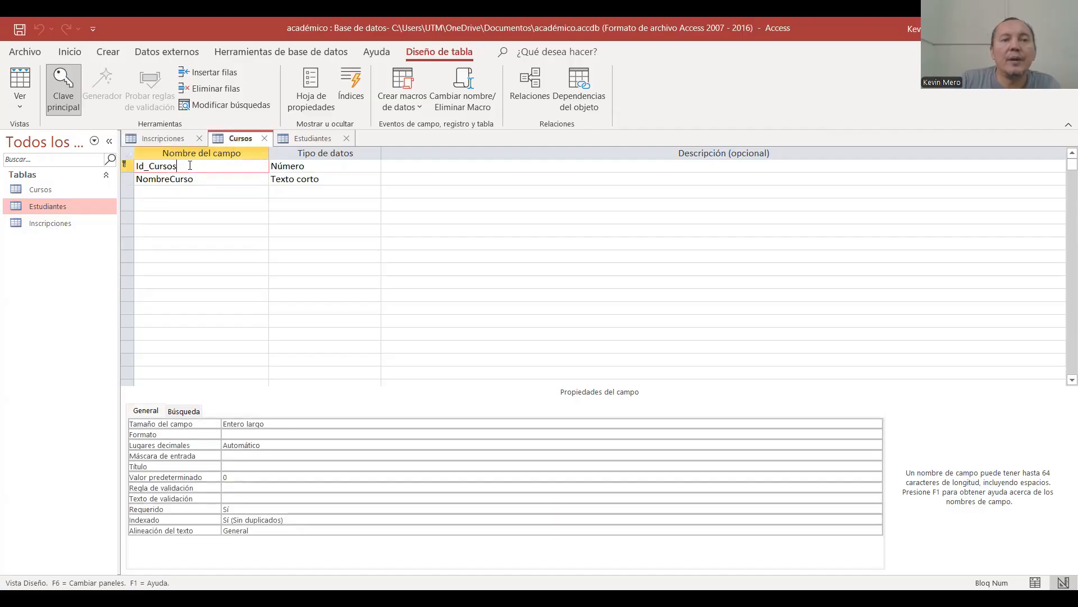
{"action": "left_click", "coordinate": [156, 138]}
{"action": "key", "text": "ctrl+v"}
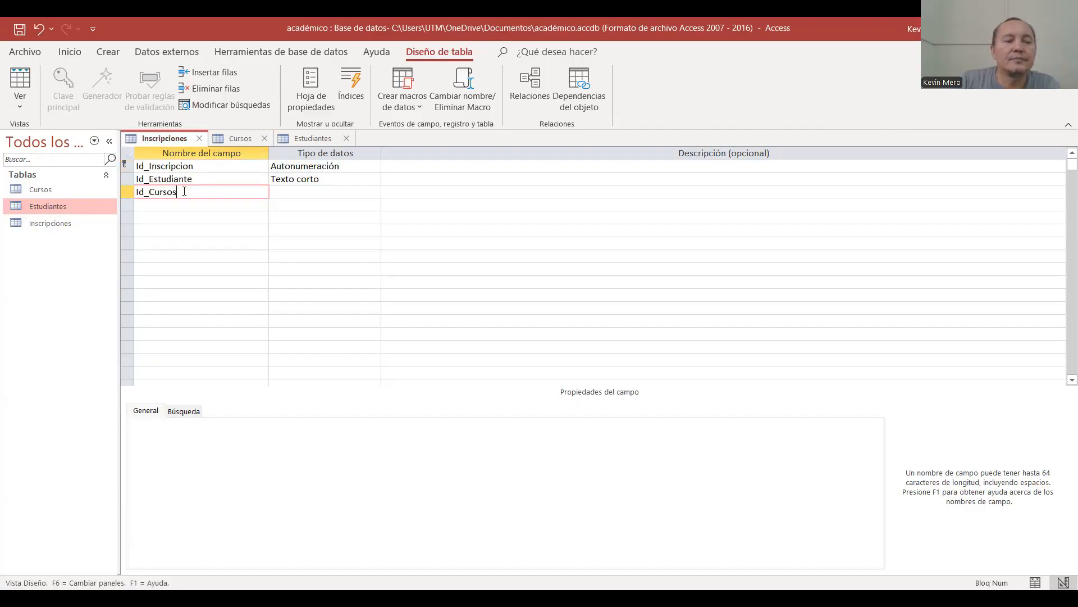
- Add a FechaInscripcion field below Id_Cursos in Inscripciones with the default Texto corto data type
{"action": "left_click", "coordinate": [188, 202]}
{"action": "type", "text": "FechaInscripcion"}
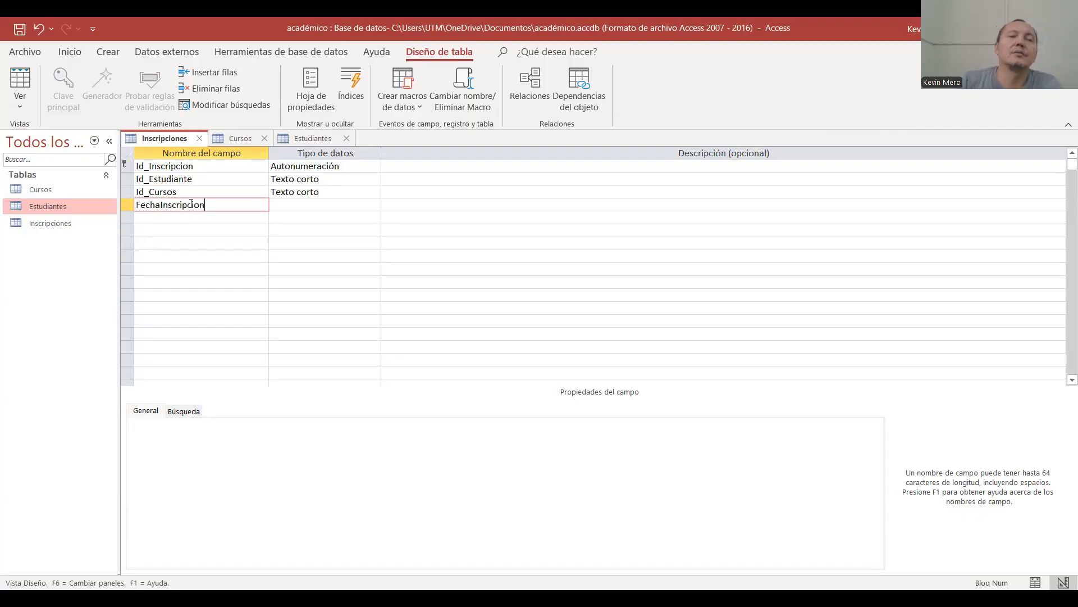
{"action": "left_click", "coordinate": [209, 192]}
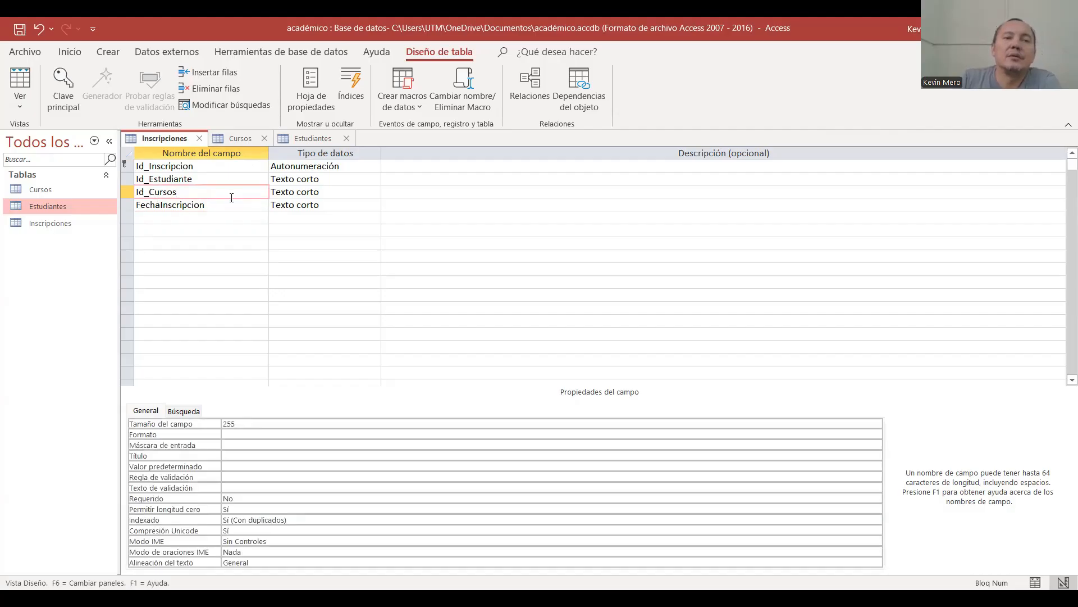
- Rename the Id_Estudiante and Id_Cursos fields of Inscripciones to Id_Estudiante2 and Id_Cursos2
{"action": "left_click", "coordinate": [215, 179]}
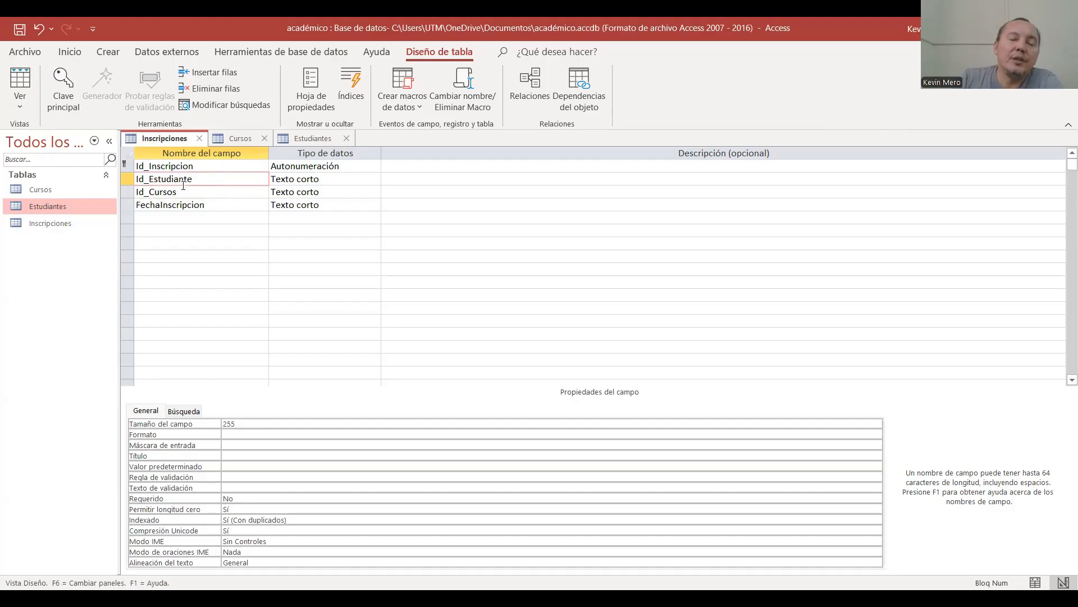
{"action": "left_click", "coordinate": [126, 181]}
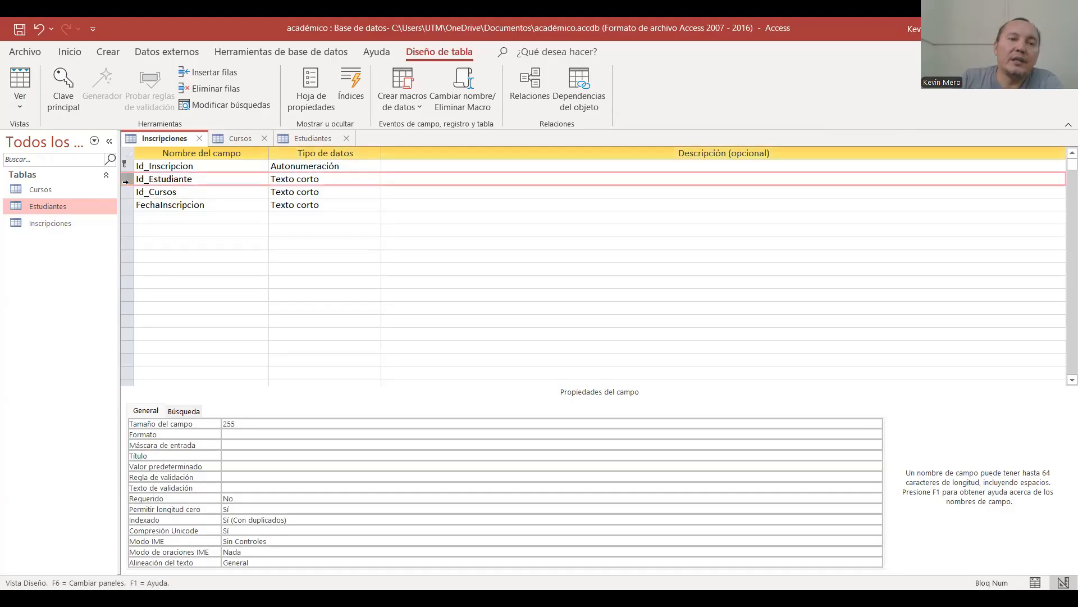
{"action": "left_click", "coordinate": [128, 191], "text": "shift"}
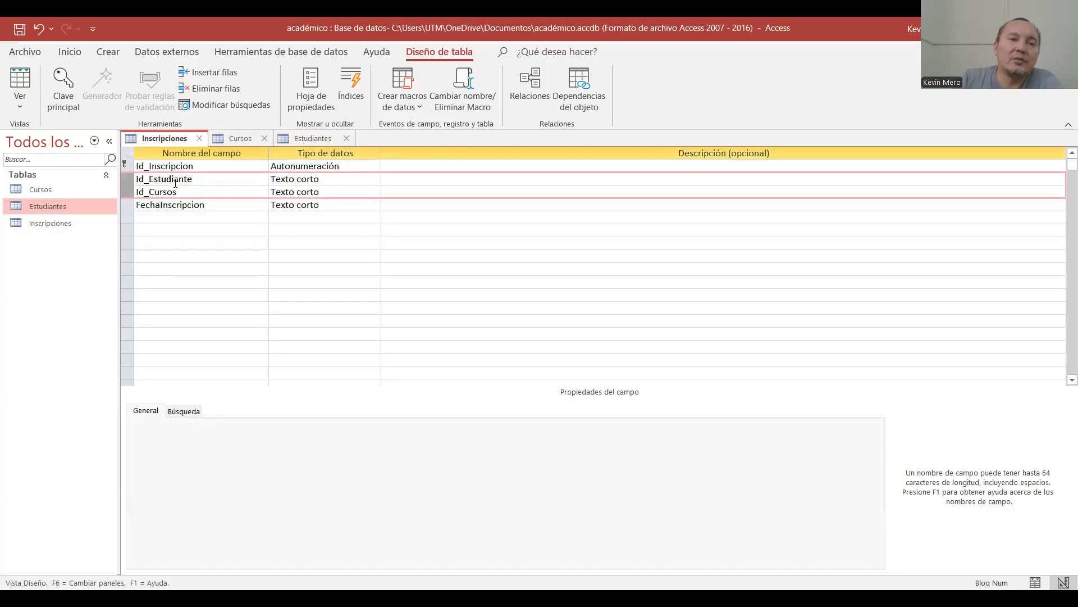
{"action": "left_click", "coordinate": [204, 179]}
{"action": "type", "text": "2"}
{"action": "left_click", "coordinate": [205, 193]}
{"action": "type", "text": "2"}
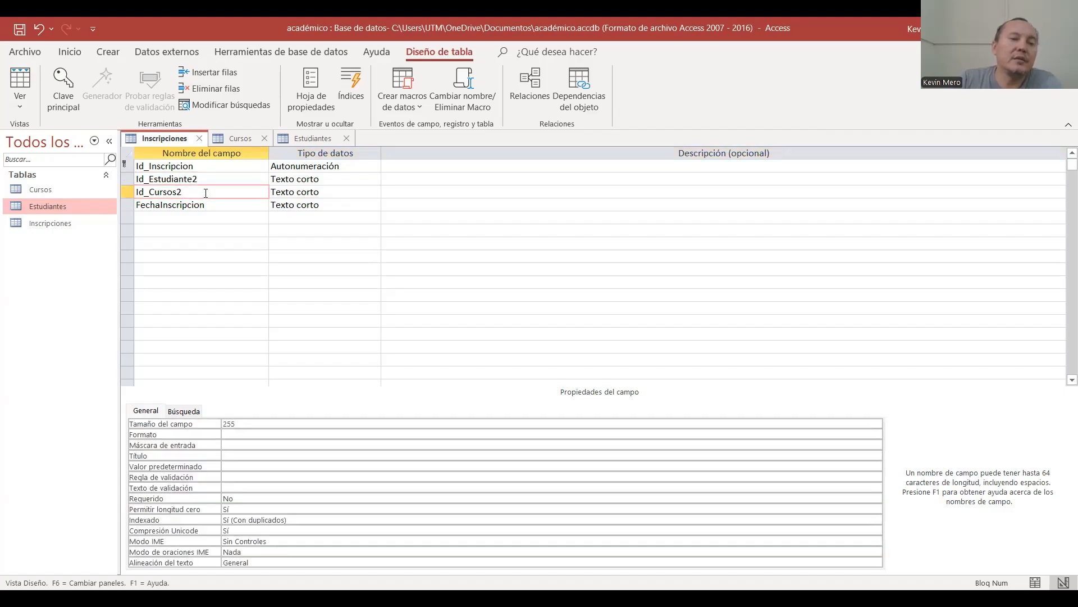
- Remove the trailing 2 from both linking field names in Inscripciones, restoring them to Id_Estudiante and Id_Cursos
{"action": "left_click", "coordinate": [204, 178]}
{"action": "key", "text": "BackSpace"}
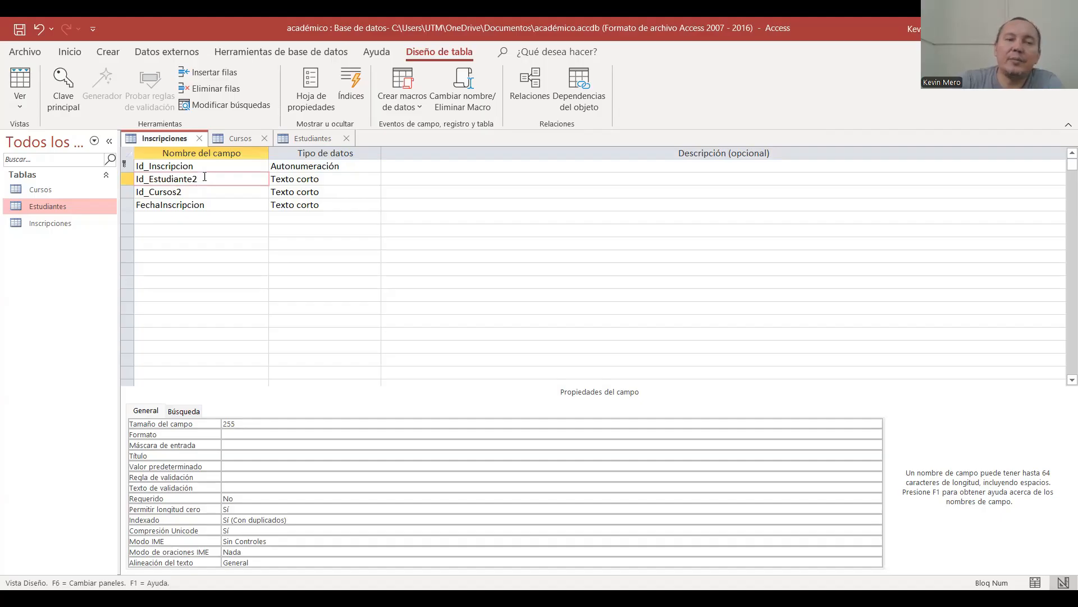
{"action": "left_click", "coordinate": [198, 193]}
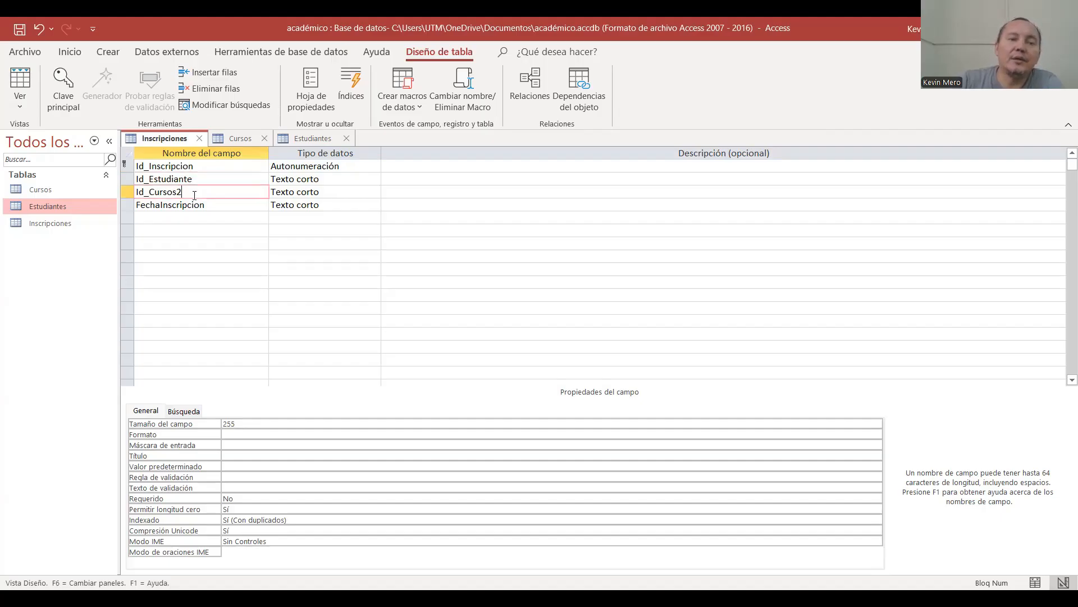
{"action": "key", "text": "BackSpace"}
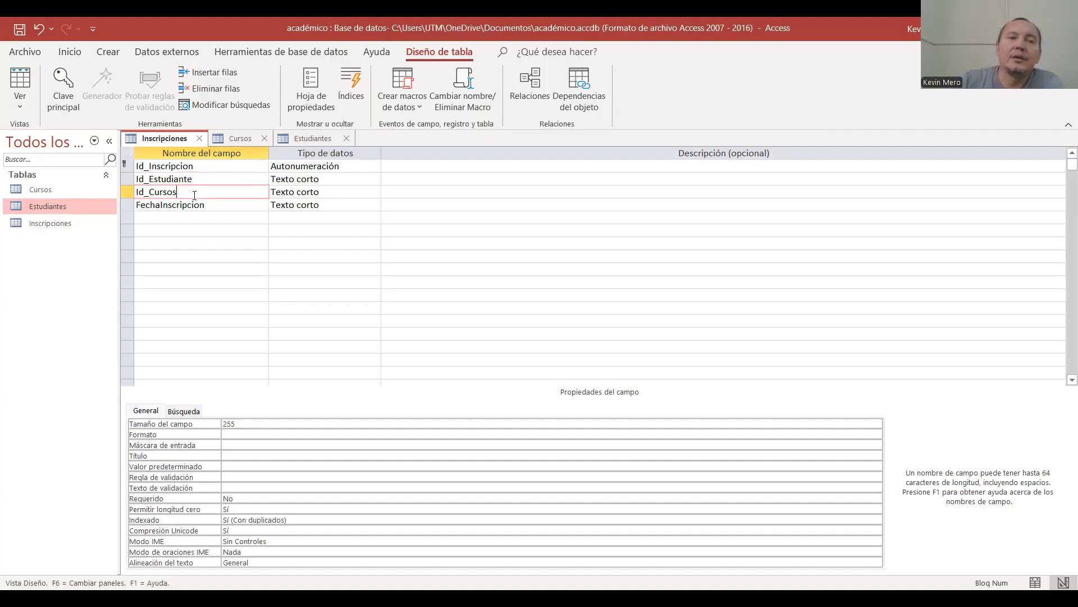
- Compare the key fields of the Cursos and Estudiantes tables with the Id_Estudiante and Id_Cursos fields in Inscripciones
{"action": "left_click", "coordinate": [233, 142]}
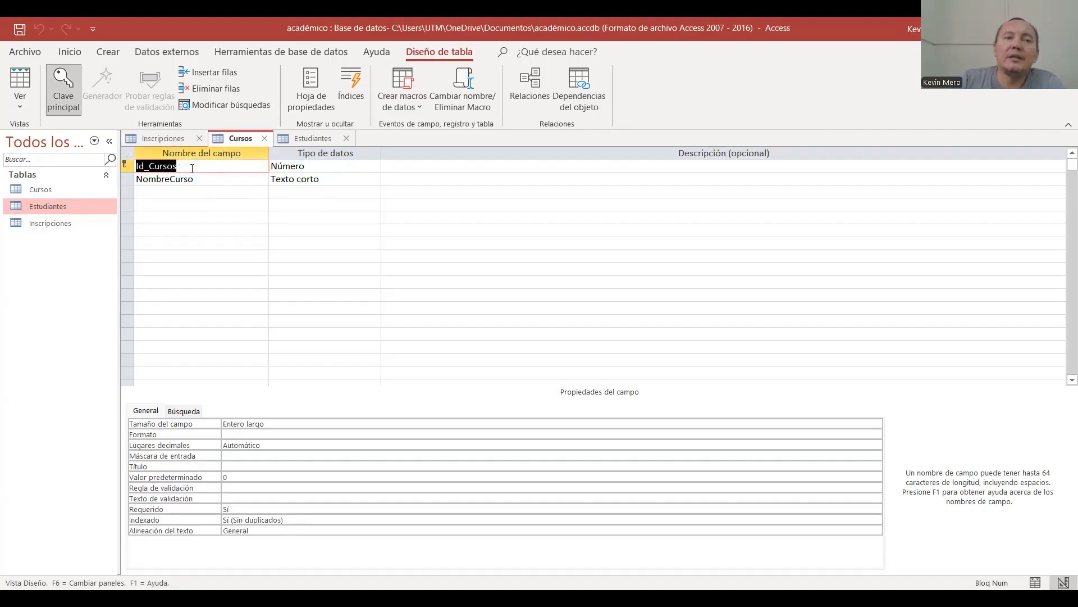
{"action": "left_click", "coordinate": [310, 139]}
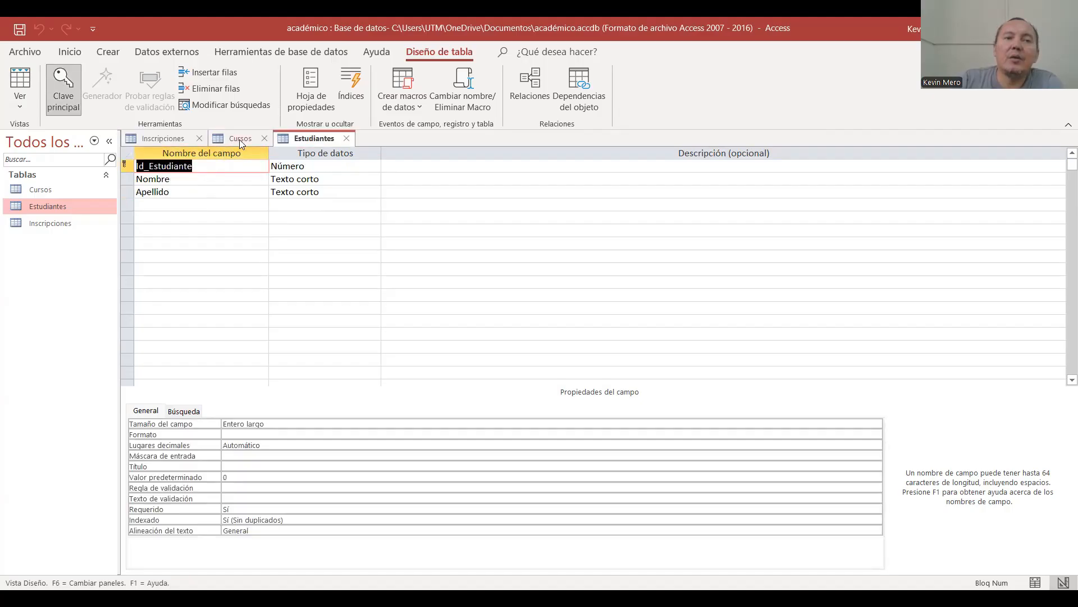
{"action": "left_click", "coordinate": [239, 139]}
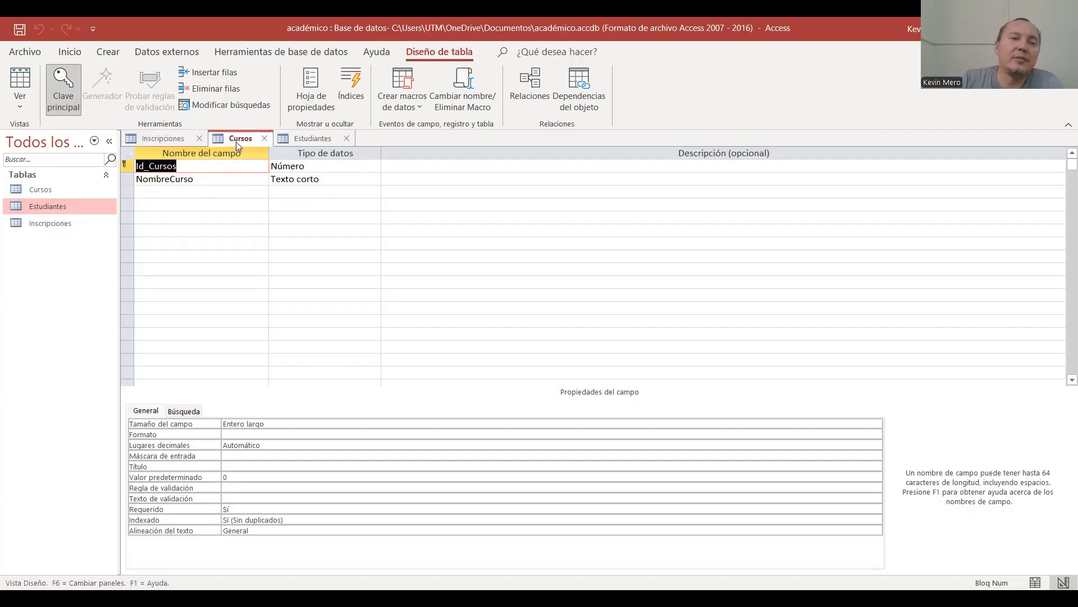
{"action": "left_click", "coordinate": [178, 165]}
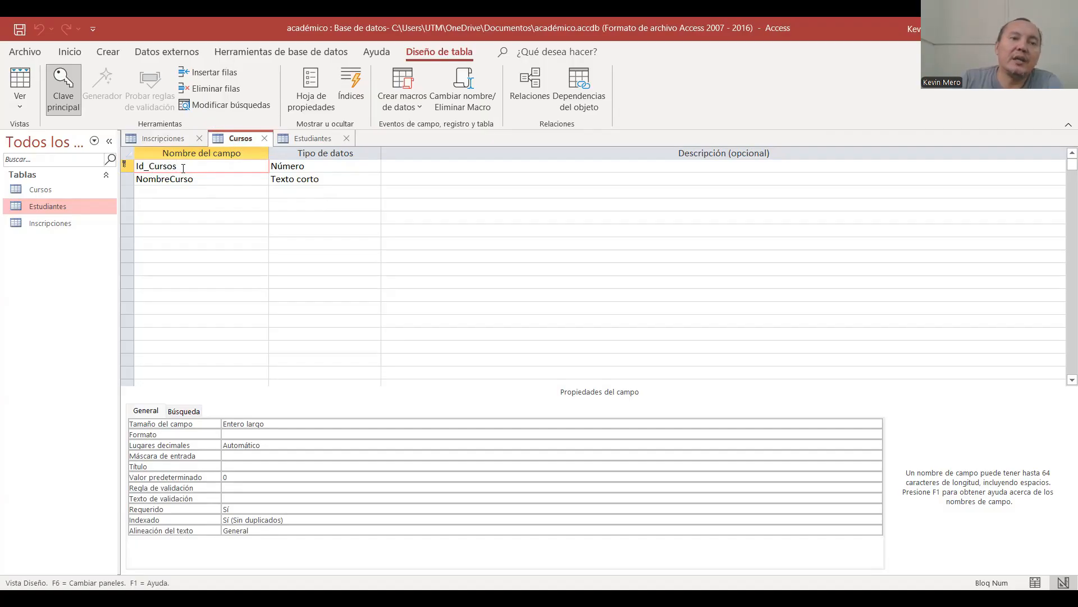
{"action": "left_click", "coordinate": [163, 140]}
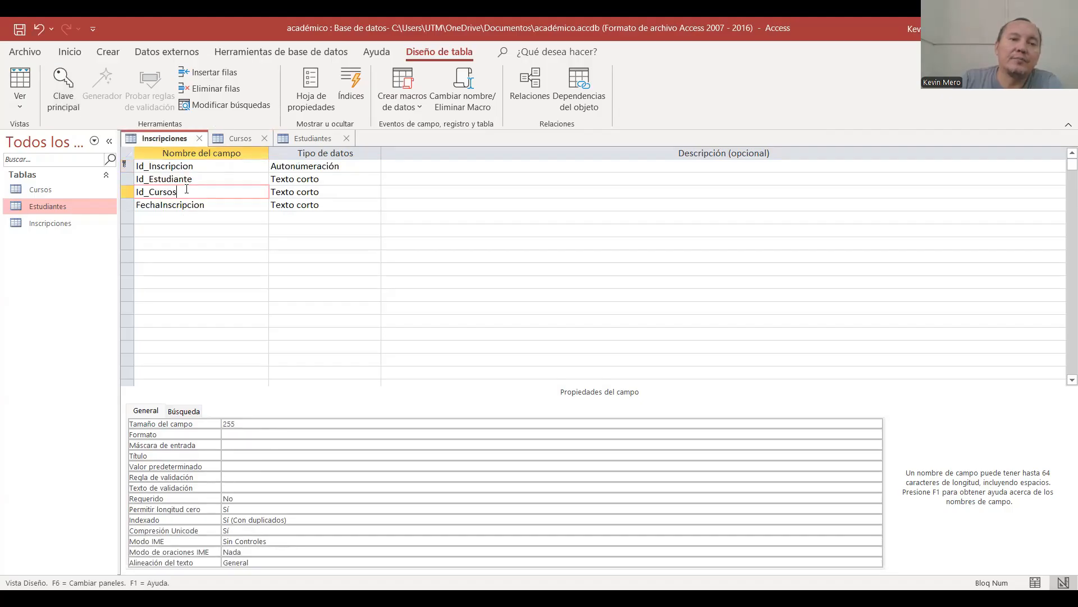
{"action": "left_click_drag", "start_coordinate": [128, 178], "coordinate": [129, 191]}
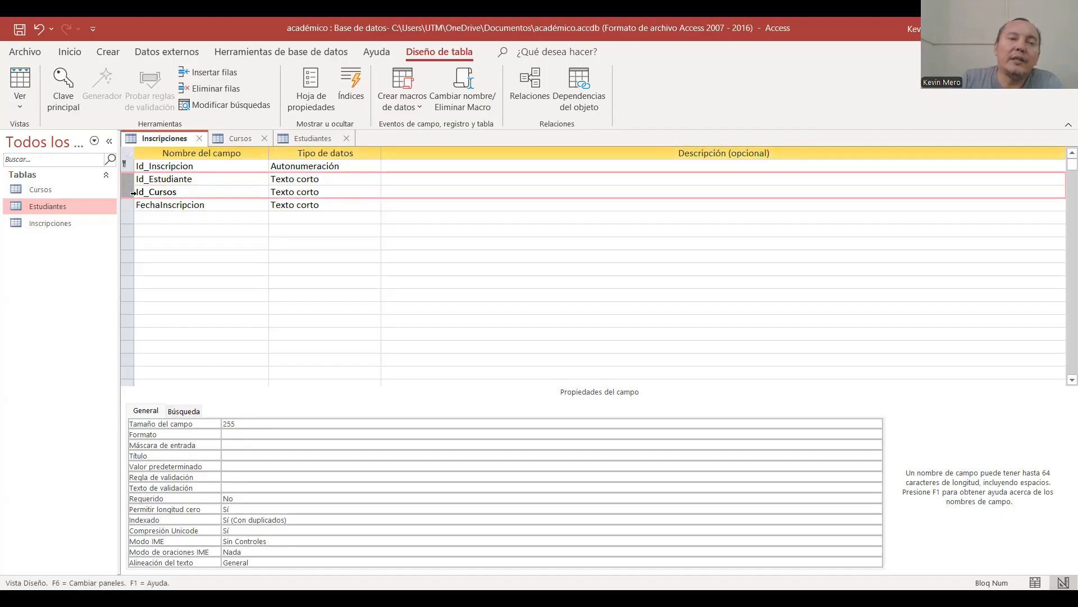
{"action": "left_click", "coordinate": [185, 181]}
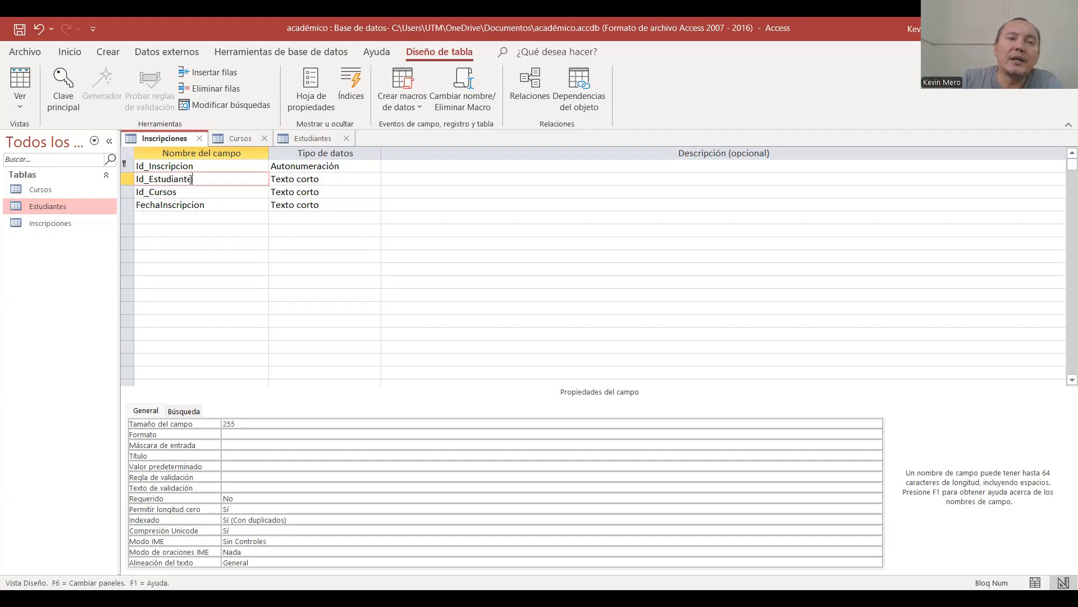
{"action": "left_click", "coordinate": [241, 138]}
{"action": "left_click", "coordinate": [297, 138]}
{"action": "left_click", "coordinate": [232, 138]}
{"action": "left_click", "coordinate": [159, 139]}
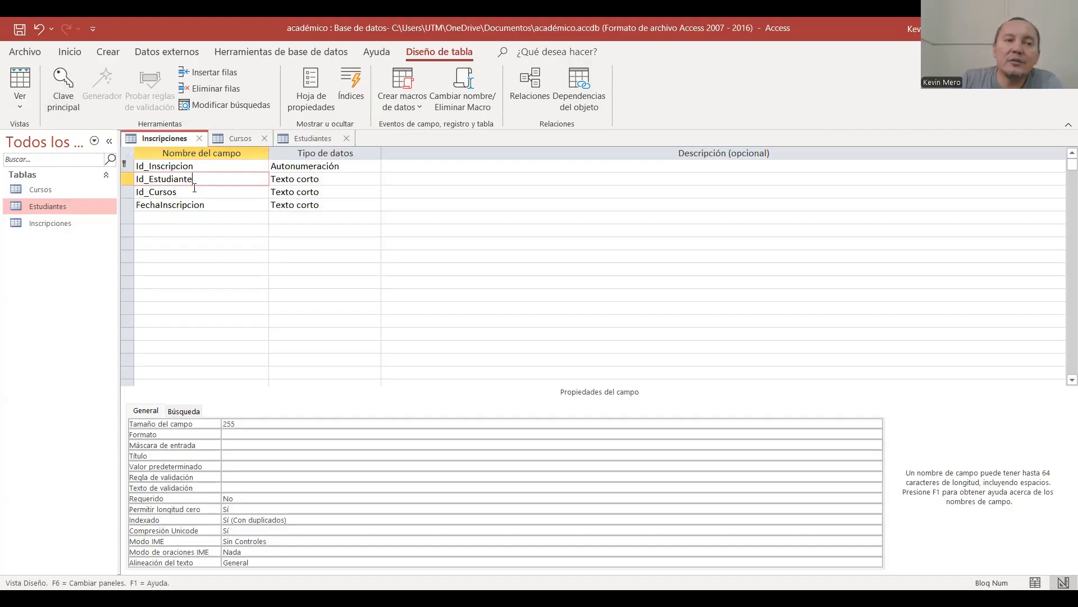
{"action": "left_click", "coordinate": [128, 179]}
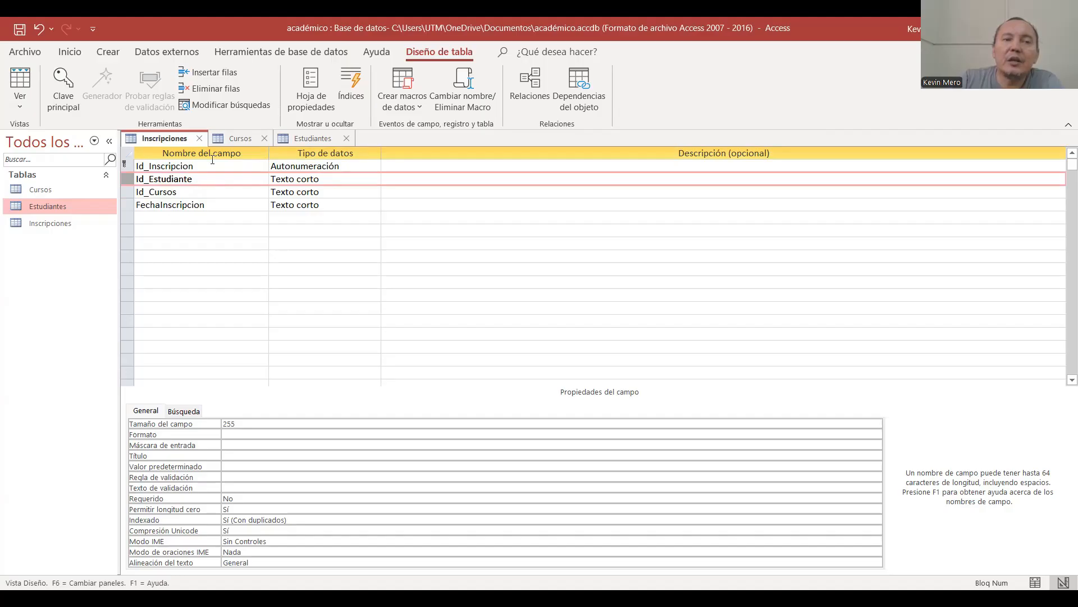
{"action": "left_click", "coordinate": [205, 193]}
{"action": "left_click", "coordinate": [128, 192]}
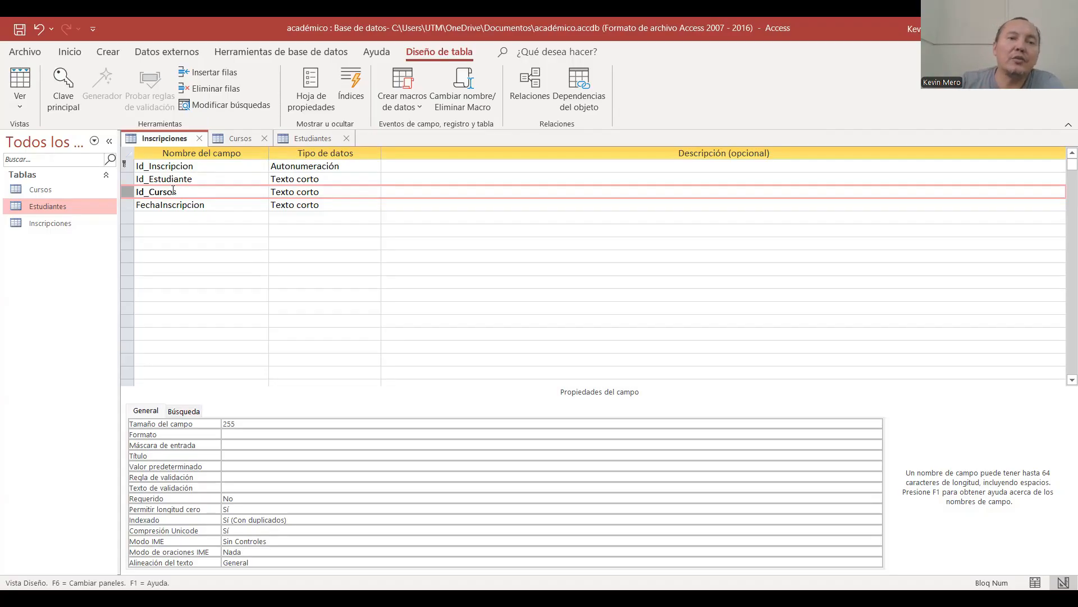
{"action": "left_click", "coordinate": [200, 184]}
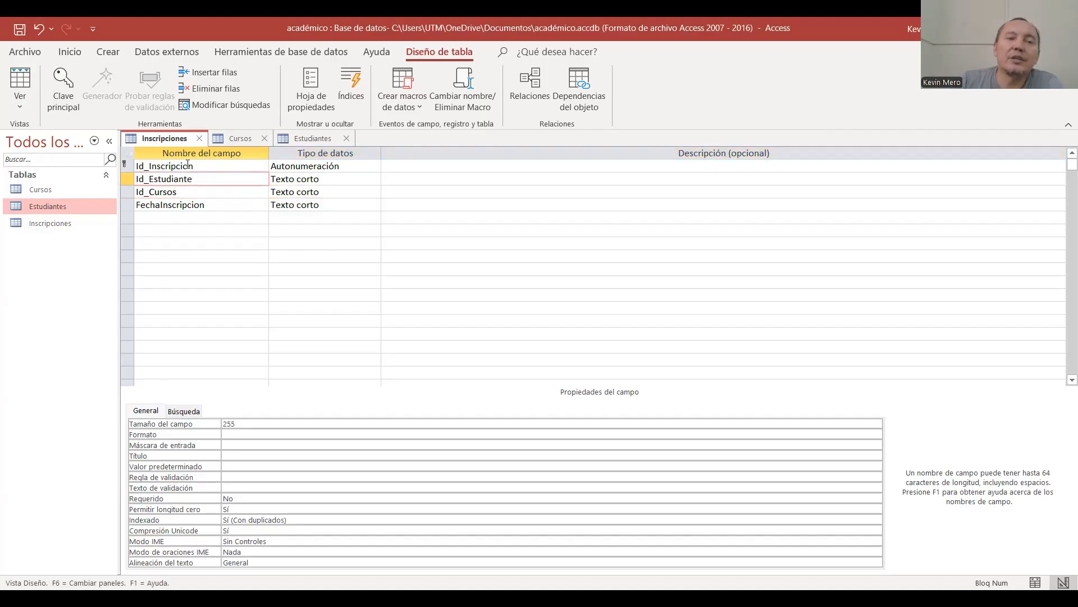
- In Inscripciones, set the data type of Id_Inscripcion to Número and that of FechaInscripcion to Fecha/Hora
{"action": "left_click", "coordinate": [347, 166]}
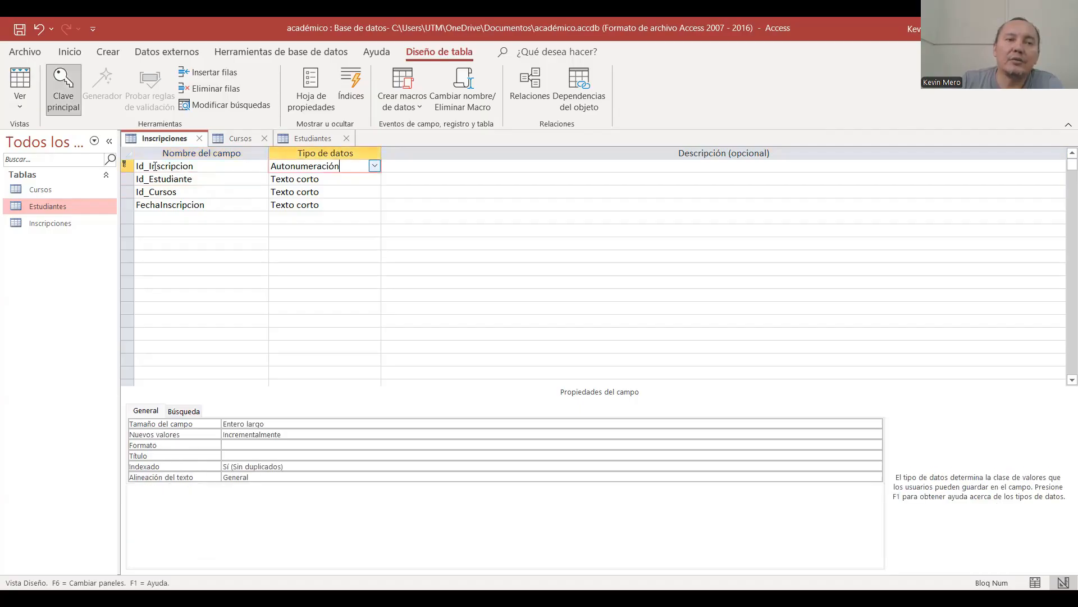
{"action": "left_click", "coordinate": [374, 167]}
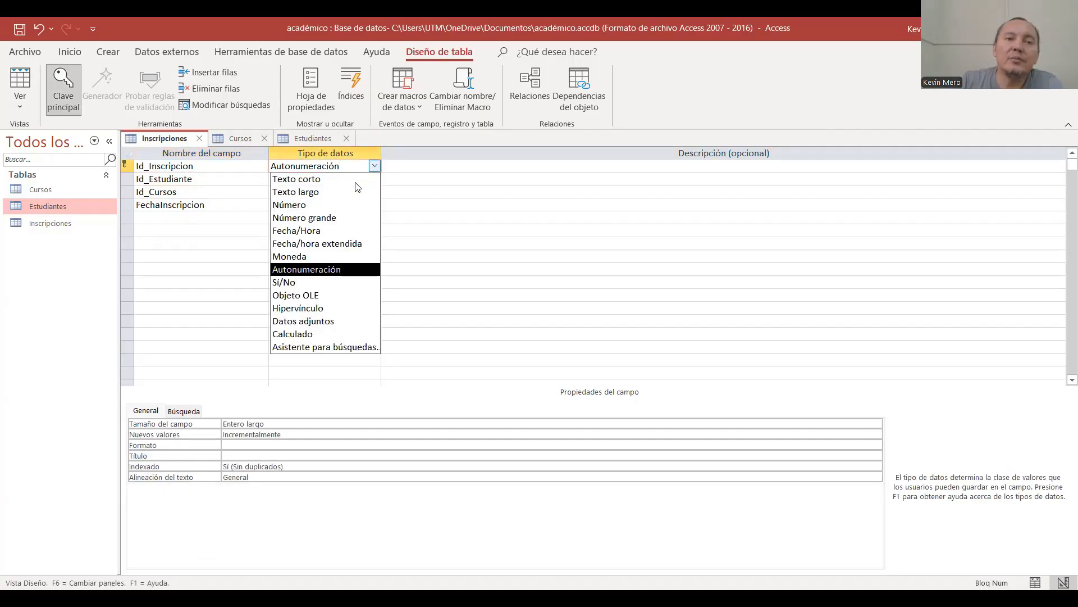
{"action": "left_click", "coordinate": [298, 204]}
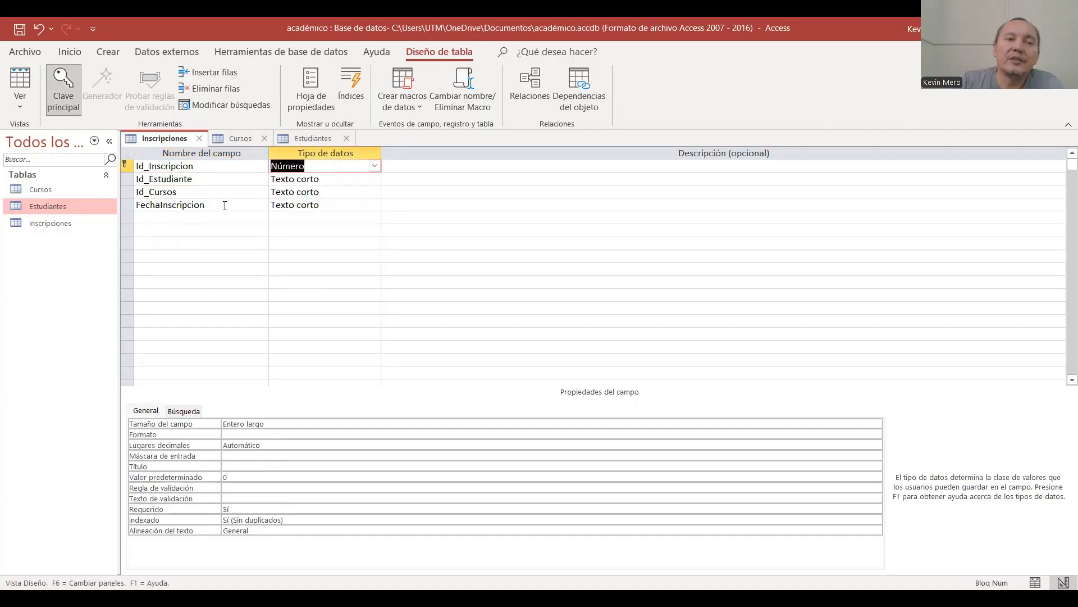
{"action": "left_click", "coordinate": [225, 205]}
{"action": "left_click", "coordinate": [372, 205]}
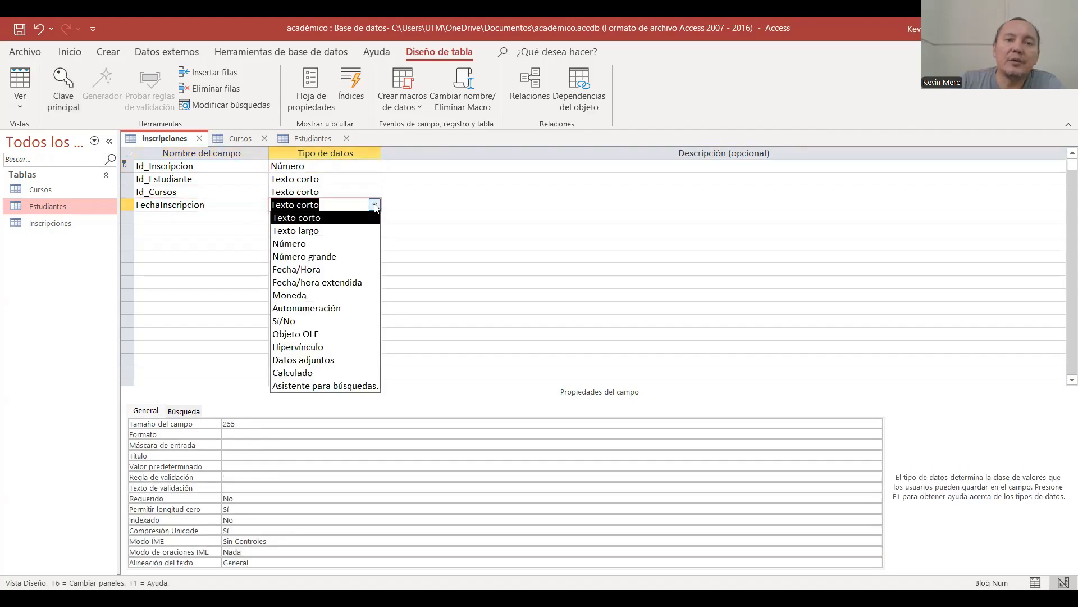
{"action": "left_click", "coordinate": [344, 270]}
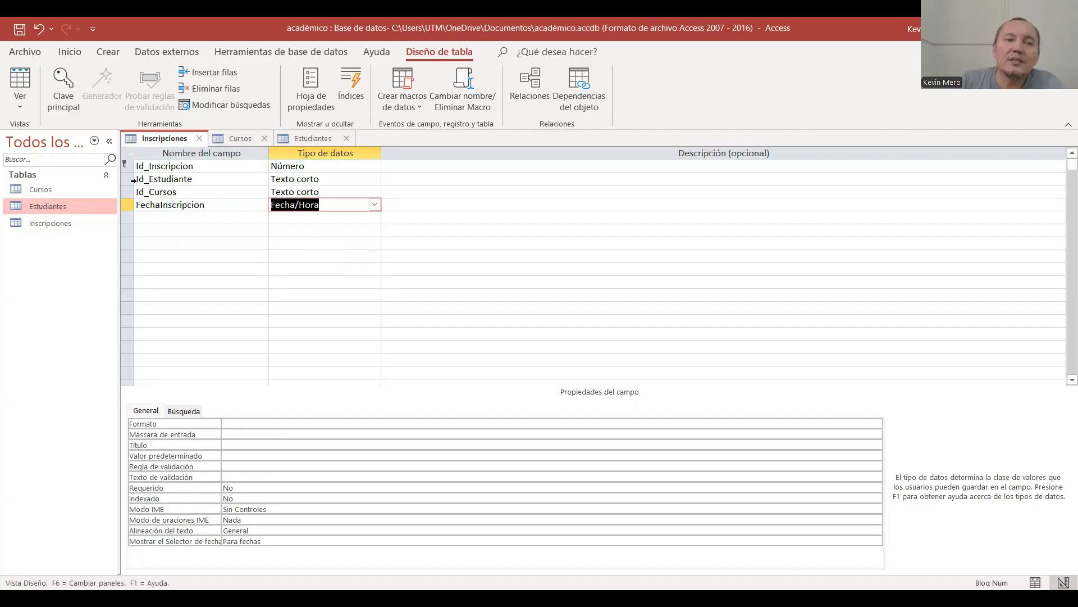
- Check the data type of Id_Cursos in the Cursos table and set Id_Cursos in Inscripciones to Número to match
{"action": "left_click_drag", "start_coordinate": [125, 178], "coordinate": [128, 191]}
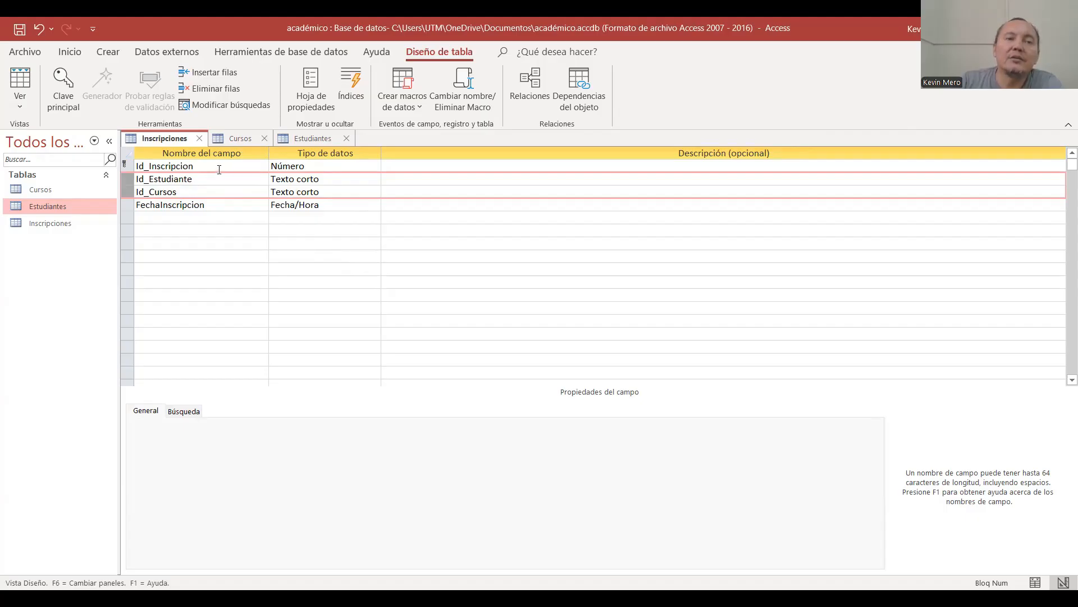
{"action": "left_click", "coordinate": [238, 138]}
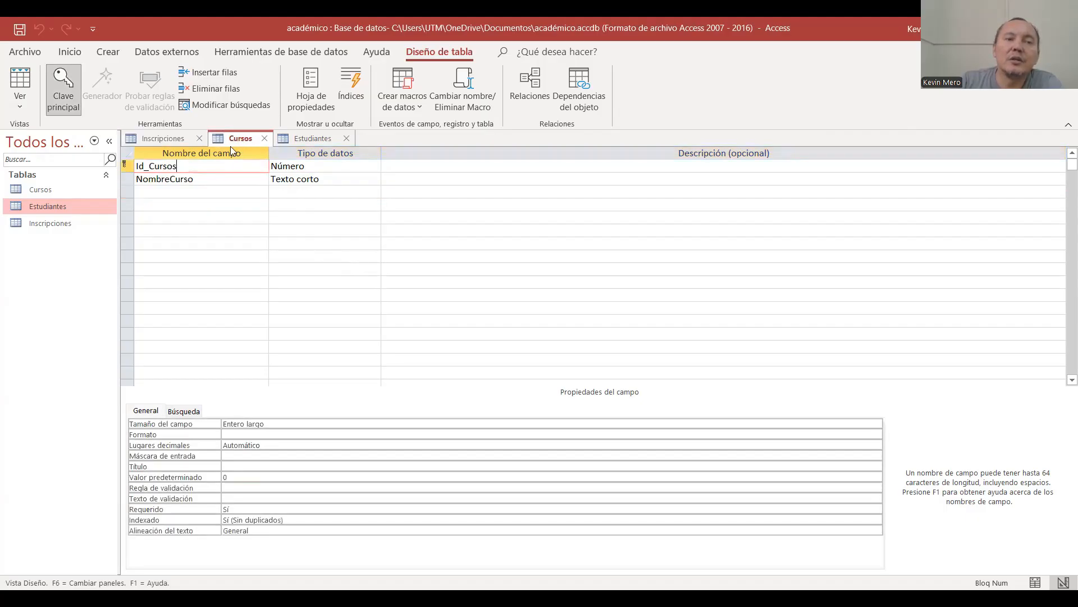
{"action": "left_click", "coordinate": [295, 166]}
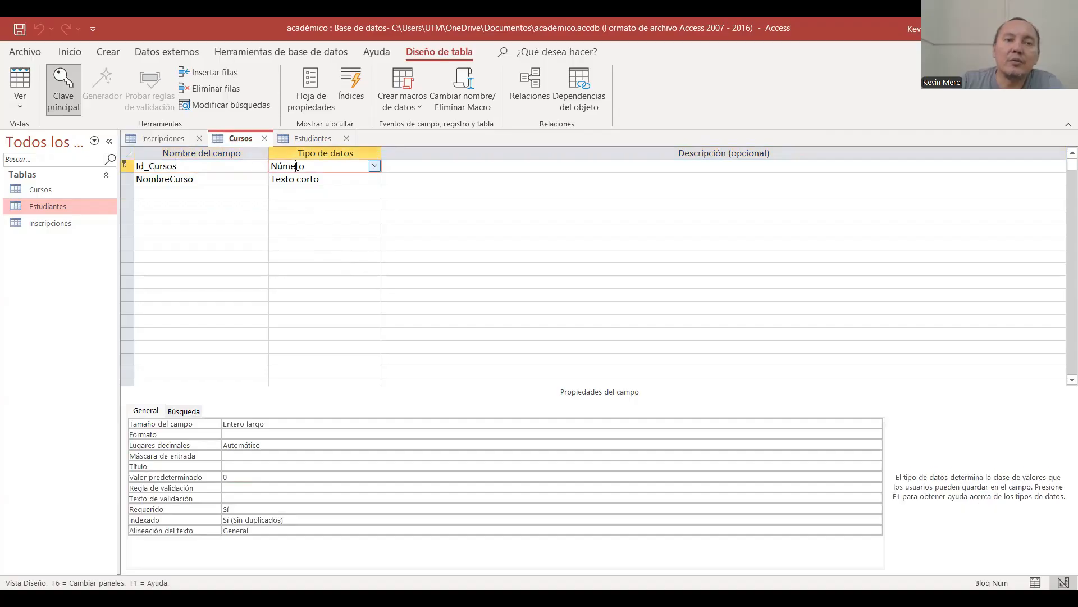
{"action": "left_click", "coordinate": [163, 138]}
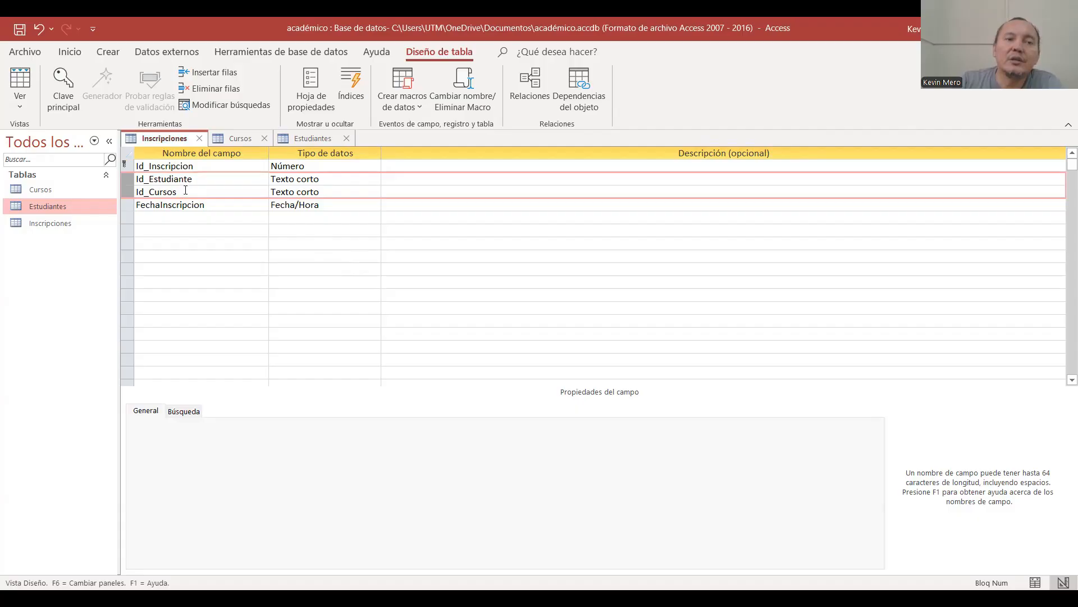
{"action": "left_click", "coordinate": [267, 191]}
{"action": "left_click", "coordinate": [348, 189]}
{"action": "left_click", "coordinate": [374, 191]}
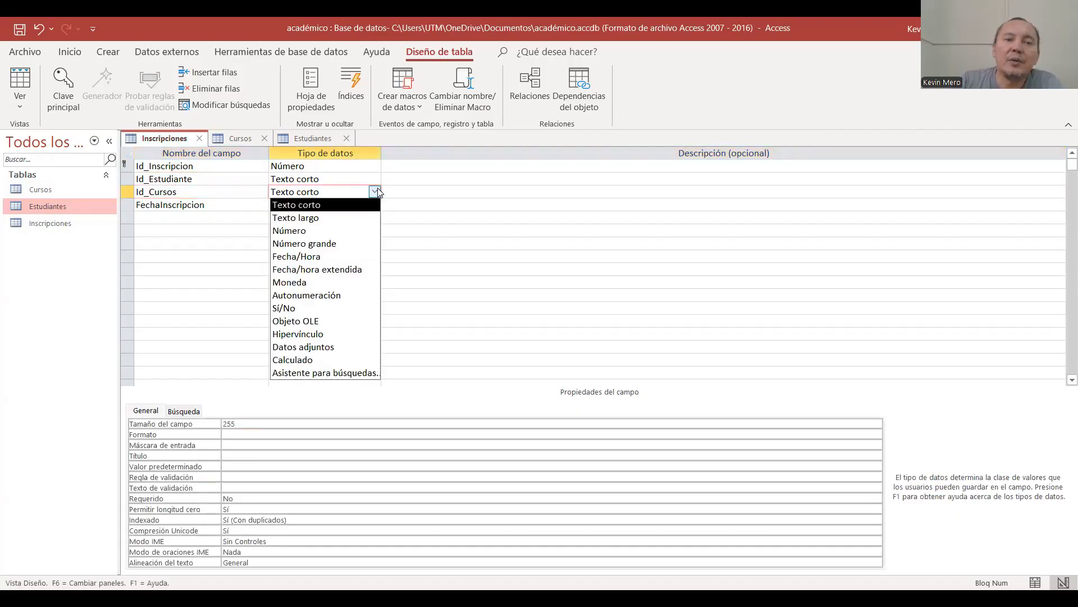
{"action": "left_click", "coordinate": [347, 231]}
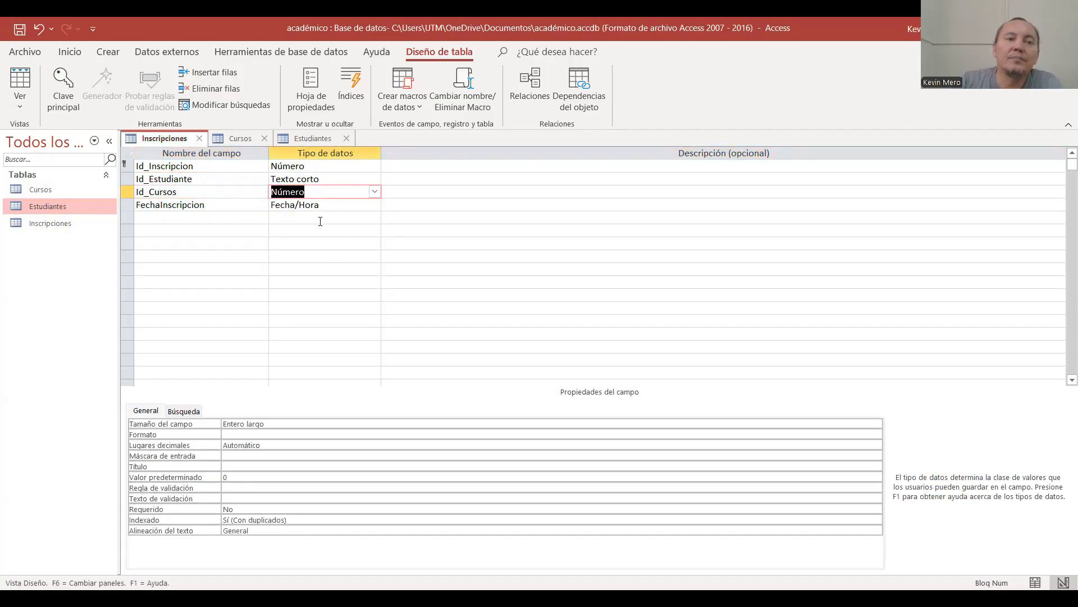
- Check the data type of Id_Estudiante in the Estudiantes table and set Id_Estudiante in Inscripciones to Número to match
{"action": "left_click", "coordinate": [206, 178]}
{"action": "left_click", "coordinate": [301, 139]}
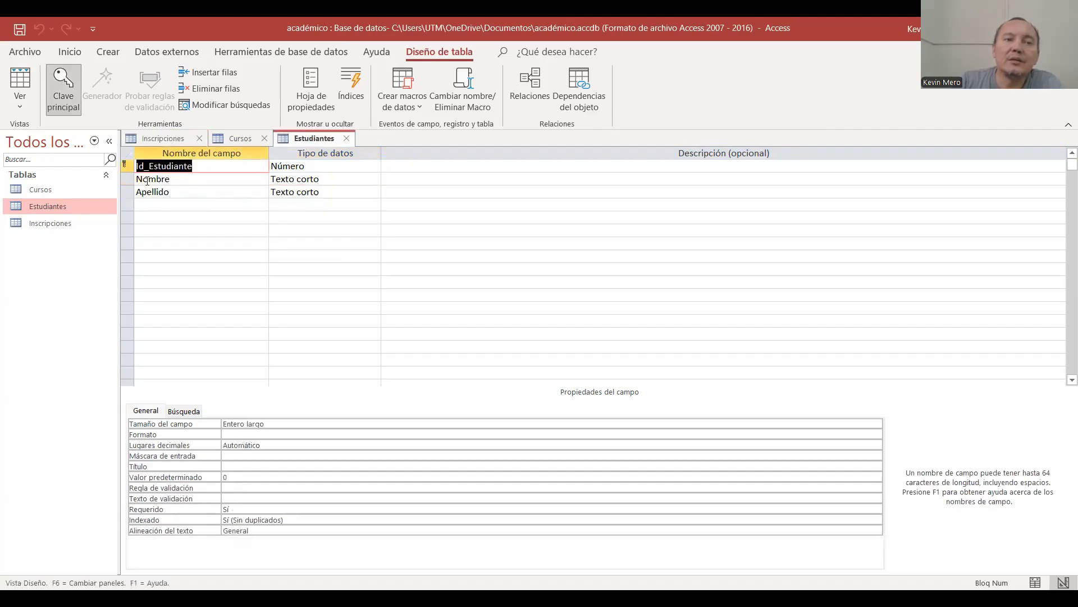
{"action": "left_click", "coordinate": [335, 168]}
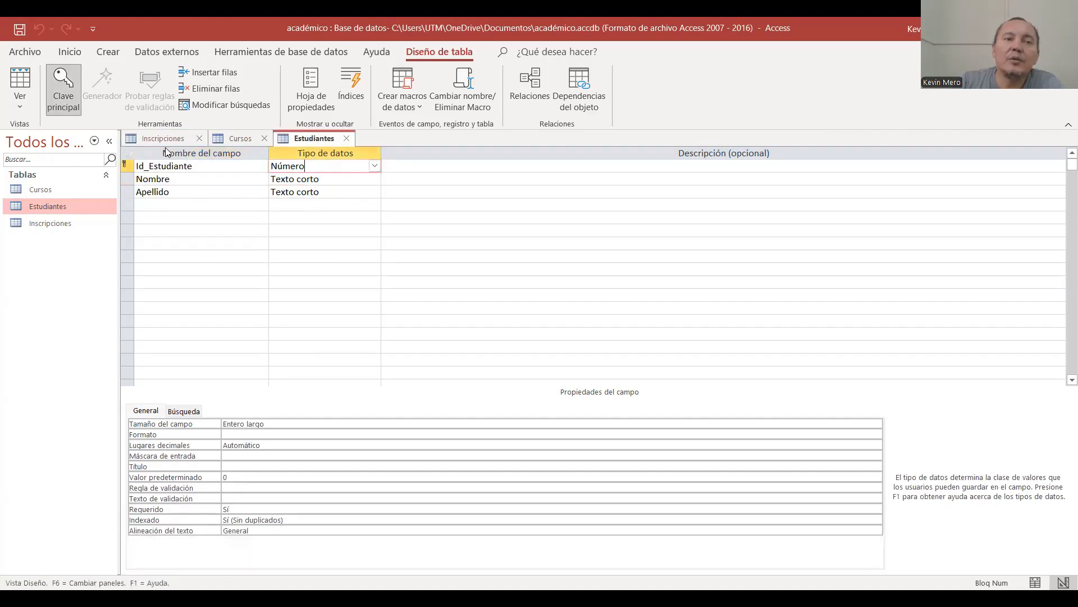
{"action": "left_click", "coordinate": [153, 137]}
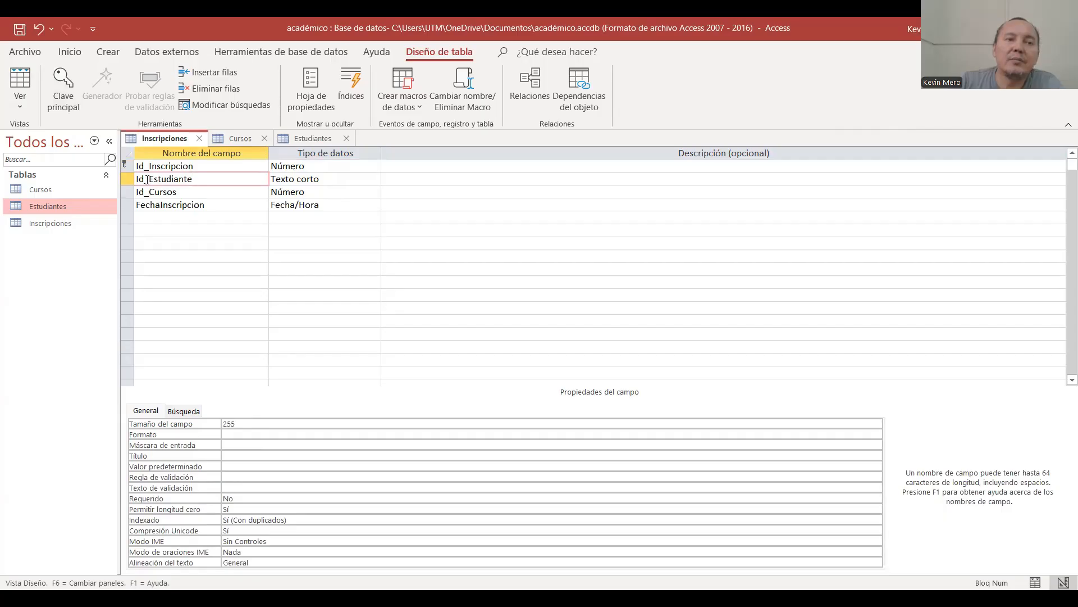
{"action": "left_click", "coordinate": [353, 180]}
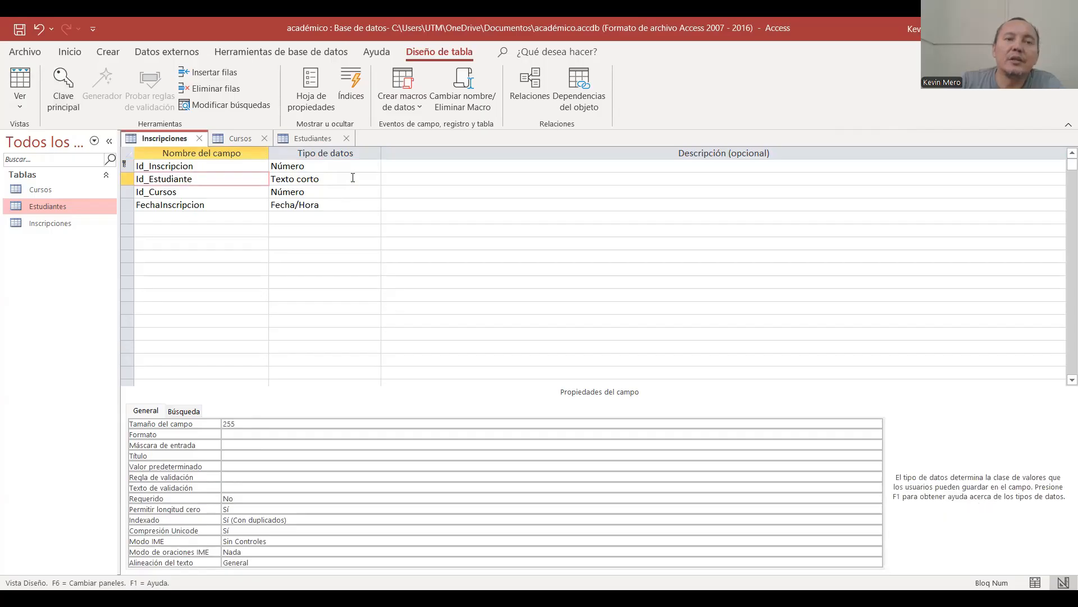
{"action": "left_click", "coordinate": [374, 178]}
{"action": "left_click", "coordinate": [345, 220]}
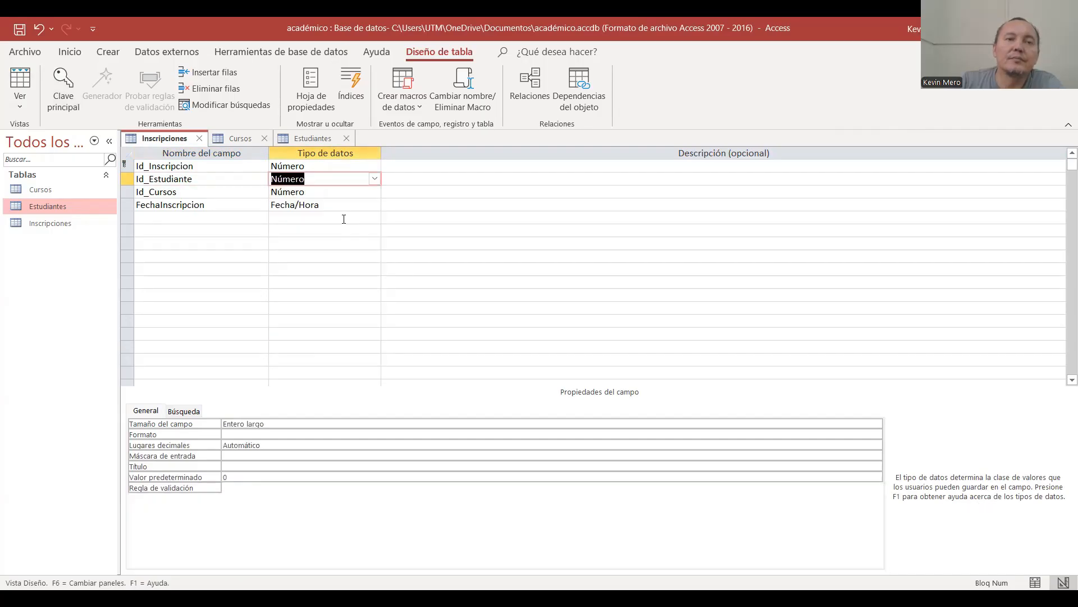
{"action": "key", "text": "Down"}
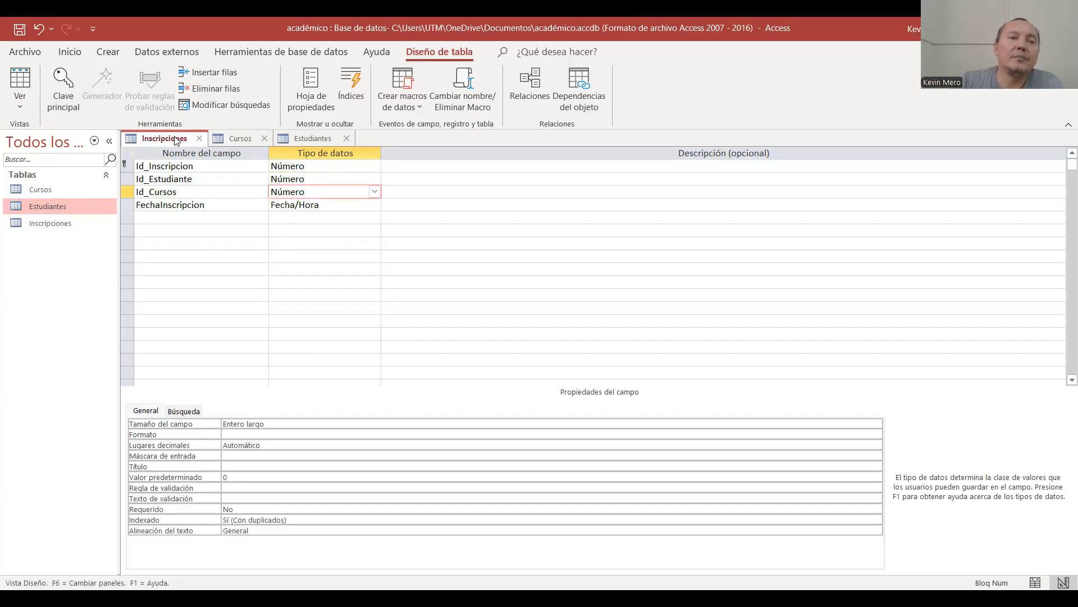
- Close the design views of the Inscripciones, Estudiantes and Cursos tables
{"action": "left_click", "coordinate": [236, 139]}
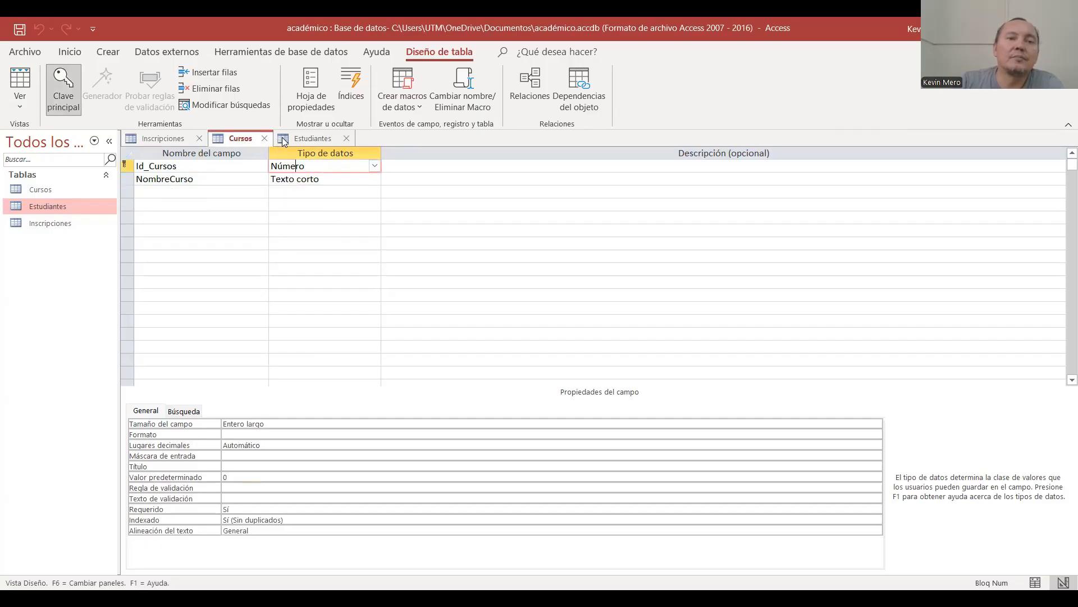
{"action": "left_click", "coordinate": [194, 138]}
{"action": "left_click", "coordinate": [198, 138]}
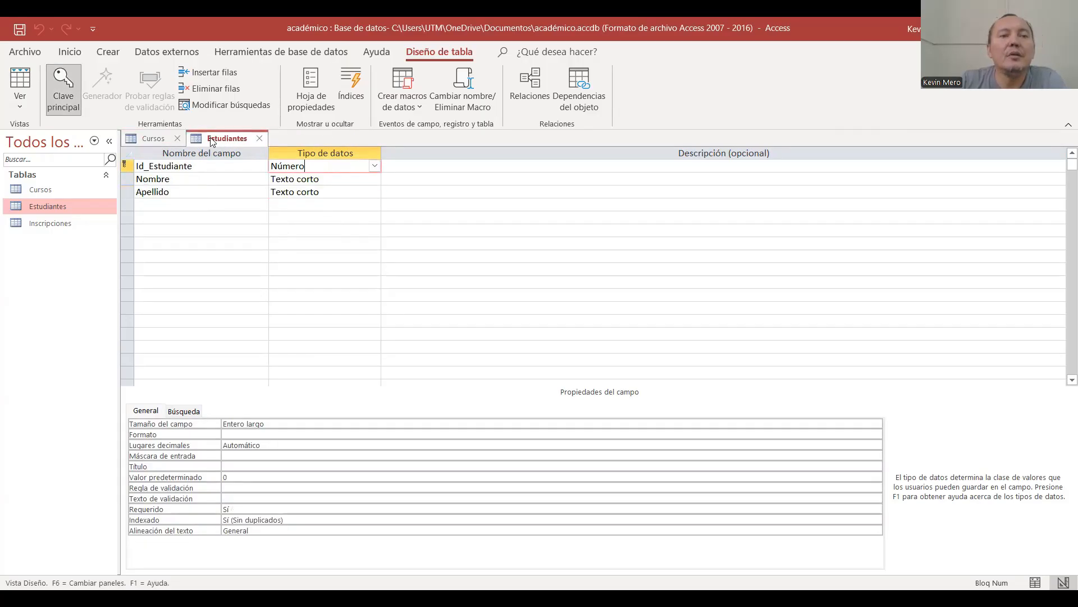
{"action": "left_click", "coordinate": [260, 138]}
{"action": "left_click", "coordinate": [177, 139]}
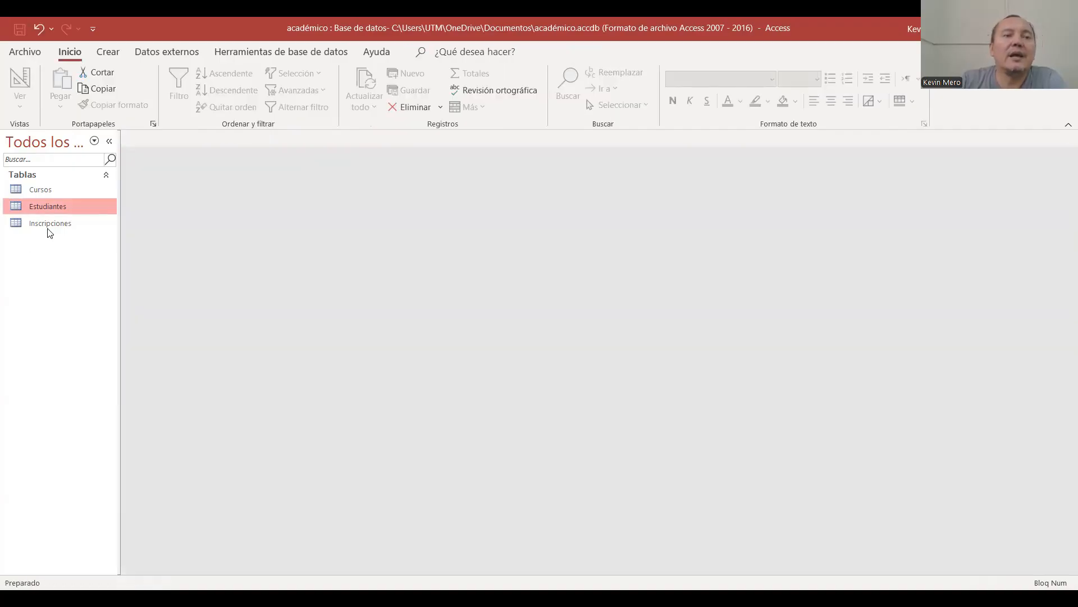
- Open the Cursos table in design view and check its primary key and the data types of Id_Cursos and NombreCurso
{"action": "left_click", "coordinate": [40, 190]}
{"action": "right_click", "coordinate": [41, 190]}
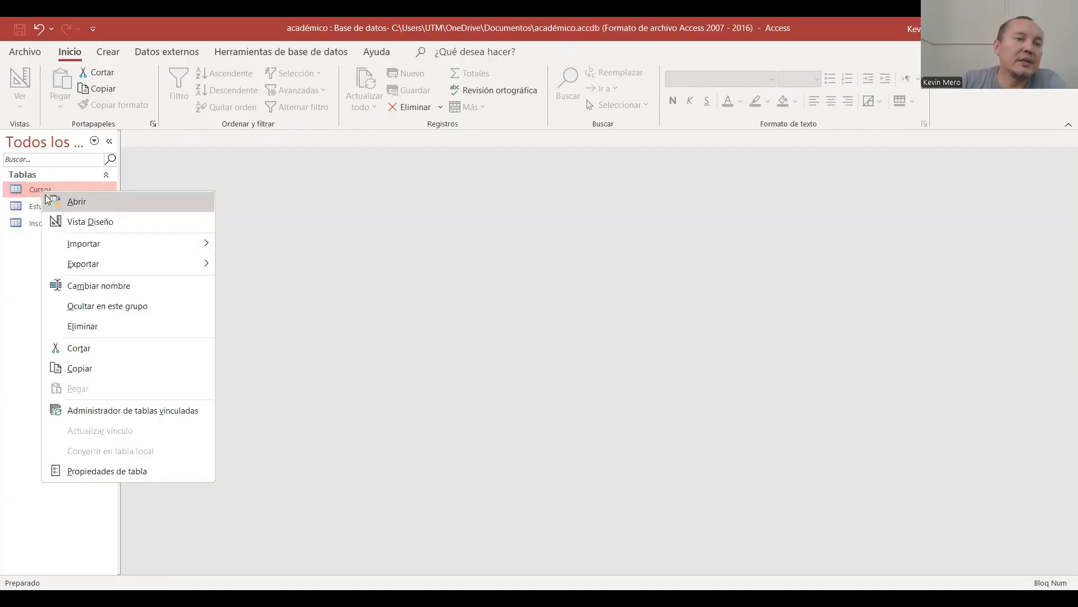
{"action": "left_click", "coordinate": [95, 223]}
{"action": "left_click", "coordinate": [128, 167]}
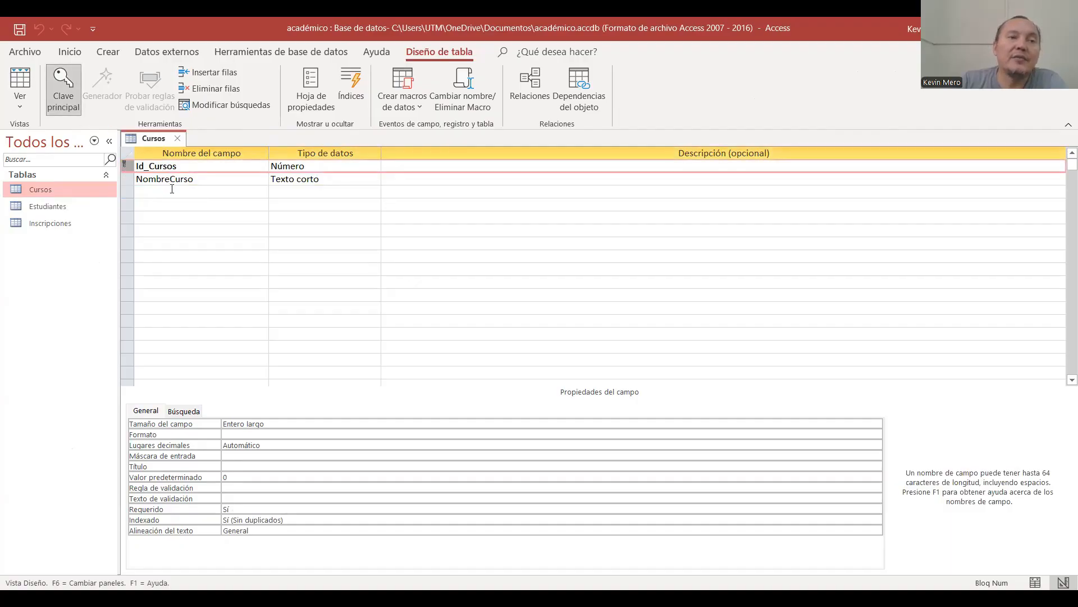
{"action": "left_click", "coordinate": [69, 105]}
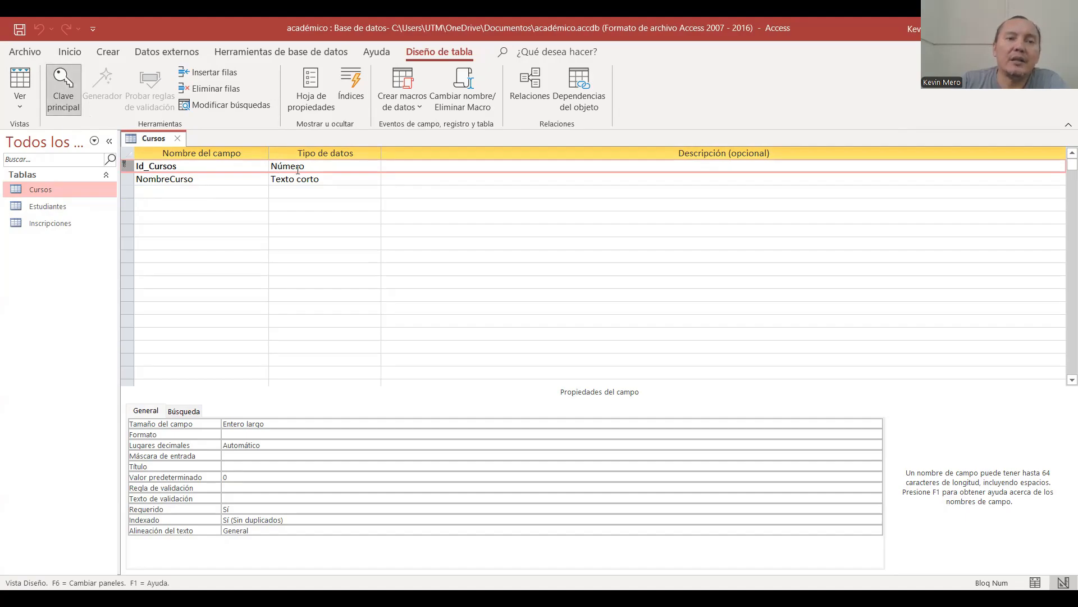
{"action": "left_click", "coordinate": [248, 180]}
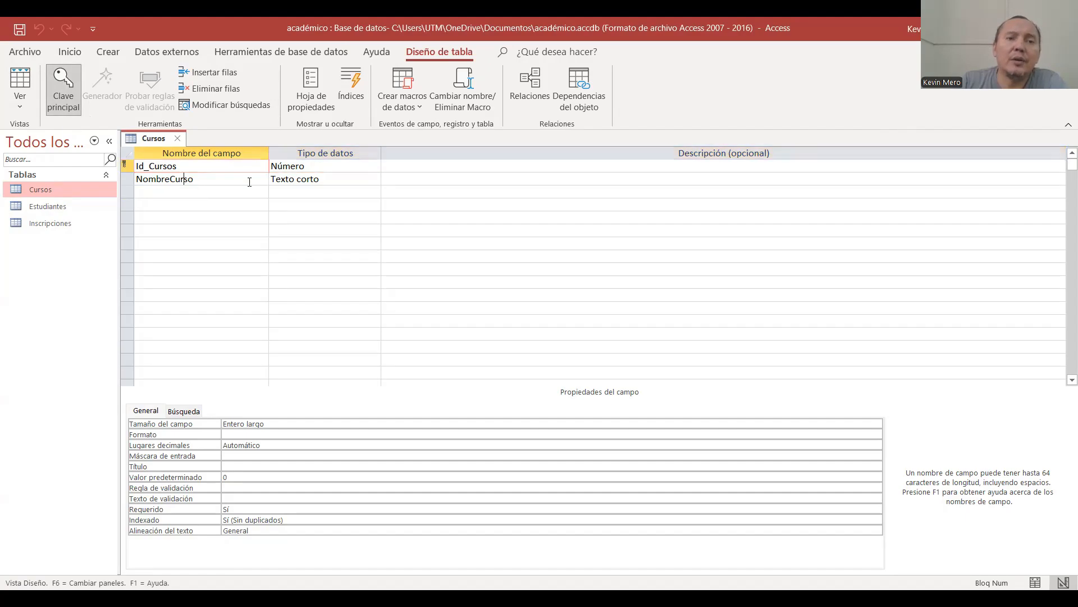
- Open the Estudiantes table in design view and check the data types of Id_Estudiante, Nombre and Apellido
{"action": "left_click", "coordinate": [36, 208]}
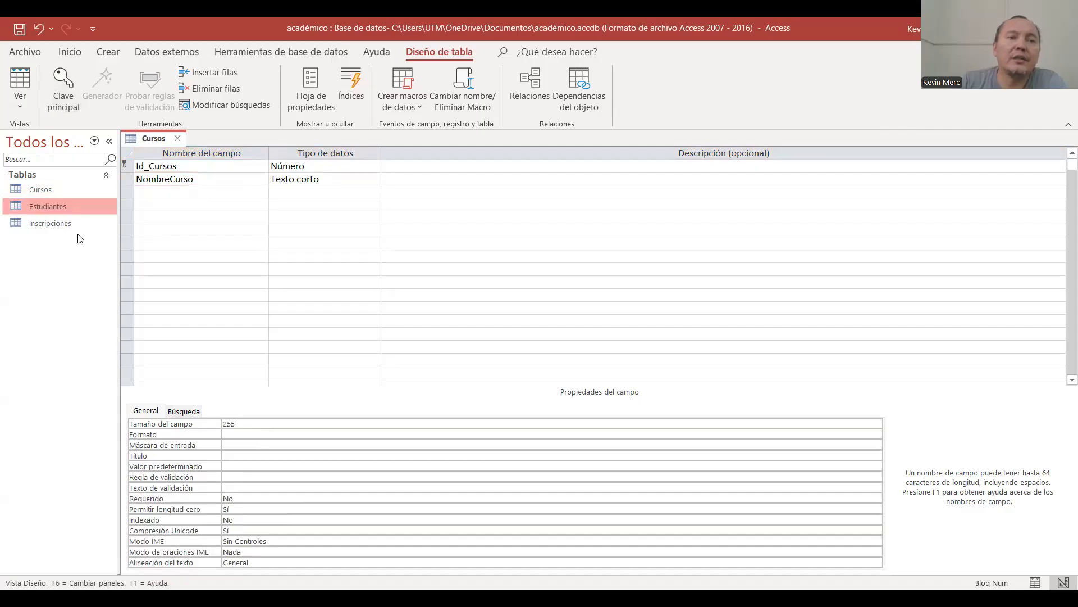
{"action": "key", "text": "ctrl+Return"}
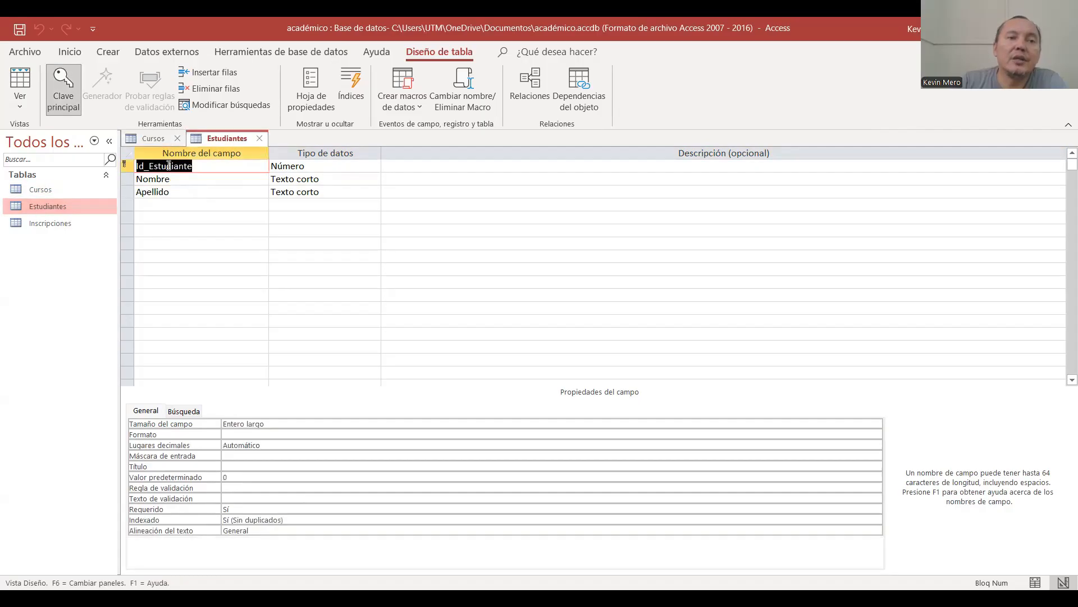
{"action": "left_click", "coordinate": [168, 168]}
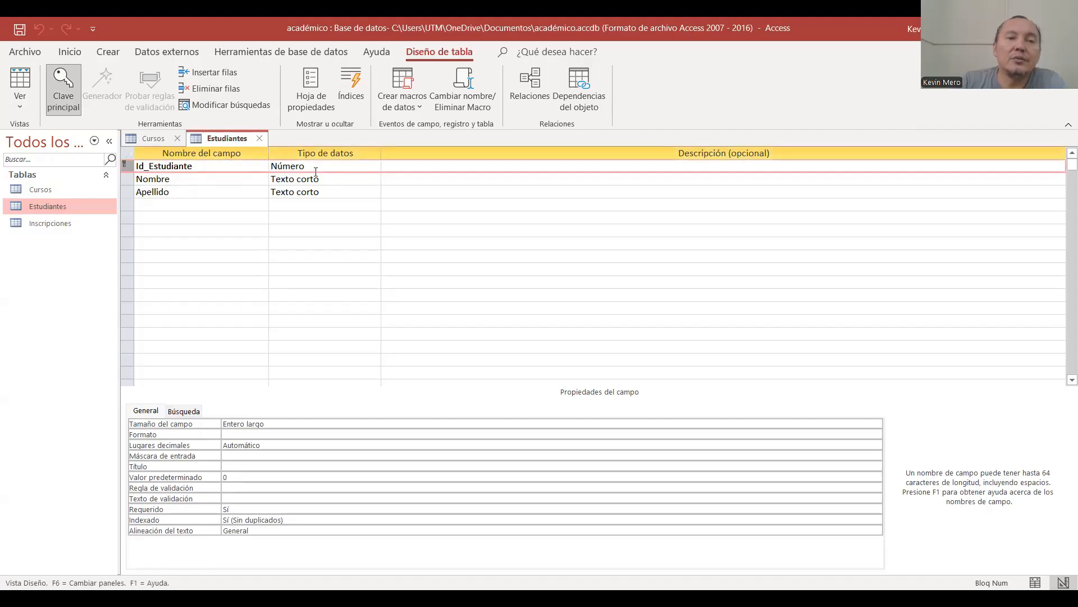
{"action": "left_click", "coordinate": [176, 181]}
{"action": "left_click", "coordinate": [179, 191]}
{"action": "left_click", "coordinate": [315, 178]}
{"action": "left_click", "coordinate": [302, 192]}
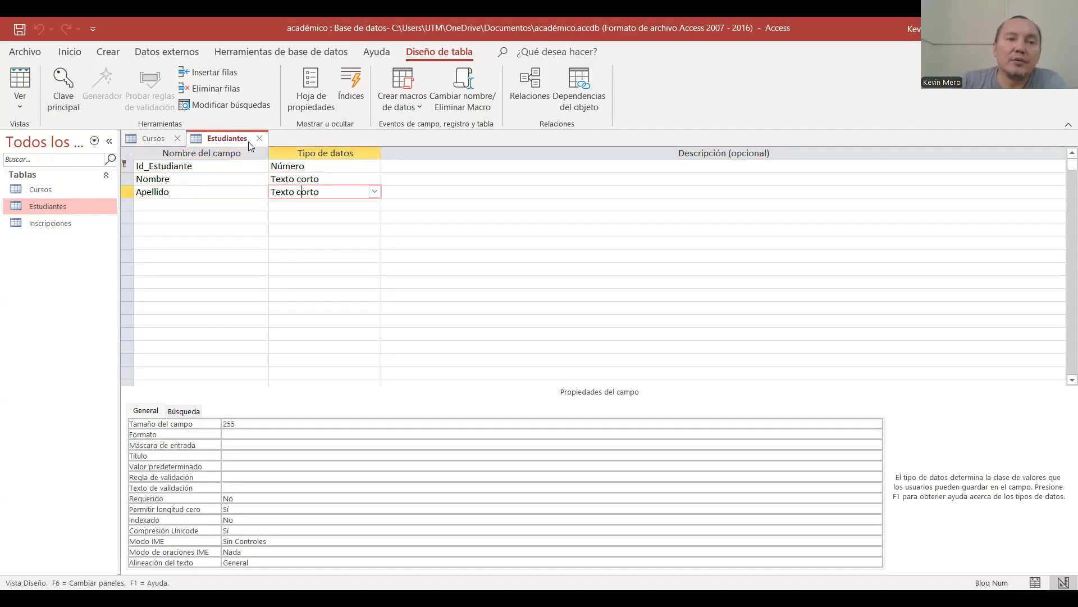
- Open the Inscripciones table in design view and examine its primary key and the linking fields Id_Estudiante and Id_Cursos
{"action": "right_click", "coordinate": [39, 222]}
{"action": "left_click", "coordinate": [81, 249]}
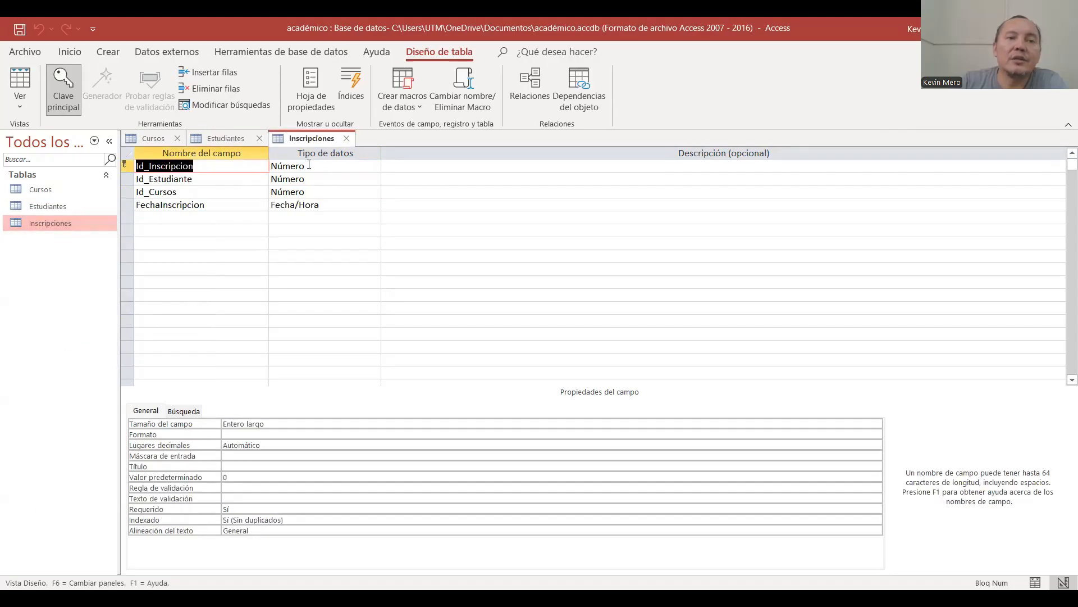
{"action": "left_click", "coordinate": [126, 169]}
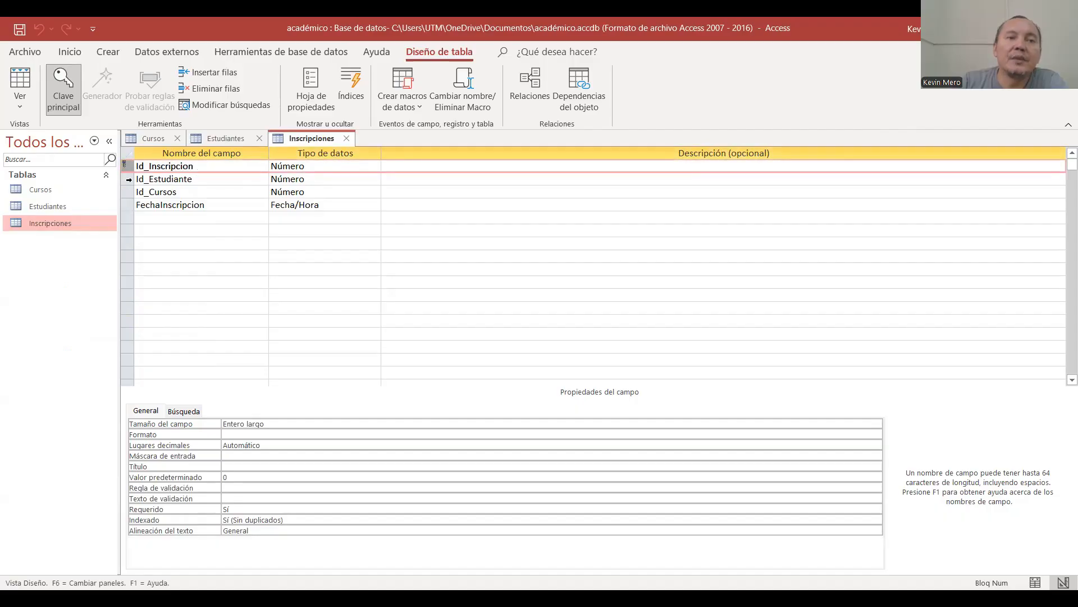
{"action": "left_click_drag", "start_coordinate": [128, 180], "coordinate": [128, 193]}
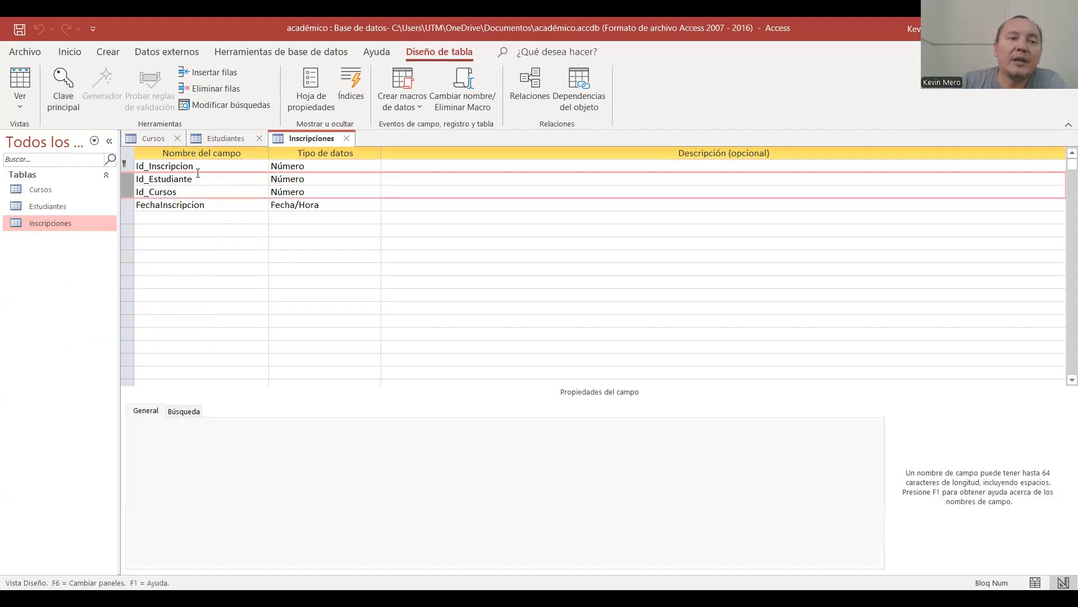
{"action": "left_click", "coordinate": [139, 179]}
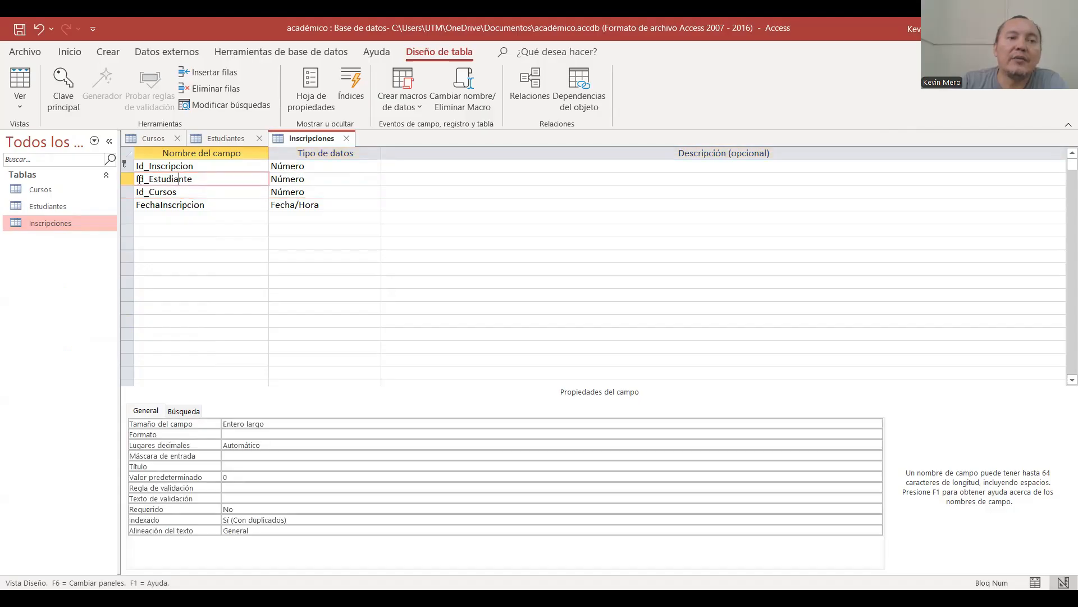
{"action": "left_click", "coordinate": [126, 177]}
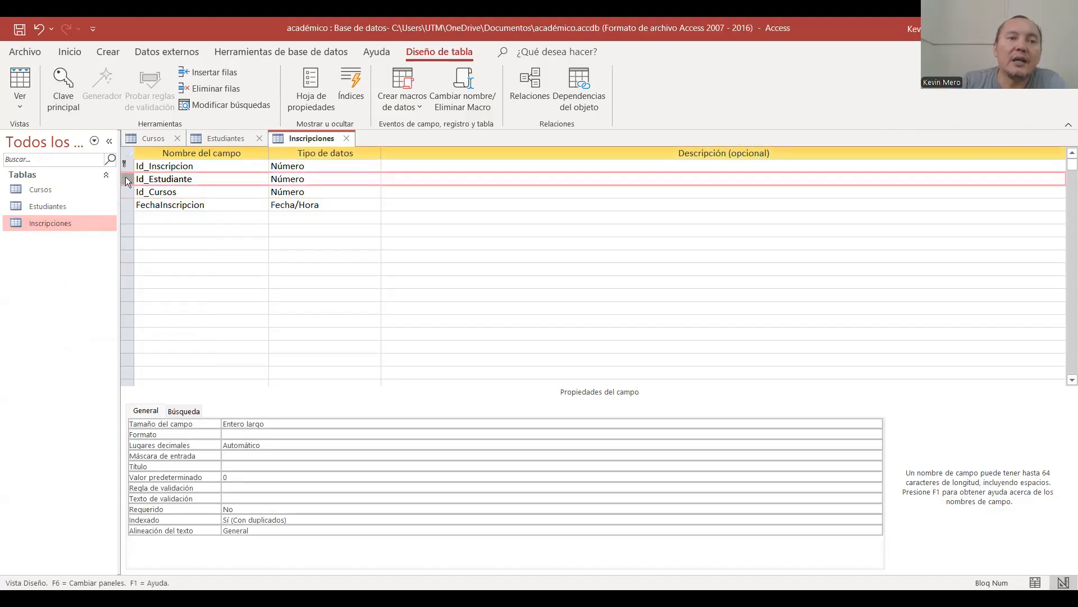
- Compare Id_Estudiante and Id_Cursos in Inscripciones with the matching key fields in the Estudiantes and Cursos tables
{"action": "left_click", "coordinate": [224, 141]}
{"action": "left_click", "coordinate": [301, 141]}
{"action": "left_click", "coordinate": [130, 191]}
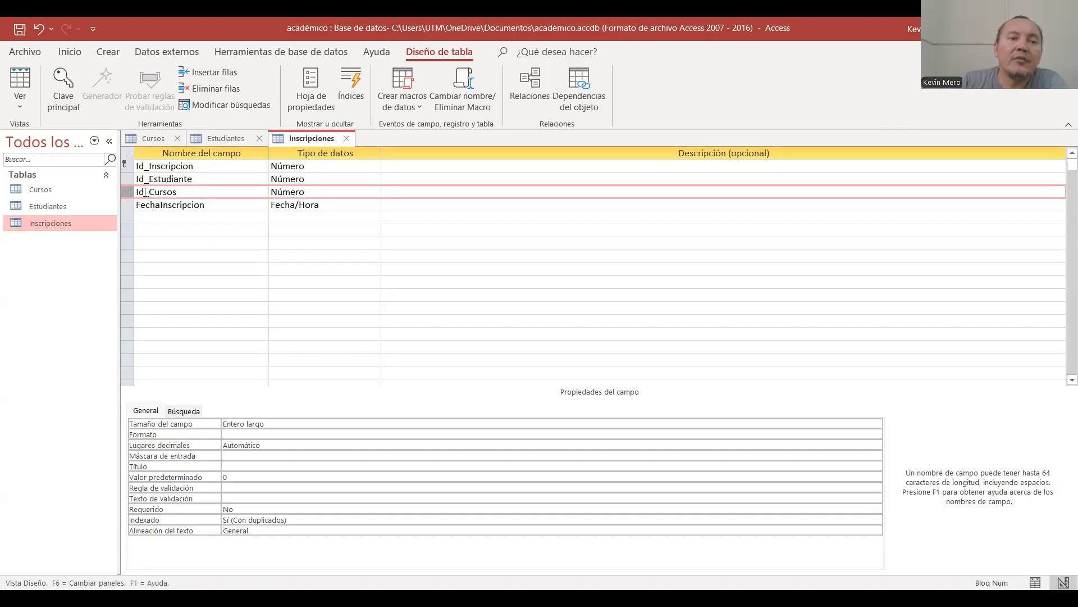
{"action": "left_click", "coordinate": [182, 191]}
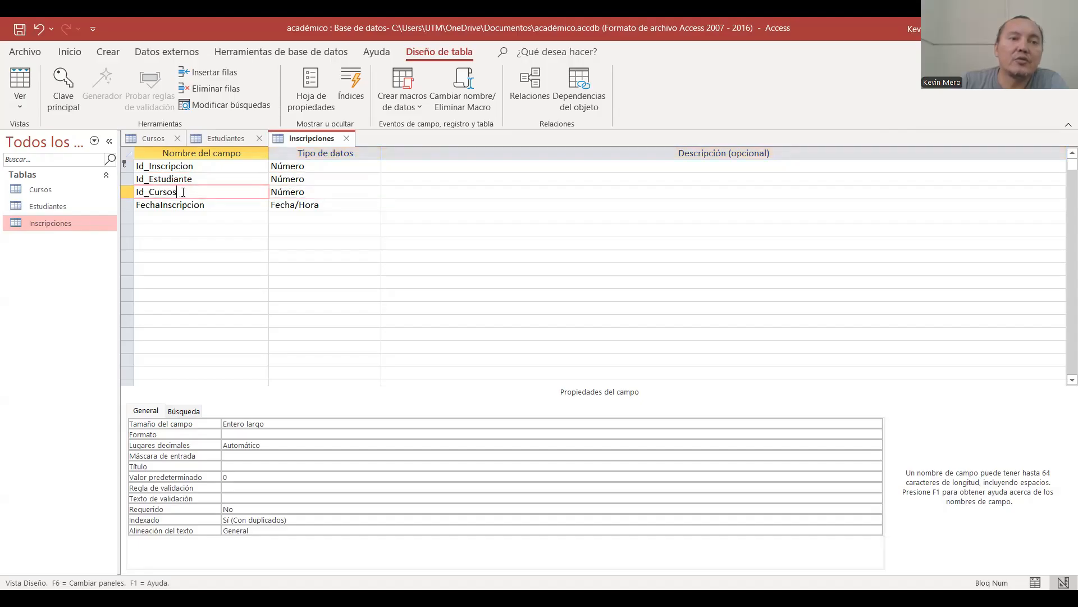
{"action": "left_click", "coordinate": [157, 140]}
{"action": "left_click", "coordinate": [327, 138]}
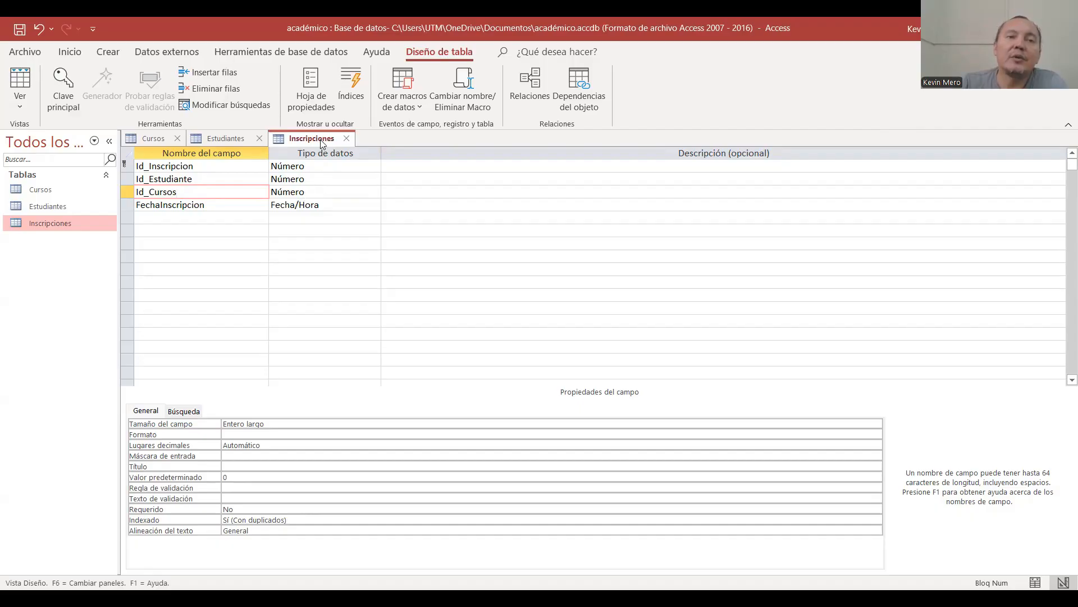
- Check the data type of FechaInscripcion in the Inscripciones table and save the table design
{"action": "left_click", "coordinate": [248, 206]}
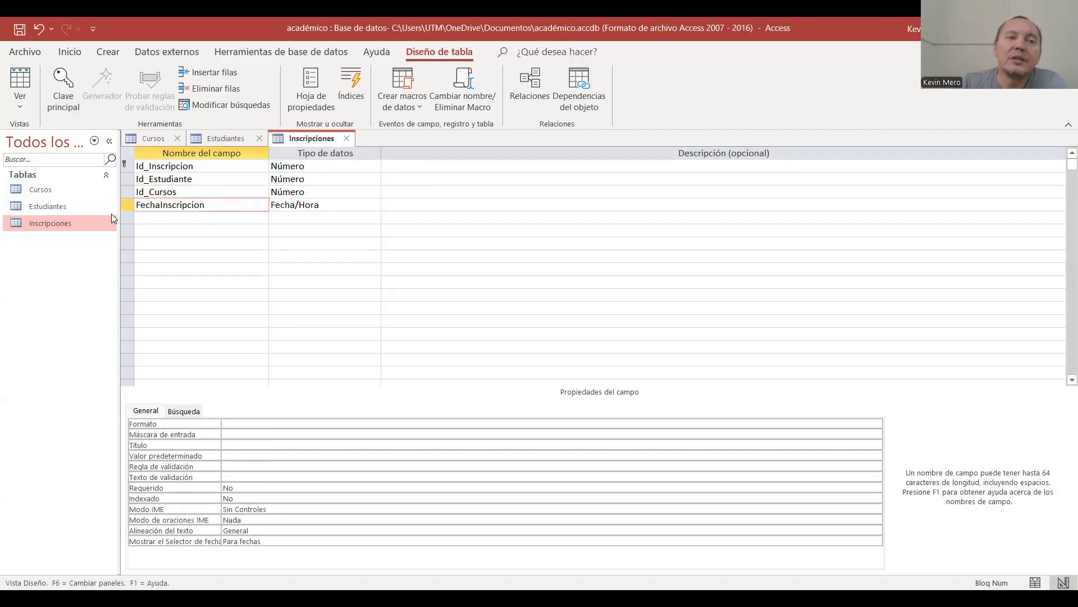
{"action": "left_click", "coordinate": [127, 204]}
{"action": "left_click", "coordinate": [230, 204]}
{"action": "left_click", "coordinate": [320, 204]}
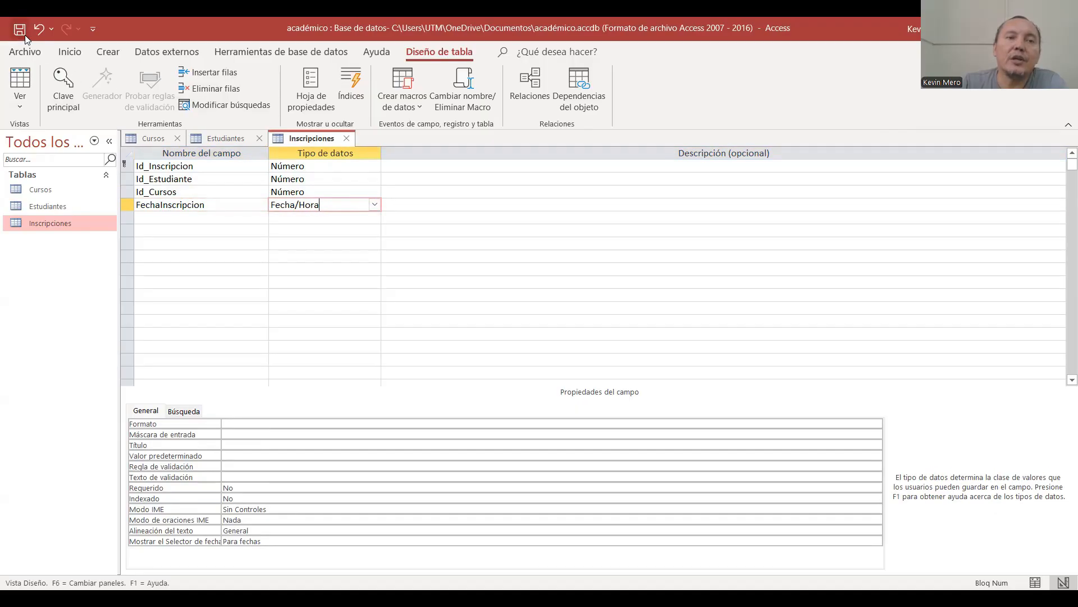
{"action": "left_click", "coordinate": [191, 193]}
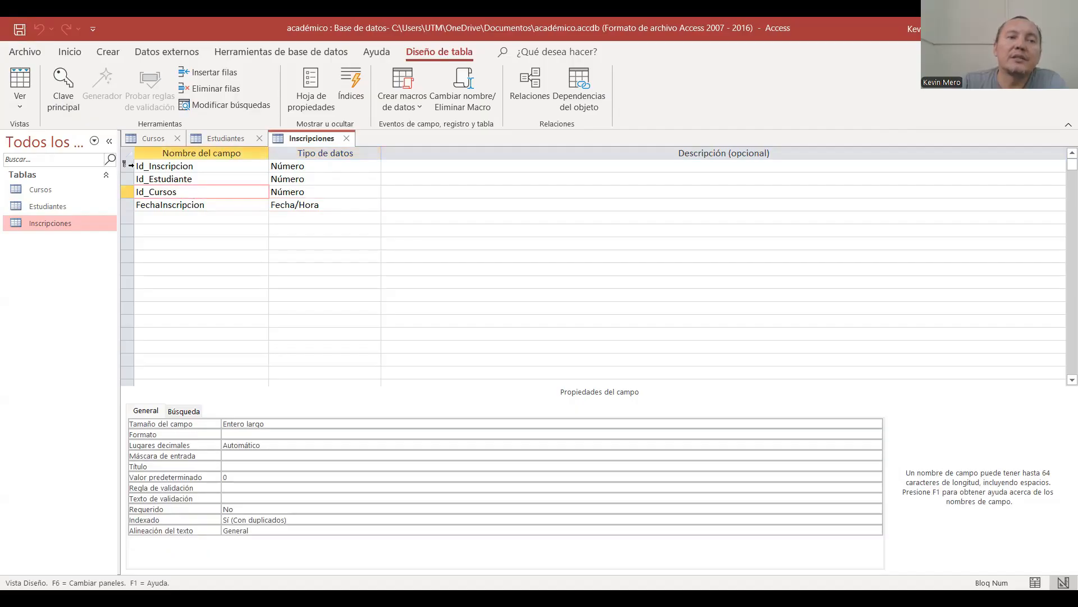
- Set Id_Inscripcion and Id_Estudiante together as a composite primary key in the Inscripciones table
{"action": "left_click", "coordinate": [126, 165]}
{"action": "left_click", "coordinate": [127, 176], "text": "ctrl"}
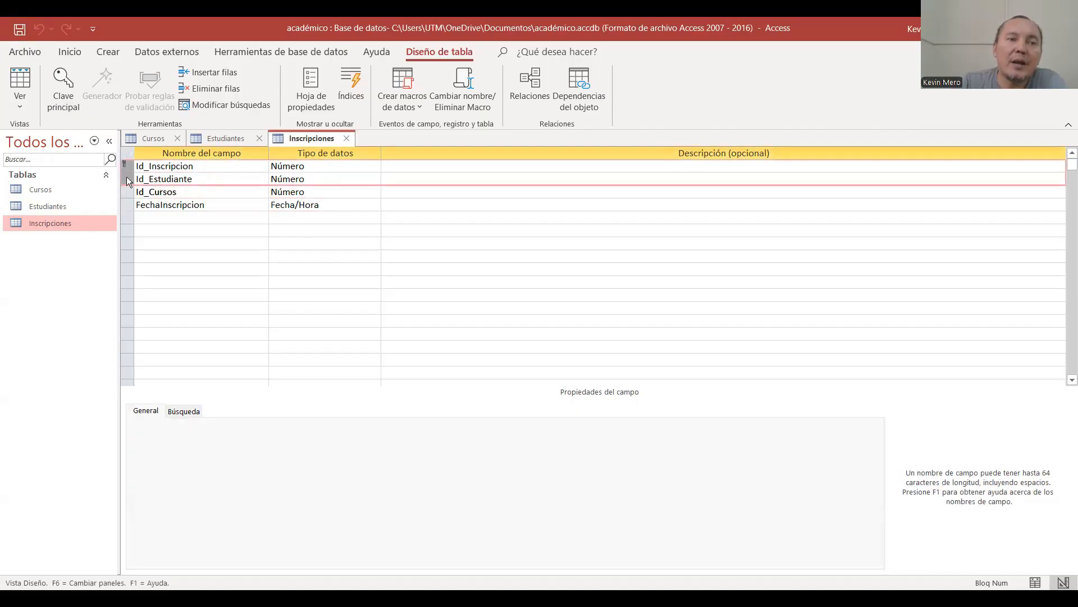
{"action": "left_click", "coordinate": [72, 96]}
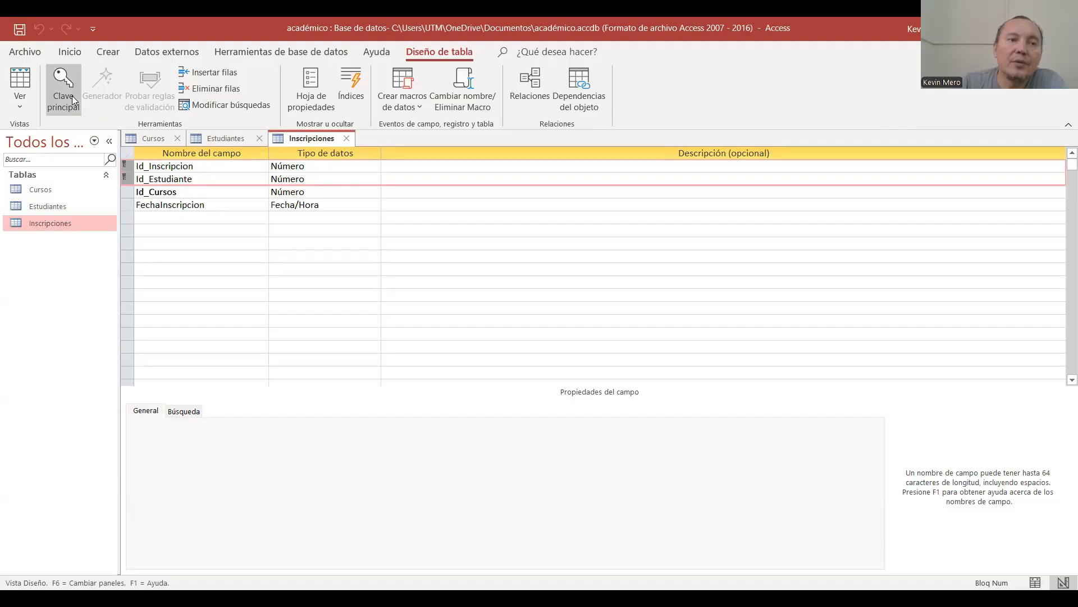
{"action": "left_click", "coordinate": [141, 179]}
{"action": "left_click", "coordinate": [140, 178]}
{"action": "left_click", "coordinate": [129, 168]}
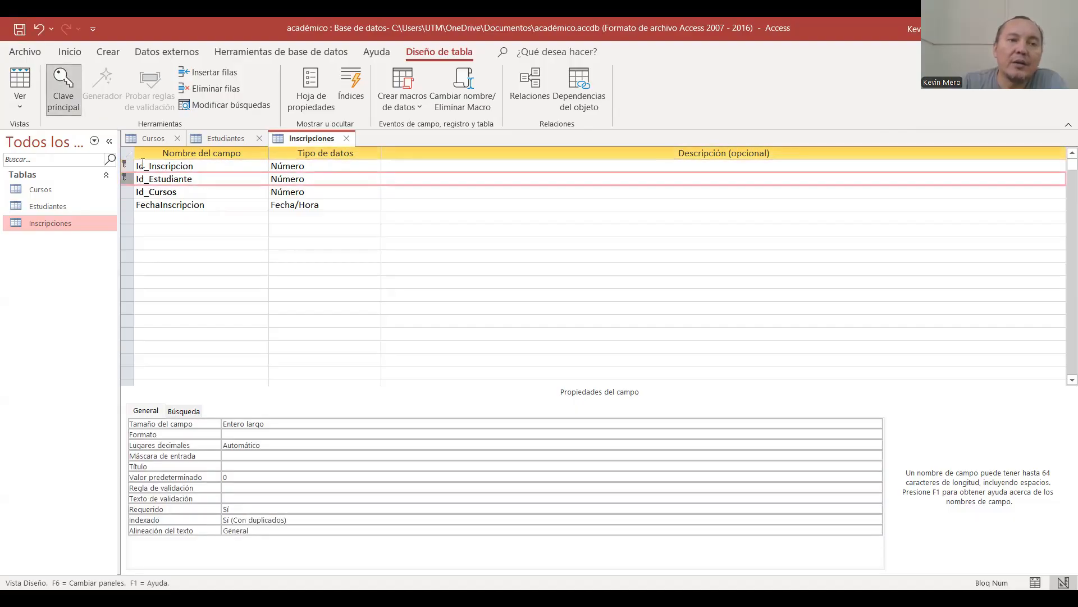
{"action": "left_click", "coordinate": [158, 179]}
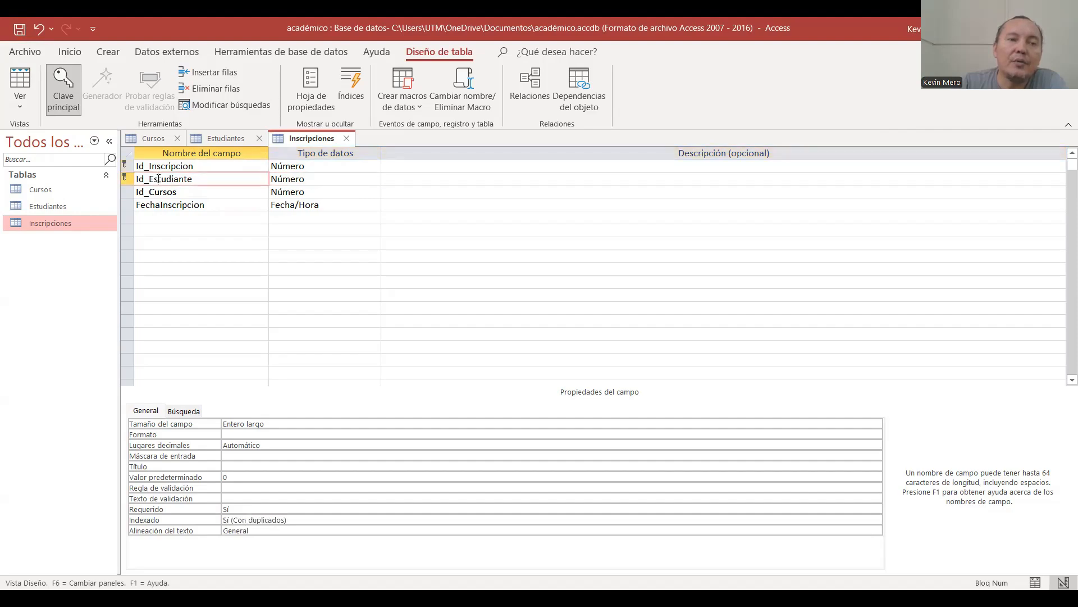
- Remove the composite primary key from Inscripciones and make Id_Inscripcion its only primary key again
{"action": "left_click_drag", "start_coordinate": [125, 165], "coordinate": [126, 177]}
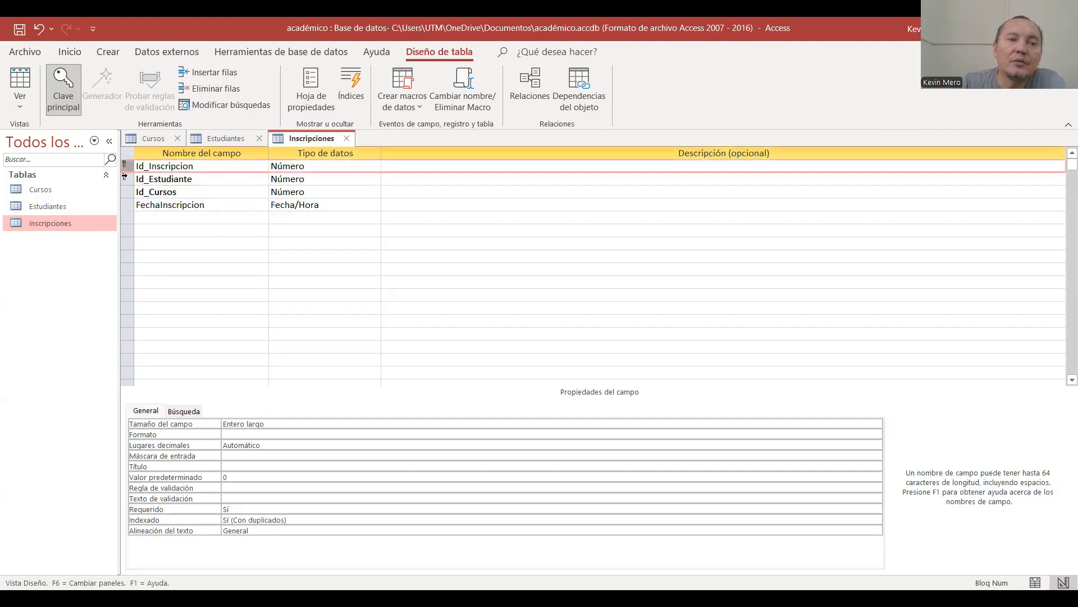
{"action": "left_click", "coordinate": [50, 90]}
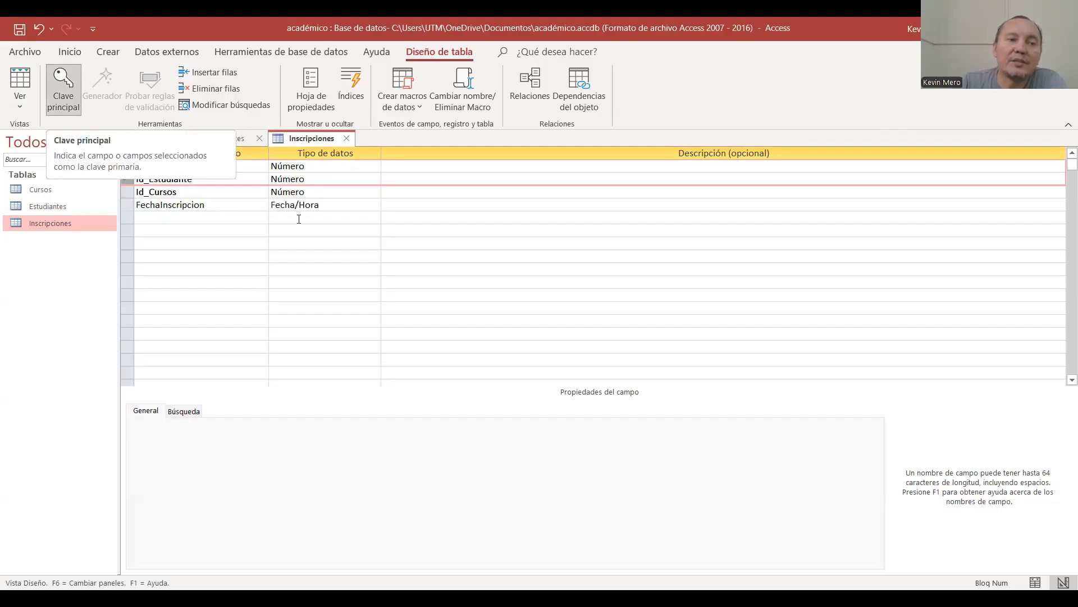
{"action": "left_click", "coordinate": [248, 182]}
{"action": "left_click", "coordinate": [125, 179]}
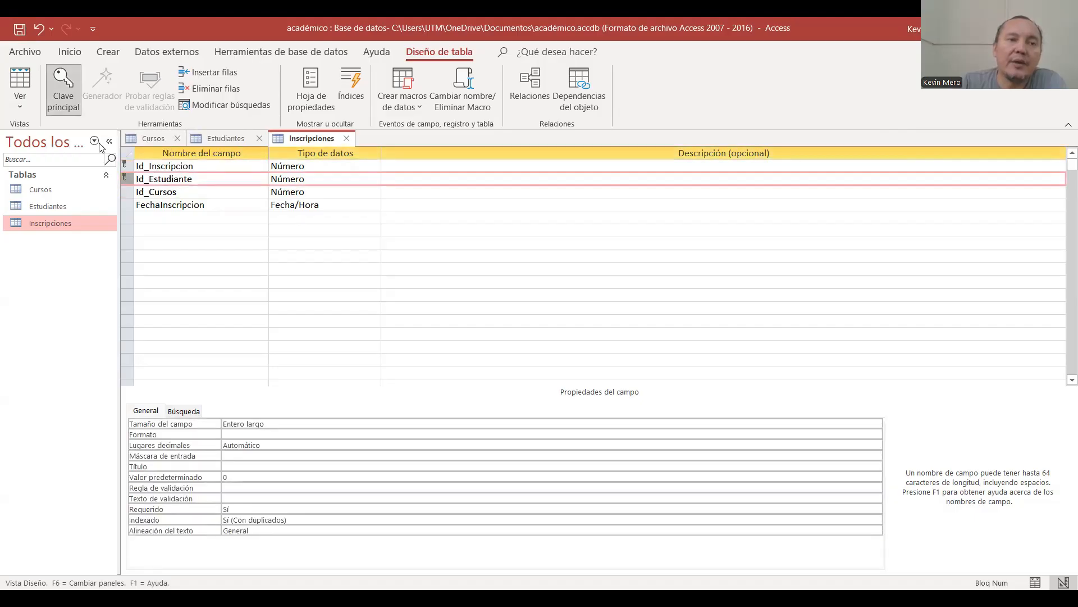
{"action": "left_click", "coordinate": [73, 98]}
{"action": "left_click", "coordinate": [197, 167]}
{"action": "left_click", "coordinate": [64, 90]}
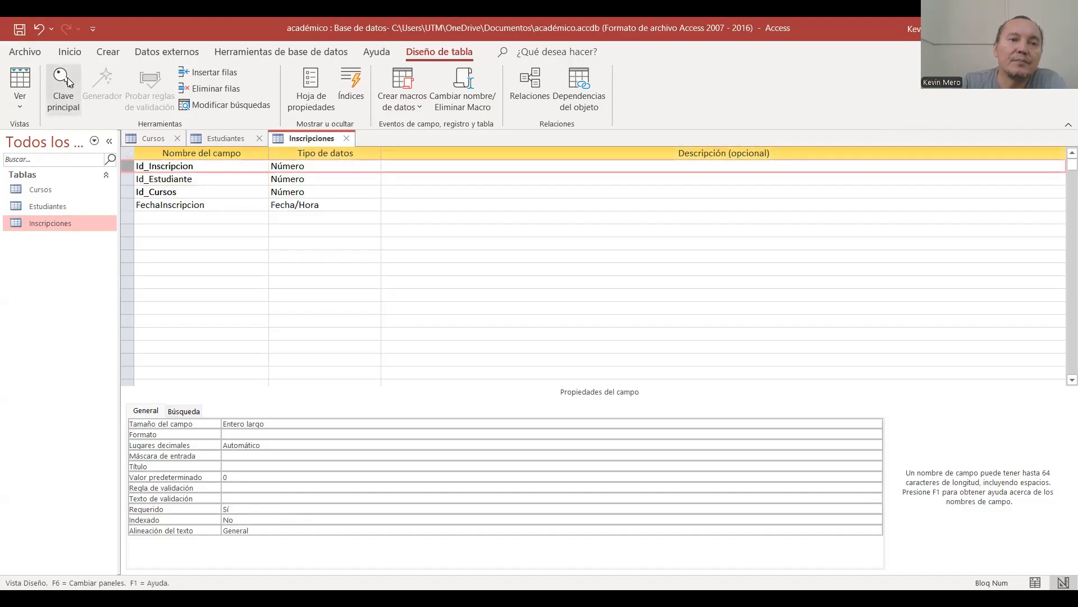
- Close the design views of the Inscripciones, Estudiantes and Cursos tables
{"action": "left_click", "coordinate": [375, 192]}
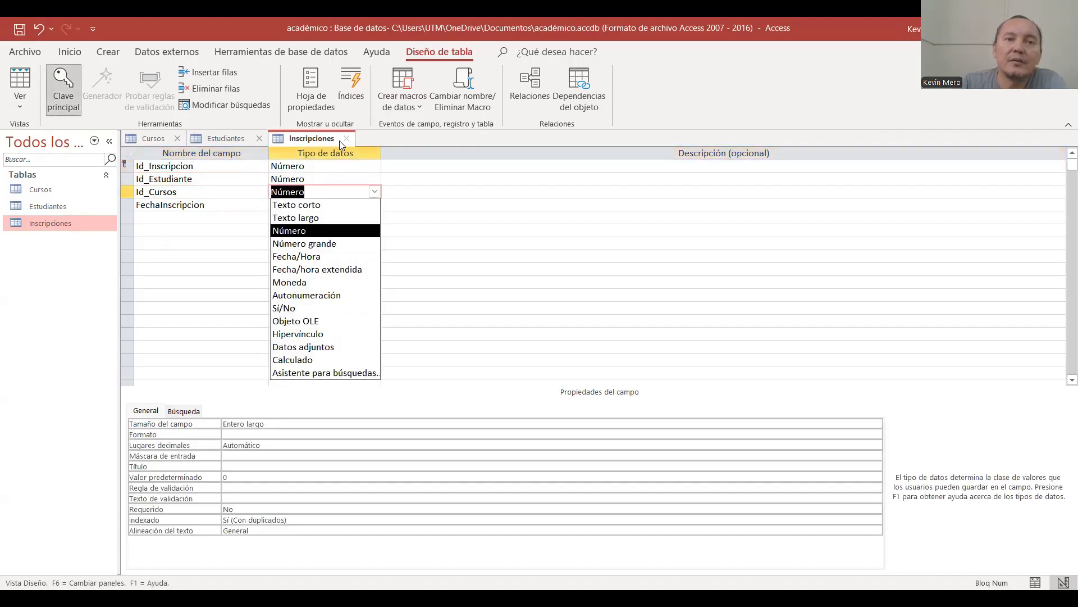
{"action": "left_click", "coordinate": [355, 173]}
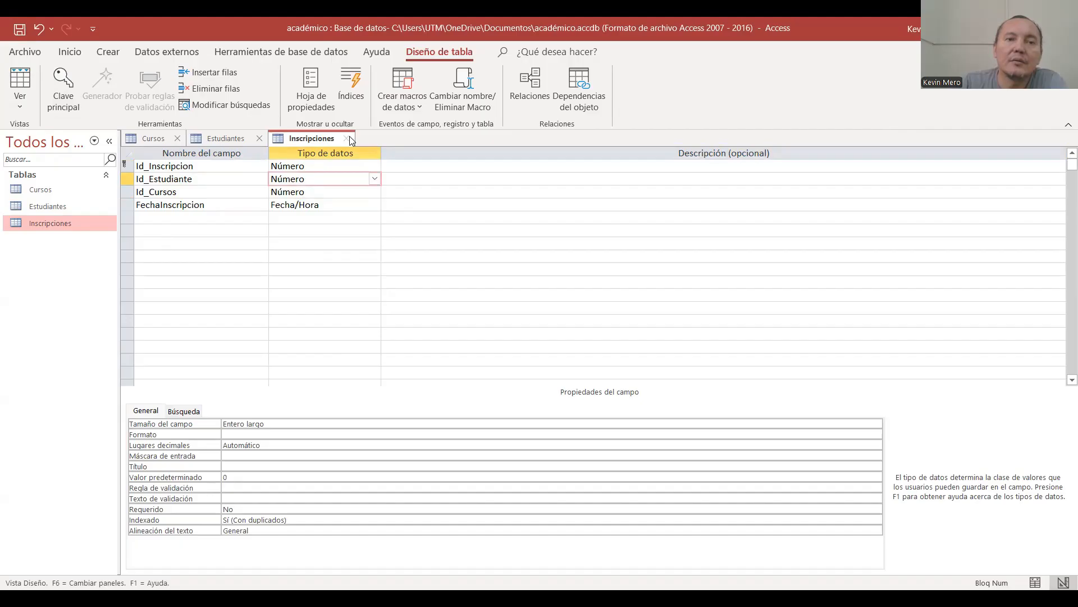
{"action": "left_click", "coordinate": [263, 138]}
{"action": "left_click", "coordinate": [260, 138]}
{"action": "left_click", "coordinate": [177, 138]}
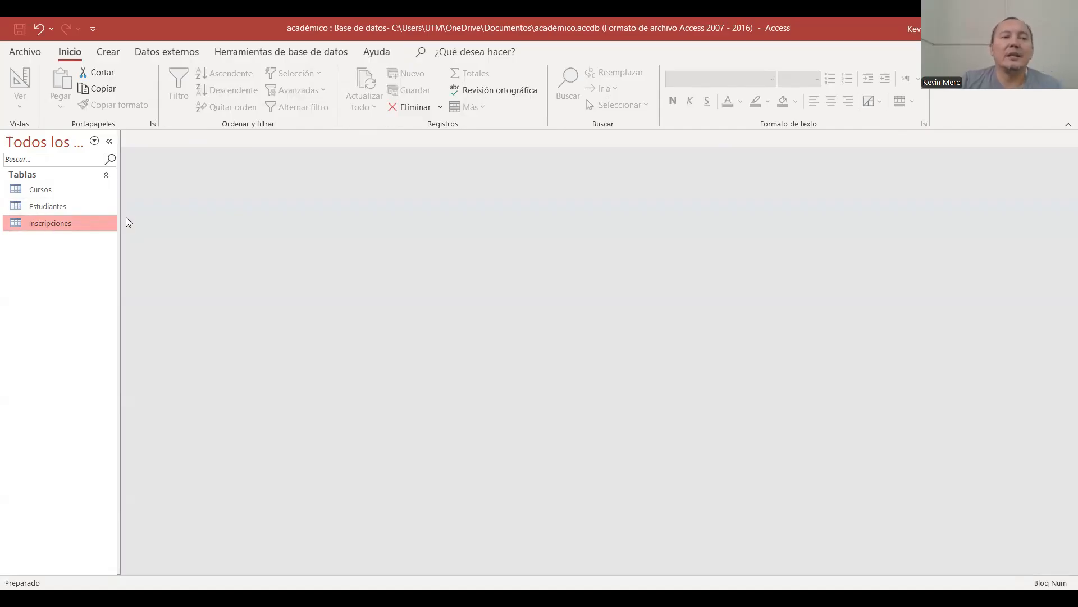
- Review the field designs of the Cursos, Estudiantes and Inscripciones tables, and close all three
{"action": "left_click", "coordinate": [41, 194]}
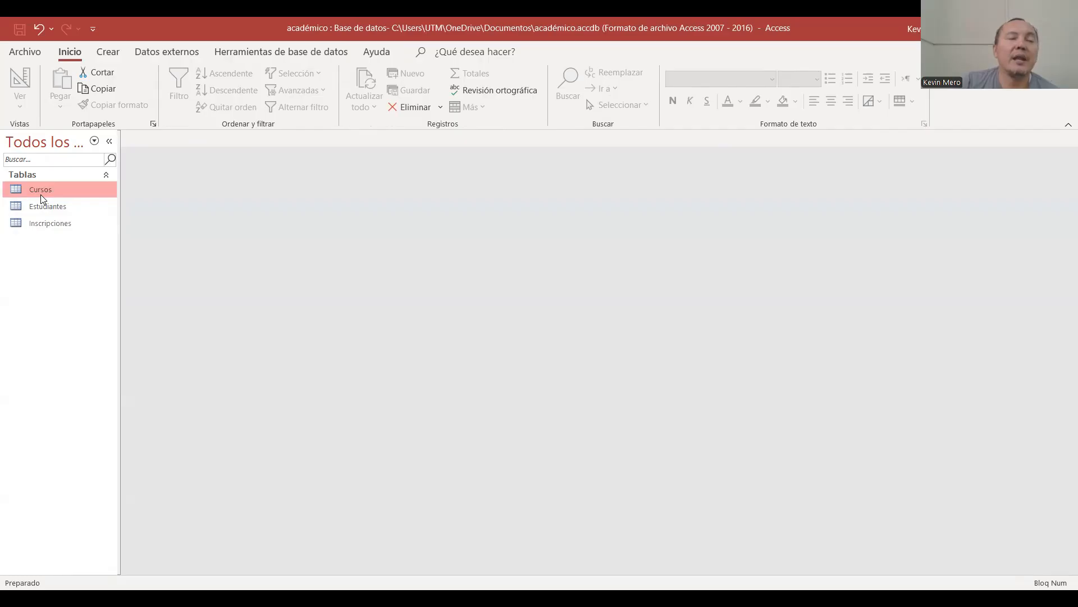
{"action": "right_click", "coordinate": [40, 194]}
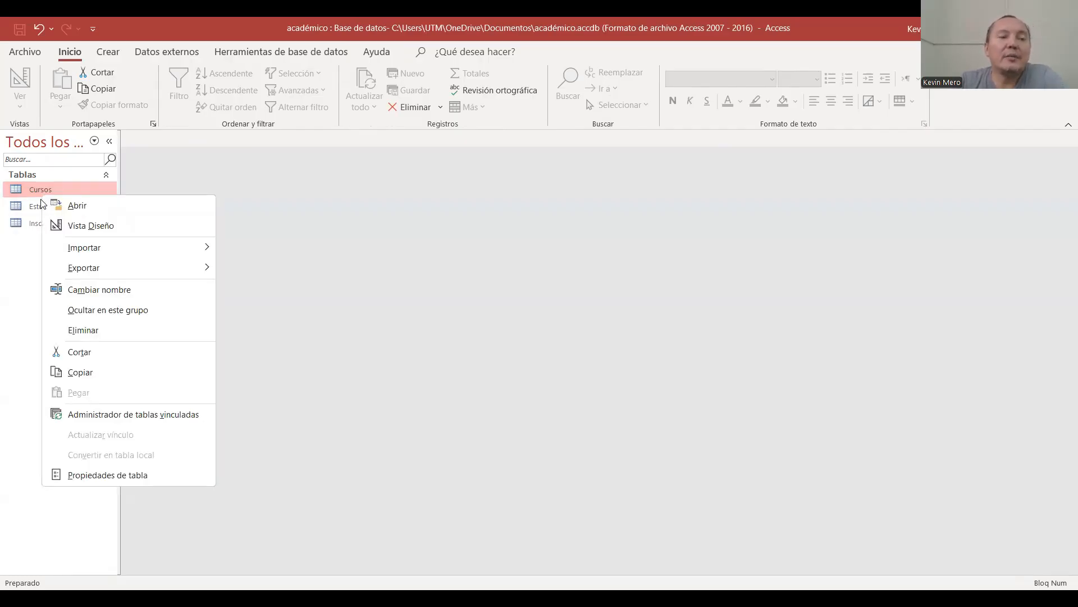
{"action": "left_click", "coordinate": [70, 223]}
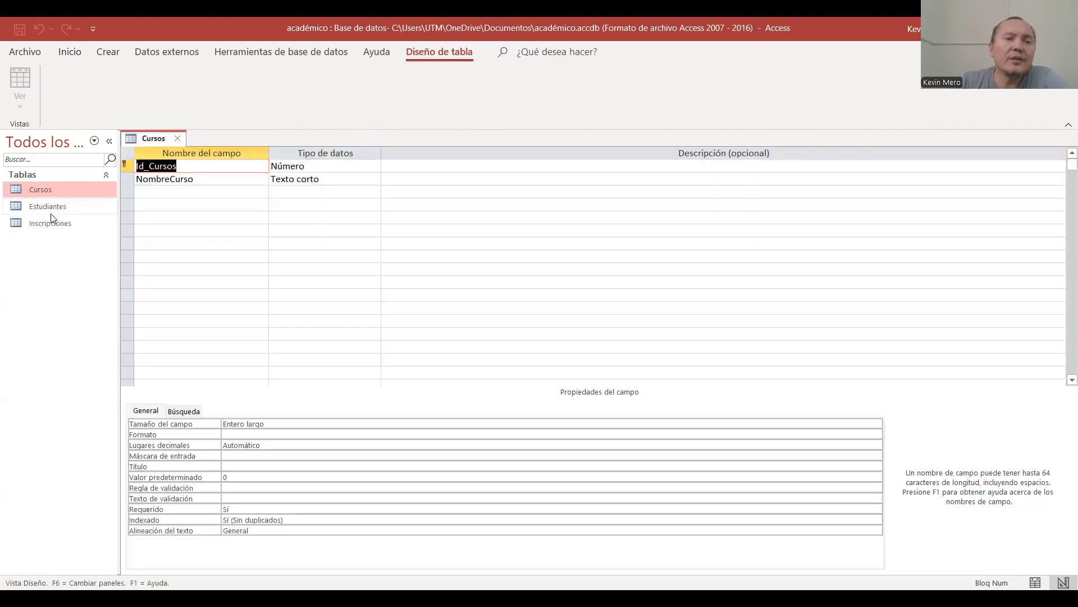
{"action": "left_click", "coordinate": [49, 213]}
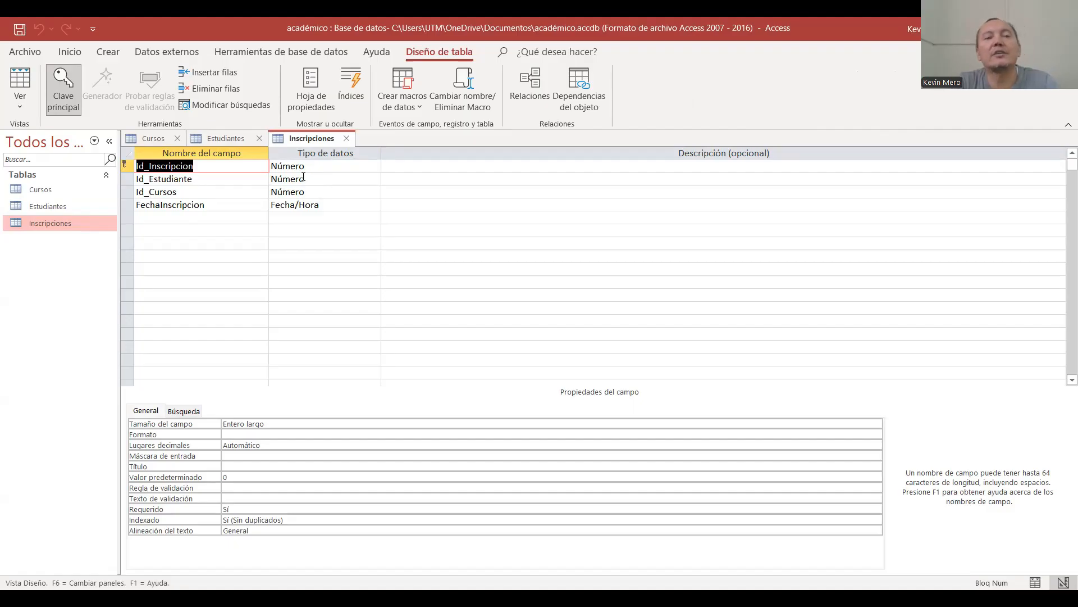
{"action": "left_click", "coordinate": [346, 139]}
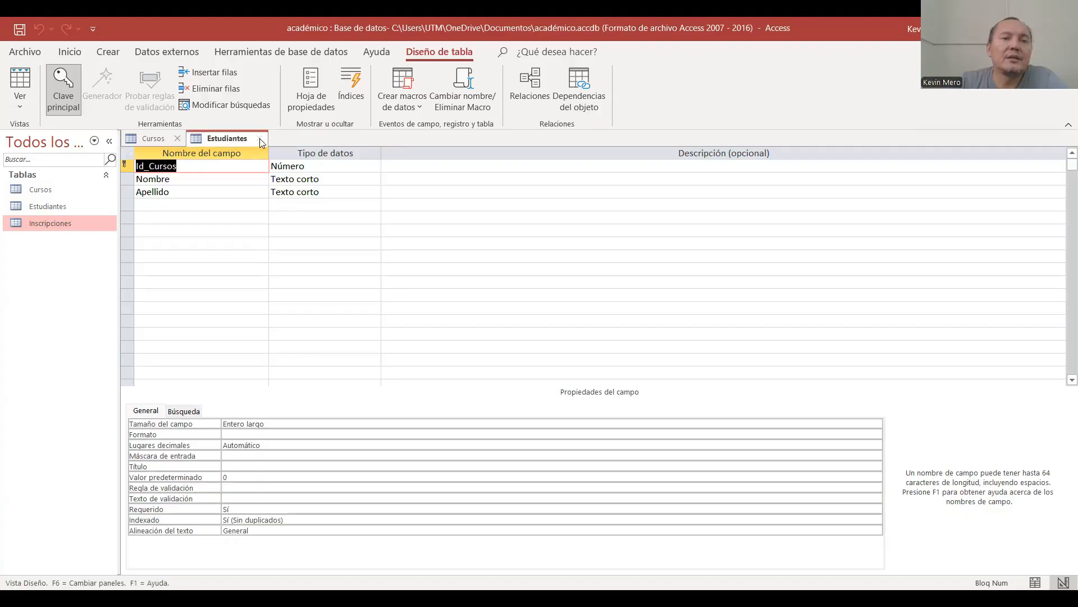
{"action": "left_click", "coordinate": [260, 138]}
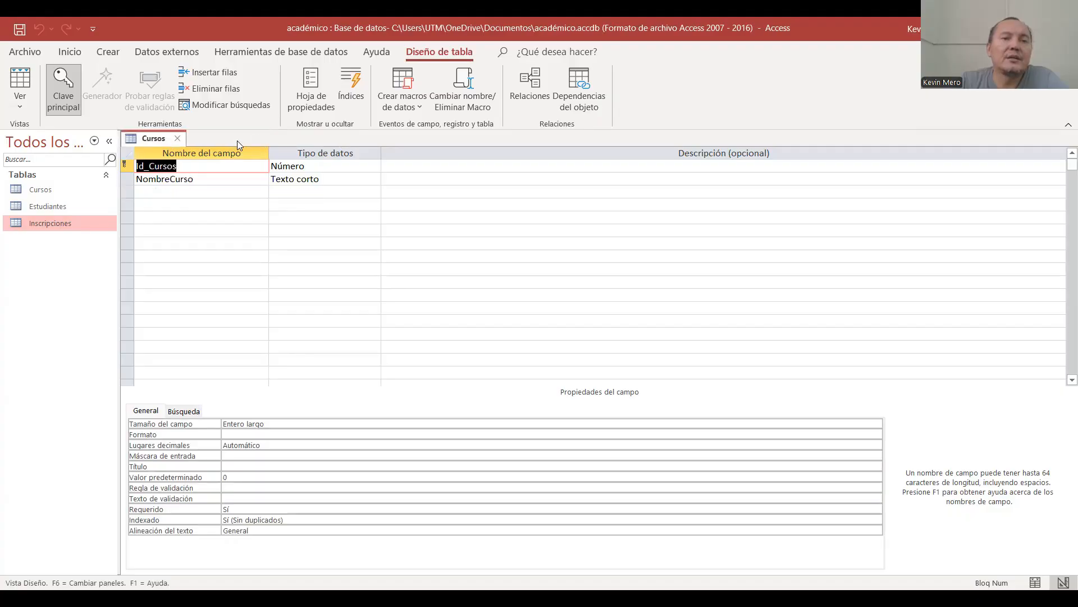
{"action": "left_click", "coordinate": [177, 140]}
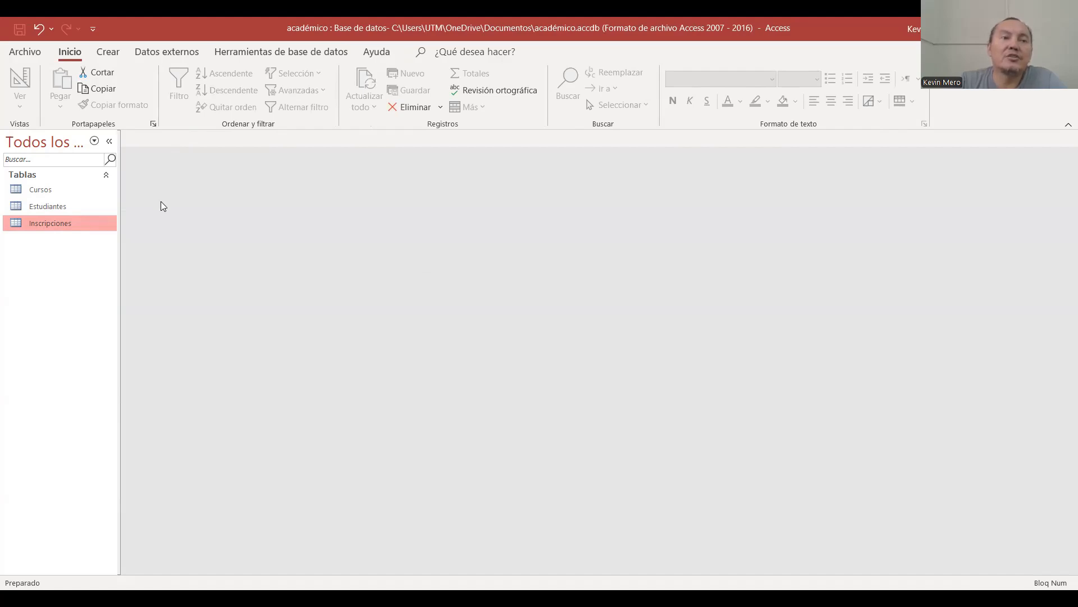
- Open the database relationships diagram and add the Cursos, Estudiantes and Inscripciones tables to it
{"action": "left_click", "coordinate": [254, 52]}
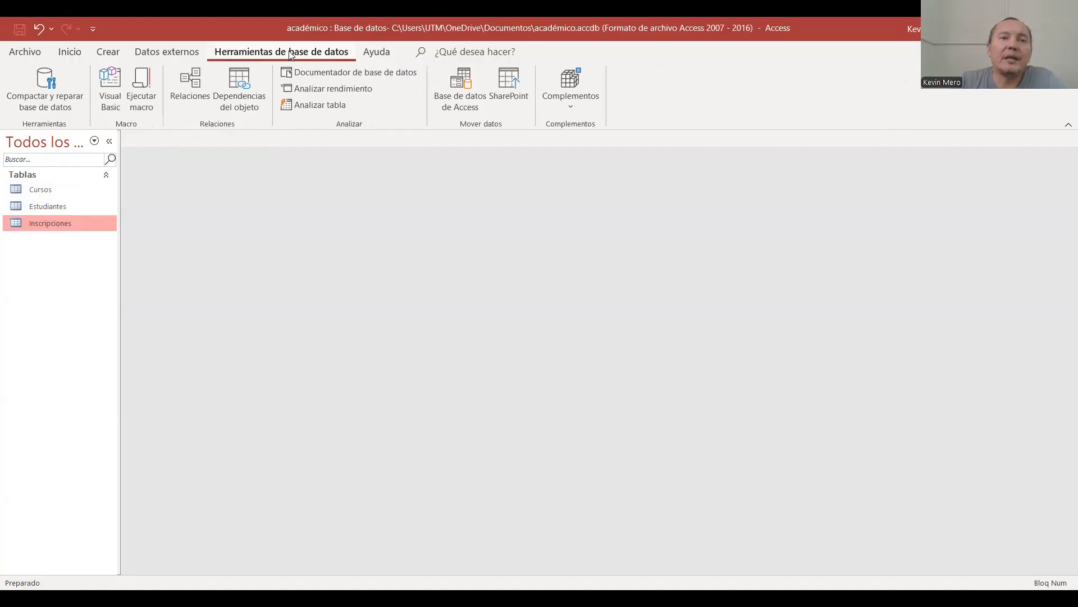
{"action": "left_click", "coordinate": [188, 88]}
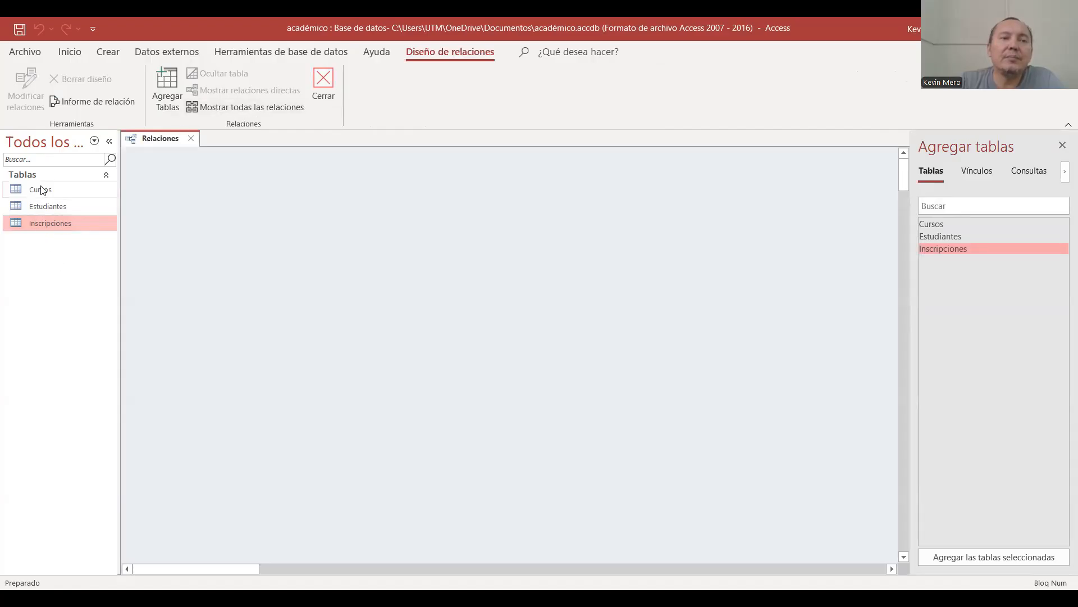
{"action": "left_click_drag", "start_coordinate": [42, 191], "coordinate": [329, 239]}
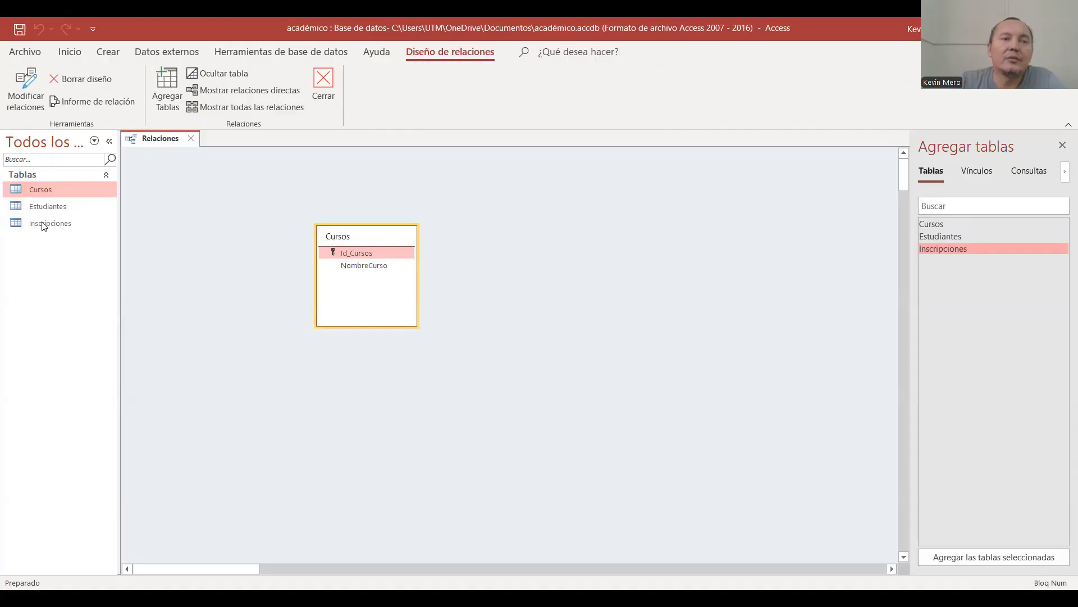
{"action": "left_click_drag", "start_coordinate": [34, 206], "coordinate": [541, 258]}
{"action": "left_click_drag", "start_coordinate": [49, 225], "coordinate": [452, 389]}
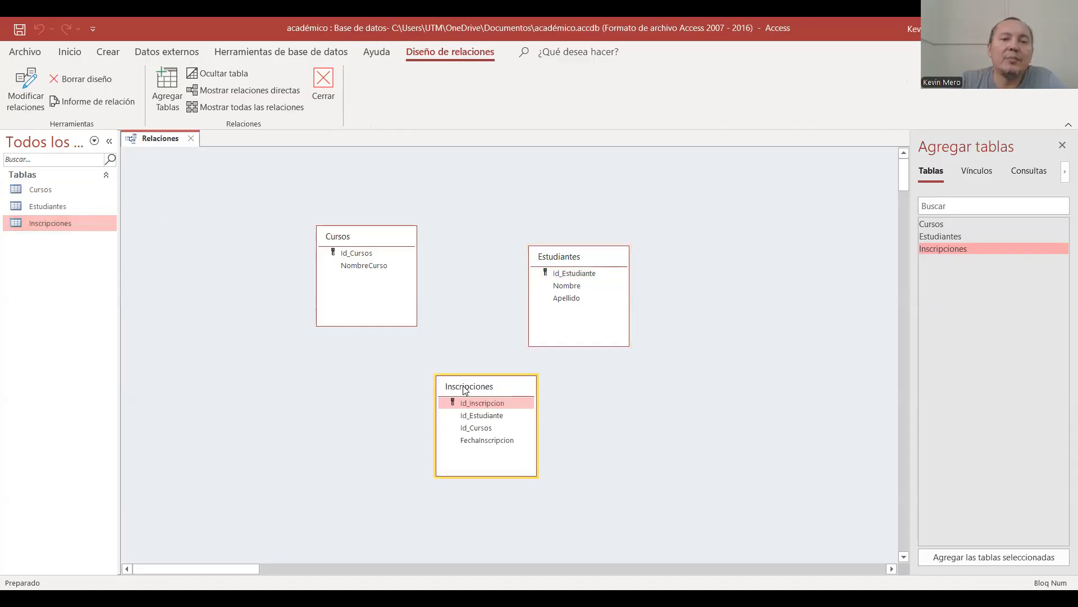
- Hide Inscripciones in the relationships diagram and add it again between Cursos and Estudiantes, spacing the tables apart
{"action": "right_click", "coordinate": [464, 388]}
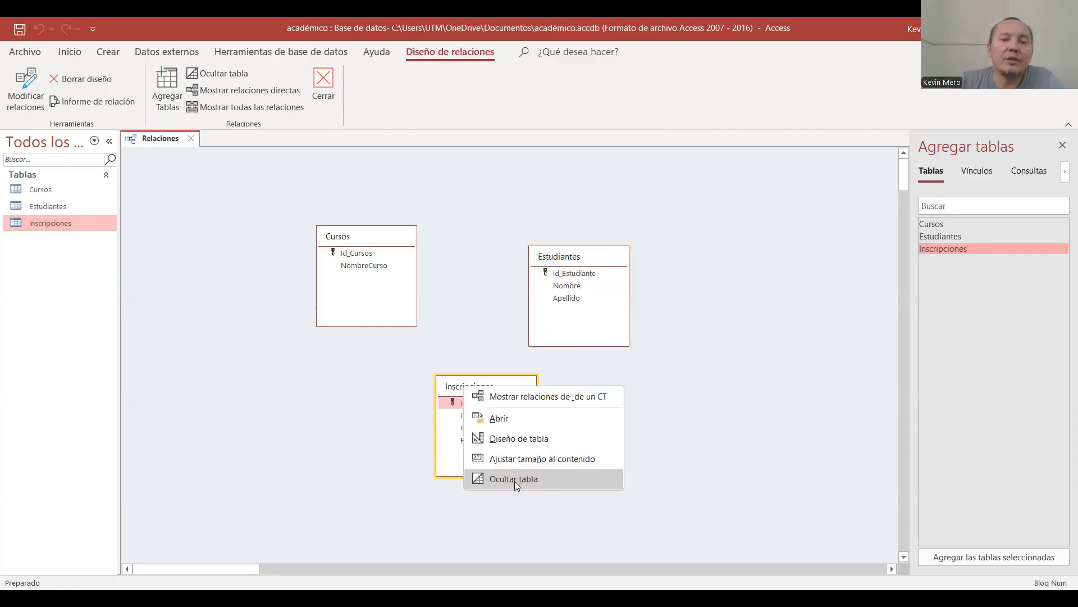
{"action": "left_click", "coordinate": [513, 478]}
{"action": "left_click_drag", "start_coordinate": [373, 234], "coordinate": [308, 223]}
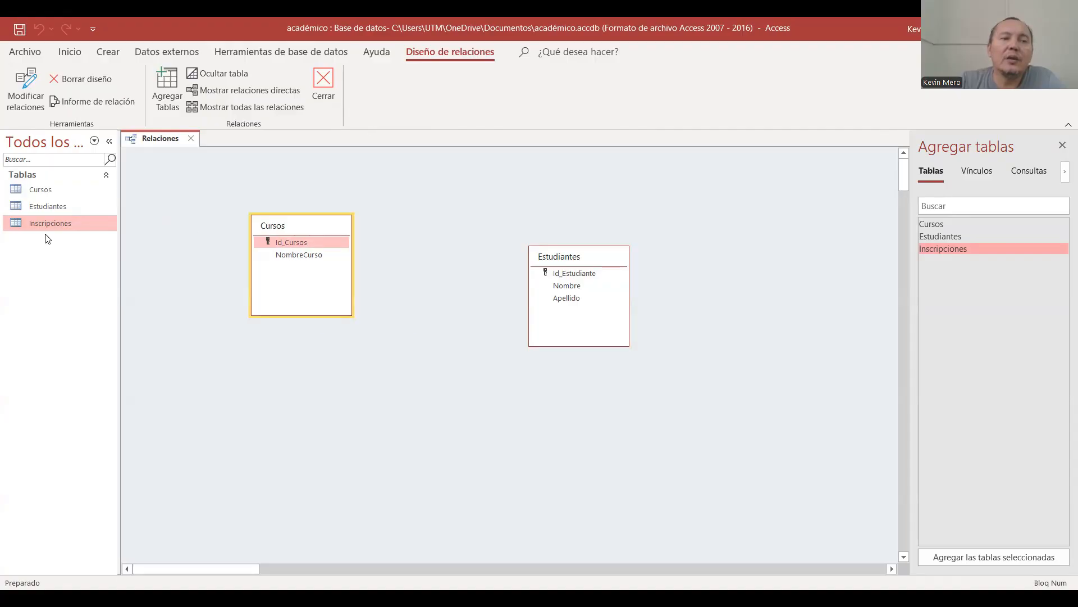
{"action": "left_click_drag", "start_coordinate": [38, 224], "coordinate": [445, 238]}
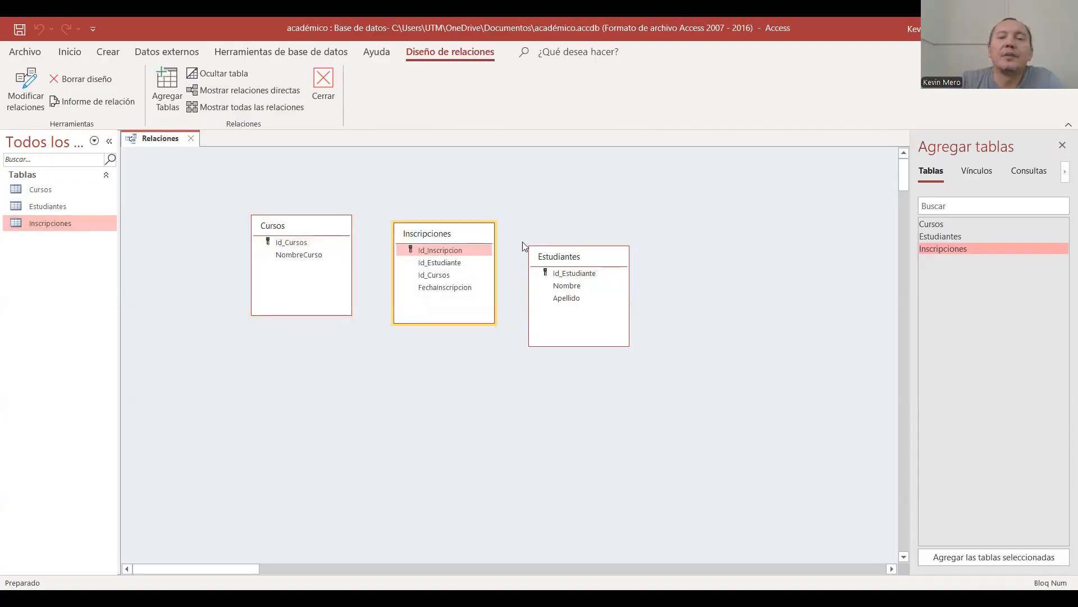
{"action": "left_click_drag", "start_coordinate": [585, 260], "coordinate": [634, 221]}
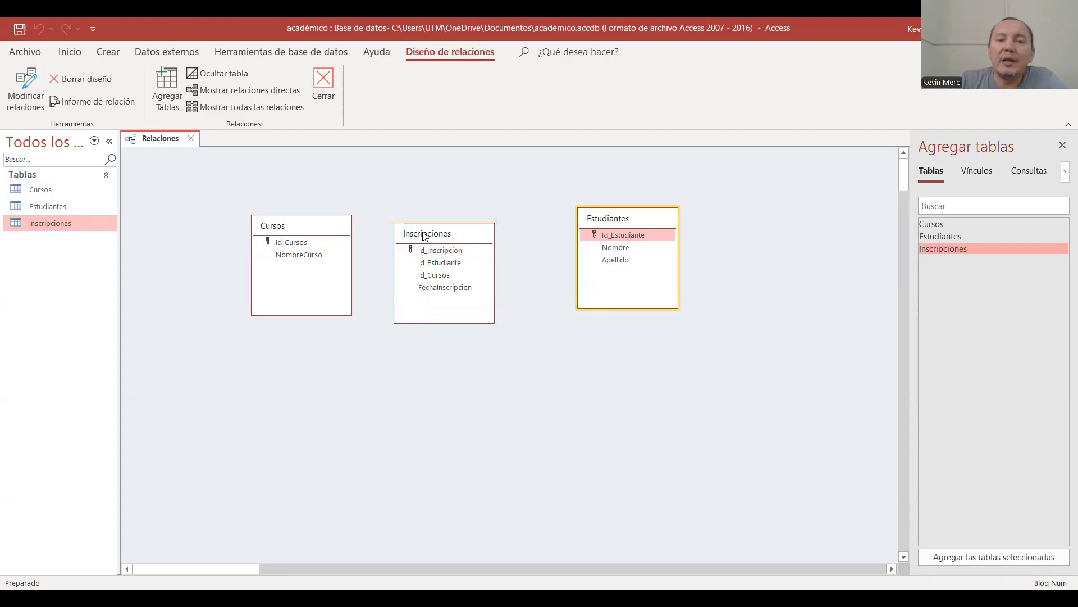
{"action": "left_click_drag", "start_coordinate": [425, 236], "coordinate": [448, 235]}
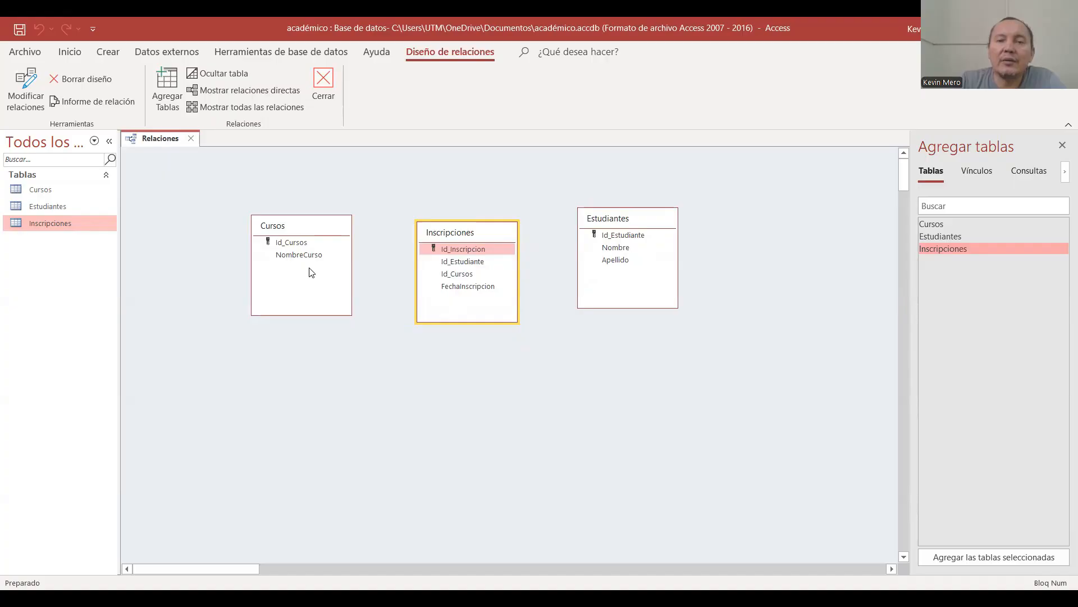
- Swap Cursos and Estudiantes in the diagram so the tables run Estudiantes, Inscripciones, Cursos
{"action": "left_click", "coordinate": [297, 227]}
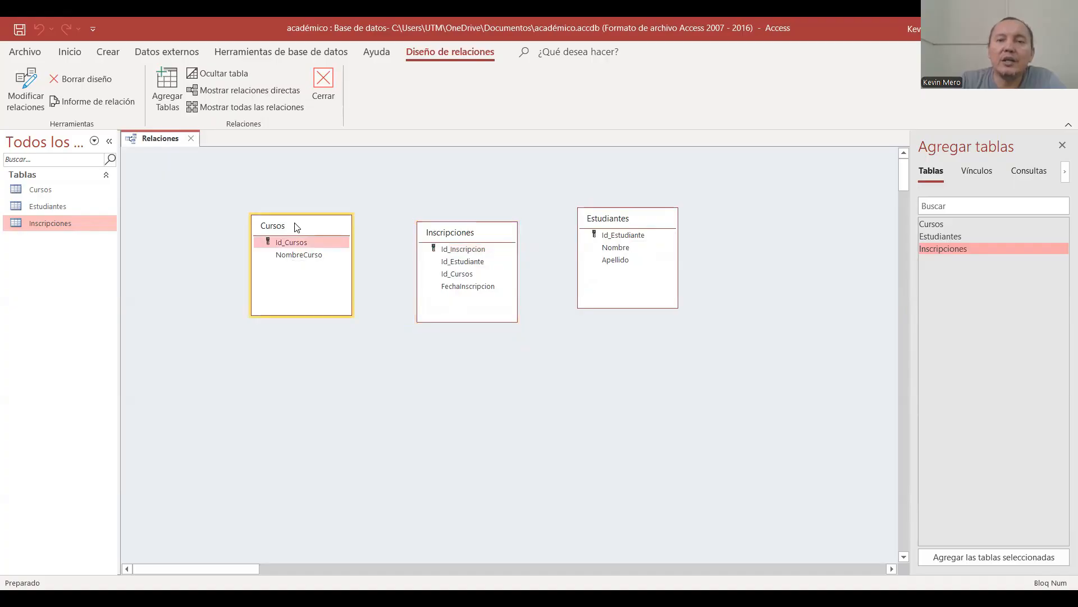
{"action": "left_click_drag", "start_coordinate": [297, 227], "coordinate": [600, 326]}
{"action": "left_click_drag", "start_coordinate": [612, 219], "coordinate": [248, 218]}
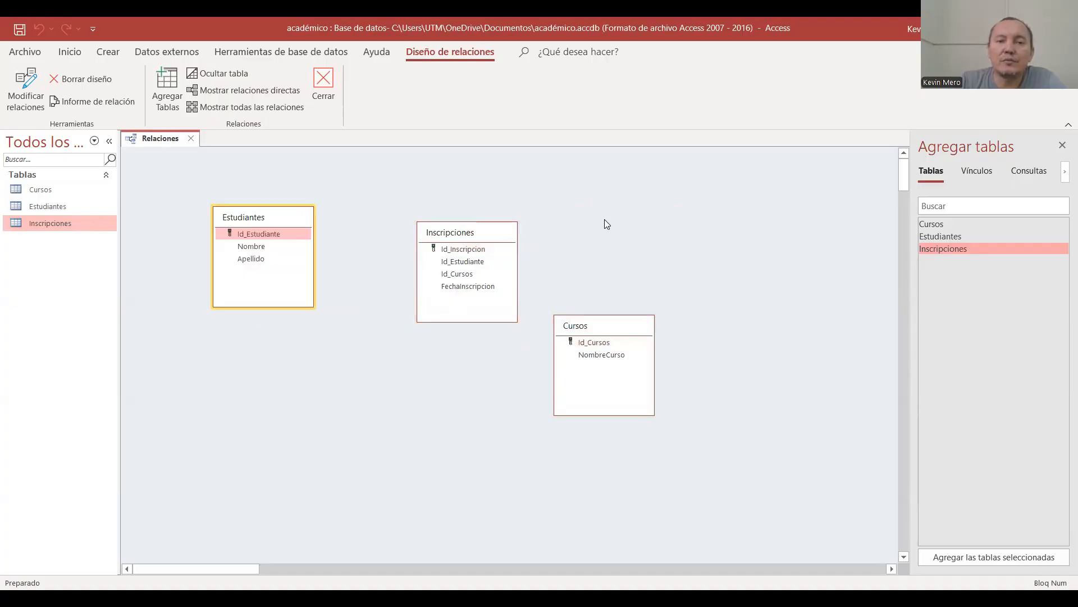
{"action": "left_click_drag", "start_coordinate": [579, 326], "coordinate": [583, 214]}
{"action": "left_click_drag", "start_coordinate": [479, 232], "coordinate": [442, 229]}
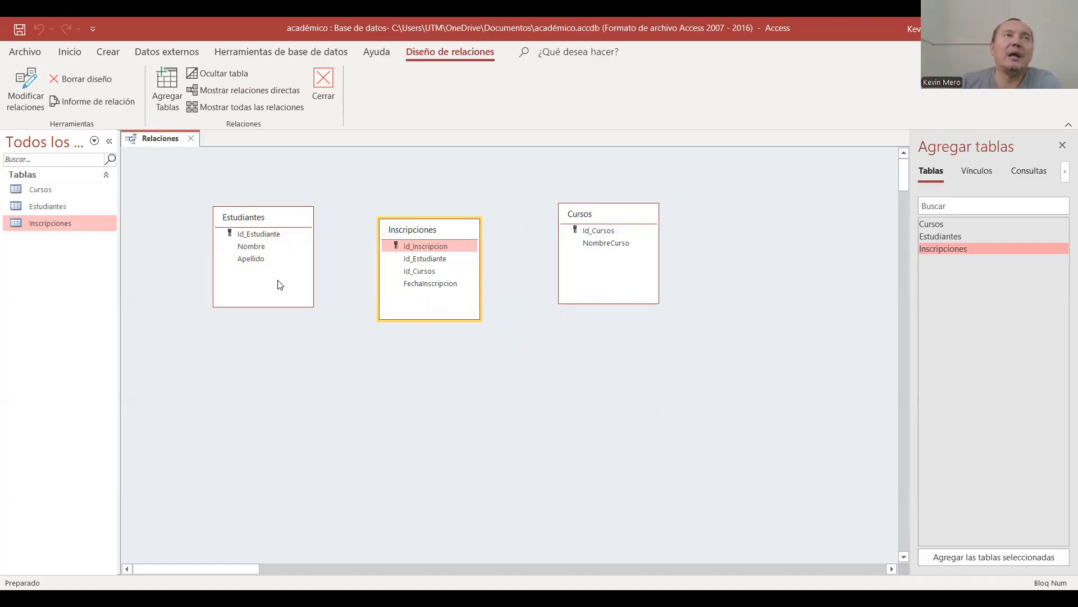
- Reposition the three tables so that Inscripciones sits slightly below and between Estudiantes and Cursos
{"action": "left_click", "coordinate": [284, 221]}
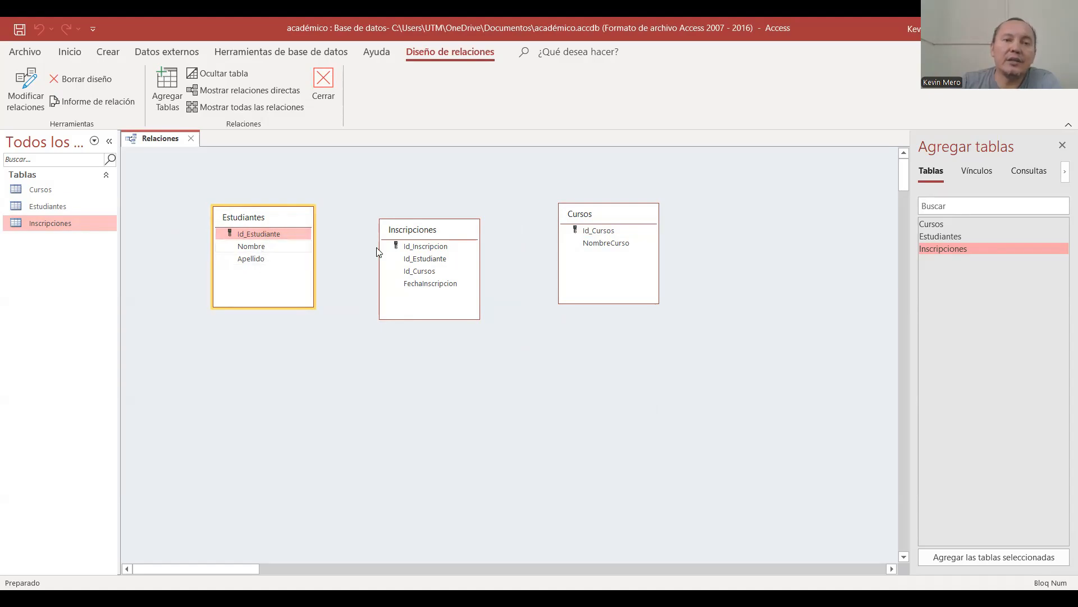
{"action": "left_click_drag", "start_coordinate": [420, 231], "coordinate": [424, 215]}
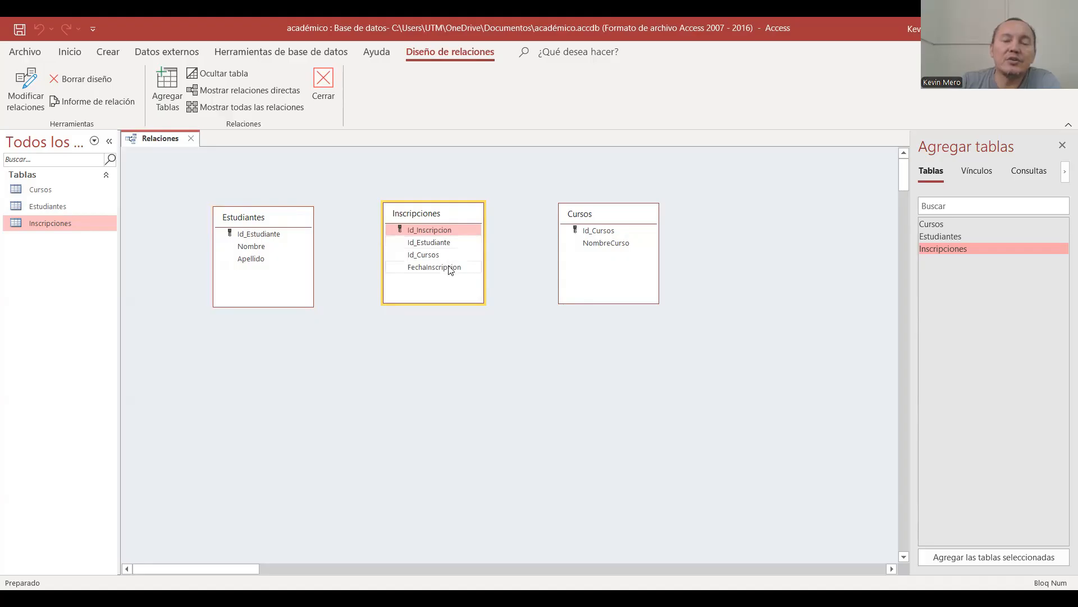
{"action": "left_click", "coordinate": [591, 232]}
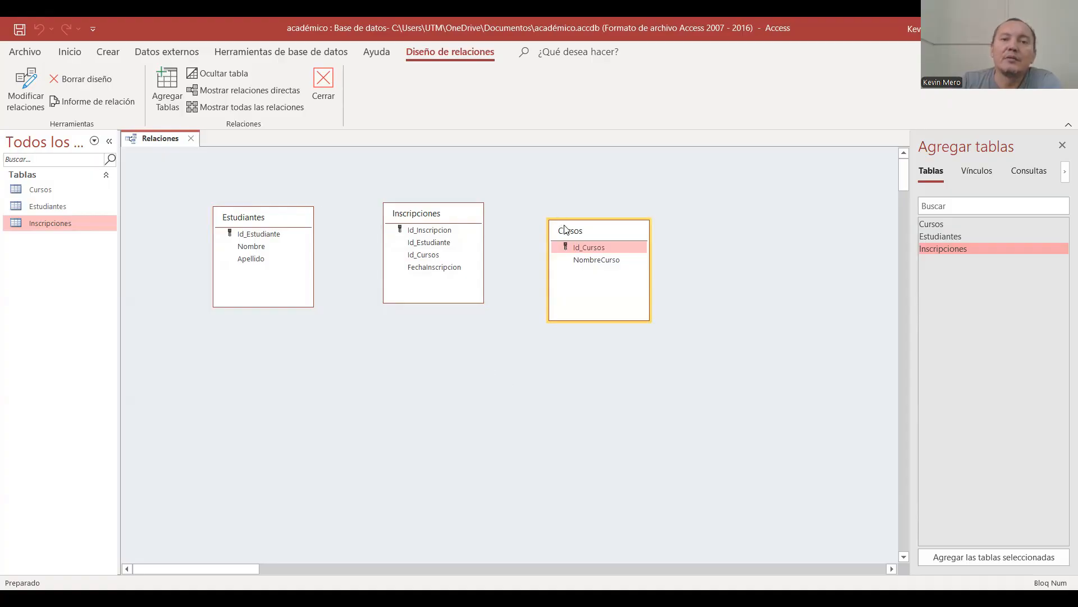
{"action": "left_click_drag", "start_coordinate": [564, 229], "coordinate": [561, 211]}
{"action": "mouse_move", "coordinate": [458, 213]}
{"action": "left_mouse_down"}
{"action": "mouse_move", "coordinate": [439, 239]}
{"action": "mouse_move", "coordinate": [443, 228]}
{"action": "left_mouse_up"}
{"action": "left_click_drag", "start_coordinate": [272, 219], "coordinate": [287, 203]}
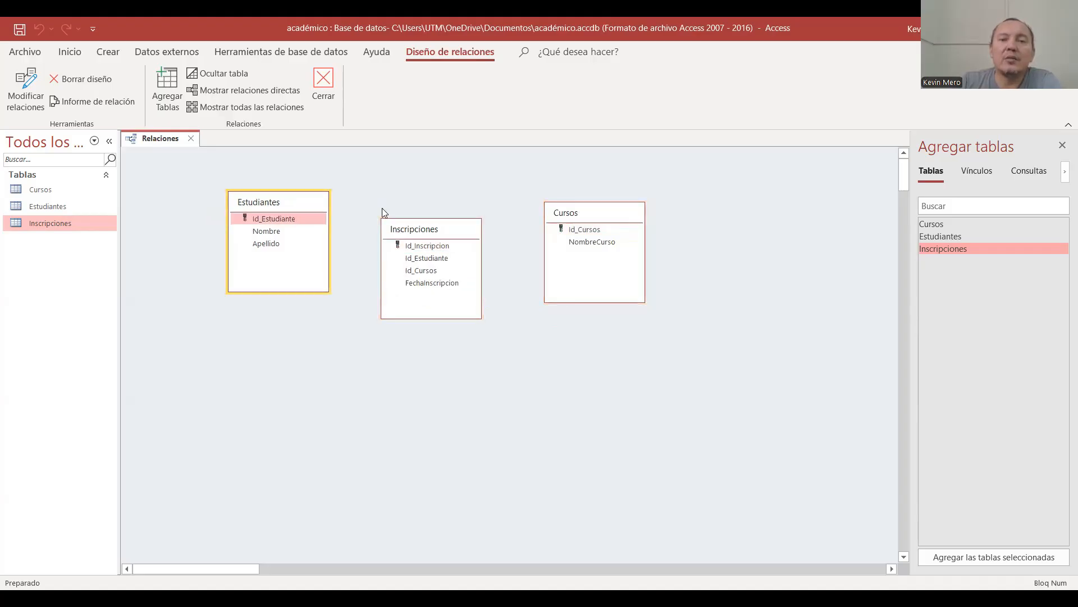
{"action": "left_click", "coordinate": [615, 211]}
{"action": "left_click_drag", "start_coordinate": [600, 202], "coordinate": [587, 192]}
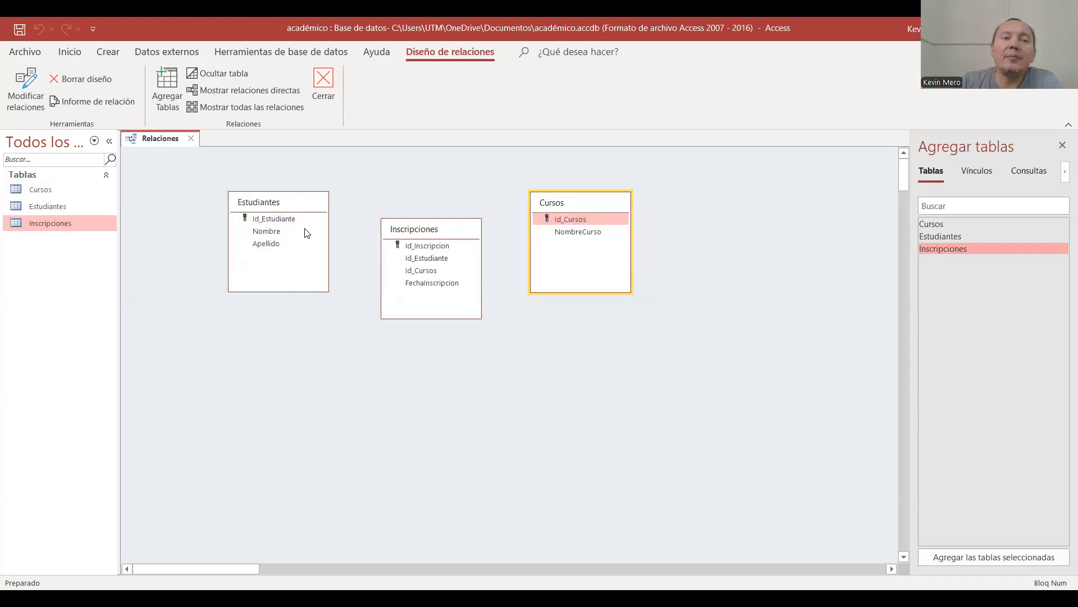
- Start a relationship from Id_Estudiante in Estudiantes to Id_Estudiante in Inscripciones
{"action": "left_click", "coordinate": [289, 222]}
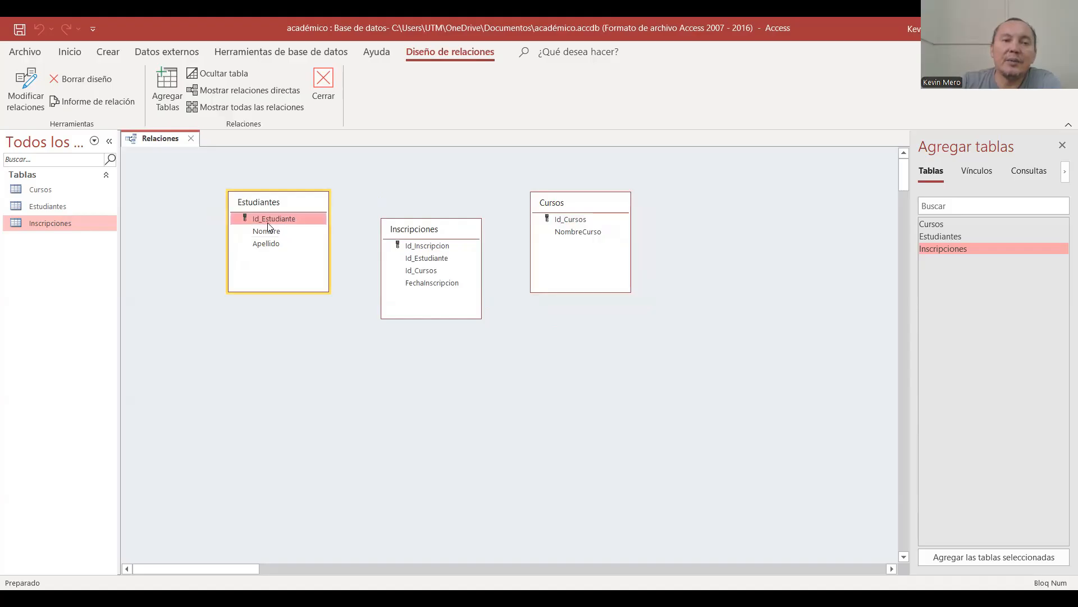
{"action": "left_click", "coordinate": [416, 259]}
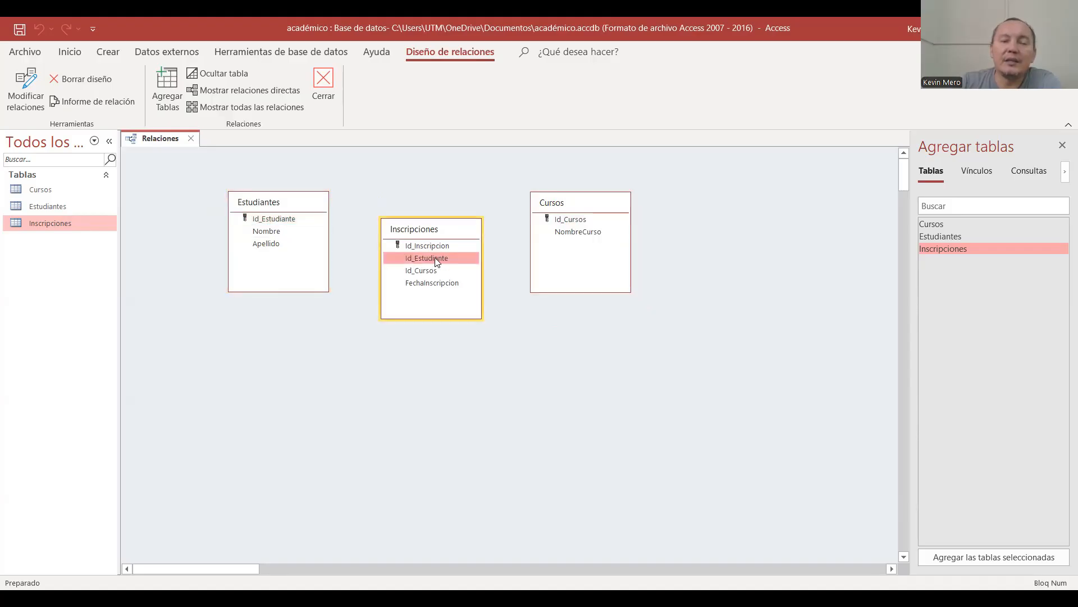
{"action": "left_click", "coordinate": [263, 220]}
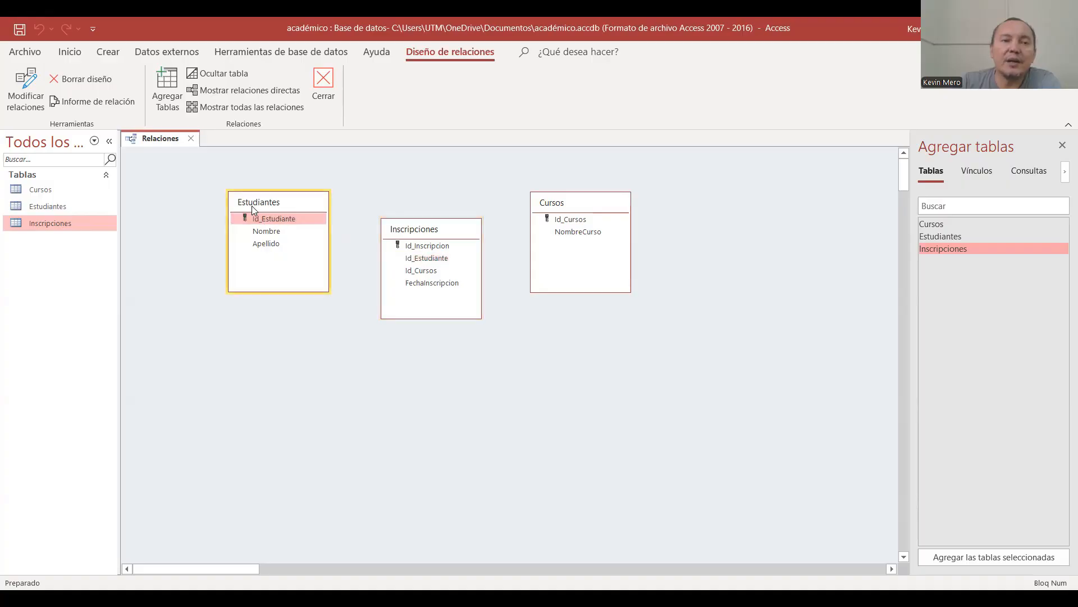
{"action": "left_click", "coordinate": [257, 219]}
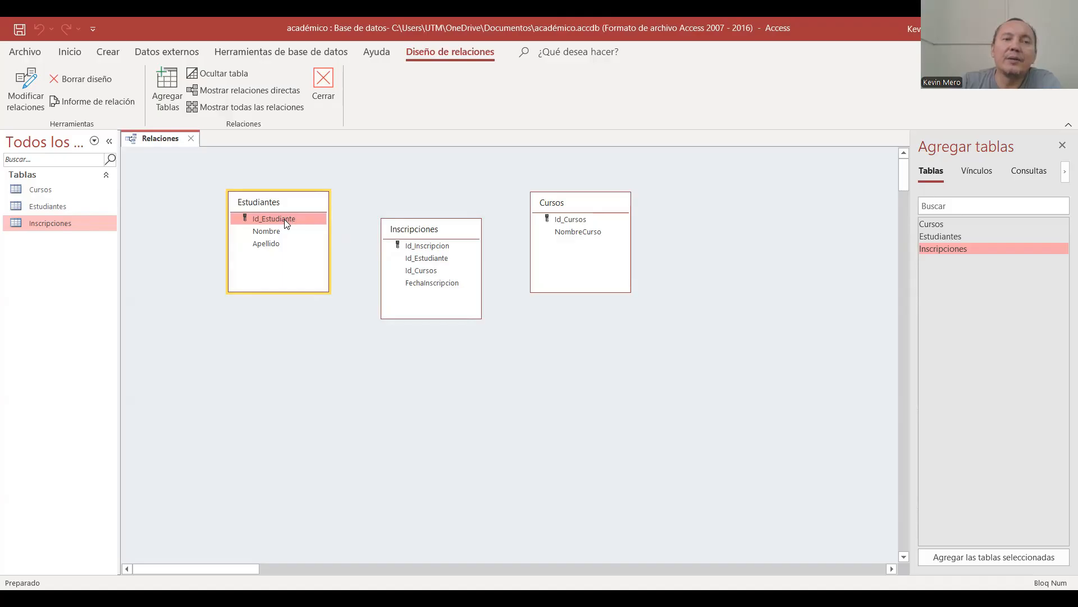
{"action": "left_click_drag", "start_coordinate": [287, 224], "coordinate": [425, 258]}
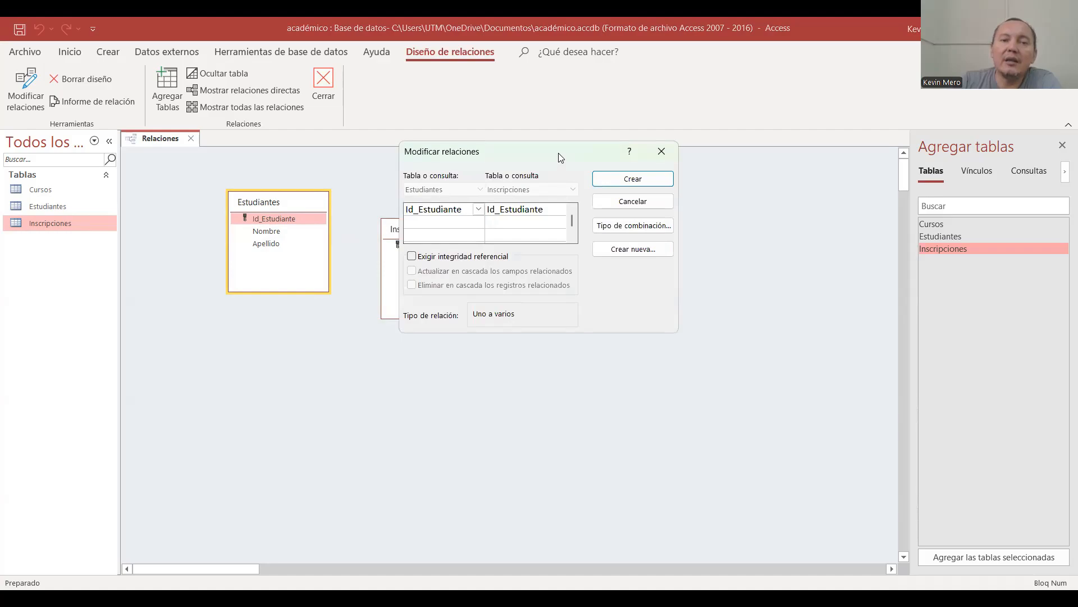
- Check the paired Id_Estudiante fields of the new relationship and enforce referential integrity on it
{"action": "left_click_drag", "start_coordinate": [558, 153], "coordinate": [507, 310]}
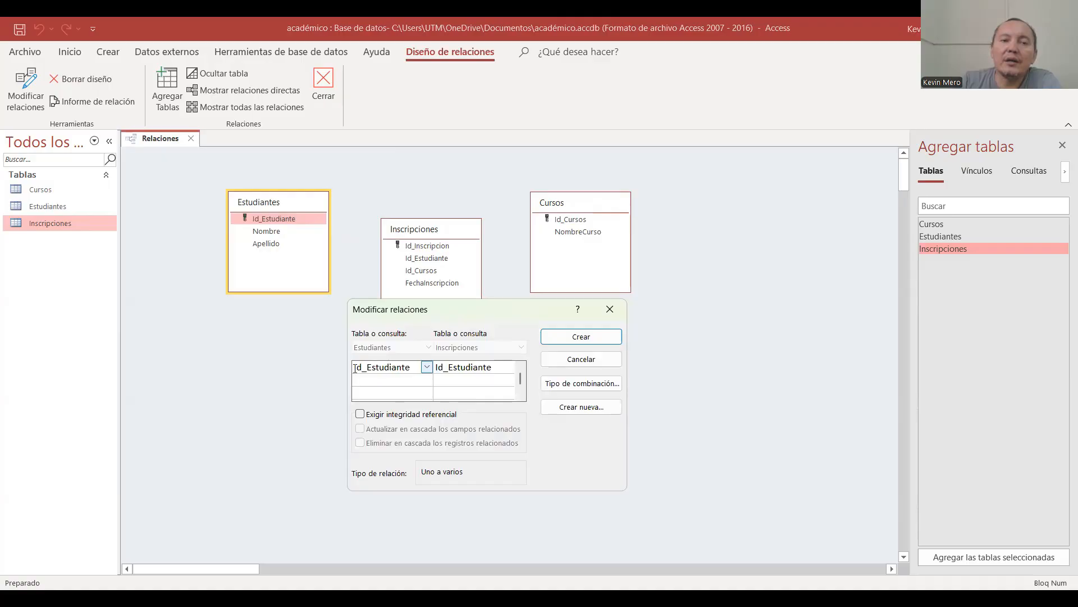
{"action": "left_click", "coordinate": [382, 367]}
{"action": "left_click", "coordinate": [381, 379]}
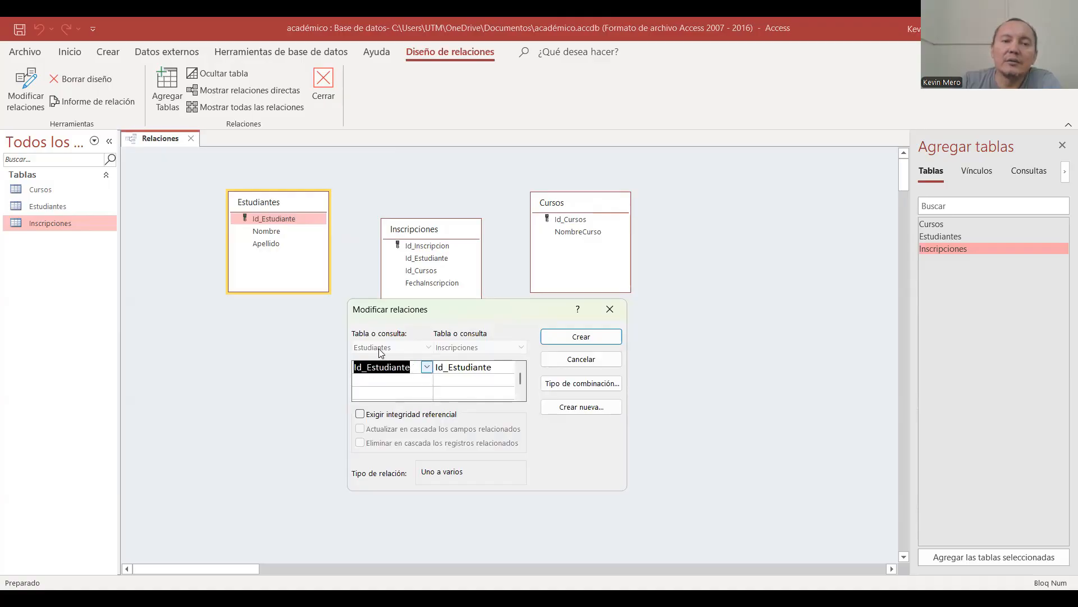
{"action": "left_click", "coordinate": [468, 367]}
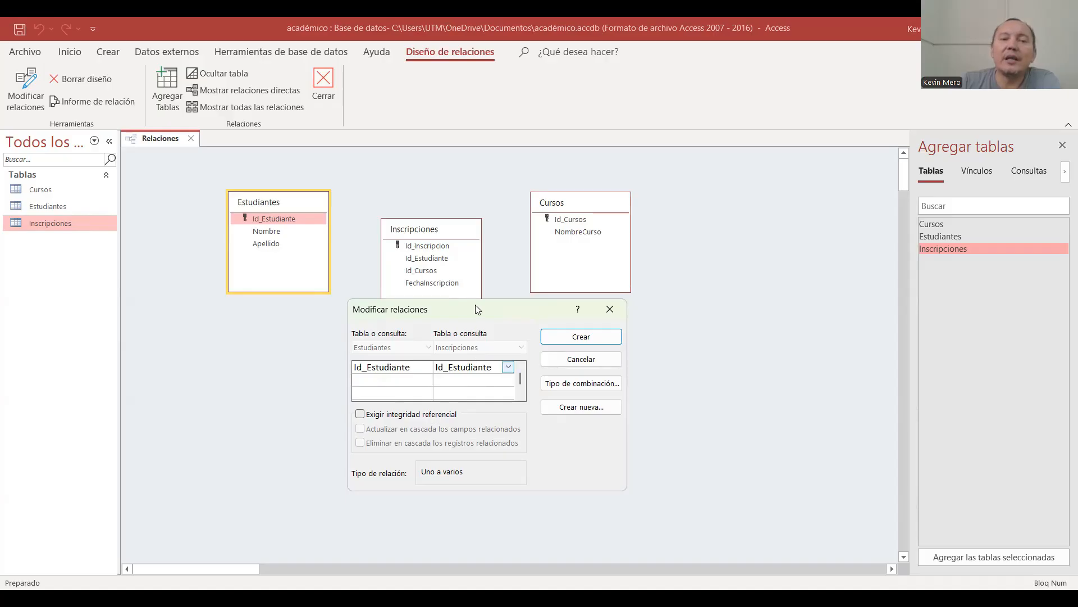
{"action": "left_click_drag", "start_coordinate": [476, 308], "coordinate": [435, 168]}
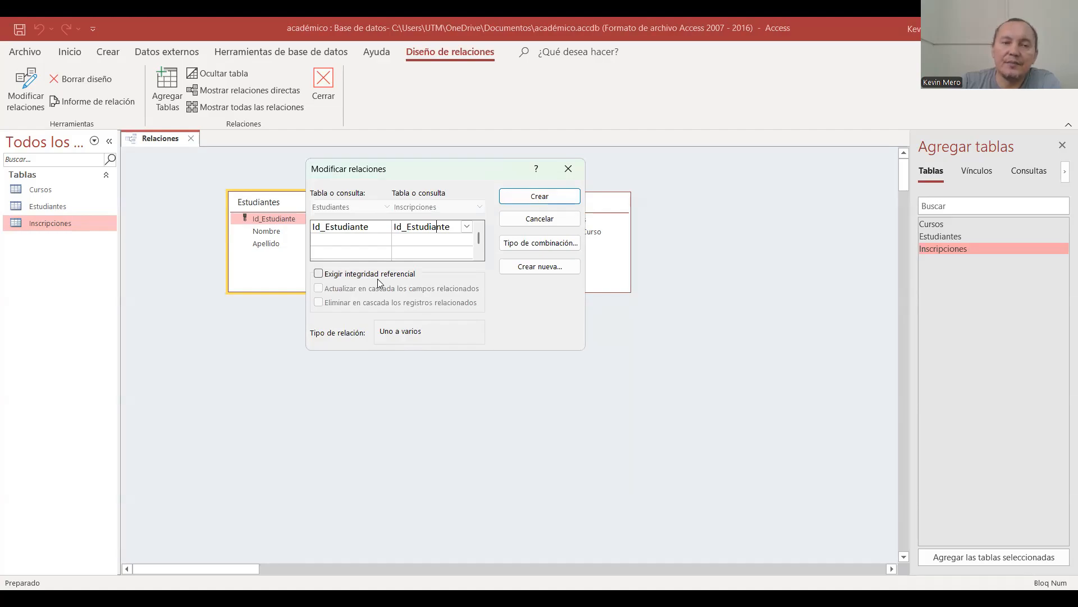
{"action": "left_click", "coordinate": [319, 275]}
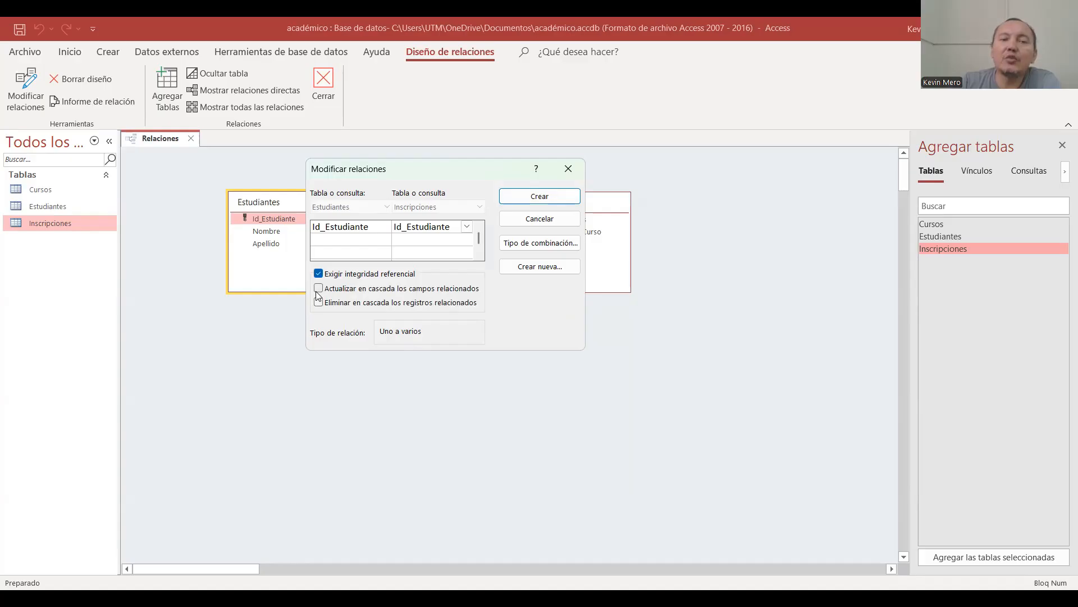
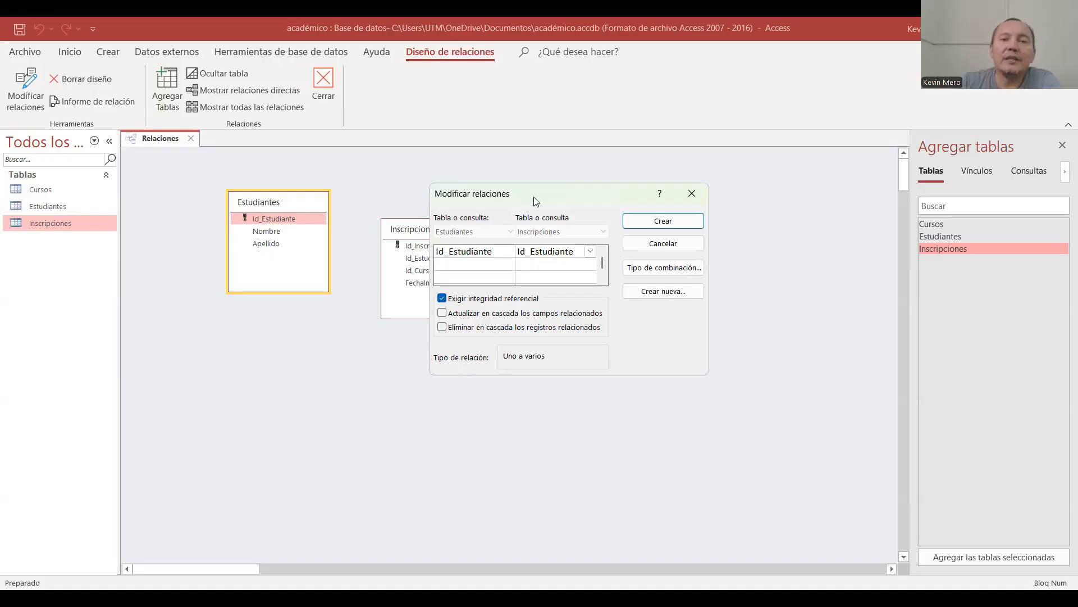
- Enable cascading updates of related fields for the Estudiantes–Inscripciones relationship and compare its settings with the tables in the diagram
{"action": "left_click_drag", "start_coordinate": [534, 197], "coordinate": [656, 201]}
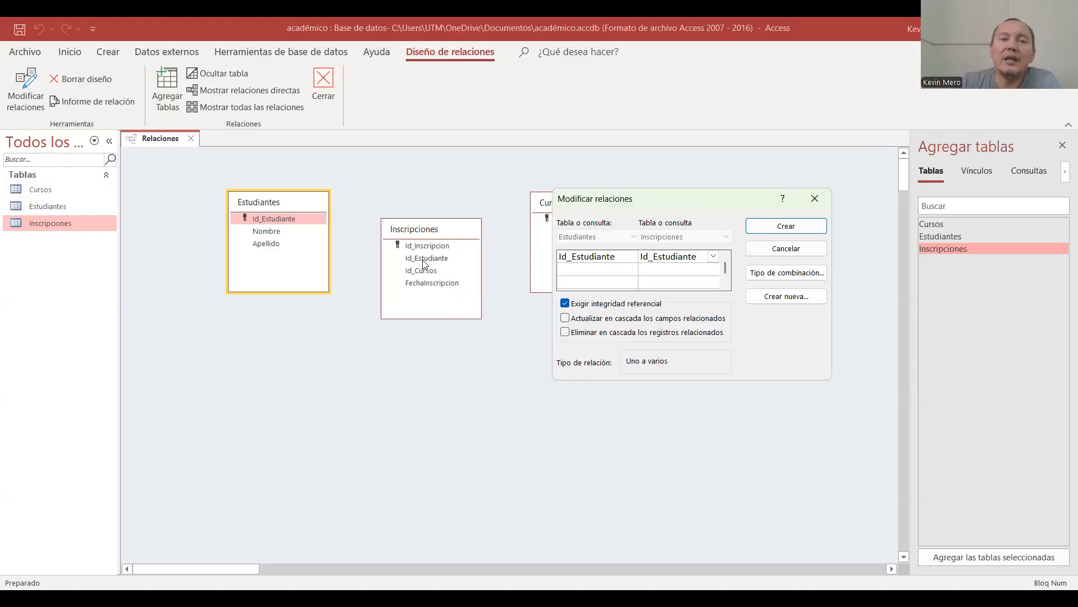
{"action": "left_click", "coordinate": [565, 319]}
{"action": "left_click_drag", "start_coordinate": [683, 202], "coordinate": [582, 202]}
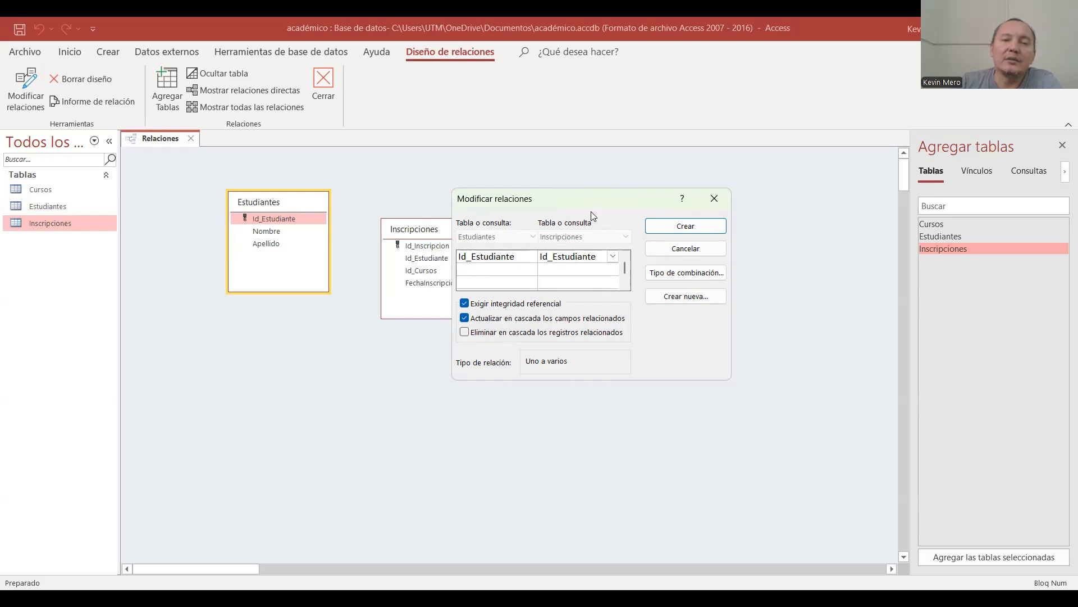
{"action": "left_click_drag", "start_coordinate": [591, 205], "coordinate": [713, 221]}
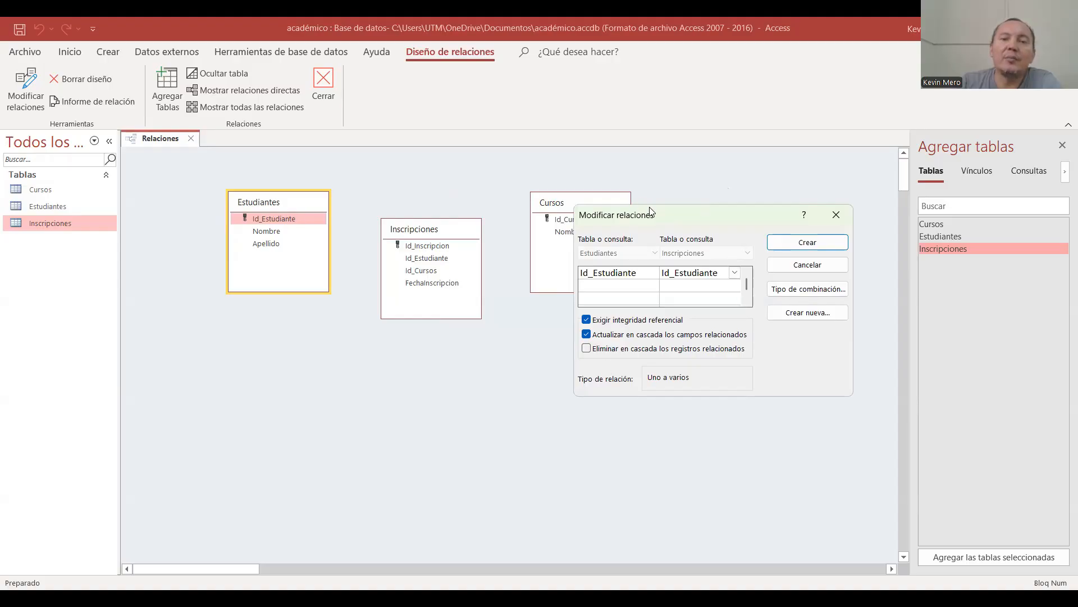
{"action": "left_click_drag", "start_coordinate": [645, 211], "coordinate": [520, 193]}
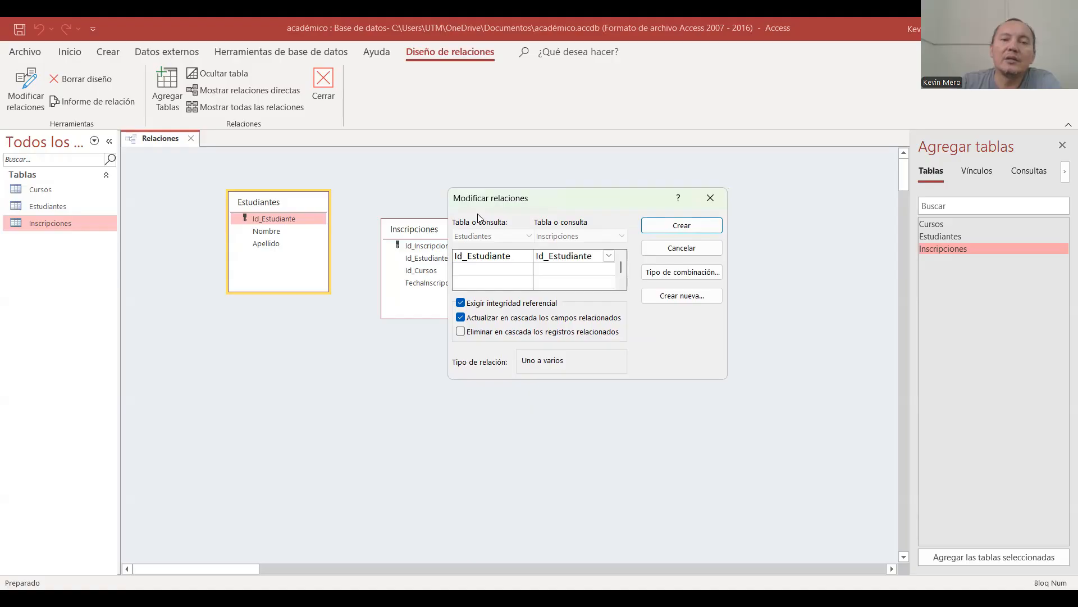
{"action": "left_click_drag", "start_coordinate": [479, 199], "coordinate": [615, 225]}
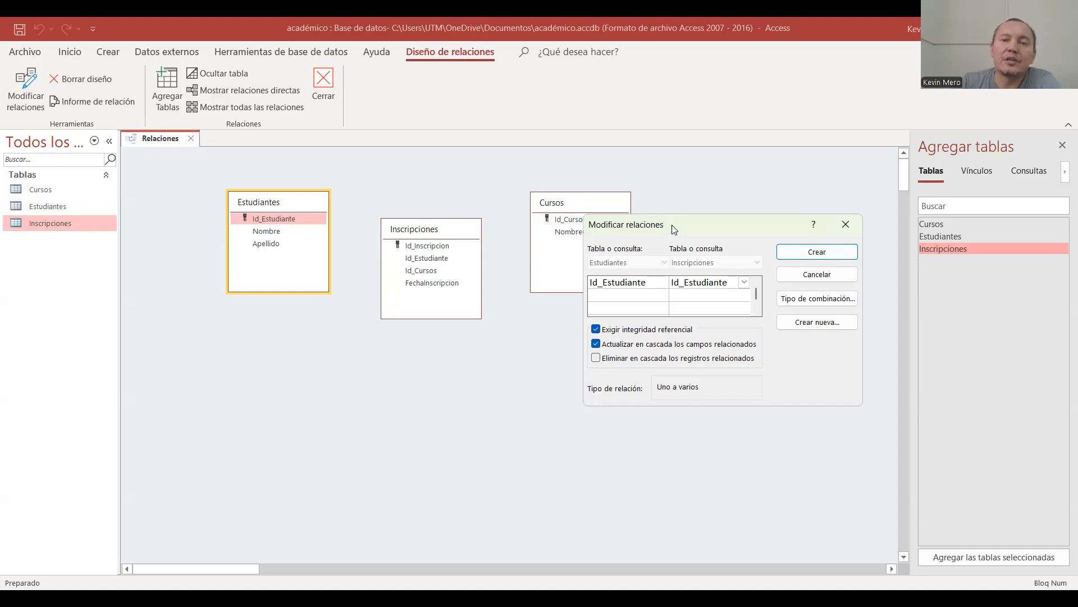
{"action": "left_click_drag", "start_coordinate": [674, 229], "coordinate": [528, 208]}
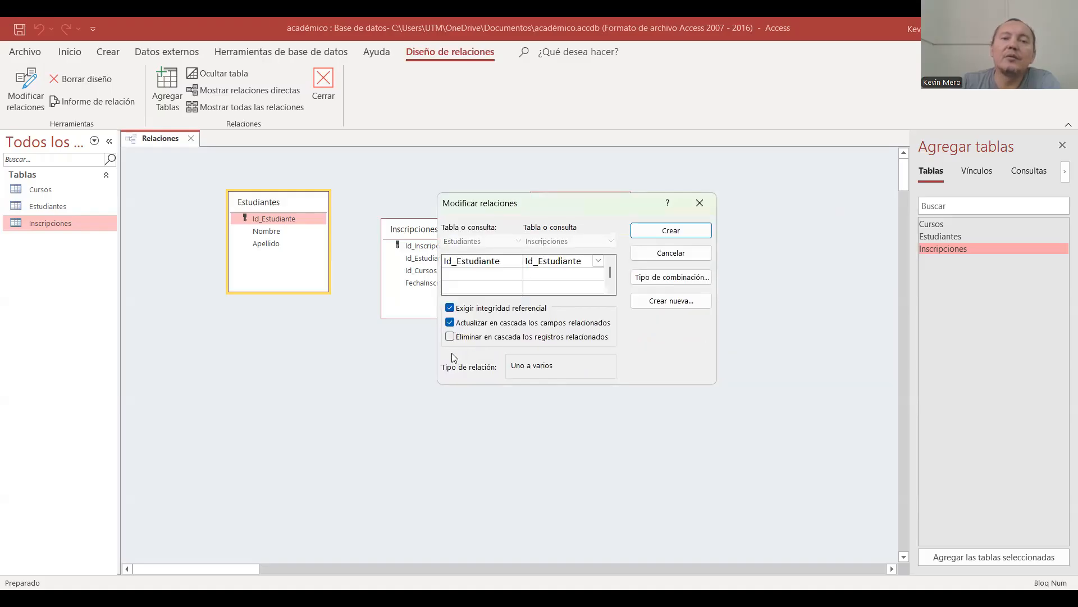
- Create the Estudiantes–Inscripciones relationship with cascading deletion of related records left off
{"action": "left_click", "coordinate": [449, 338]}
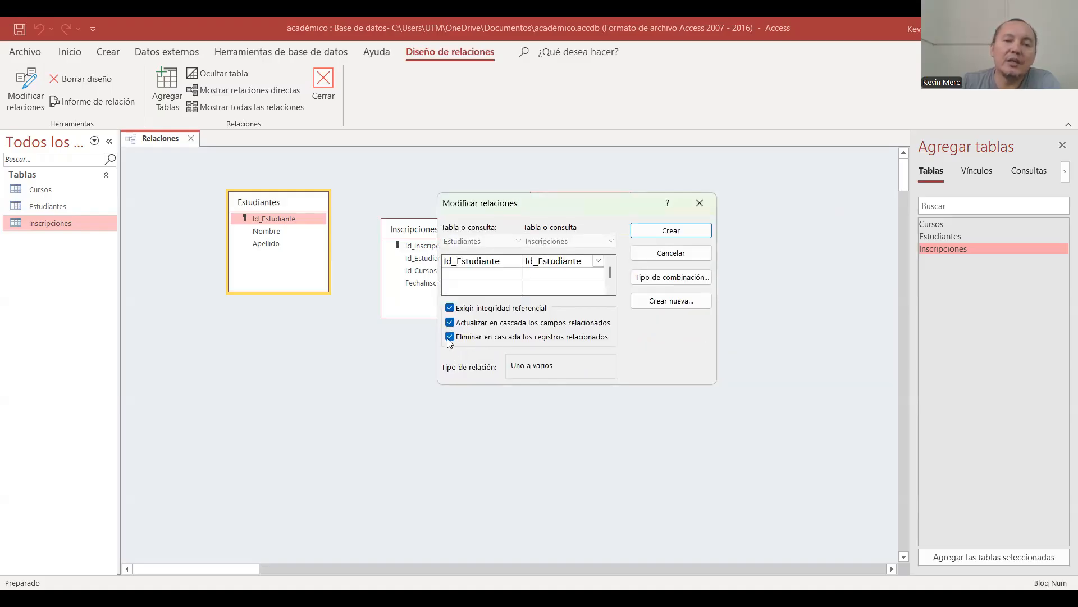
{"action": "left_click", "coordinate": [449, 338]}
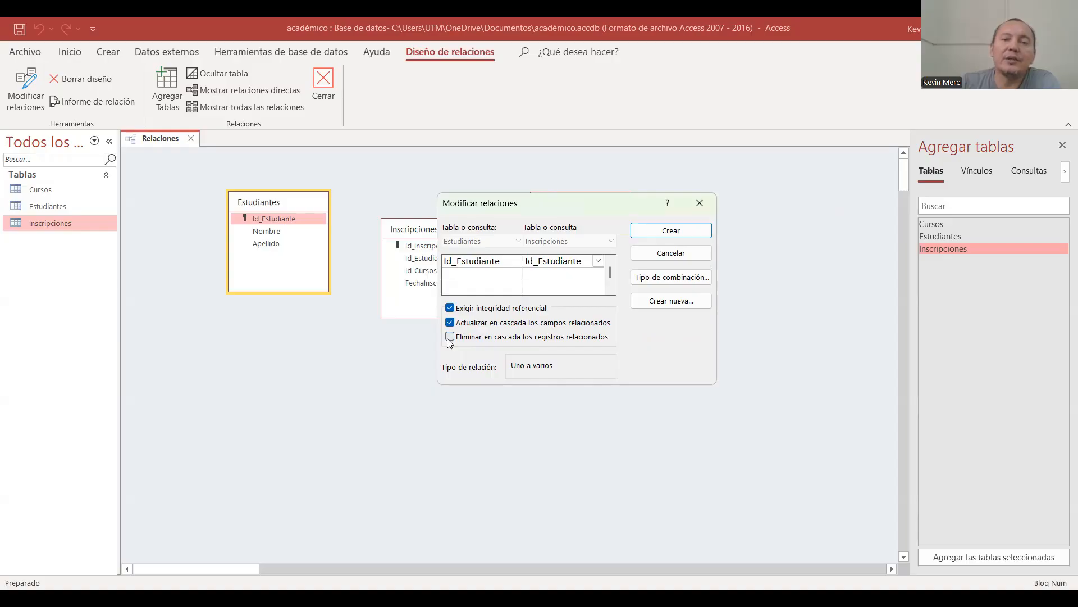
{"action": "left_click", "coordinate": [686, 232]}
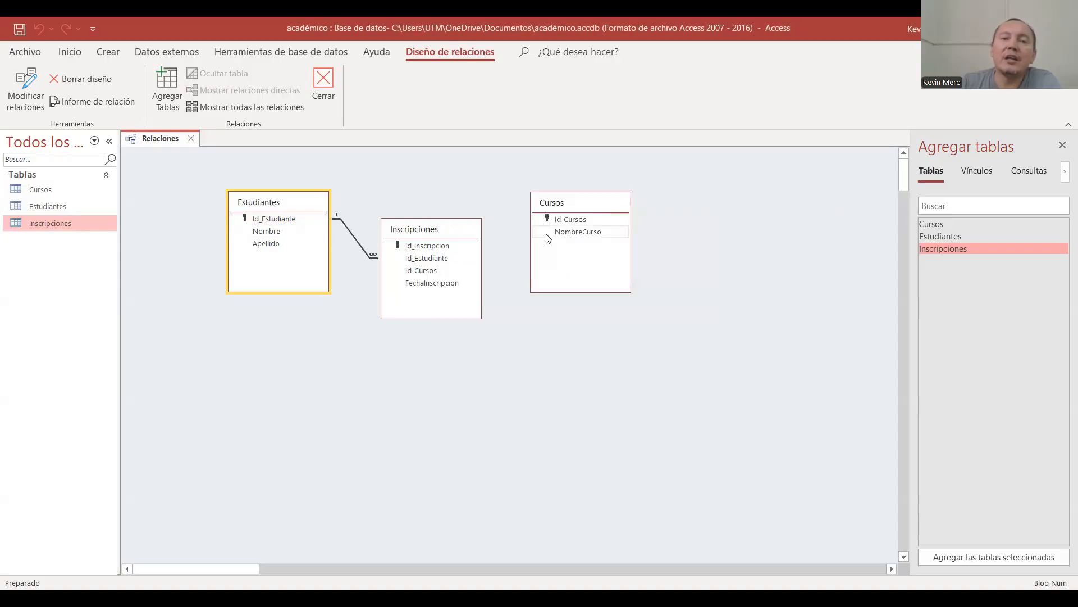
- Relate Id_Cursos in Cursos to Id_Cursos in Inscripciones, enforcing referential integrity with cascading updates of related fields
{"action": "left_click_drag", "start_coordinate": [562, 223], "coordinate": [429, 275]}
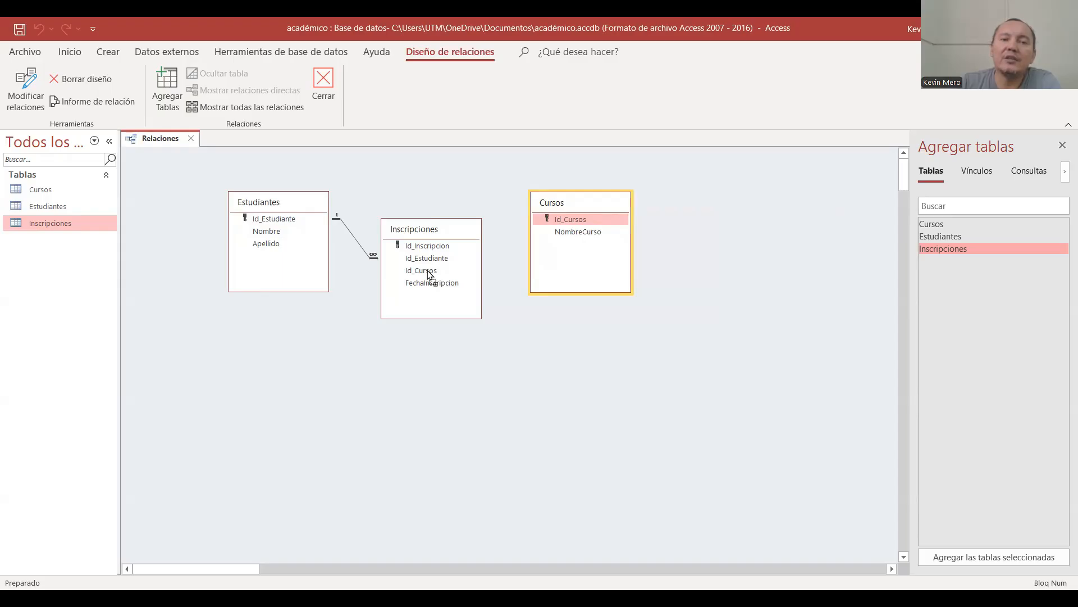
{"action": "left_click_drag", "start_coordinate": [427, 271], "coordinate": [428, 272]}
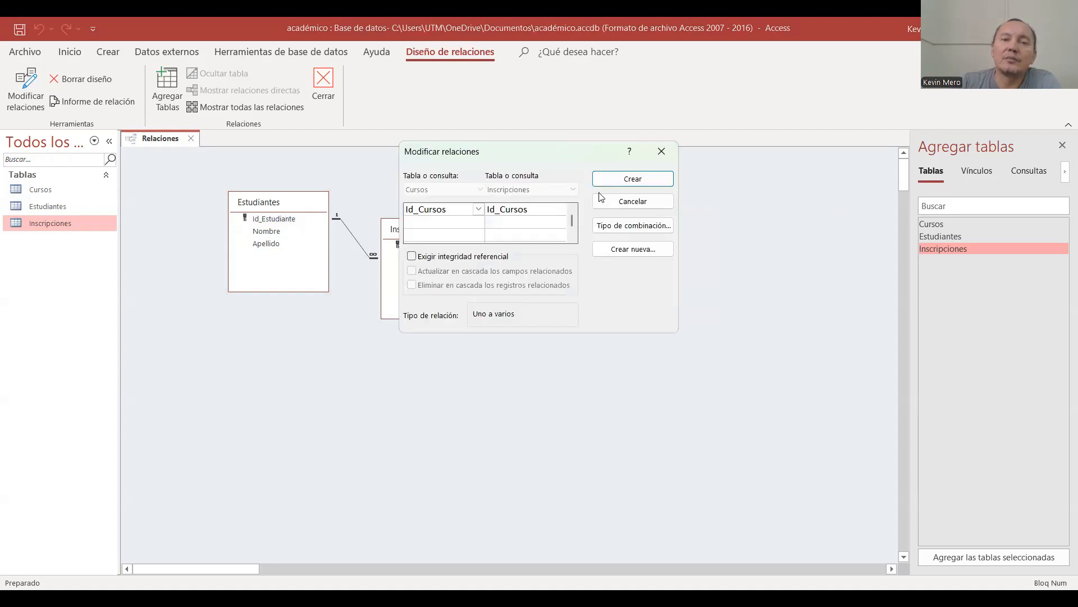
{"action": "left_click_drag", "start_coordinate": [553, 152], "coordinate": [589, 192]}
{"action": "left_click", "coordinate": [463, 297]}
{"action": "left_click", "coordinate": [466, 313]}
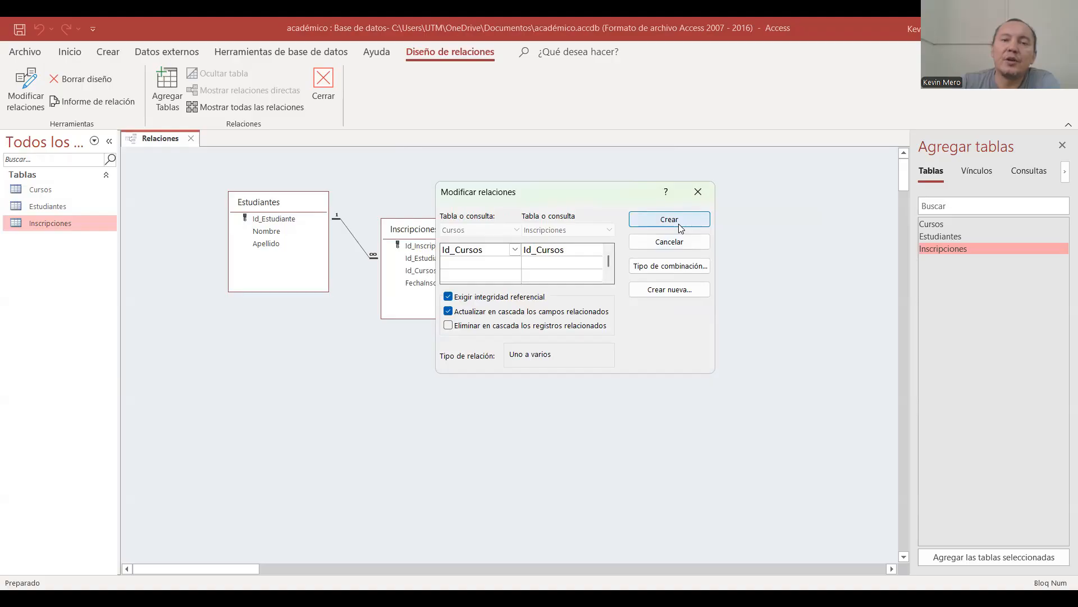
{"action": "left_click", "coordinate": [681, 227]}
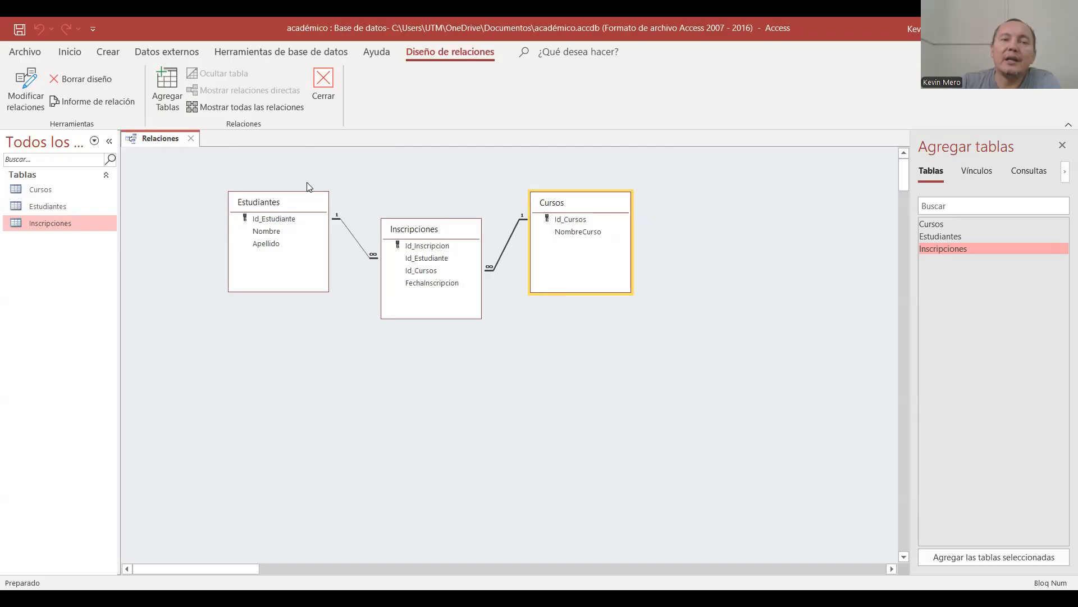
- Close the Relaciones diagram and open the Estudiantes table for data entry
{"action": "right_click", "coordinate": [161, 143]}
{"action": "left_click", "coordinate": [188, 148]}
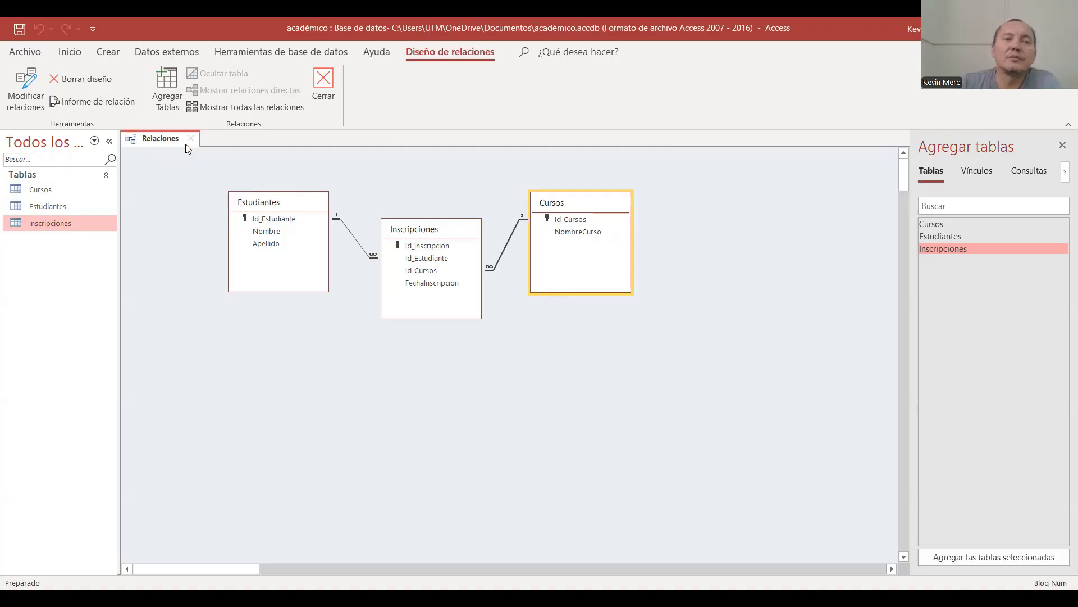
{"action": "left_click", "coordinate": [191, 139]}
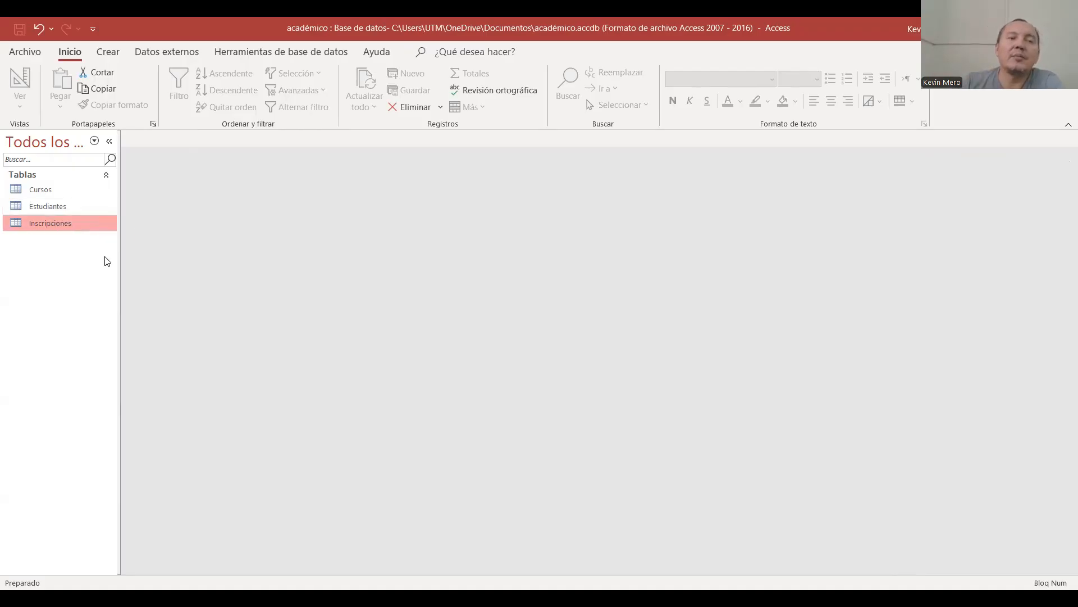
{"action": "left_click", "coordinate": [54, 206]}
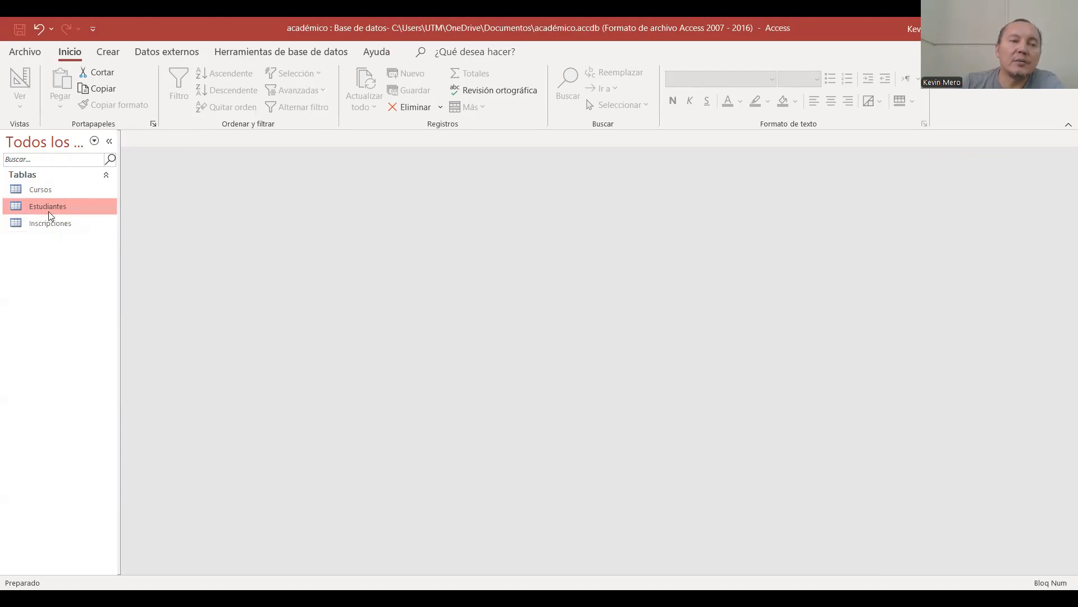
{"action": "double_click", "coordinate": [48, 212]}
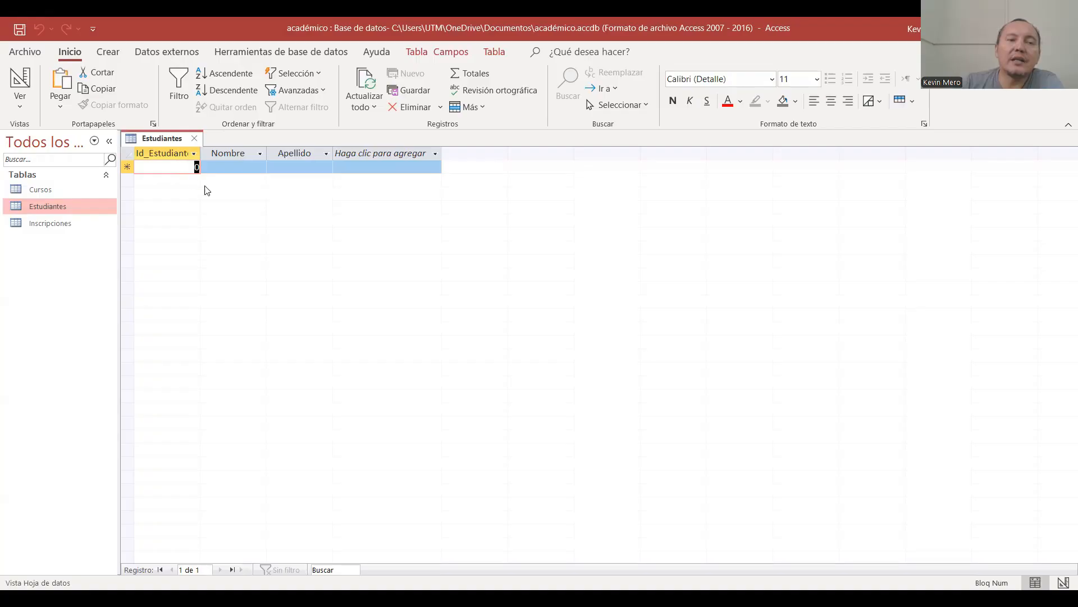
- Fill in the first Estudiantes record with Id_Estudiante 1 and the student's first name and surname
{"action": "type", "text": "1"}
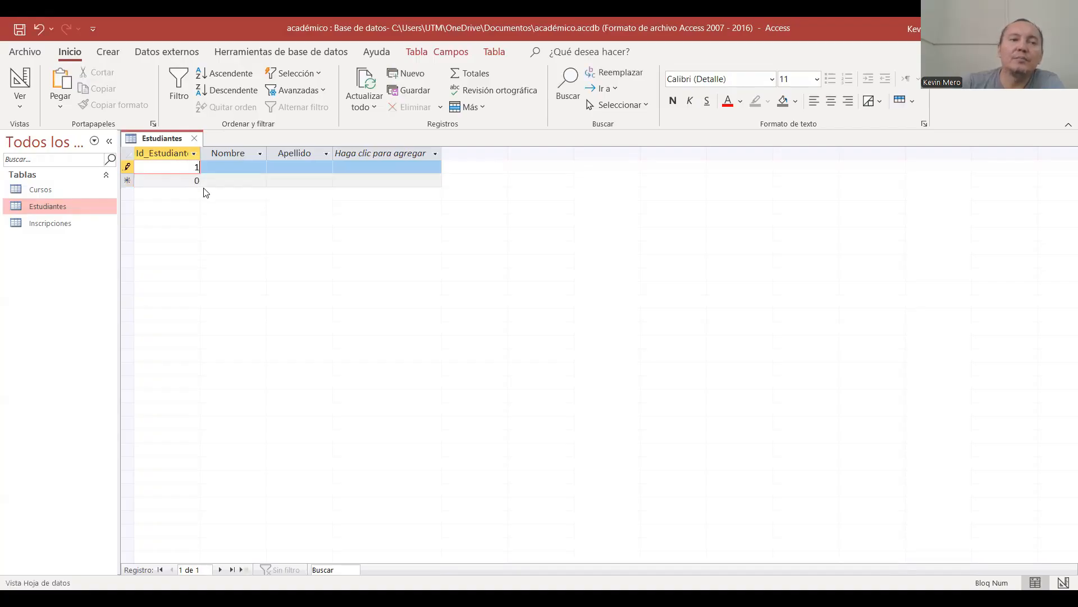
{"action": "left_click", "coordinate": [237, 166]}
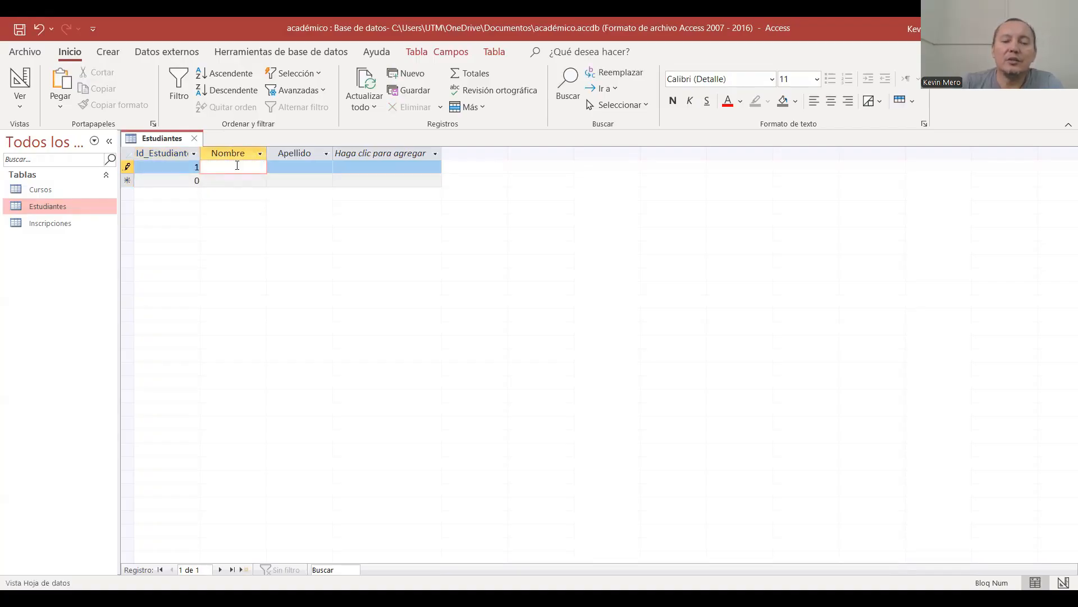
{"action": "type", "text": "Juan"}
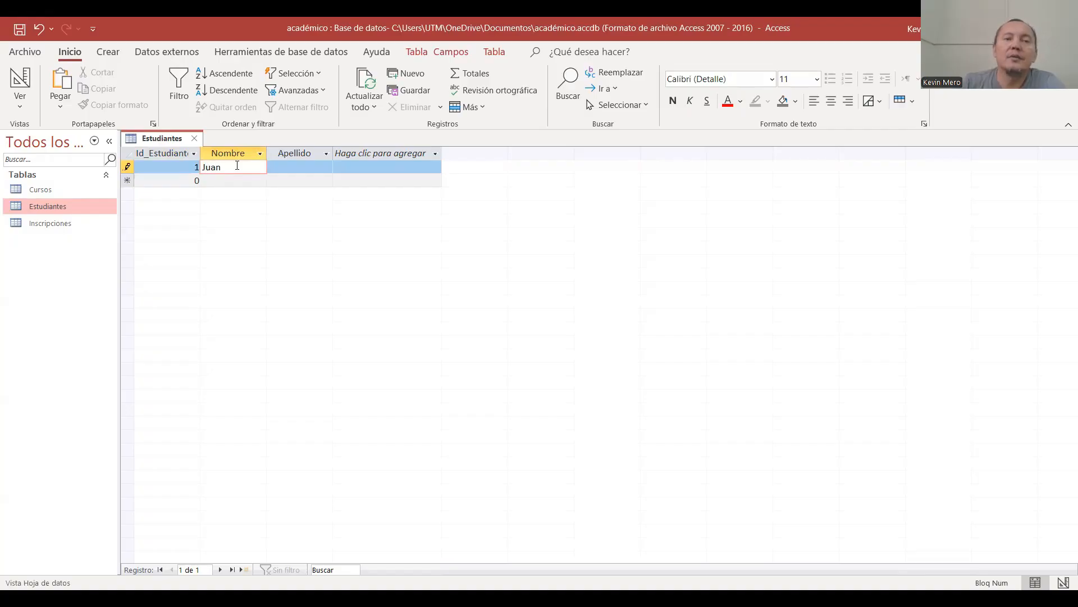
{"action": "left_click", "coordinate": [297, 167]}
{"action": "type", "text": "More"}
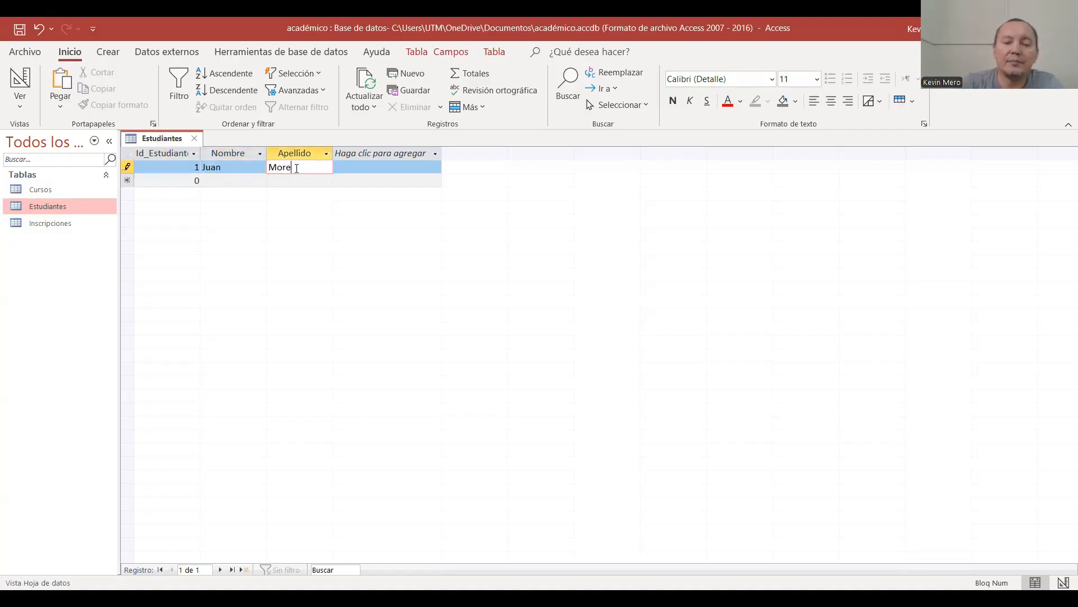
{"action": "type", "text": "ira"}
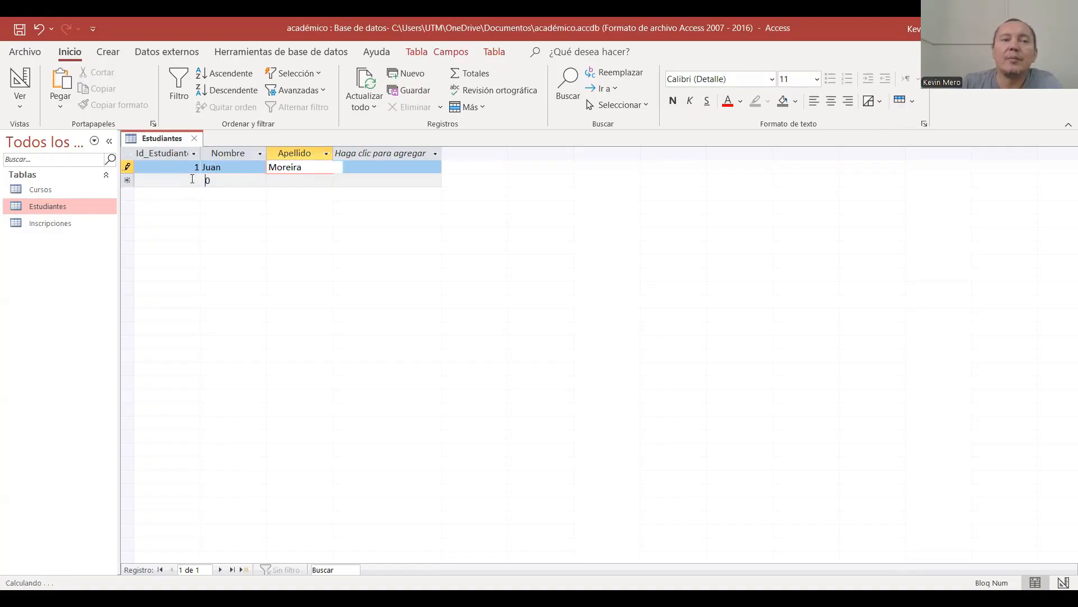
- Try to save a second student record with the repeated Id_Estudiante 1, entering the student's first name and surname
{"action": "left_click", "coordinate": [191, 178]}
{"action": "double_click", "coordinate": [208, 179]}
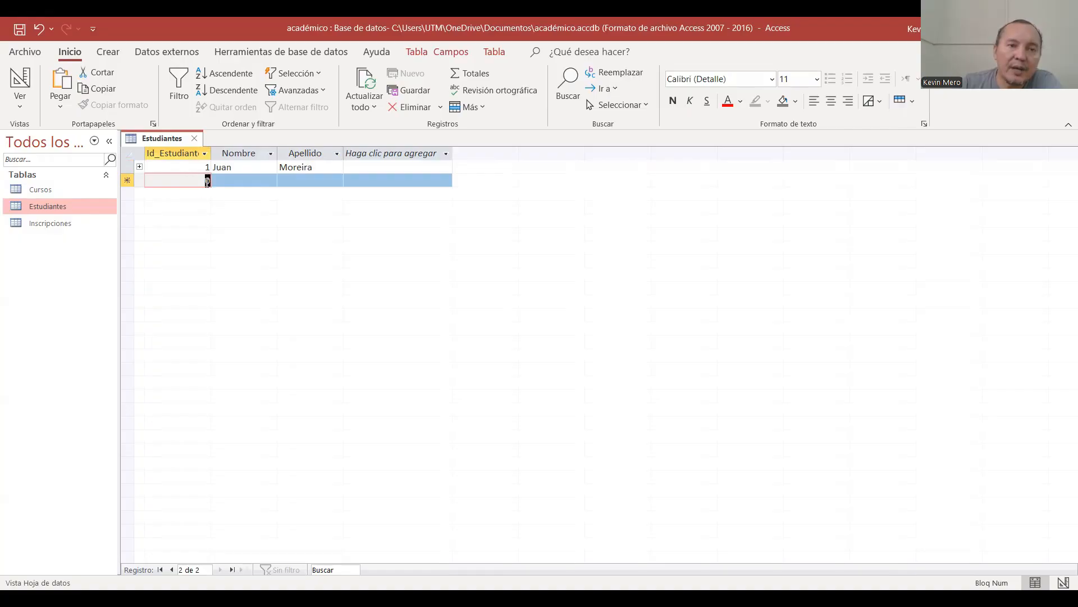
{"action": "type", "text": "1"}
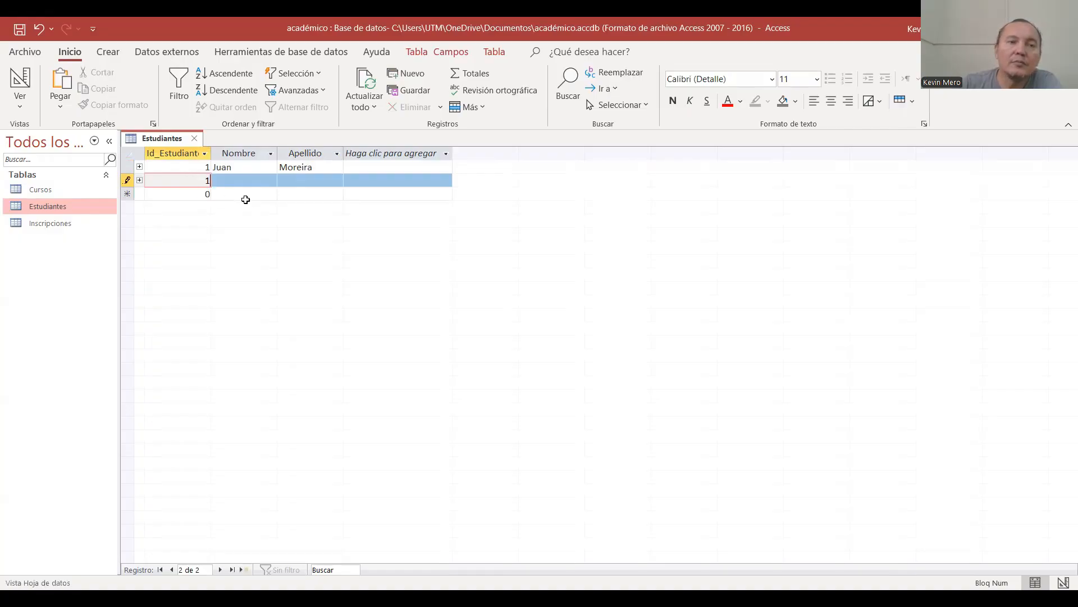
{"action": "left_click", "coordinate": [246, 179]}
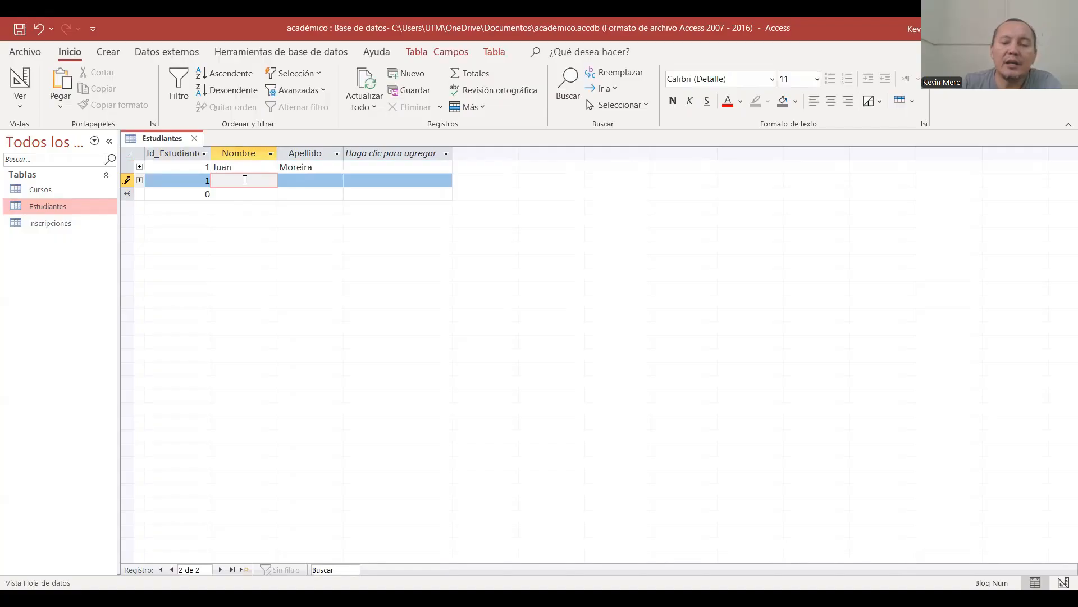
{"action": "type", "text": "Ana"}
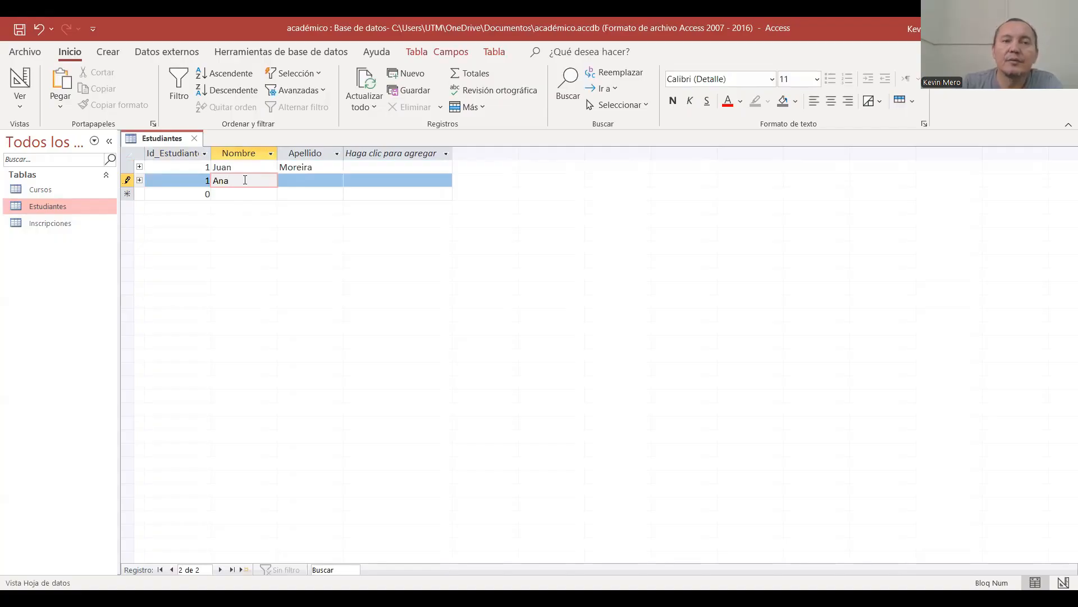
{"action": "left_click", "coordinate": [299, 177]}
{"action": "type", "text": "Gar"}
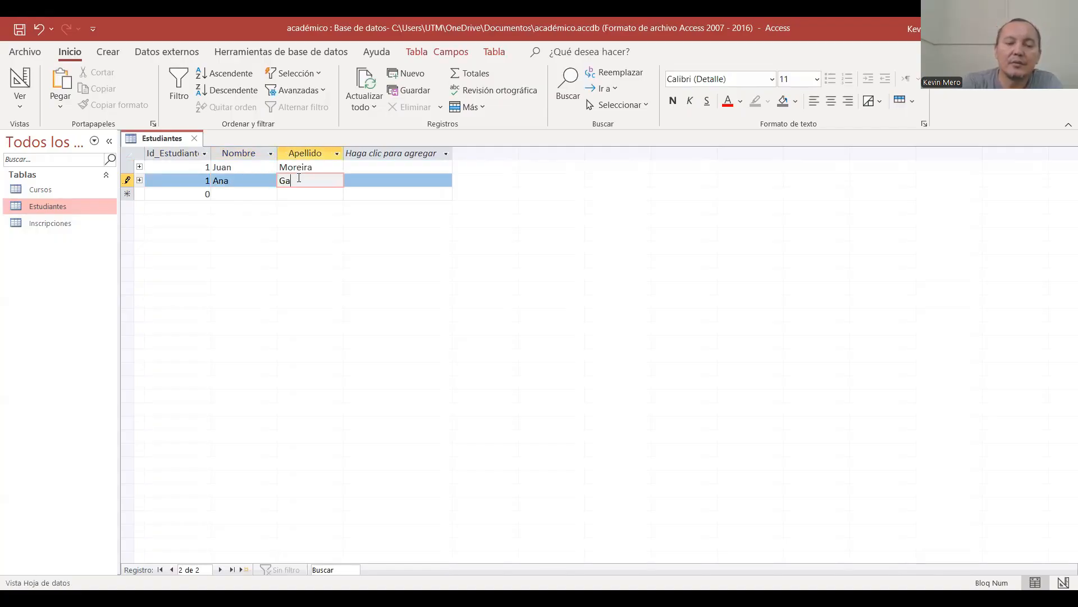
{"action": "type", "text": "cia"}
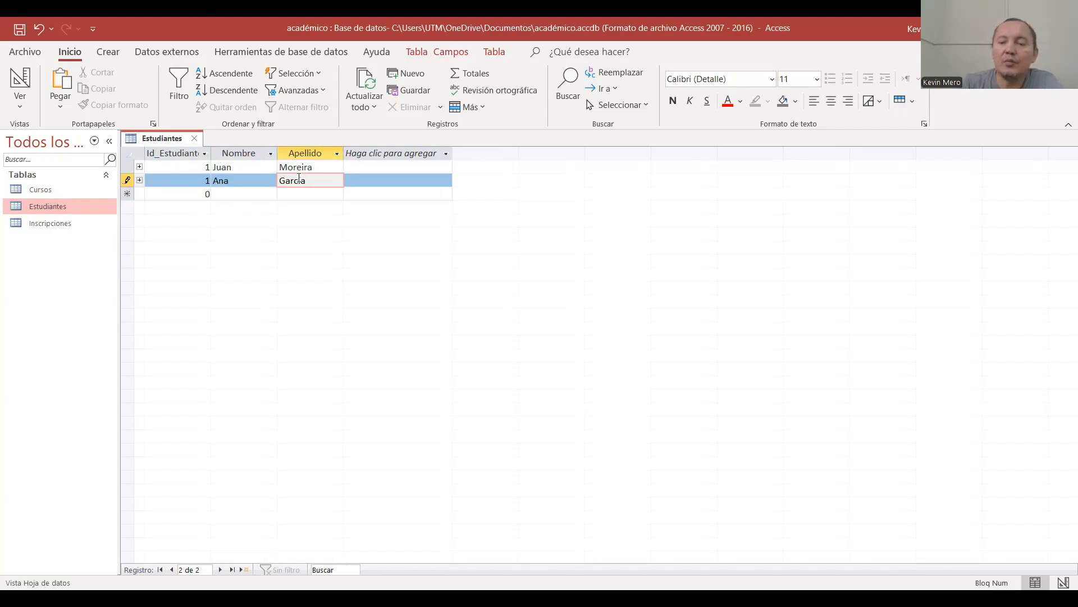
{"action": "left_click", "coordinate": [430, 297]}
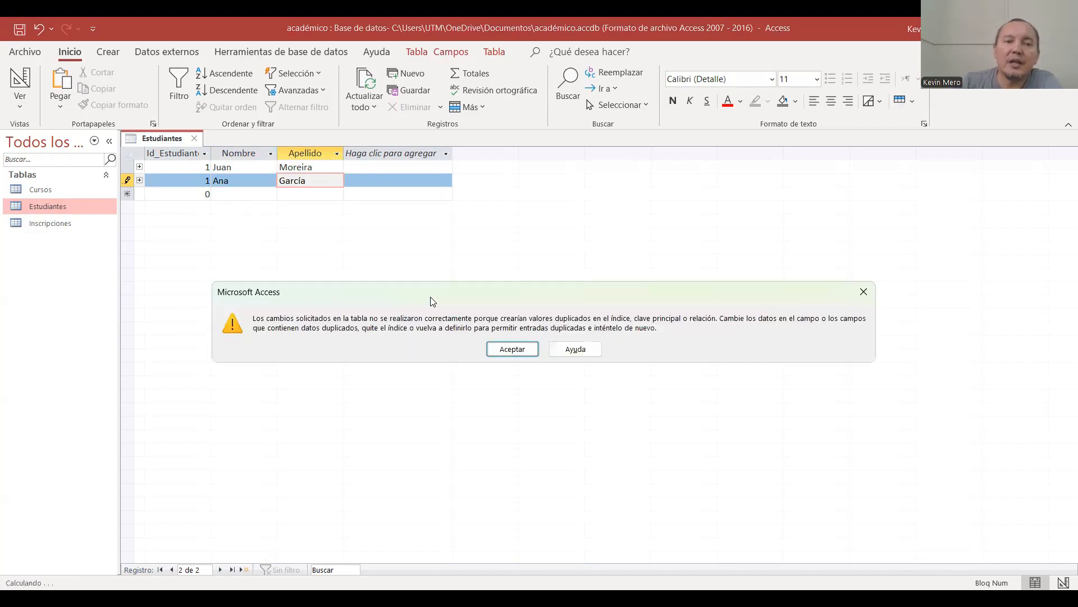
{"action": "left_click_drag", "start_coordinate": [430, 297], "coordinate": [350, 259]}
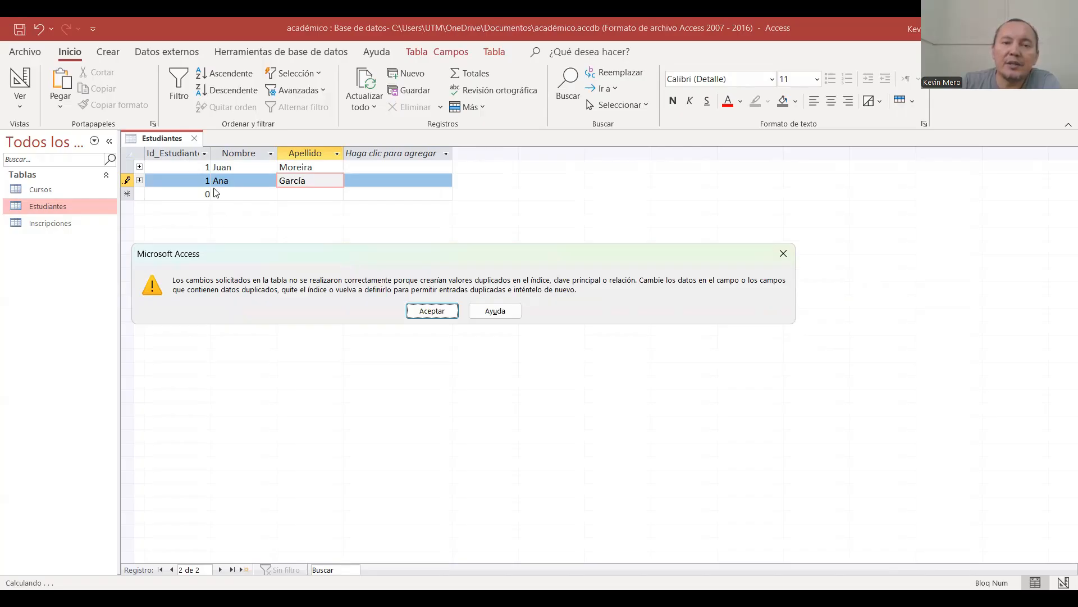
{"action": "left_click", "coordinate": [426, 313]}
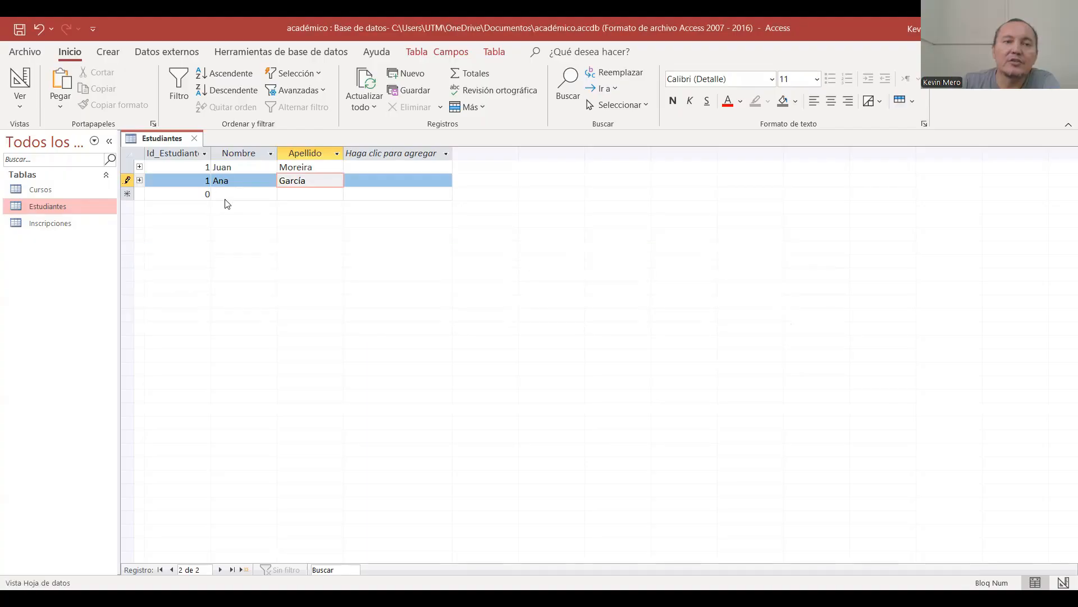
- Set the second student's Id_Estudiante to 2 and save the record
{"action": "left_click", "coordinate": [208, 180]}
{"action": "type", "text": "2"}
{"action": "left_click", "coordinate": [313, 180]}
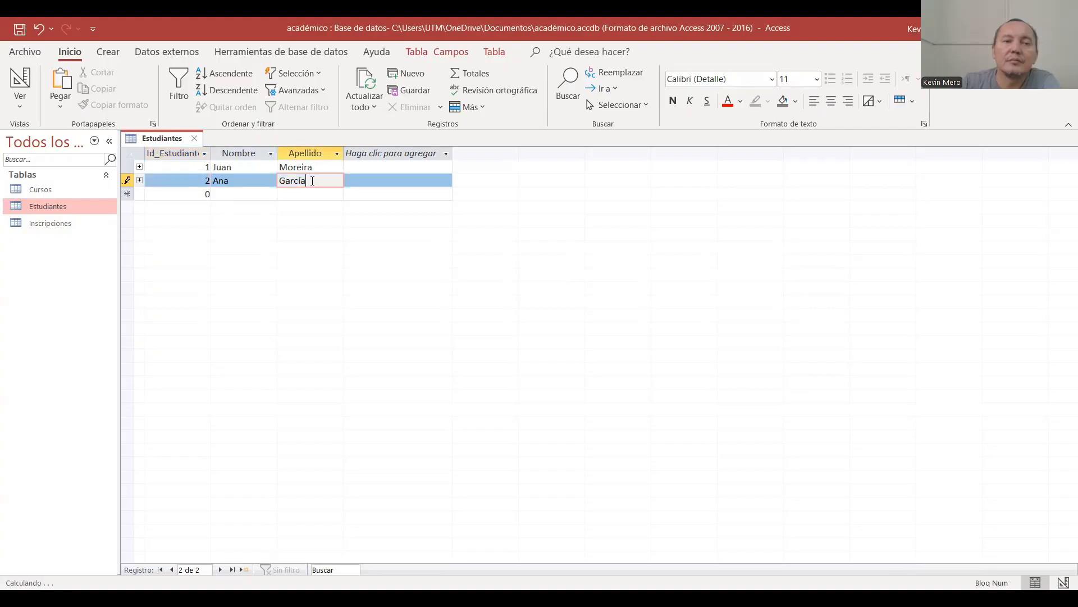
{"action": "key", "text": "Return"}
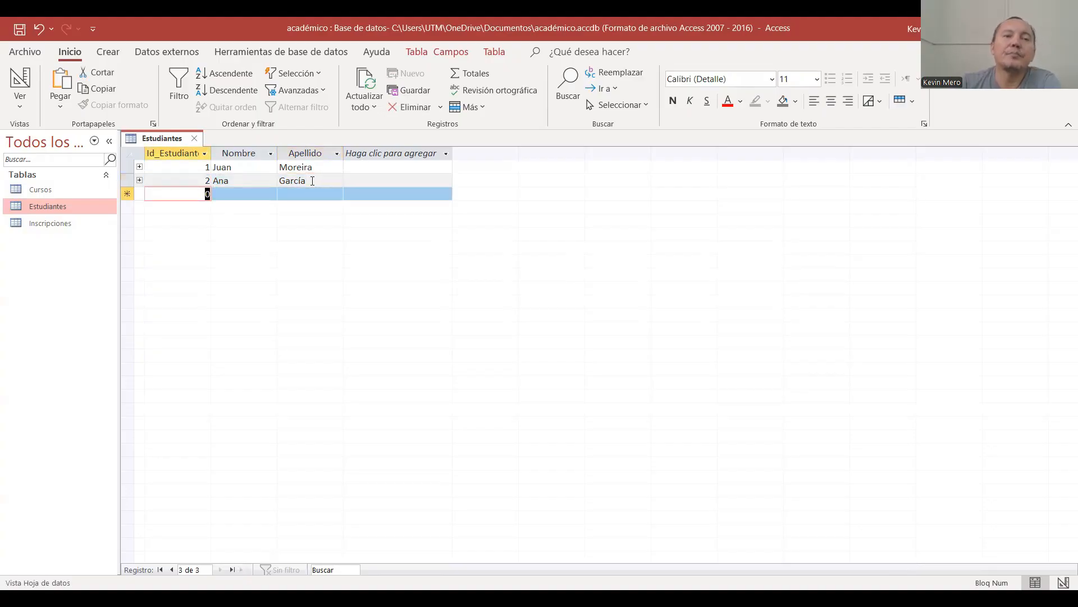
{"action": "left_click", "coordinate": [259, 168]}
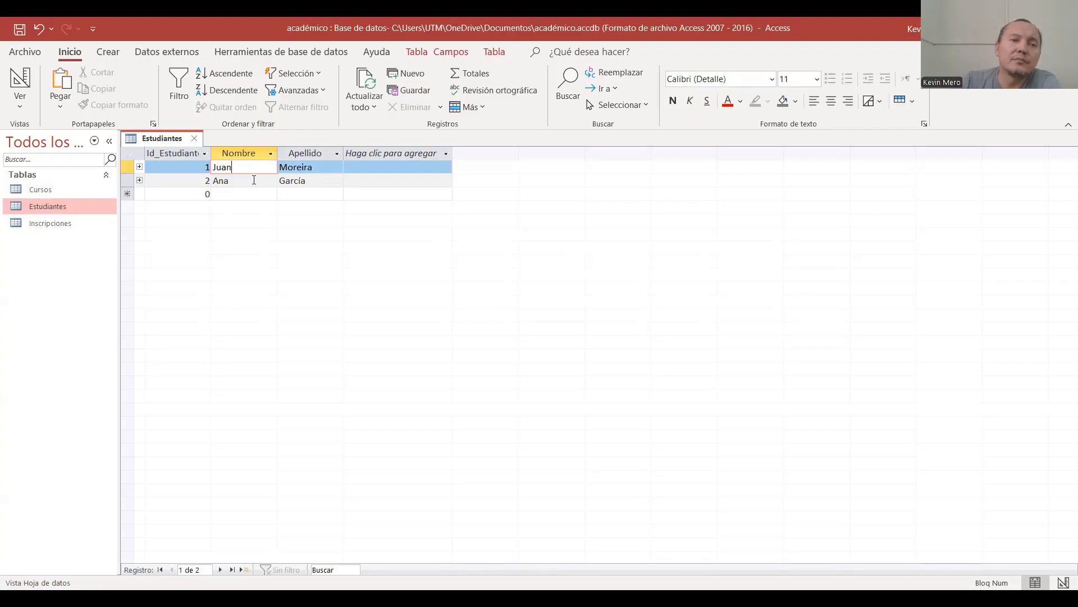
{"action": "left_click", "coordinate": [237, 180]}
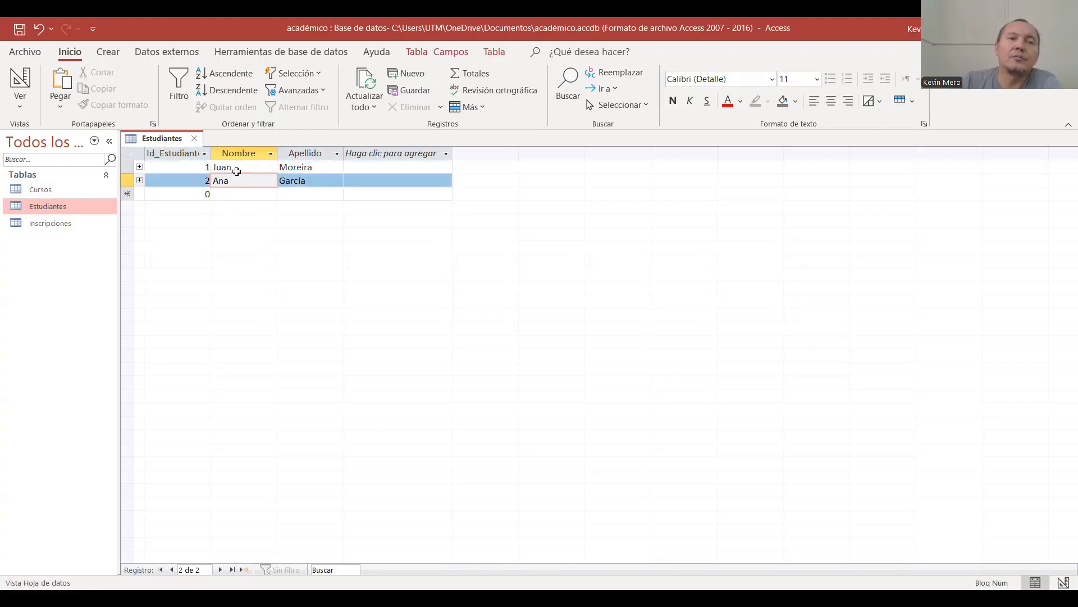
- Open the Cursos table and enter the first record with Id_Cursos 1 and NombreCurso Base de Datos
{"action": "left_click", "coordinate": [233, 168]}
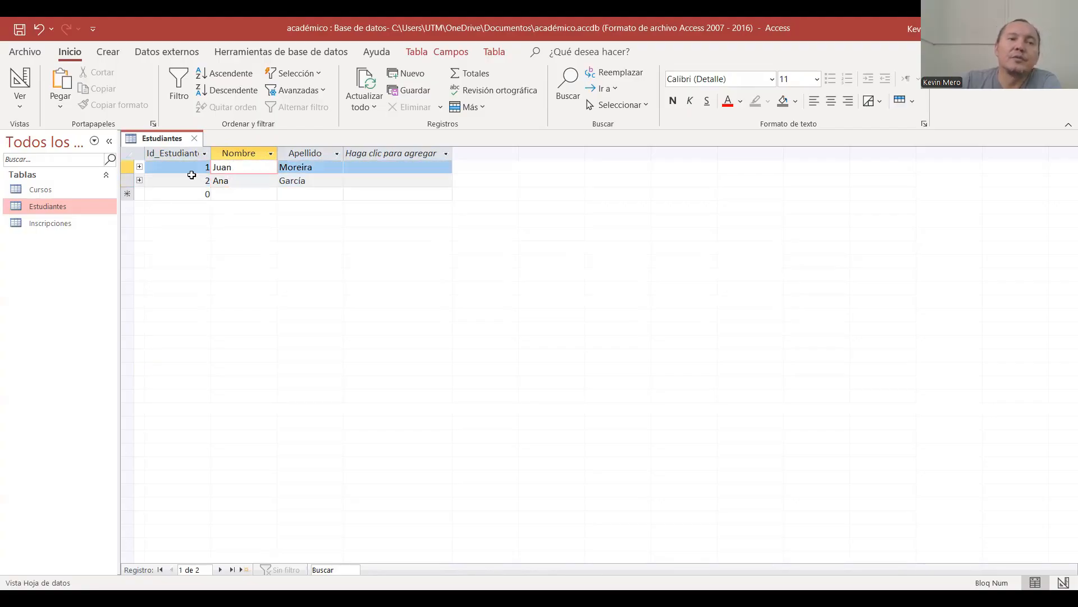
{"action": "double_click", "coordinate": [37, 191]}
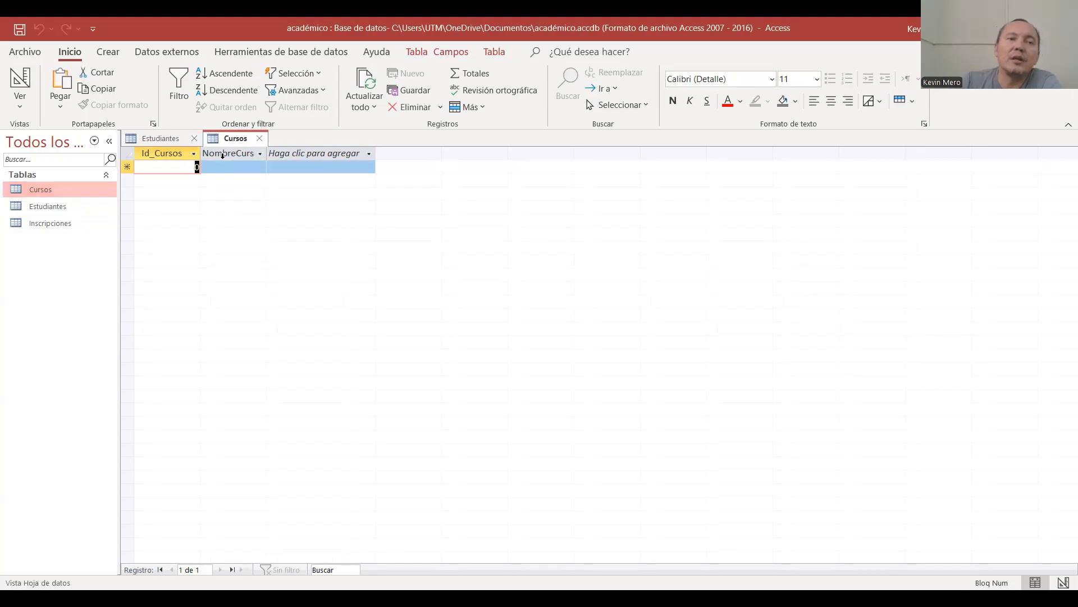
{"action": "type", "text": "1"}
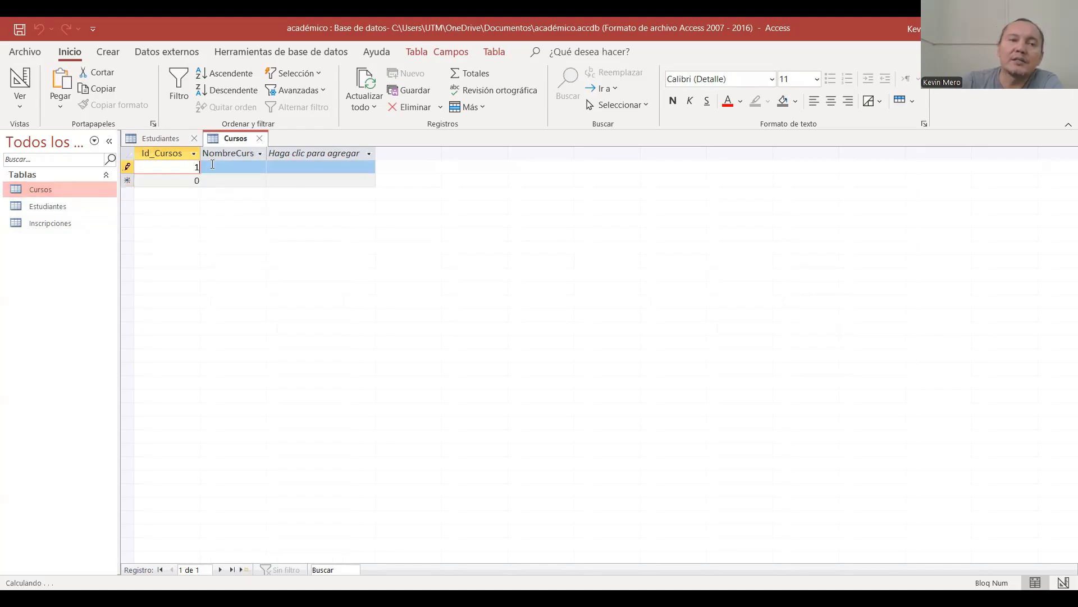
{"action": "left_click", "coordinate": [213, 165]}
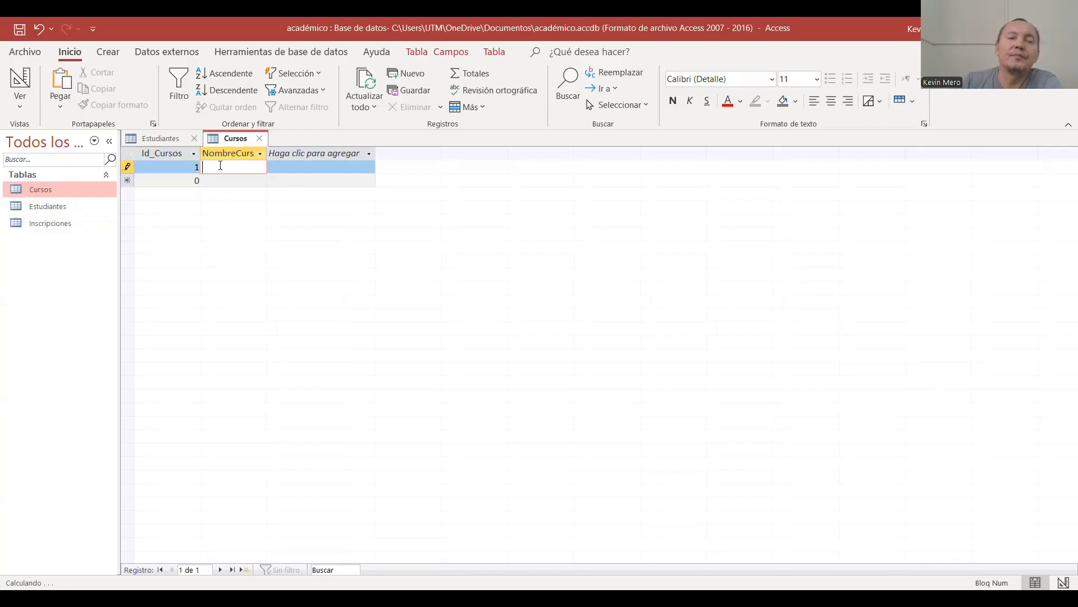
{"action": "type", "text": "Base"}
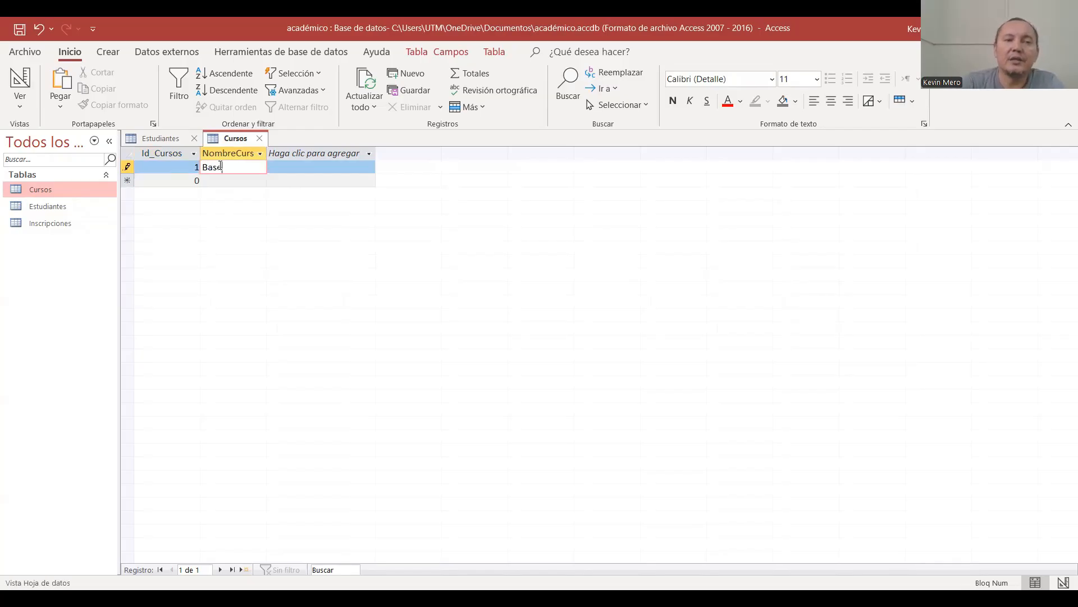
{"action": "type", "text": " de Datos"}
- Add a second Cursos record with Id_Cursos 2 and NombreCurso Matemáticas
{"action": "left_click", "coordinate": [189, 180]}
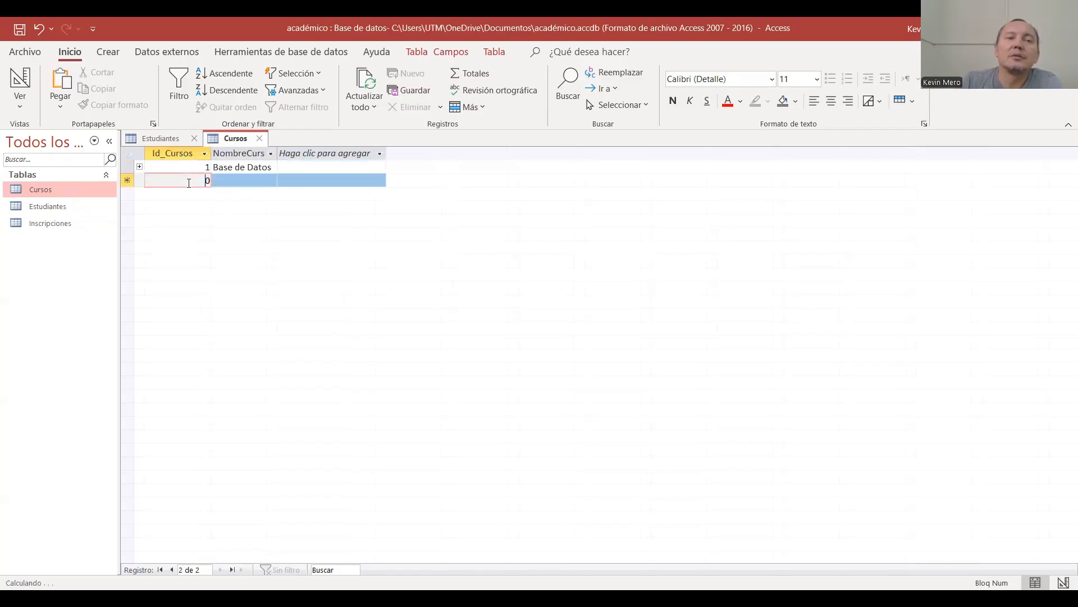
{"action": "type", "text": "2"}
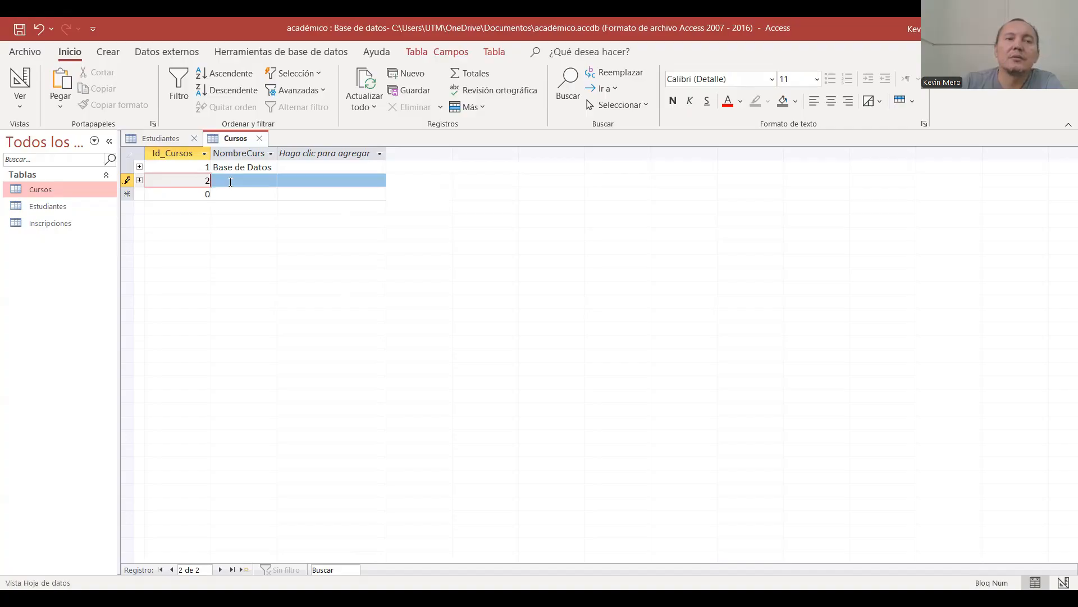
{"action": "left_click", "coordinate": [230, 181]}
{"action": "type", "text": "Matemáticas"}
{"action": "key", "text": "Tab"}
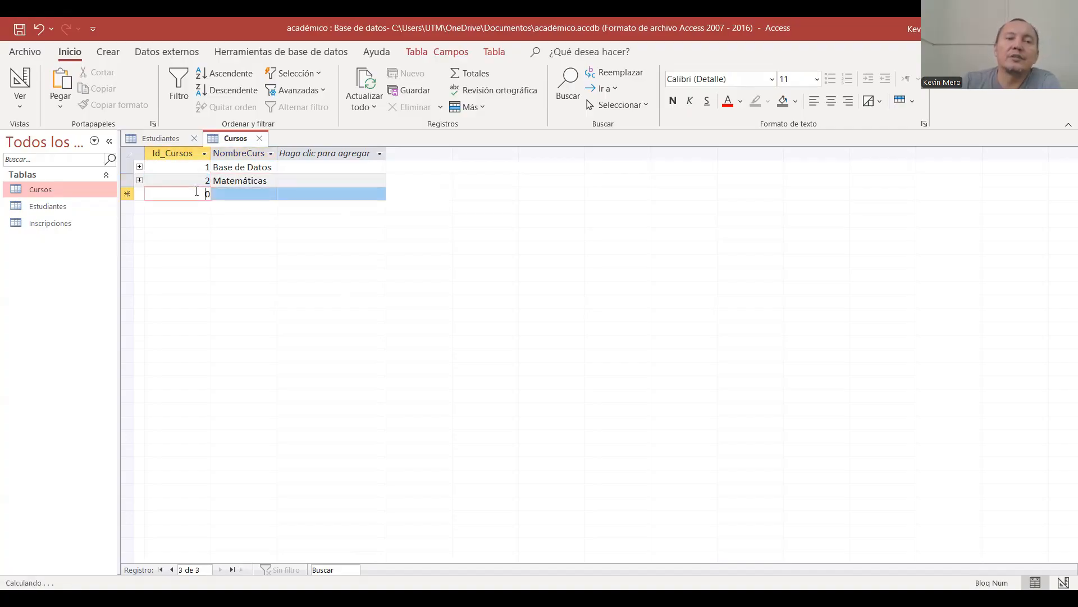
- Add a third Cursos record with Id_Cursos 3 and NombreCurso Fundamentos de la Programación
{"action": "type", "text": "3"}
{"action": "left_click", "coordinate": [231, 195]}
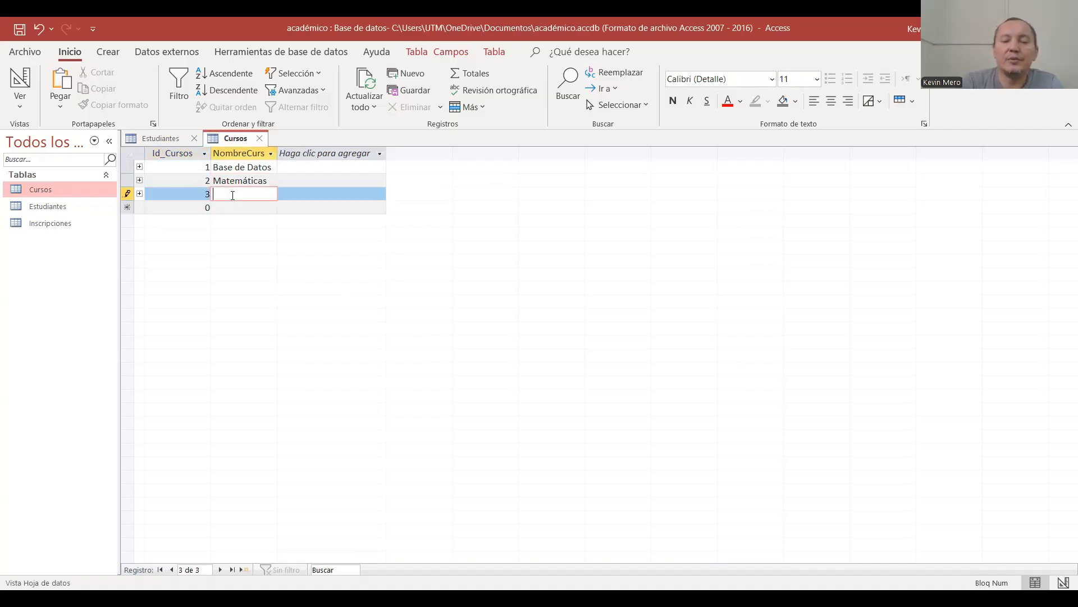
{"action": "type", "text": "Fundamentos de la "}
{"action": "type", "text": "Programa"}
{"action": "type", "text": "ción"}
{"action": "key", "text": "Return"}
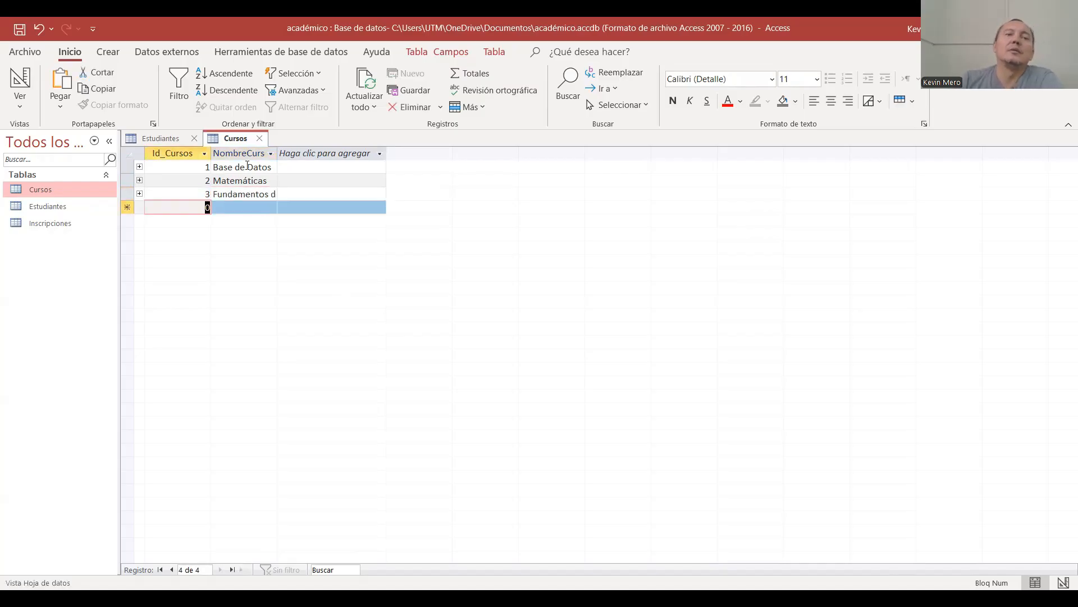
- Widen the NombreCurso column of the Cursos datasheet so that more of the long course name fits
{"action": "left_click_drag", "start_coordinate": [277, 153], "coordinate": [332, 155]}
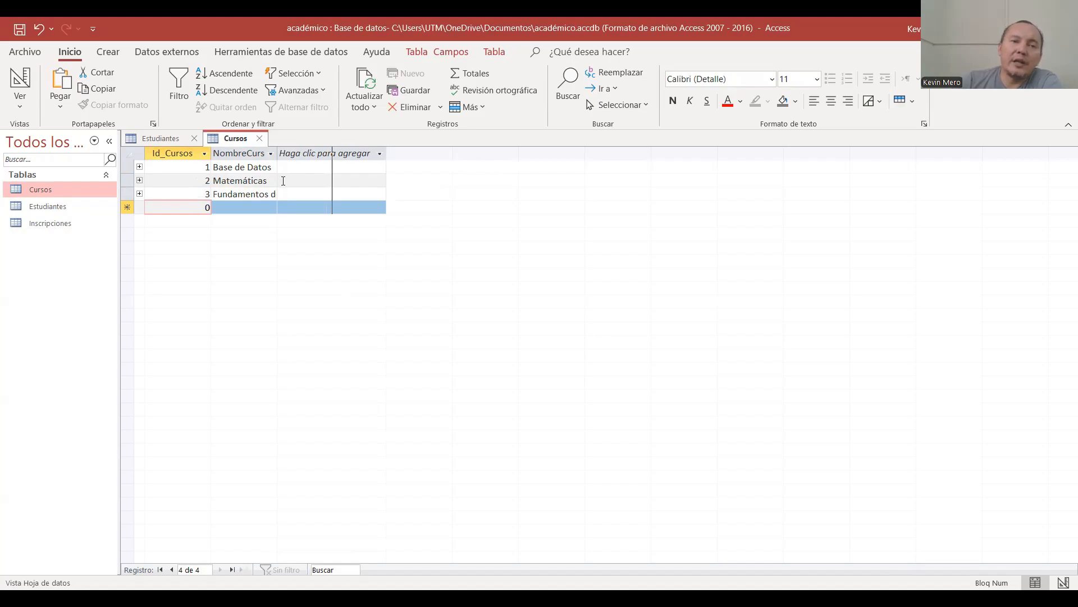
{"action": "left_click", "coordinate": [260, 194]}
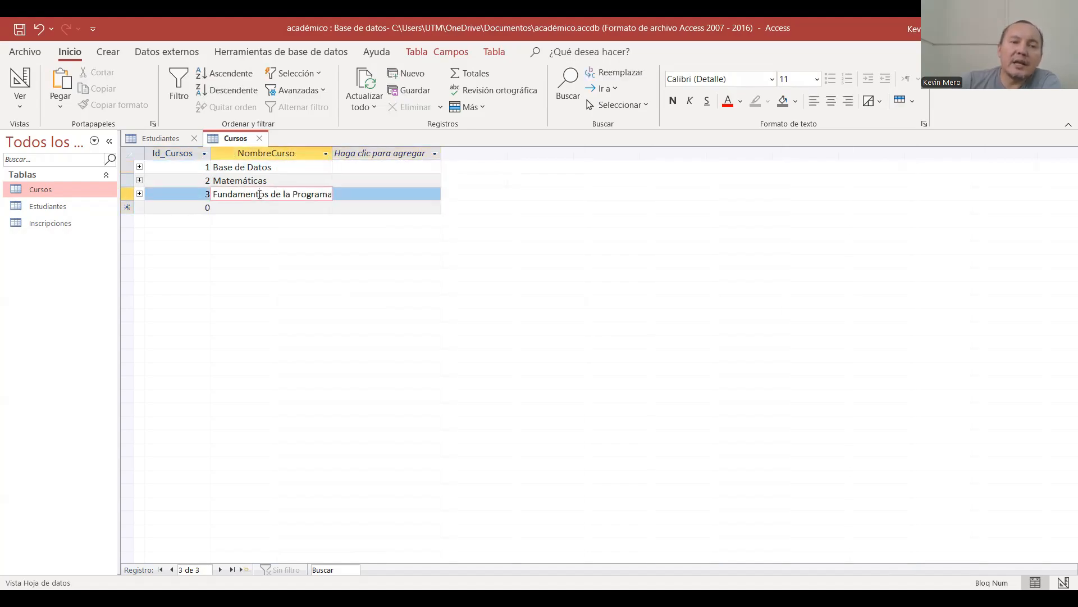
{"action": "left_click", "coordinate": [267, 179]}
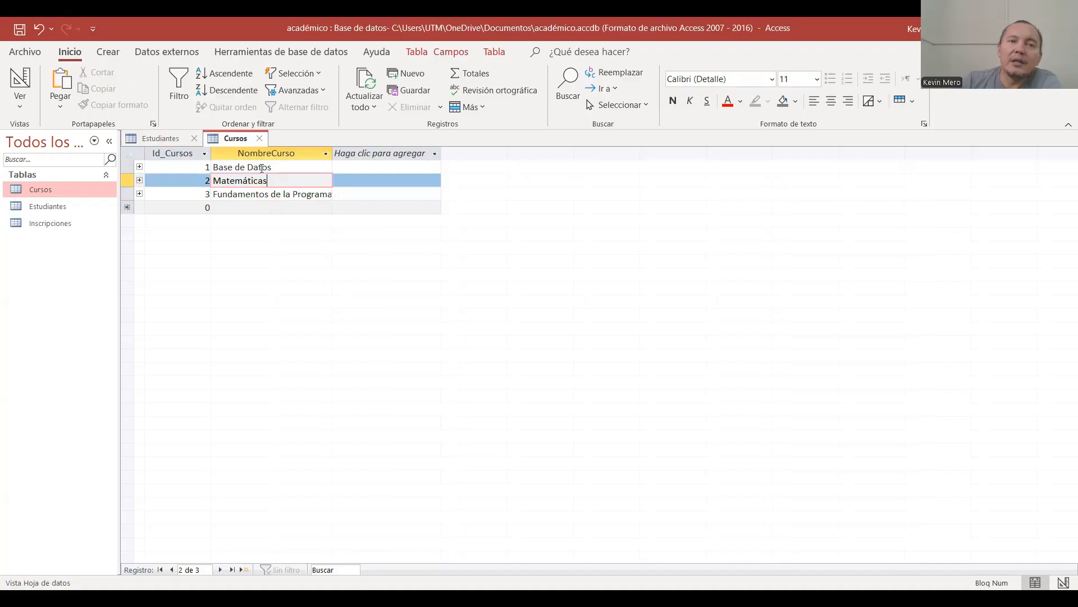
{"action": "left_click", "coordinate": [260, 167]}
- Try to save the Matemáticas course with the repeated Id_Cursos 3, and set its Id_Cursos back to 2
{"action": "left_click", "coordinate": [258, 182]}
{"action": "double_click", "coordinate": [205, 181]}
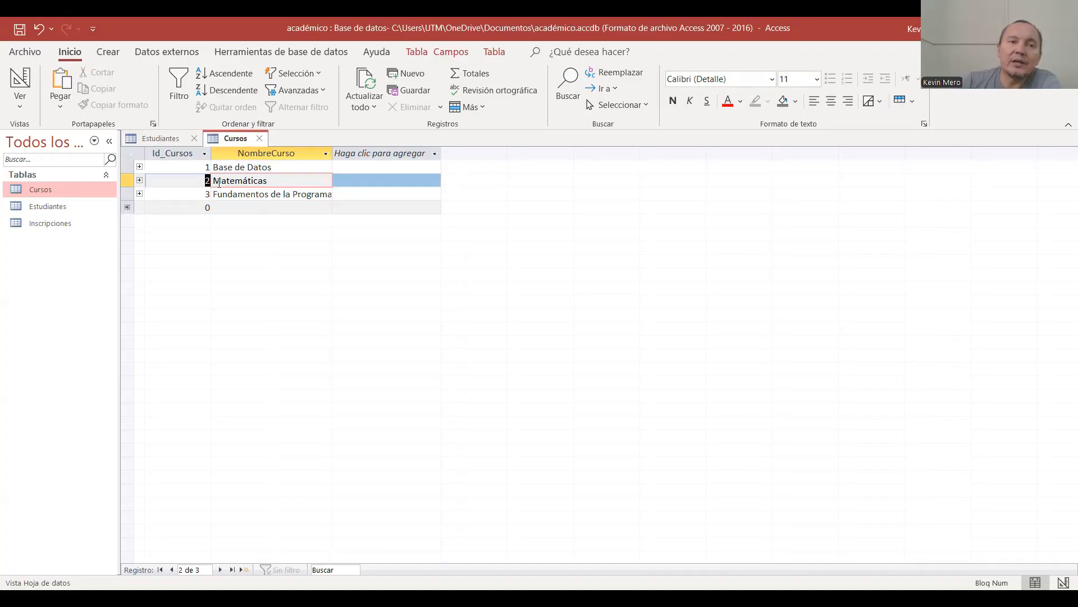
{"action": "type", "text": "3"}
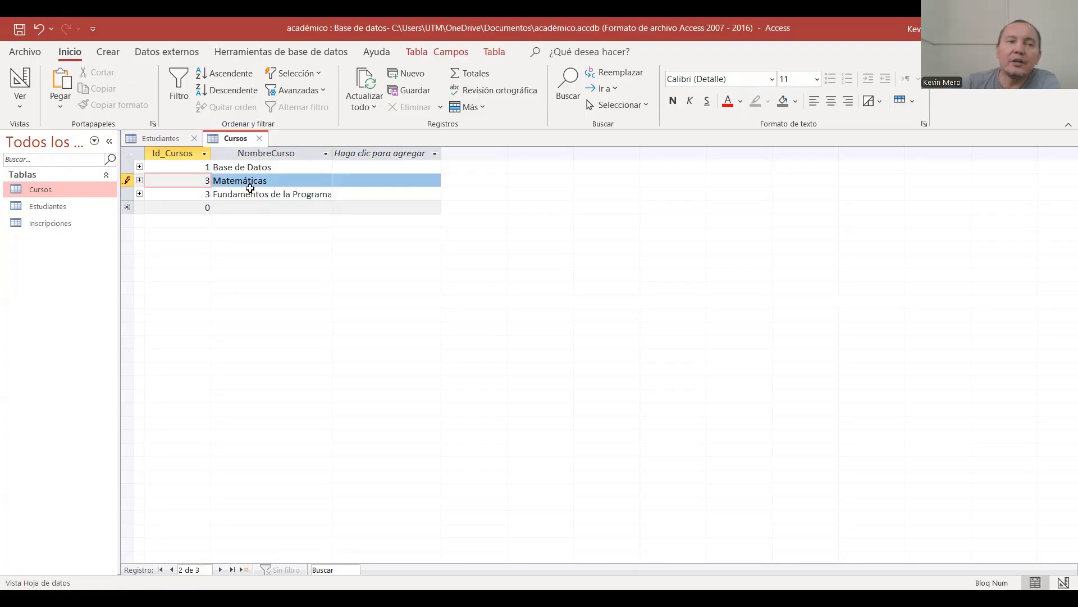
{"action": "double_click", "coordinate": [250, 189]}
{"action": "left_click", "coordinate": [276, 185]}
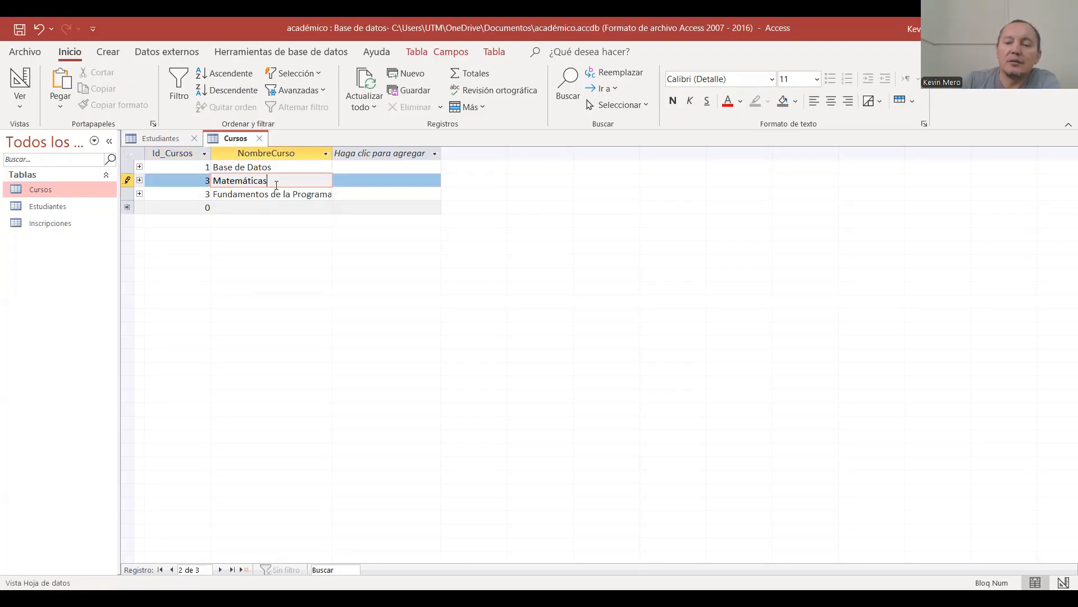
{"action": "left_click", "coordinate": [413, 250]}
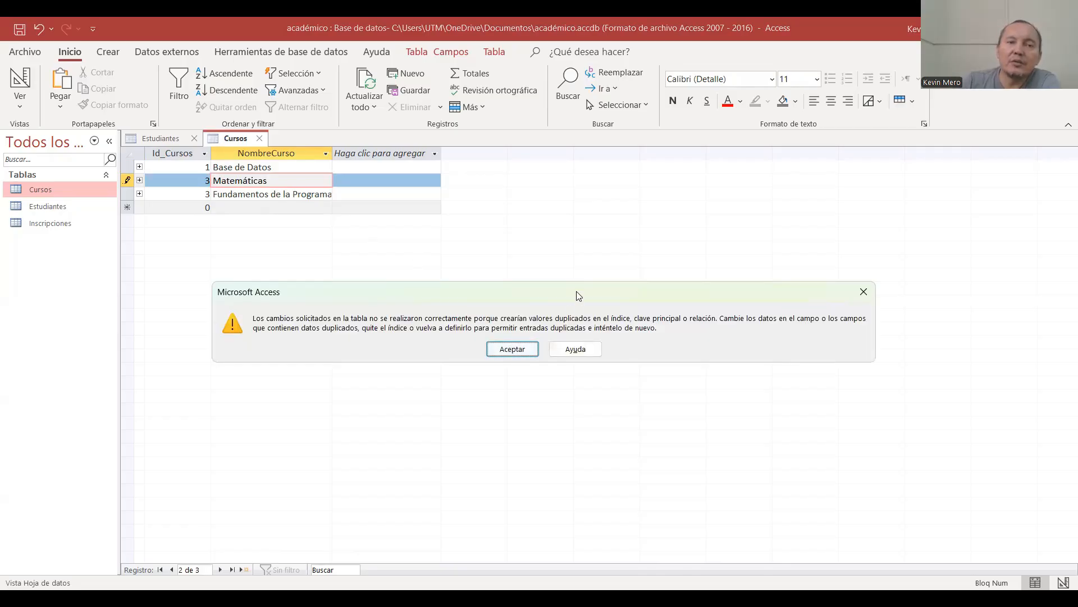
{"action": "left_click_drag", "start_coordinate": [579, 296], "coordinate": [436, 265]}
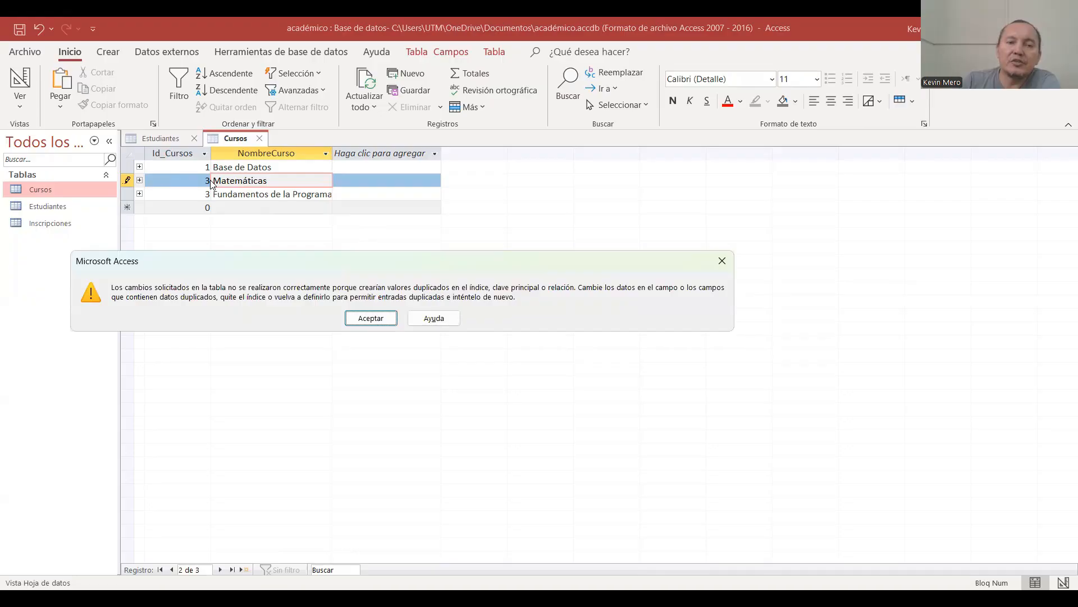
{"action": "left_click", "coordinate": [722, 262]}
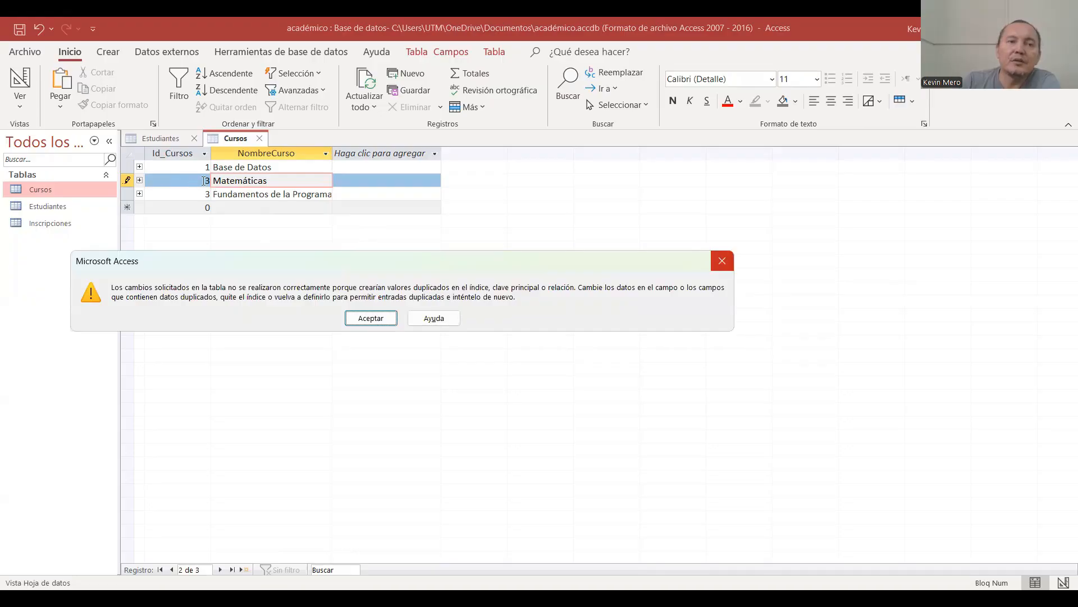
{"action": "type", "text": "2"}
{"action": "key", "text": "Tab"}
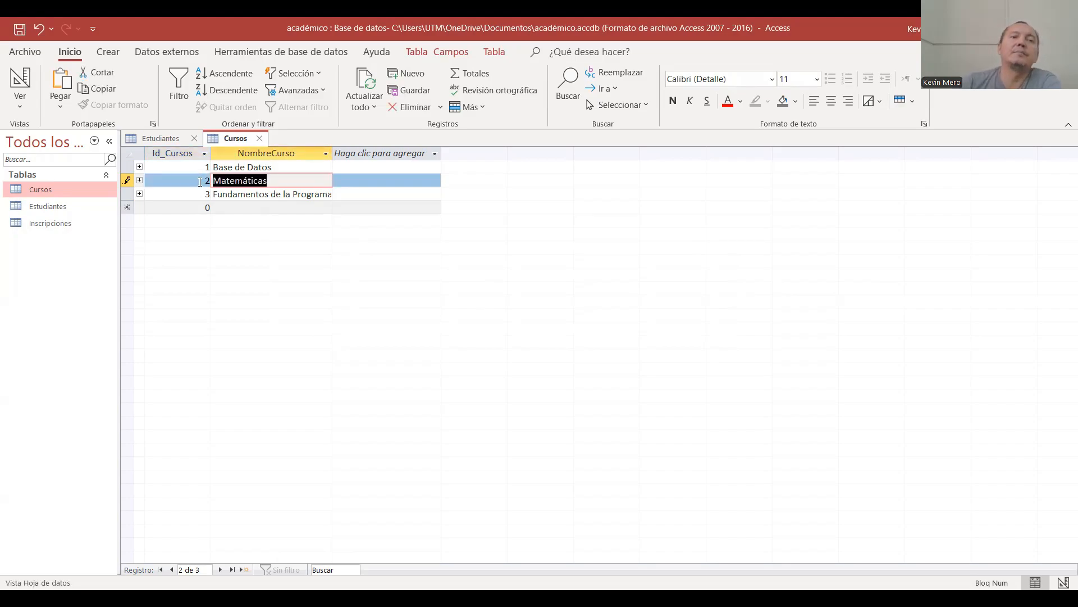
- Close the Cursos table, saving its layout changes, and close the Estudiantes table
{"action": "left_click", "coordinate": [260, 139]}
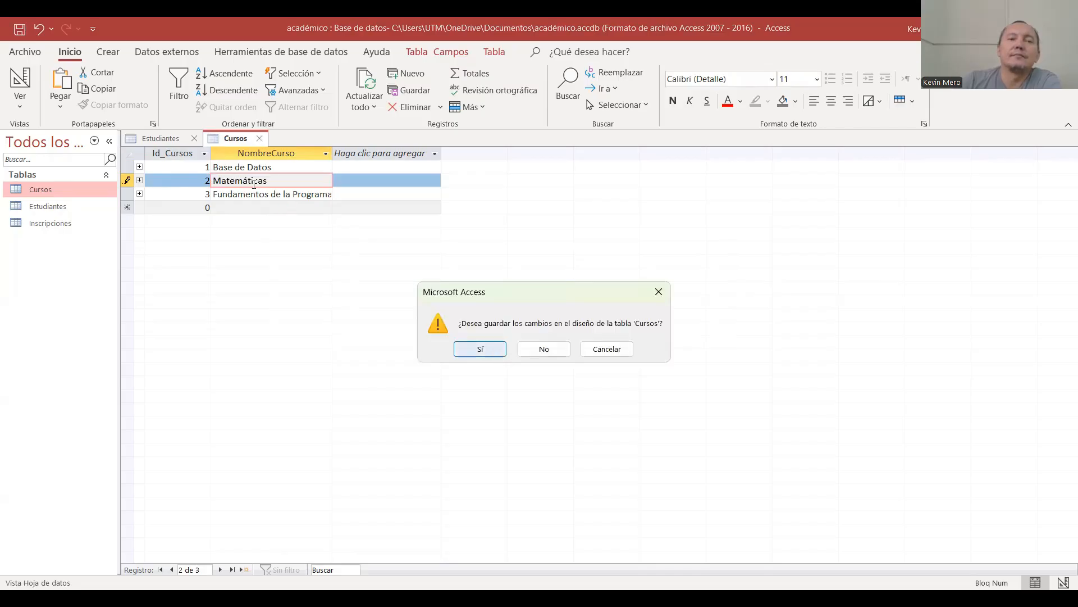
{"action": "key", "text": "Return"}
{"action": "left_click", "coordinate": [194, 139]}
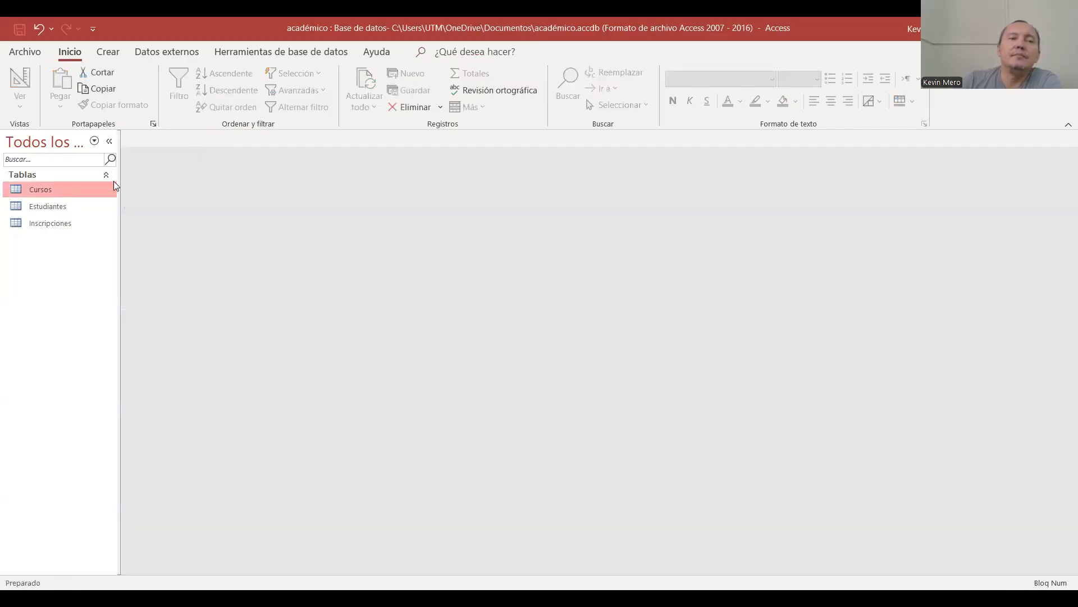
- Reopen the Estudiantes and Cursos tables in datasheet view
{"action": "double_click", "coordinate": [47, 207]}
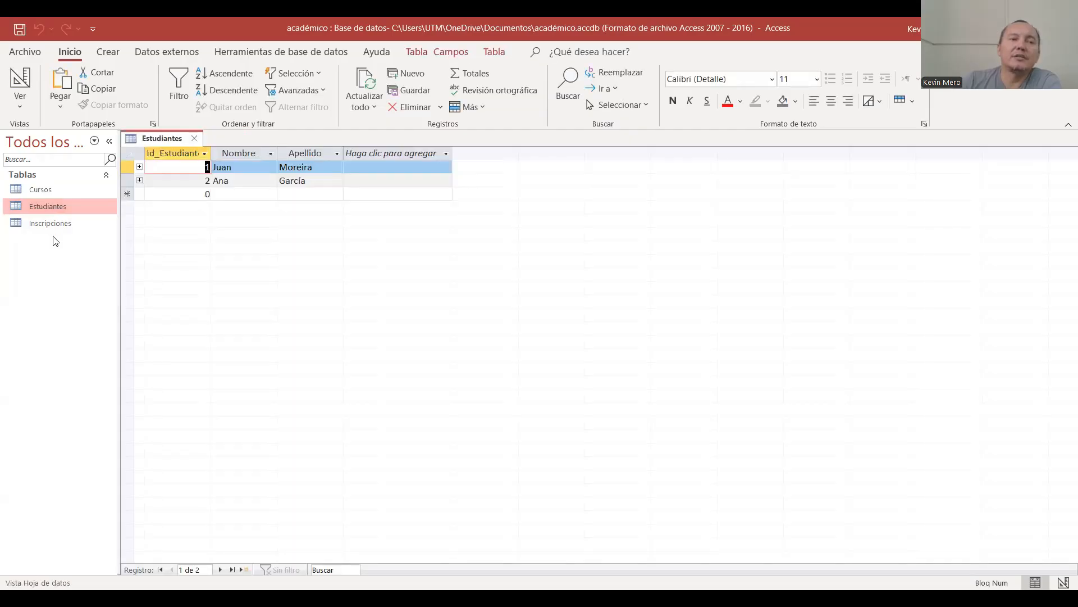
{"action": "left_click", "coordinate": [54, 188]}
{"action": "double_click", "coordinate": [53, 189]}
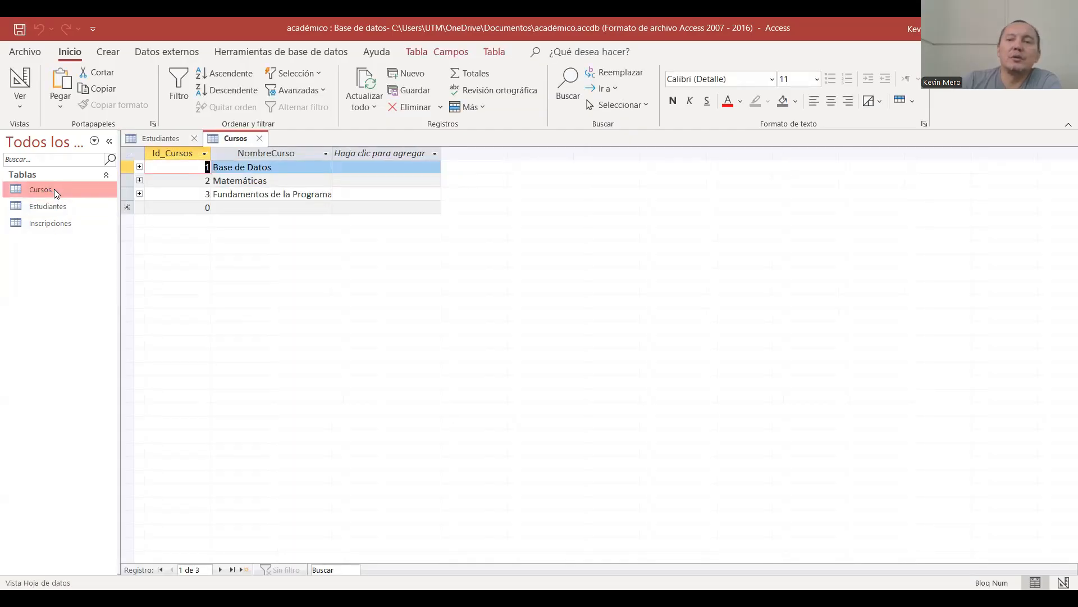
{"action": "left_click", "coordinate": [327, 163]}
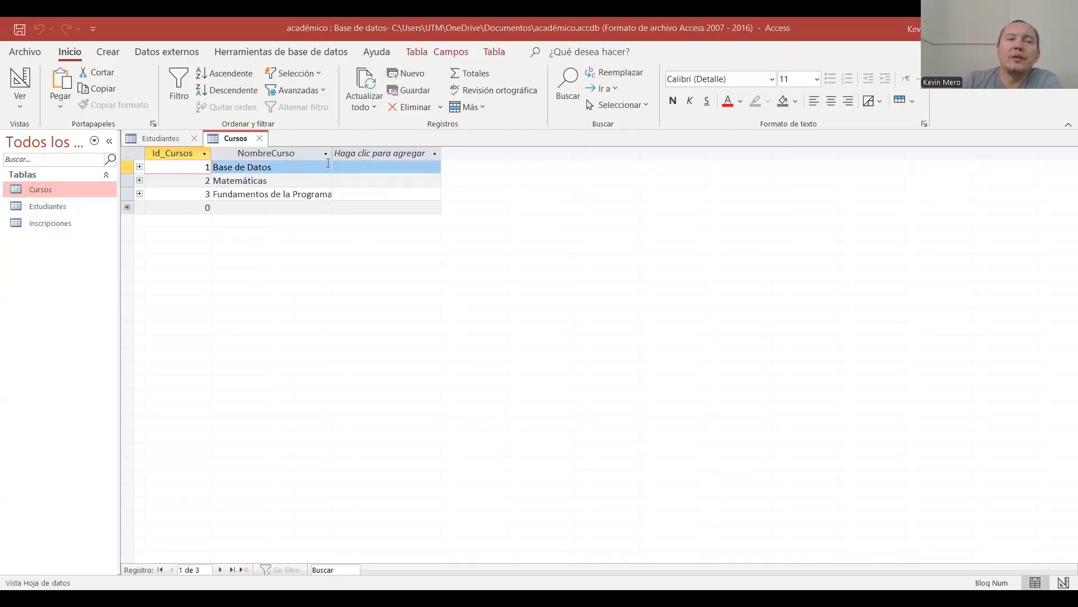
- Open the Inscripciones table and switch it to Design view
{"action": "double_click", "coordinate": [45, 224]}
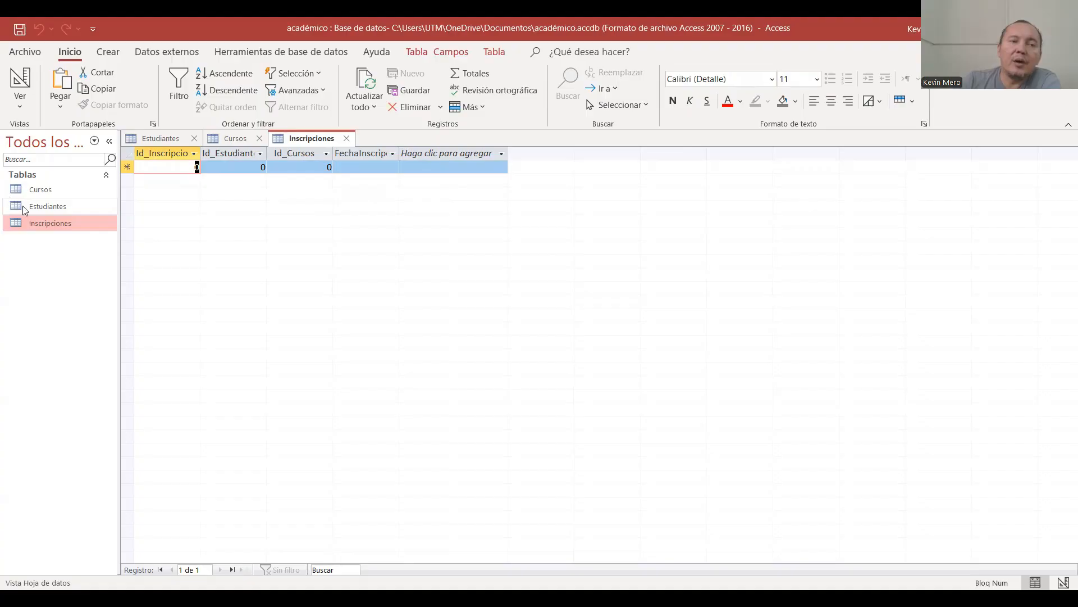
{"action": "right_click", "coordinate": [51, 223]}
{"action": "left_click", "coordinate": [87, 256]}
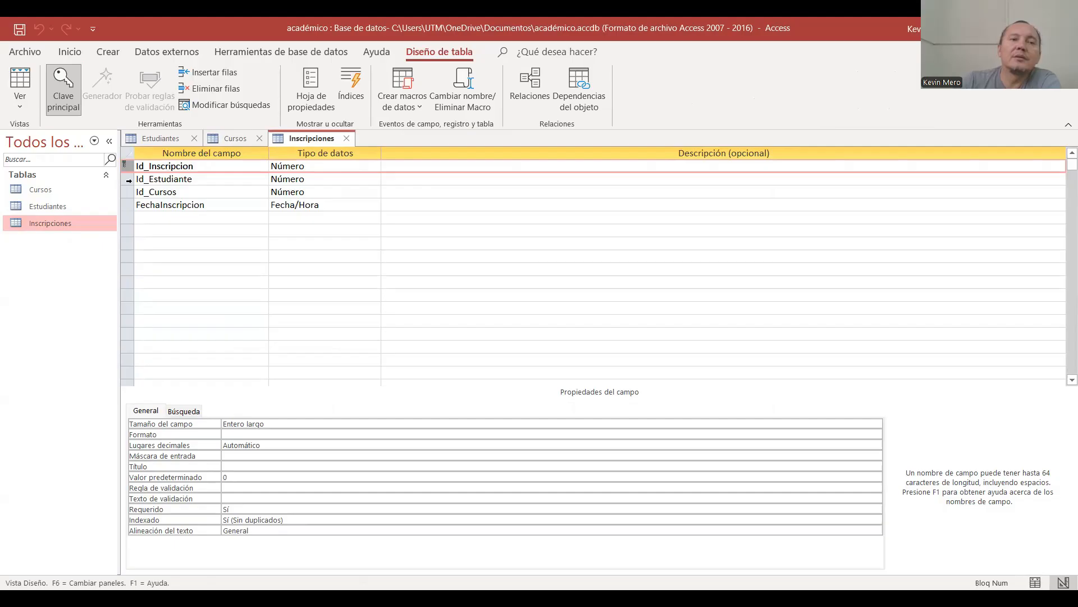
- Examine the field properties of the foreign keys Id_Estudiante and Id_Cursos in the Inscripciones table design
{"action": "left_click", "coordinate": [129, 179]}
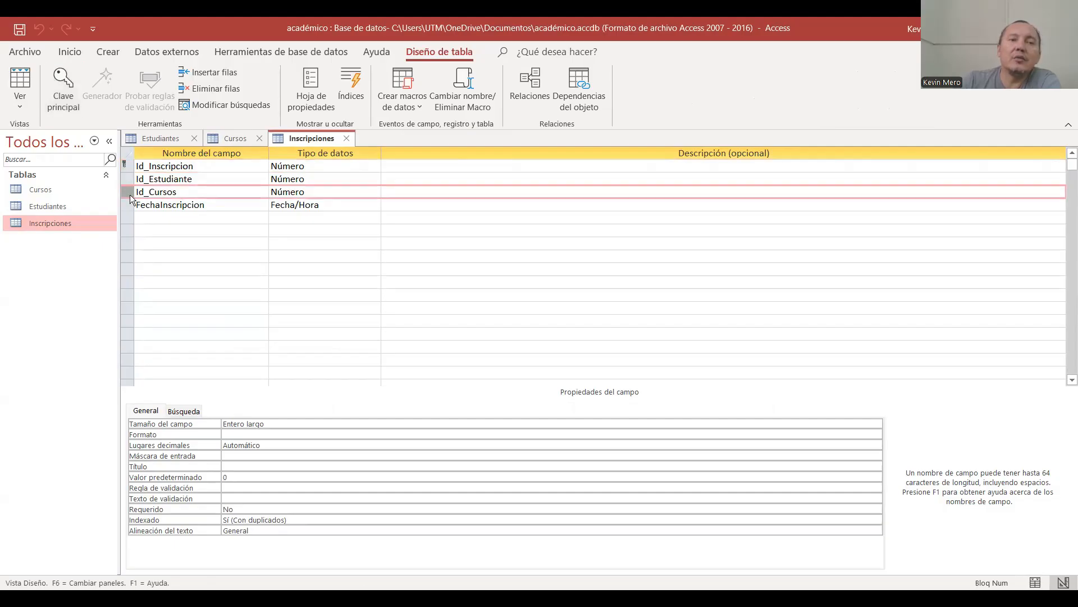
{"action": "left_click", "coordinate": [126, 192]}
{"action": "left_click", "coordinate": [127, 181]}
{"action": "left_click", "coordinate": [126, 191]}
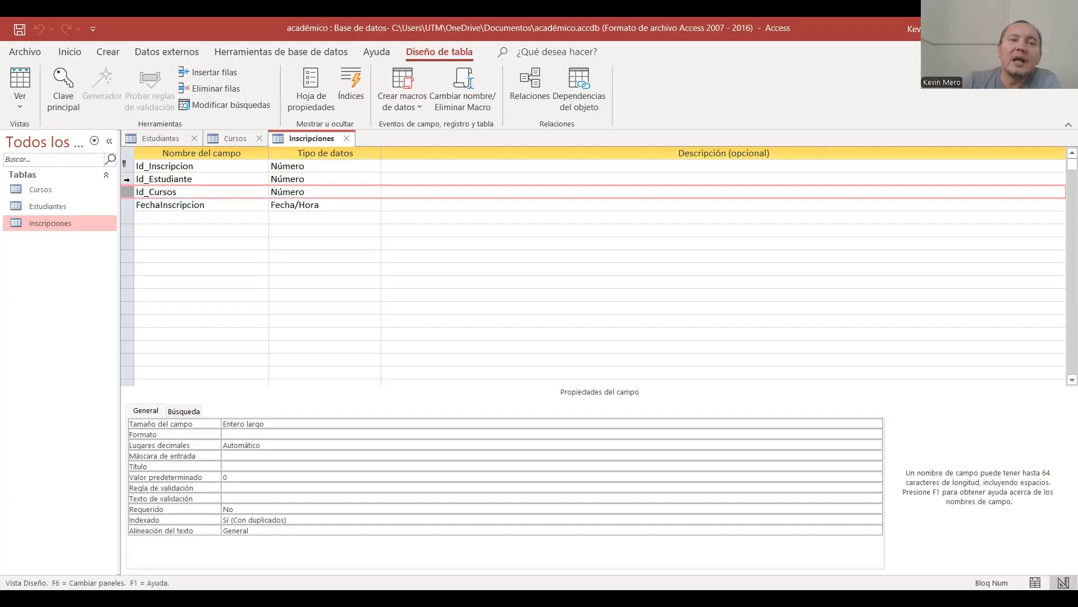
{"action": "left_click", "coordinate": [126, 180]}
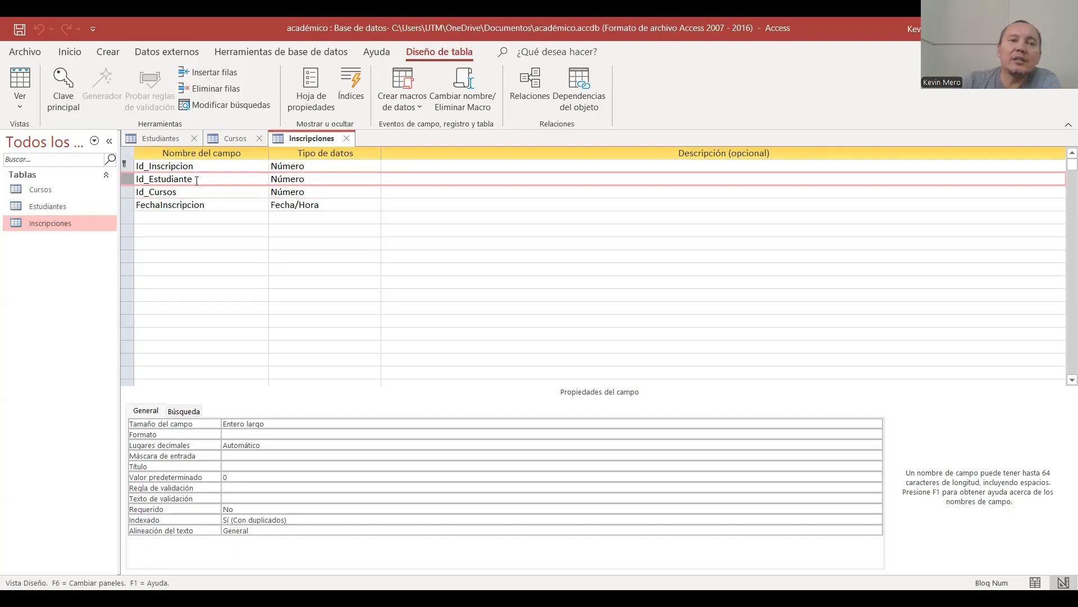
{"action": "left_click", "coordinate": [126, 192]}
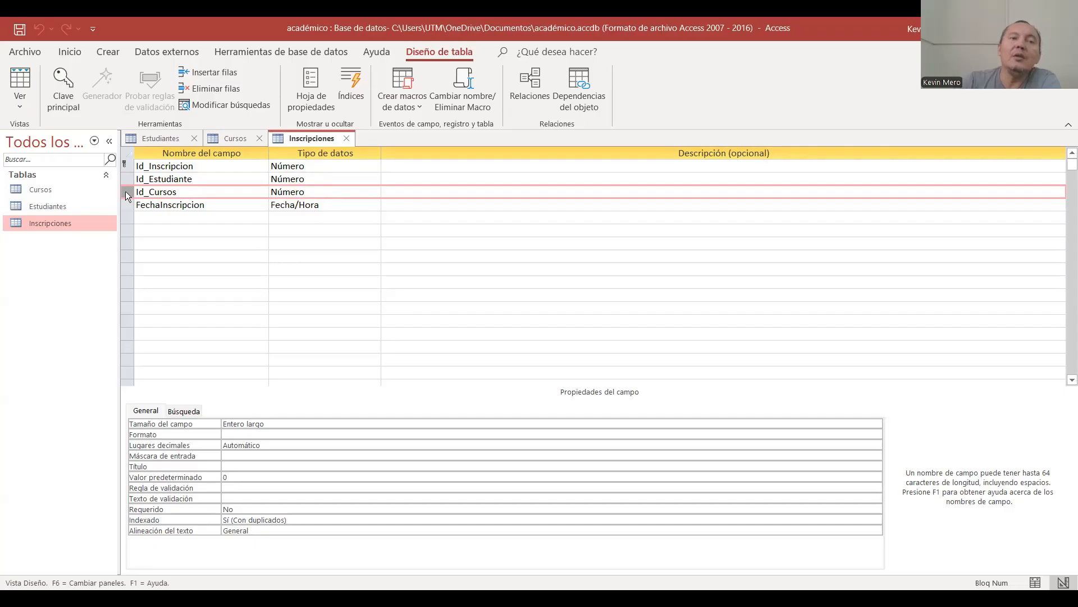
{"action": "left_click", "coordinate": [169, 179]}
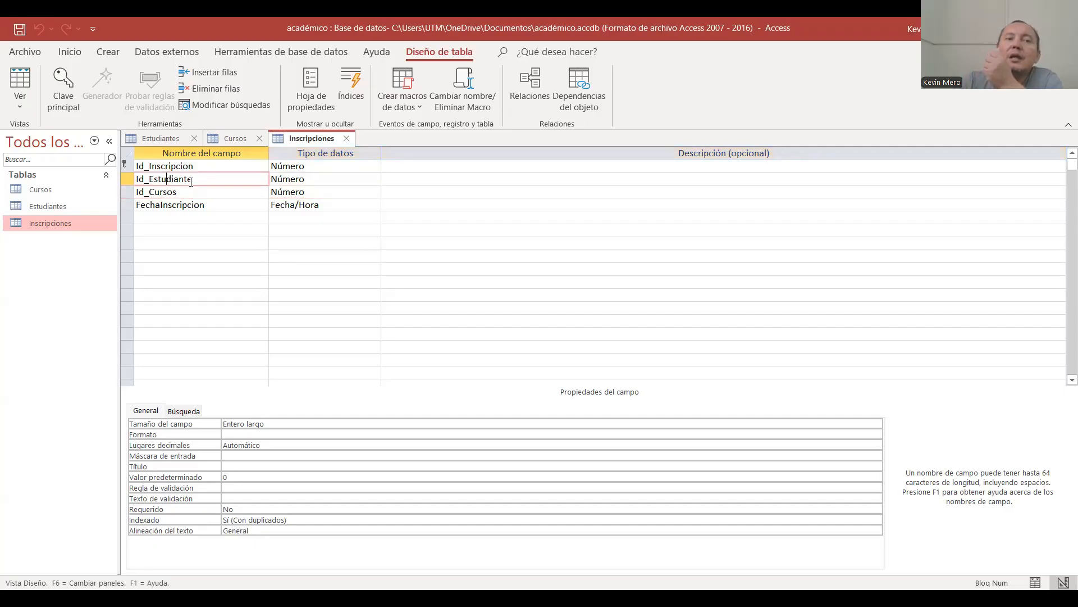
{"action": "key", "text": "Down"}
{"action": "left_click", "coordinate": [195, 179]}
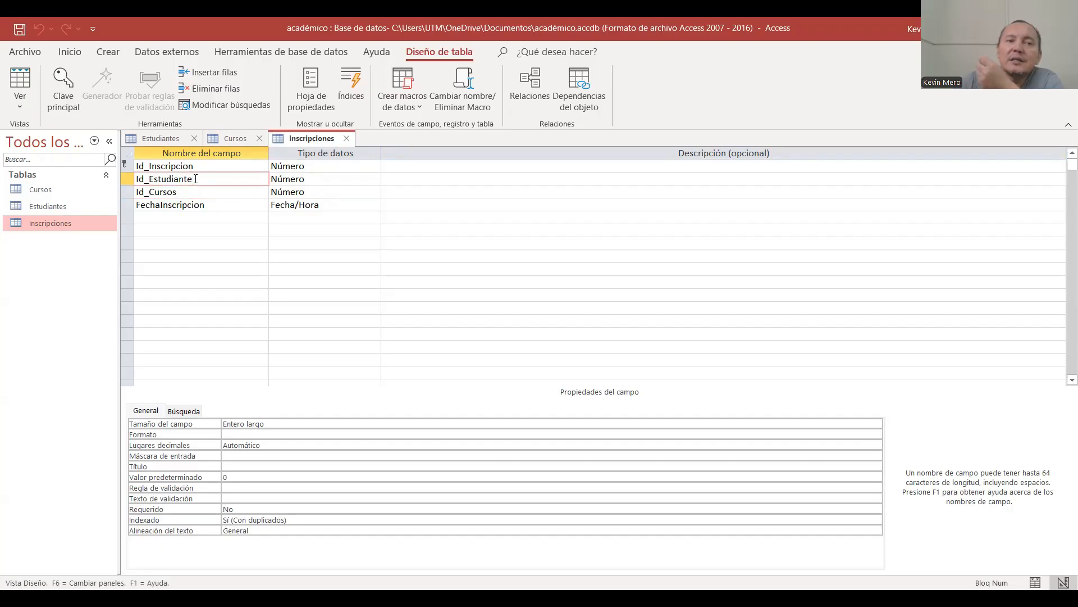
{"action": "key", "text": "Down"}
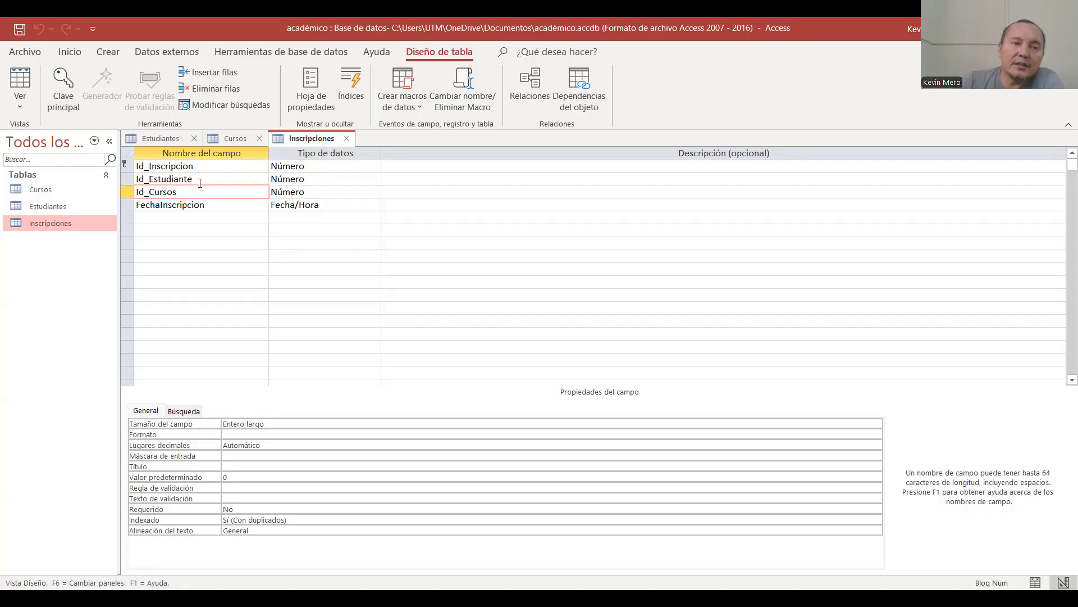
{"action": "left_click", "coordinate": [204, 180]}
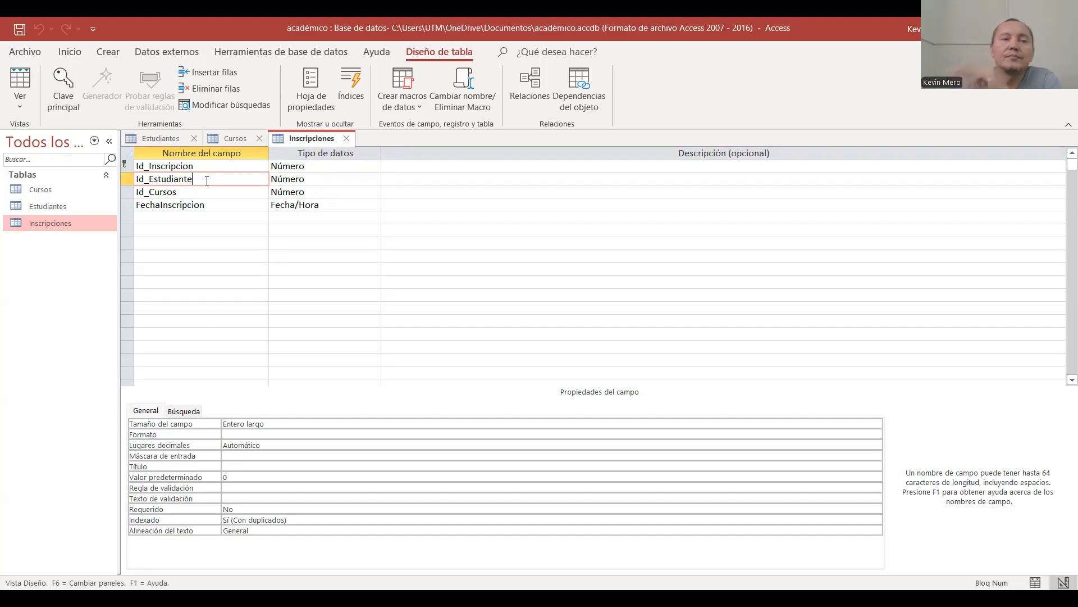
- Compare the student records in the Estudiantes table with the Id_Estudiante foreign key in the Inscripciones design
{"action": "left_click", "coordinate": [164, 139]}
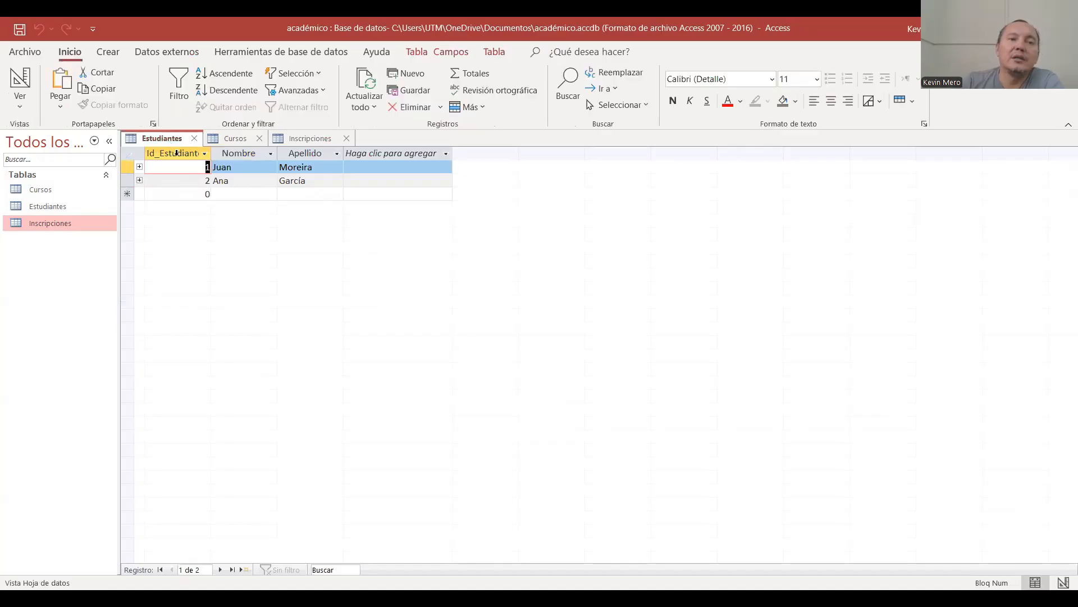
{"action": "left_click", "coordinate": [225, 183]}
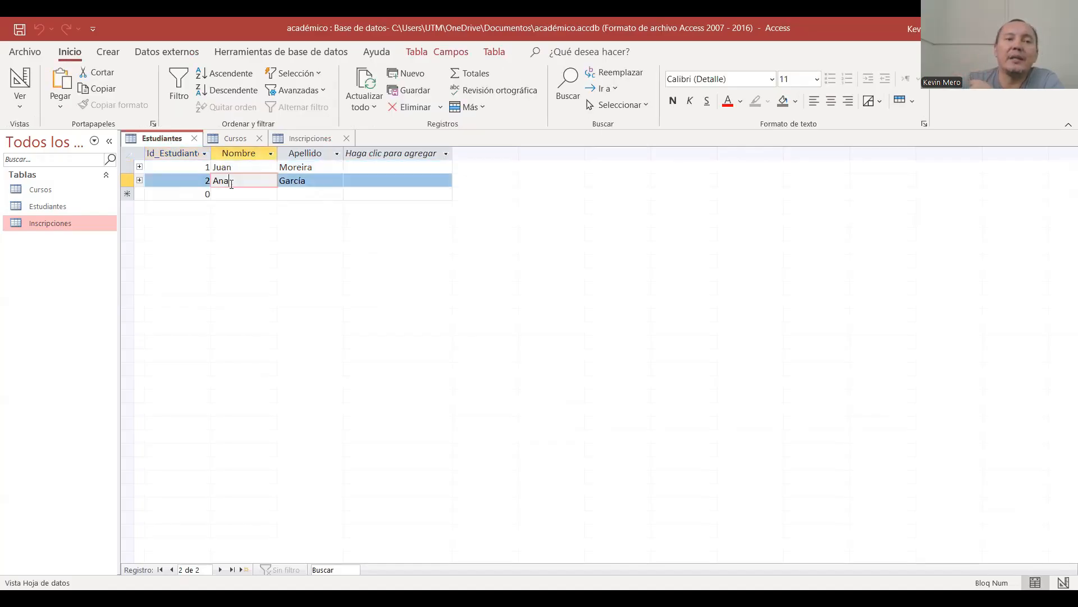
{"action": "left_click", "coordinate": [299, 139]}
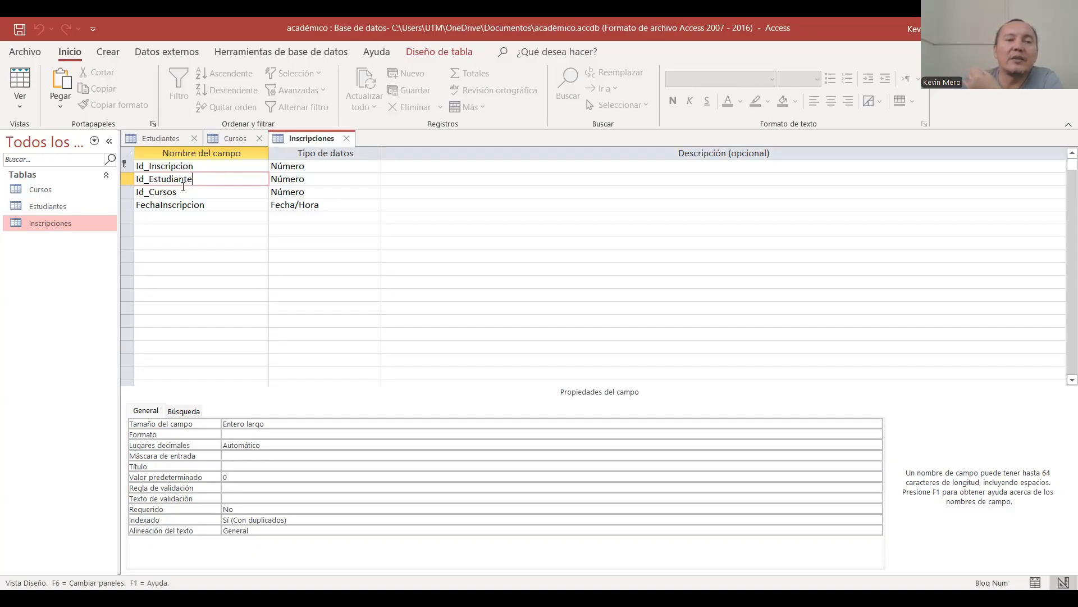
{"action": "left_click", "coordinate": [160, 138]}
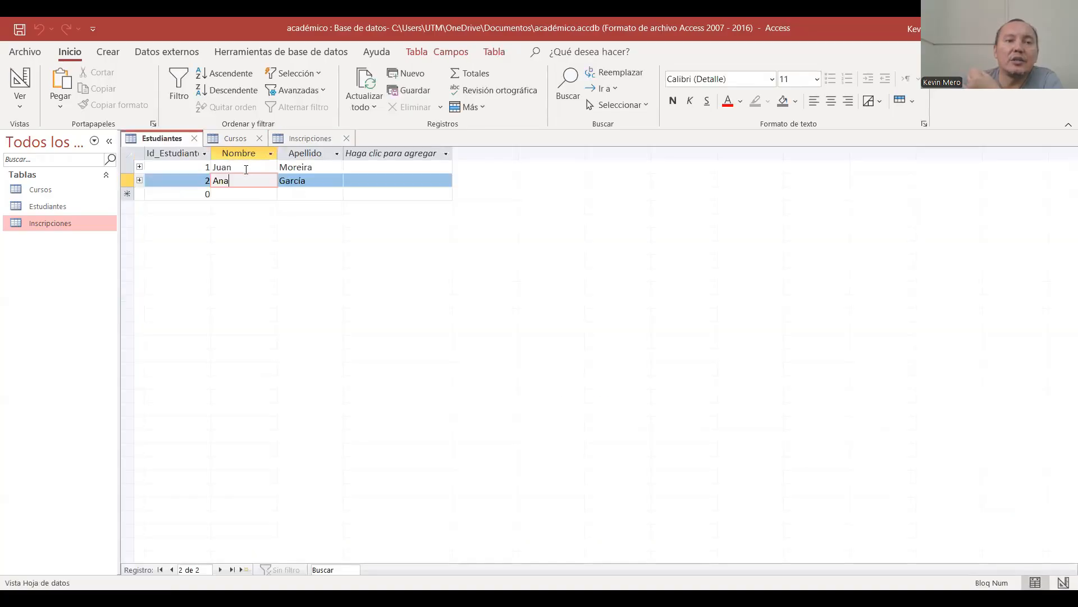
{"action": "left_click", "coordinate": [304, 141]}
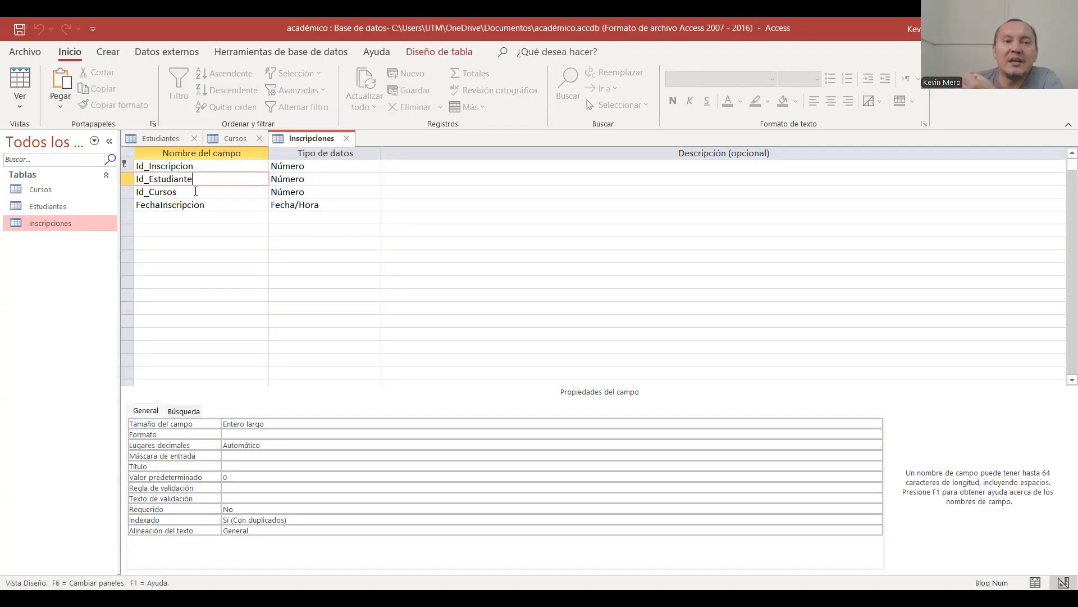
{"action": "left_click", "coordinate": [179, 139]}
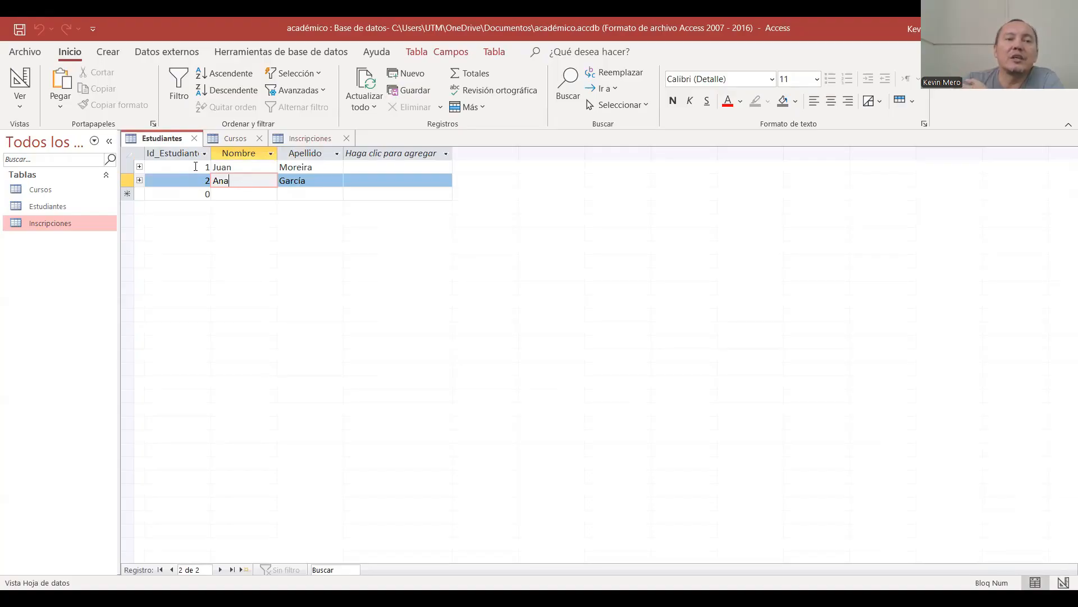
{"action": "left_click", "coordinate": [293, 141]}
- Compare the Id_Cursos values of the three courses in the Cursos table with the Id_Cursos foreign key in the Inscripciones design
{"action": "left_click", "coordinate": [190, 192]}
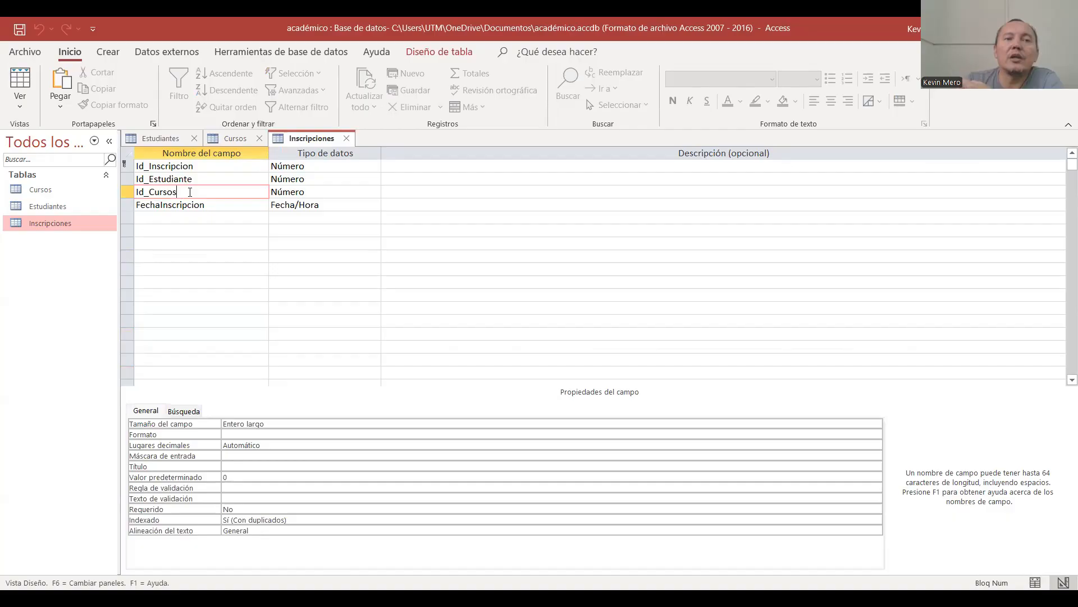
{"action": "left_click", "coordinate": [214, 139]}
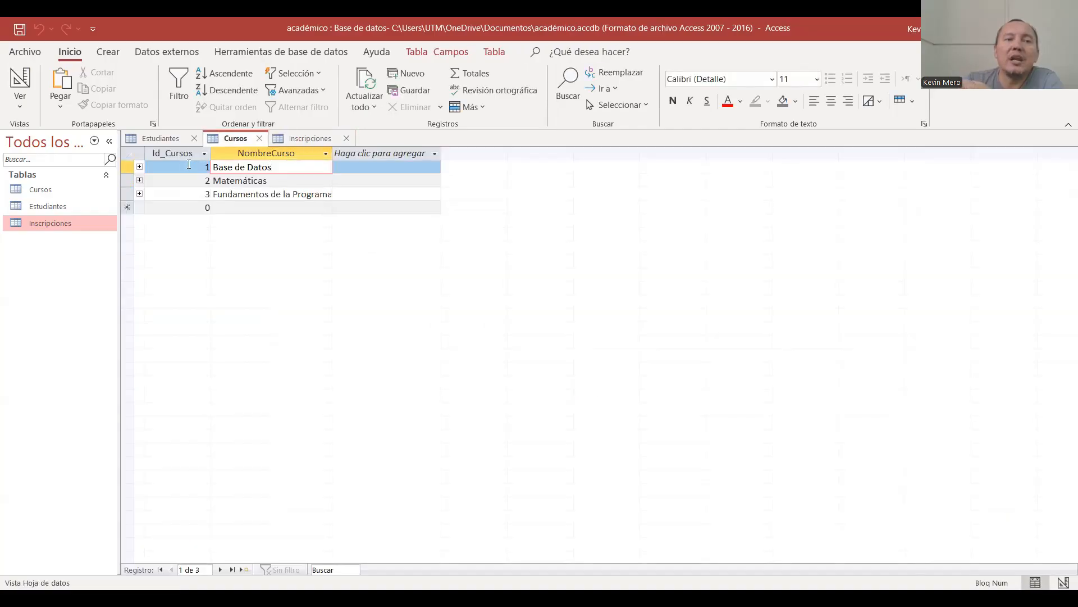
{"action": "left_click", "coordinate": [192, 171]}
{"action": "key", "text": "Down"}
{"action": "key", "text": "Down"}
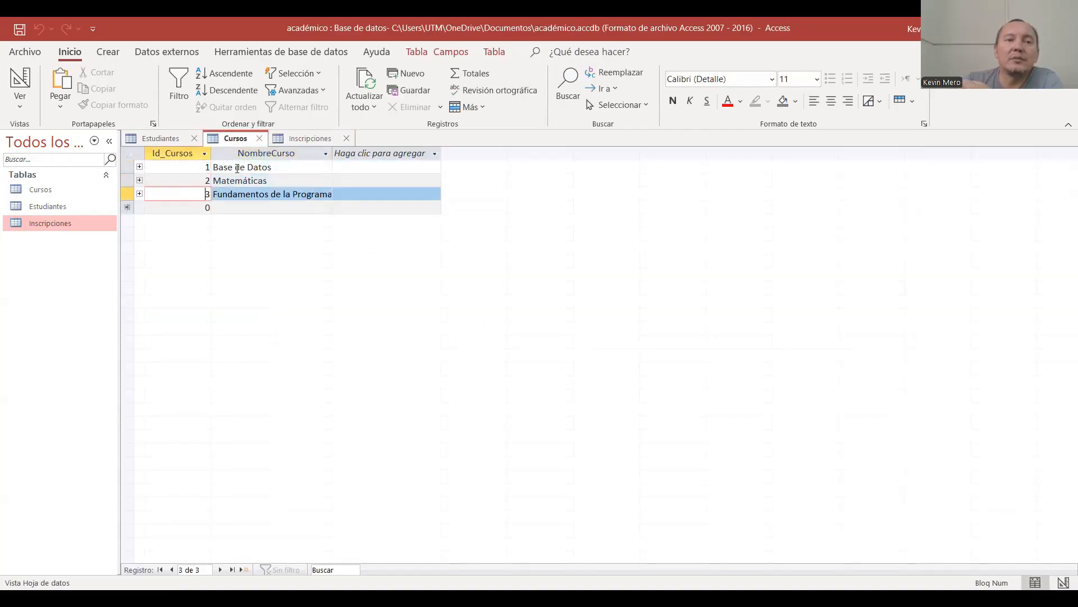
{"action": "left_click", "coordinate": [300, 140]}
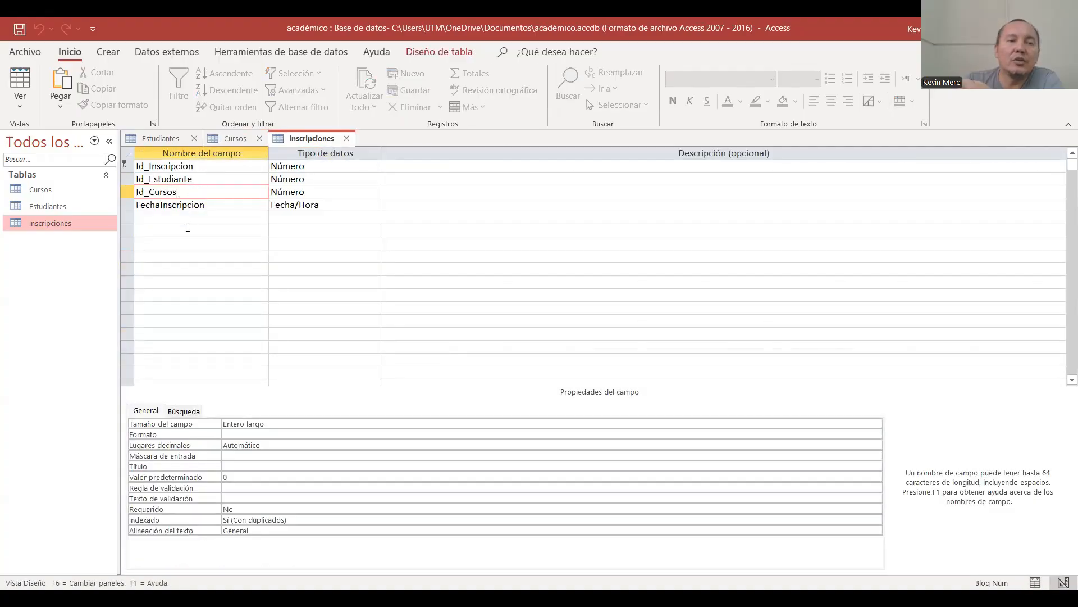
{"action": "left_click", "coordinate": [244, 139]}
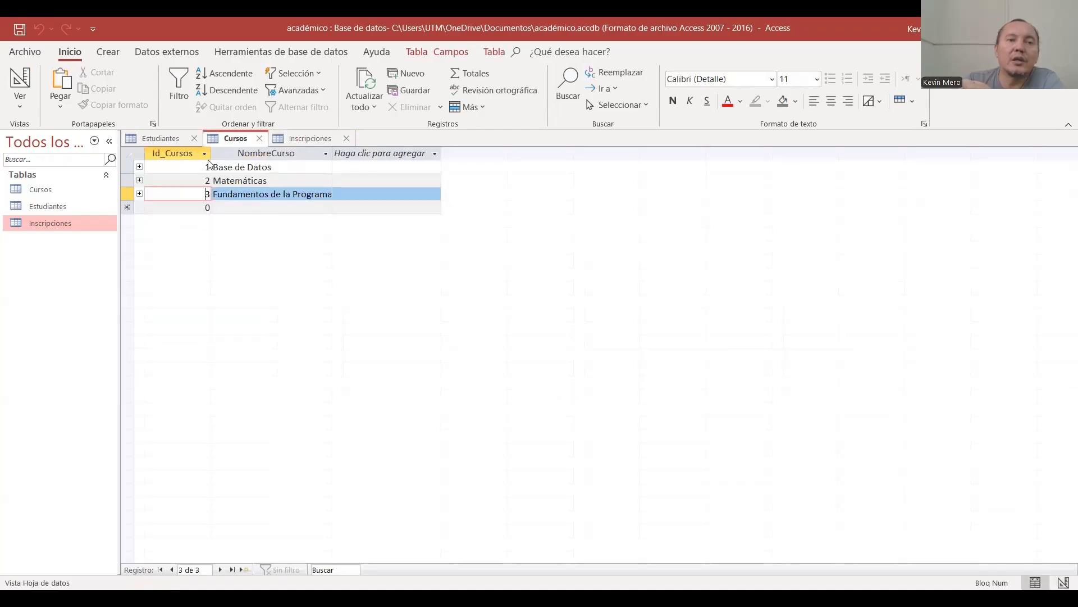
{"action": "key", "text": "Up"}
{"action": "key", "text": "Up"}
{"action": "key", "text": "Down"}
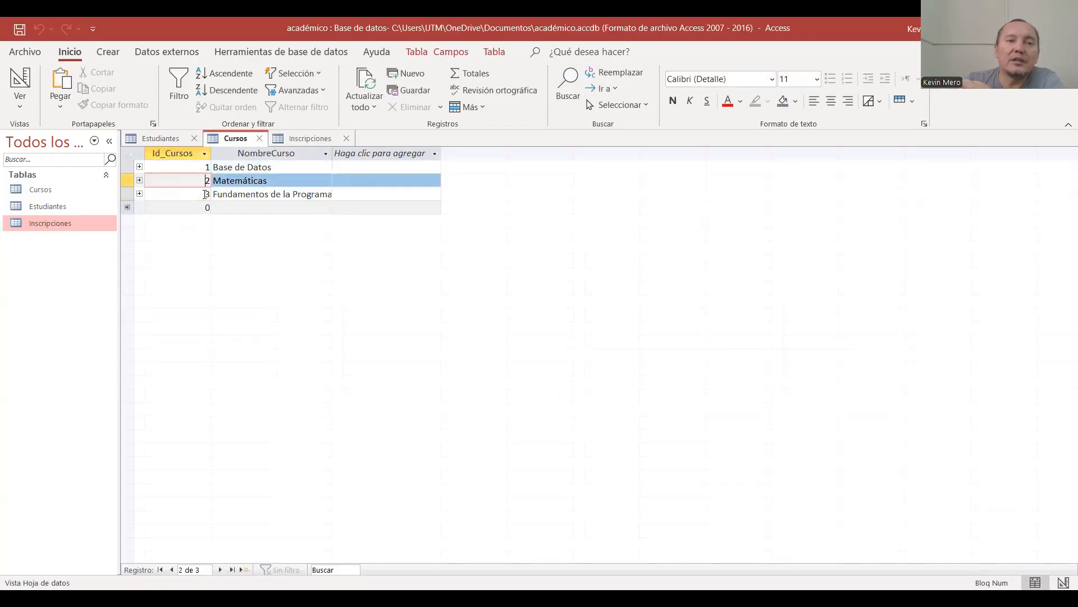
{"action": "key", "text": "Down"}
{"action": "left_click", "coordinate": [309, 138]}
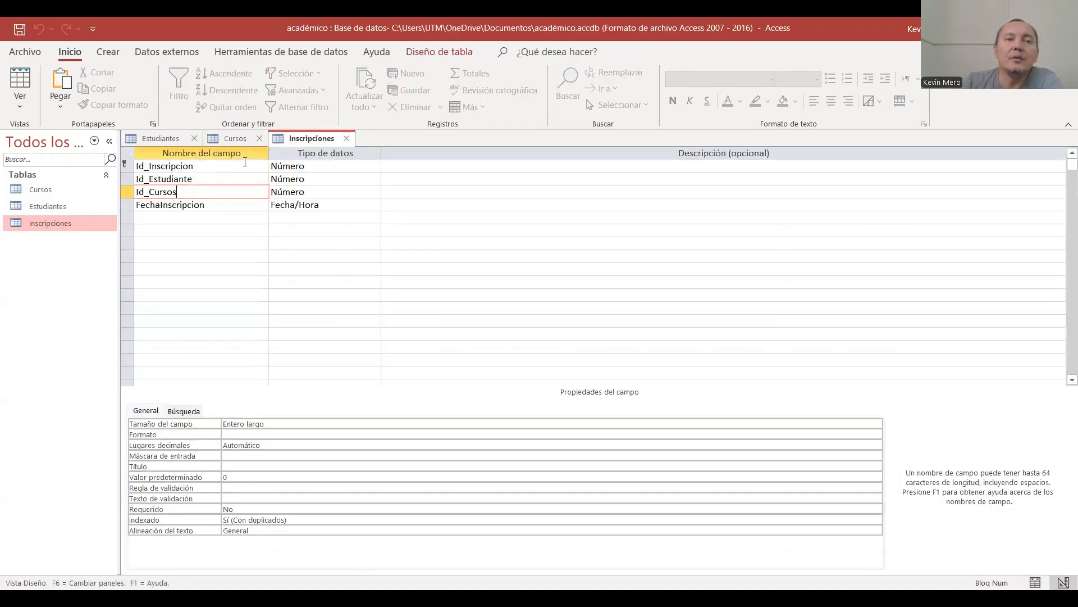
- Examine the FechaInscripcion field and the primary key Id_Inscripcion in the Inscripciones table design
{"action": "left_click", "coordinate": [218, 203]}
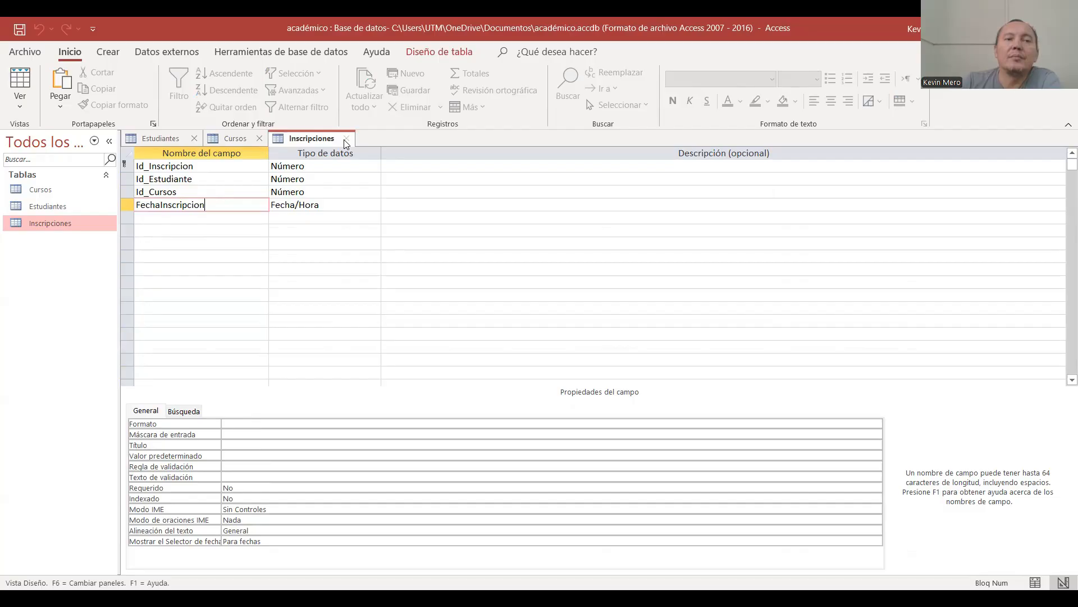
{"action": "left_click", "coordinate": [168, 166]}
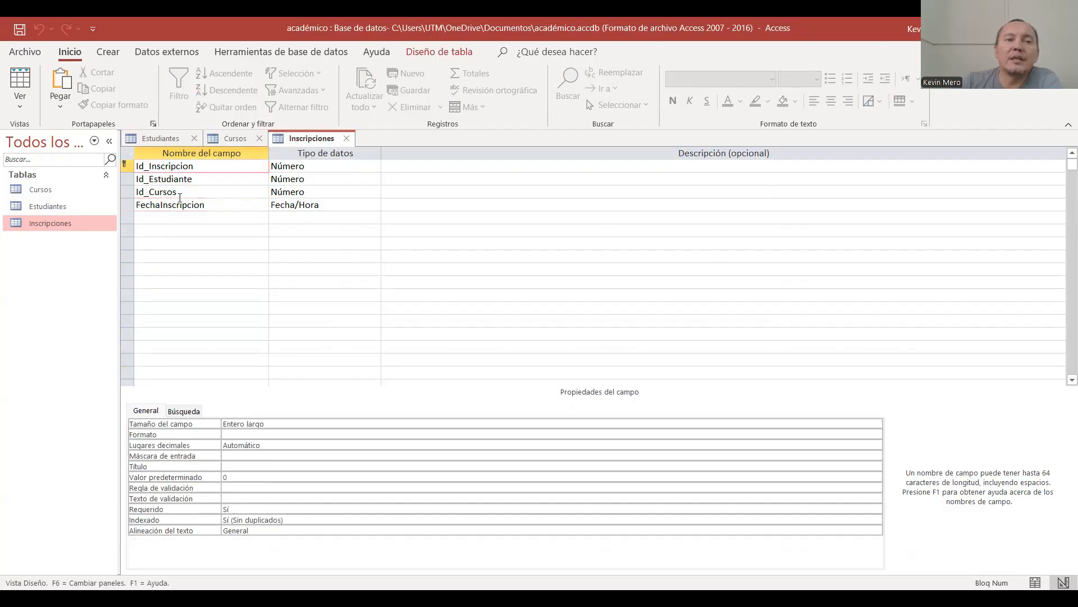
{"action": "left_click", "coordinate": [125, 165]}
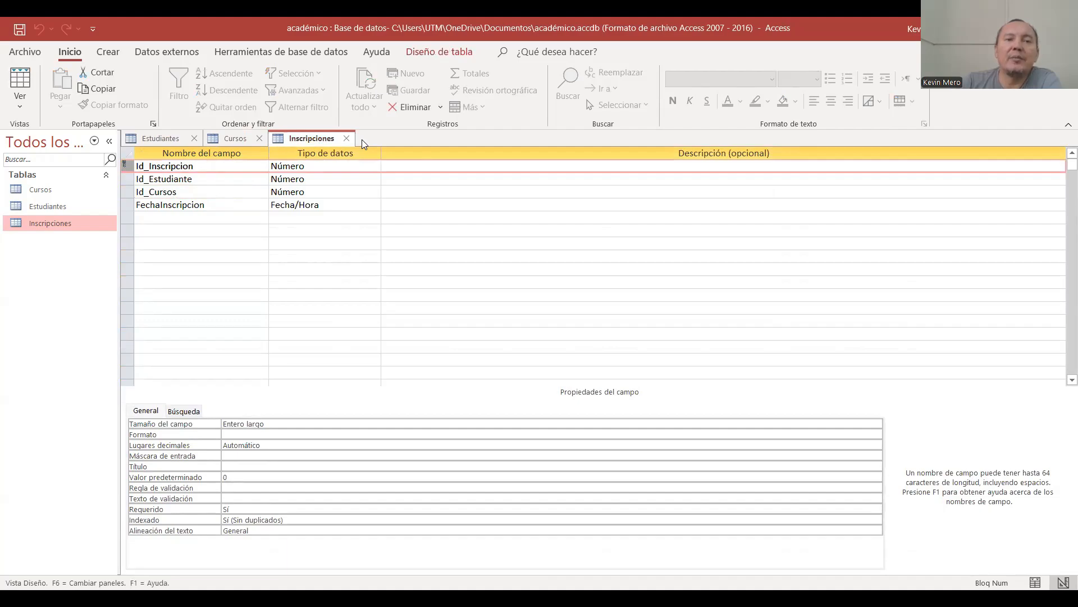
- Reopen Inscripciones in datasheet view and add a record with Id_Inscripcion 1, Id_Estudiante 1 and Id_Cursos 1, checking the IDs in Estudiantes and Cursos
{"action": "left_click", "coordinate": [347, 137]}
{"action": "double_click", "coordinate": [50, 224]}
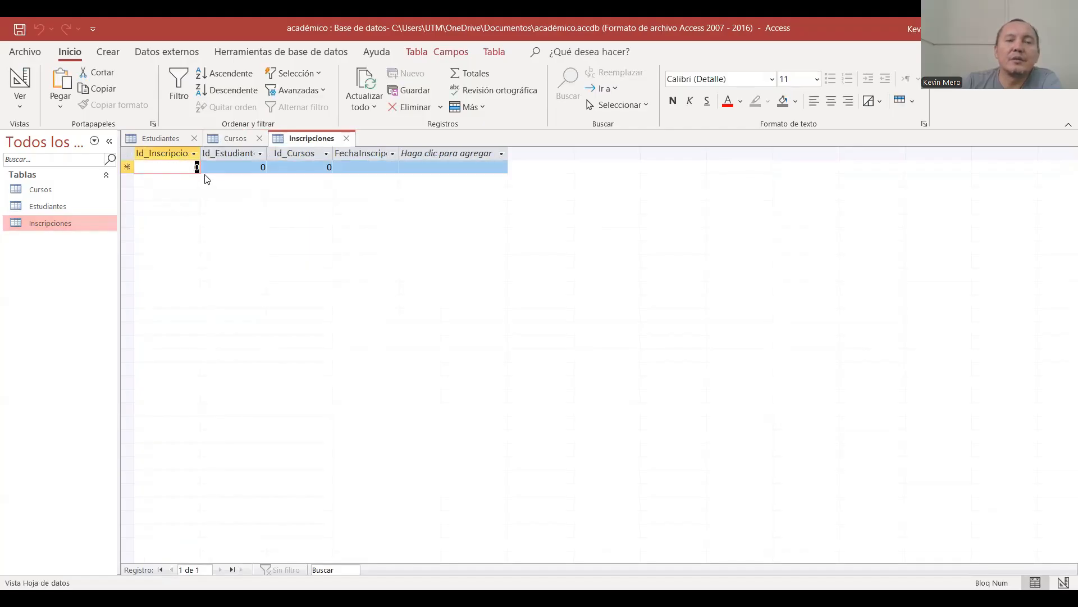
{"action": "type", "text": "1"}
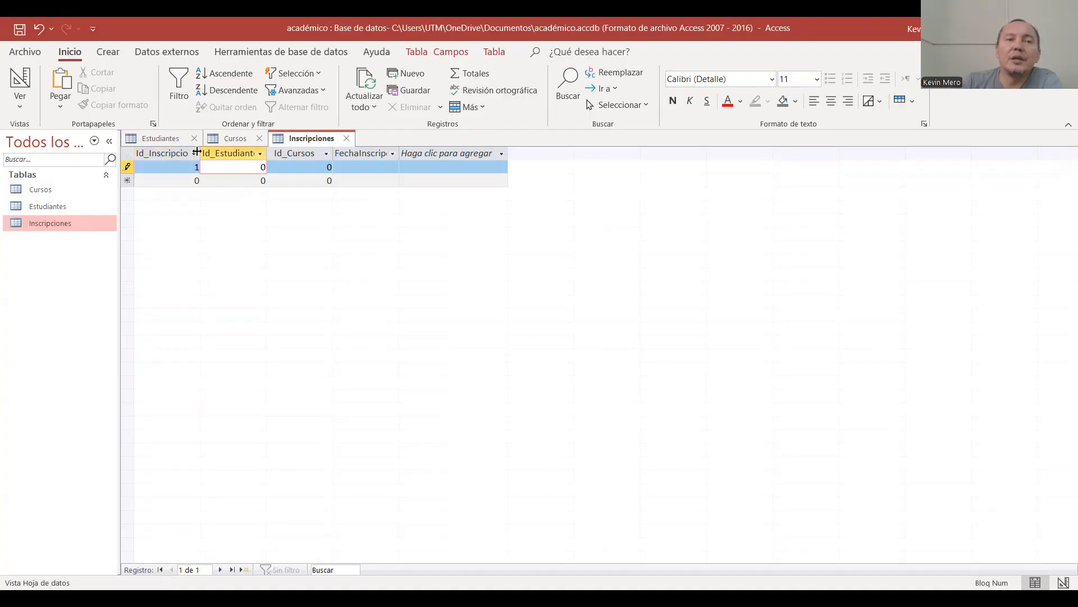
{"action": "left_click", "coordinate": [158, 138]}
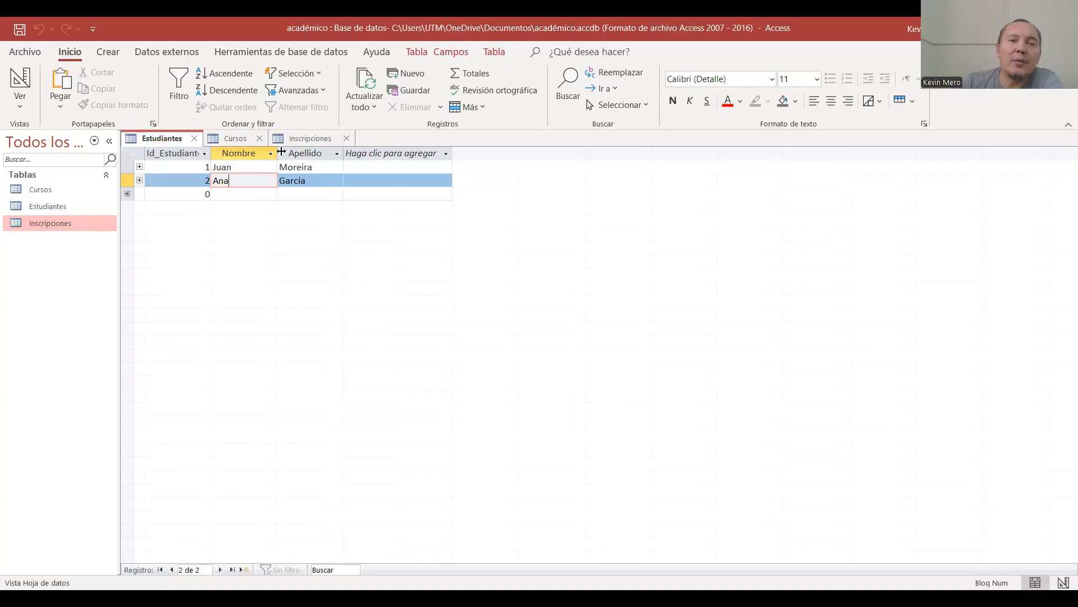
{"action": "left_click", "coordinate": [301, 138]}
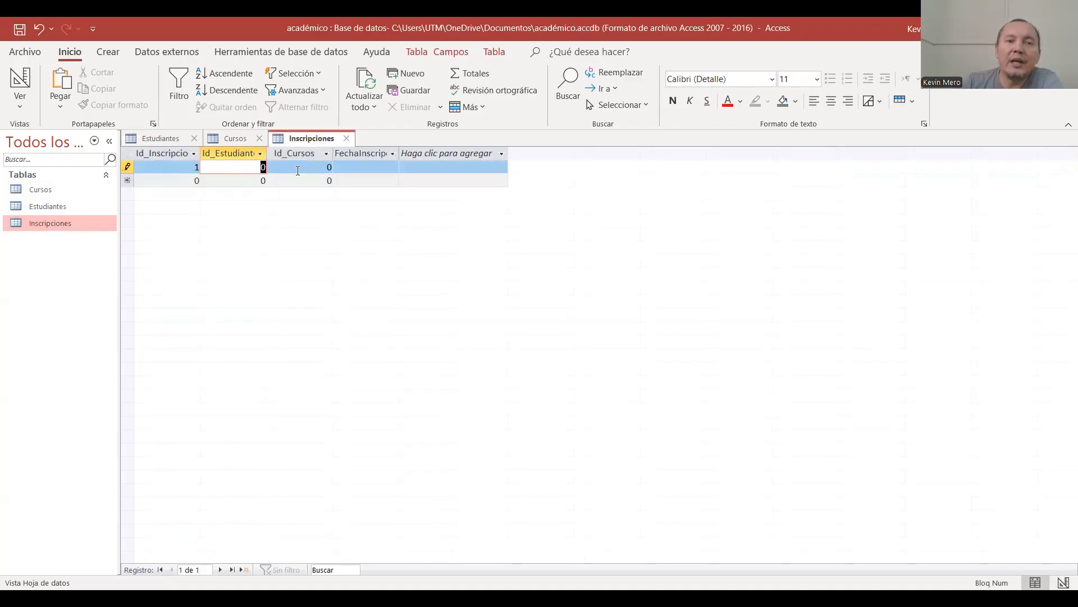
{"action": "type", "text": "1"}
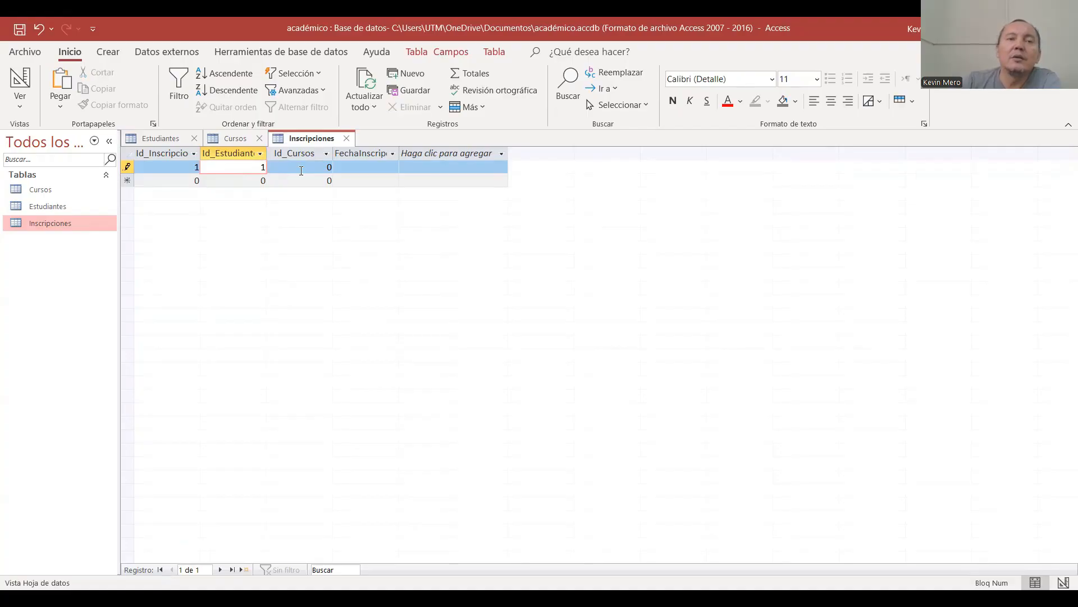
{"action": "left_click", "coordinate": [315, 168]}
{"action": "left_click", "coordinate": [217, 141]}
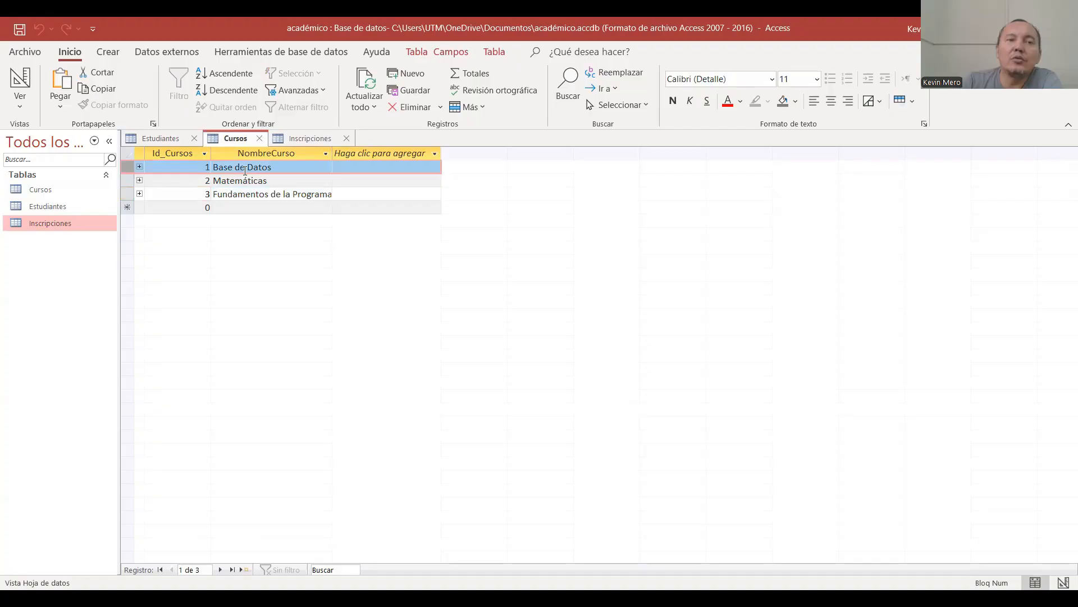
{"action": "left_click", "coordinate": [298, 138]}
{"action": "type", "text": "1"}
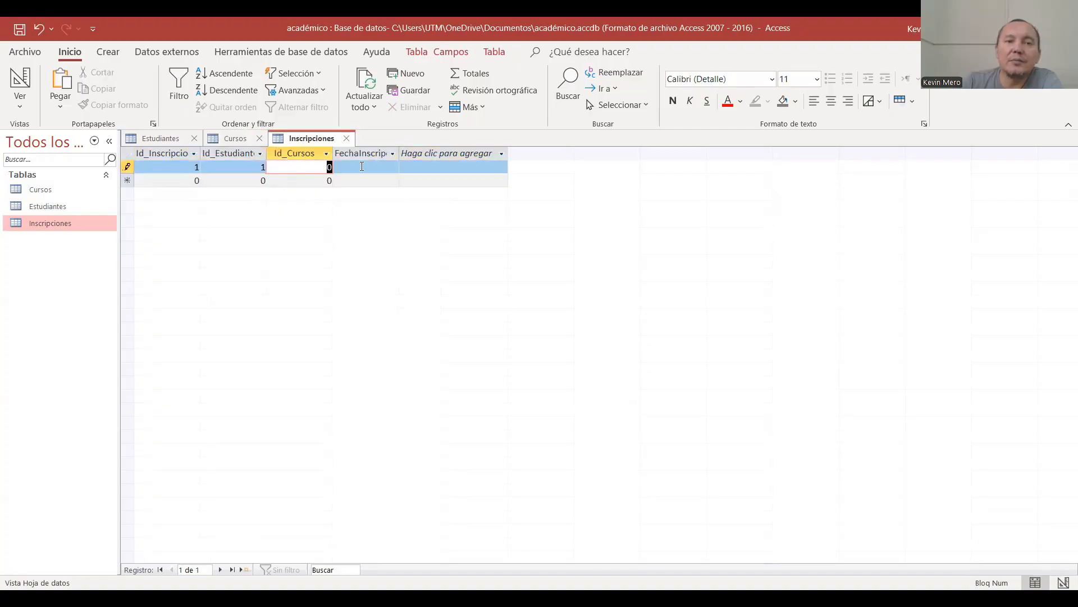
- Start a second record in Inscripciones with Id_Inscripcion 2 and Id_Estudiante 1
{"action": "left_click", "coordinate": [181, 180]}
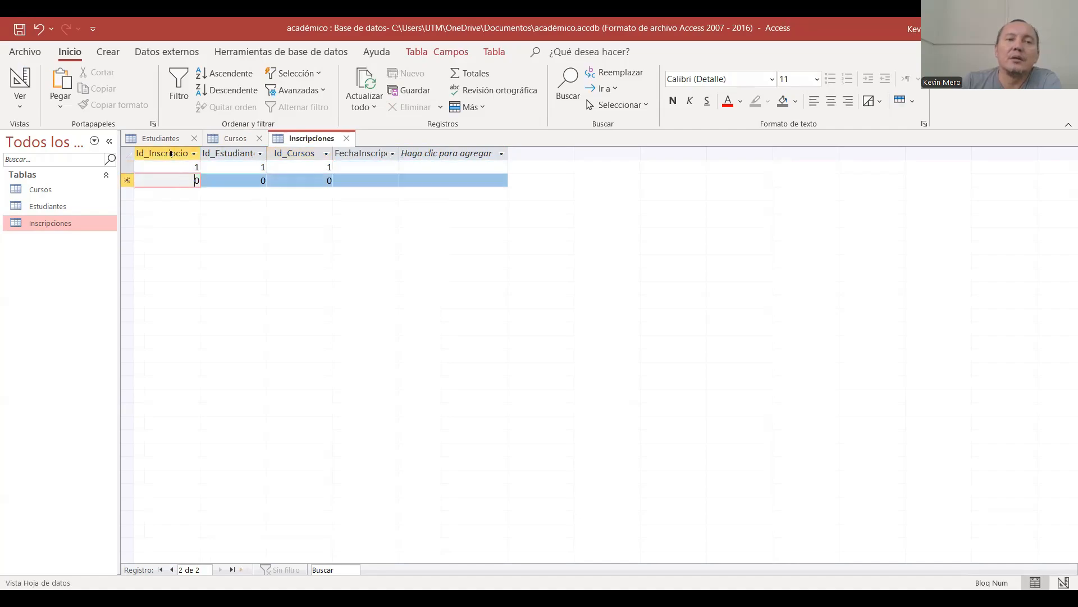
{"action": "double_click", "coordinate": [199, 179]}
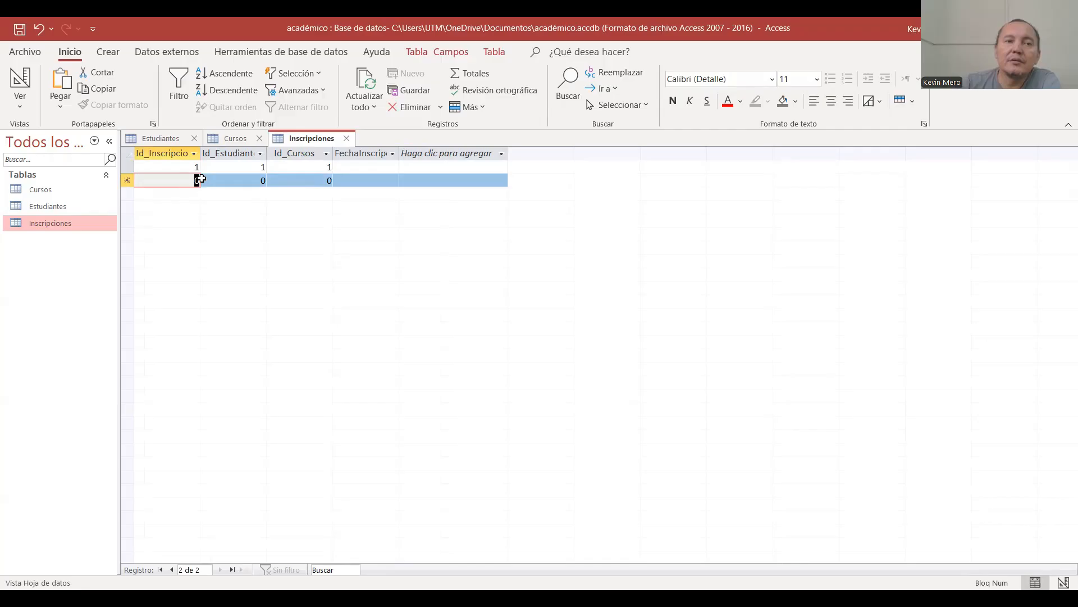
{"action": "type", "text": "2"}
{"action": "double_click", "coordinate": [197, 180]}
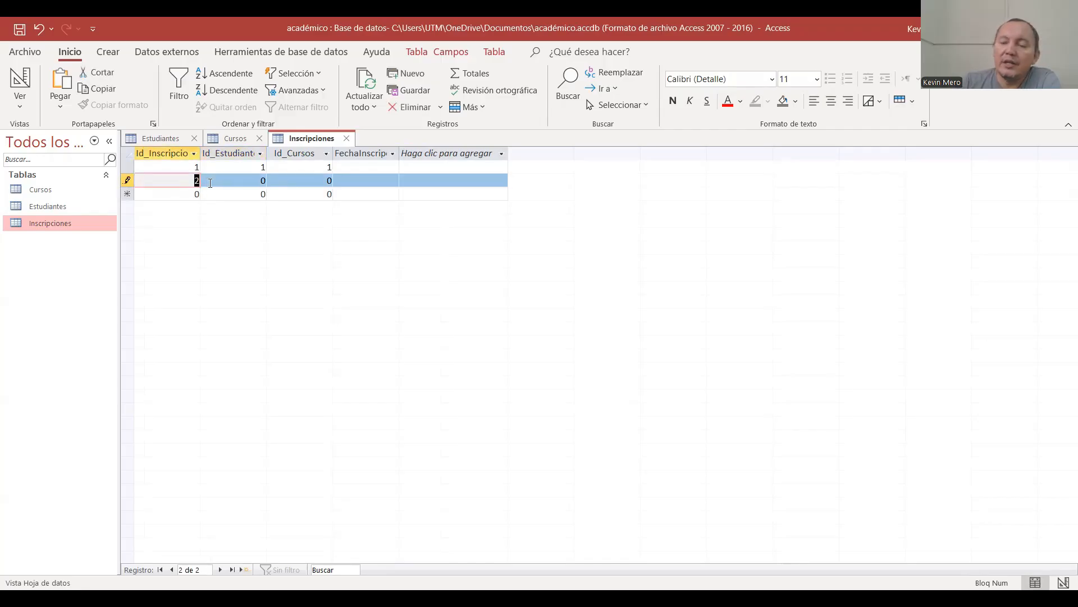
{"action": "left_click", "coordinate": [262, 180]}
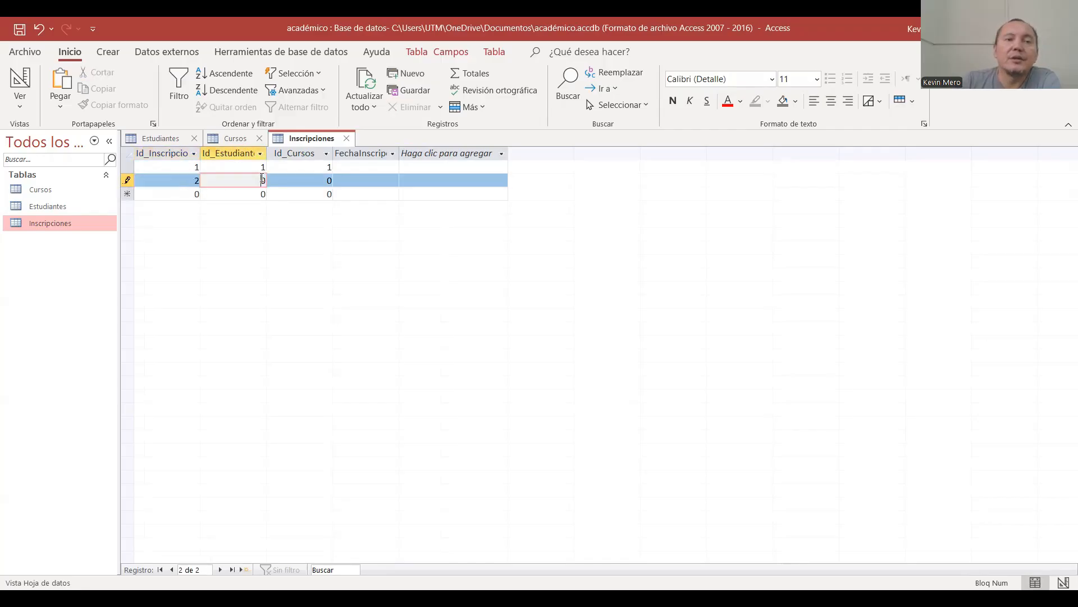
{"action": "left_click_drag", "start_coordinate": [254, 176], "coordinate": [291, 181]}
{"action": "type", "text": "1"}
- Check the programming fundamentals course's ID in the Cursos table and set the second enrollment's Id_Cursos to 3
{"action": "left_click", "coordinate": [302, 179]}
{"action": "left_click", "coordinate": [242, 139]}
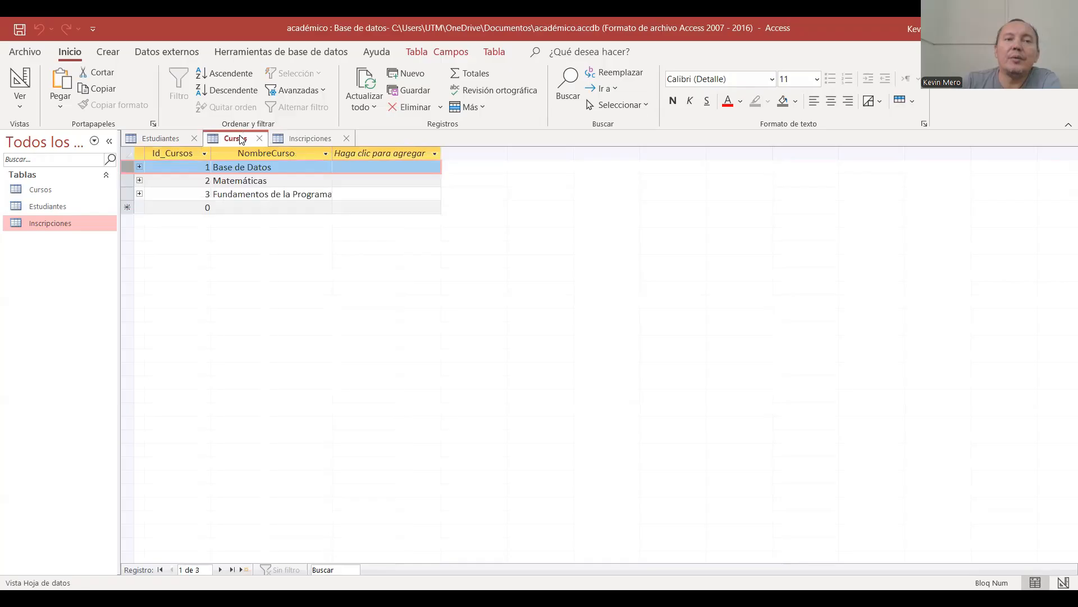
{"action": "left_click", "coordinate": [251, 180]}
{"action": "left_click", "coordinate": [198, 193]}
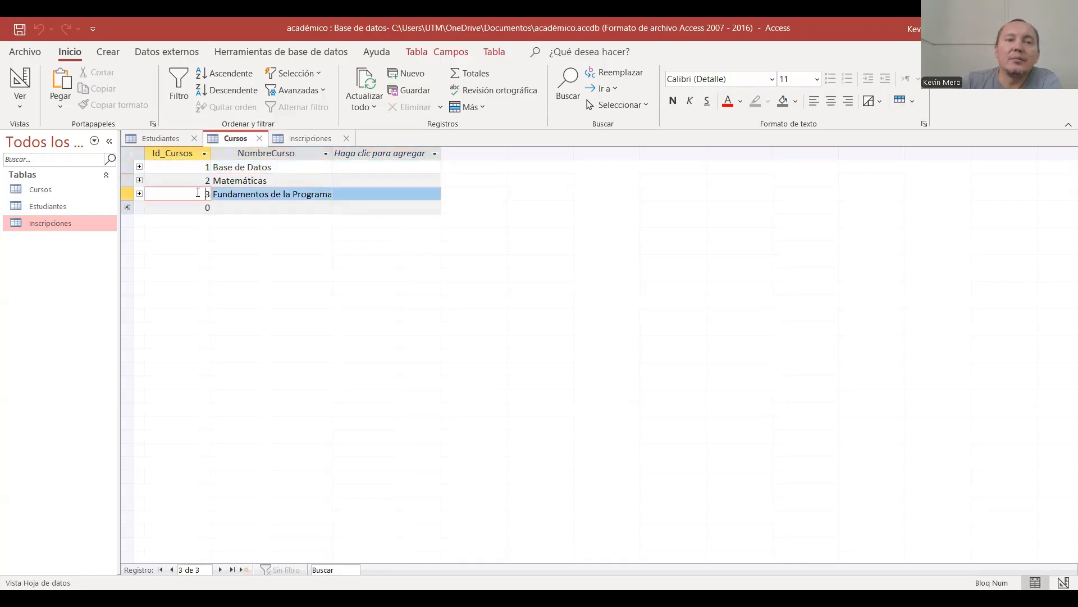
{"action": "left_click", "coordinate": [310, 138]}
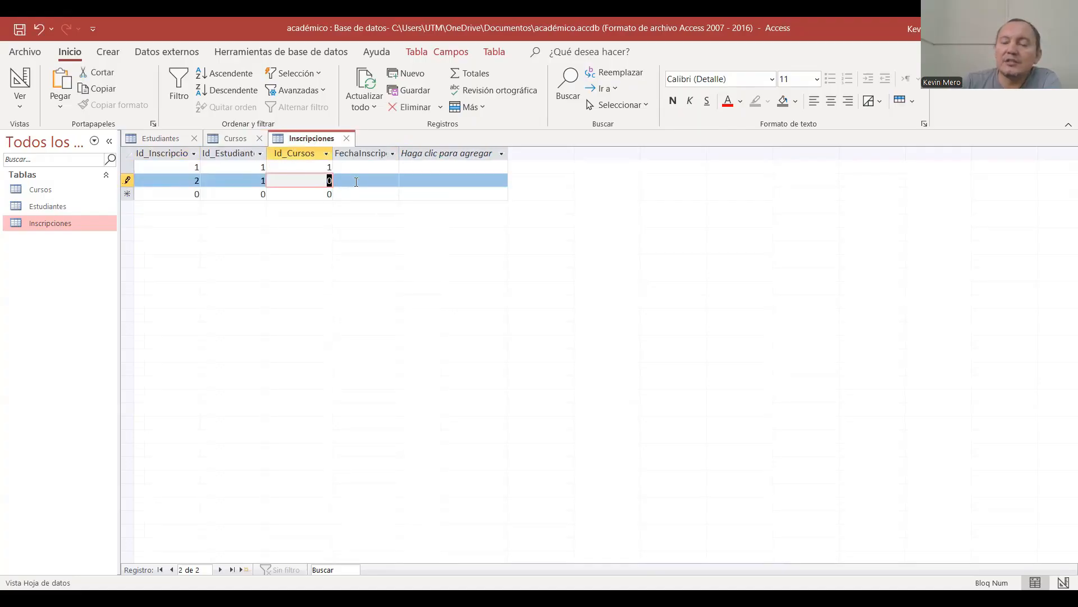
{"action": "type", "text": "3"}
{"action": "left_click", "coordinate": [295, 164]}
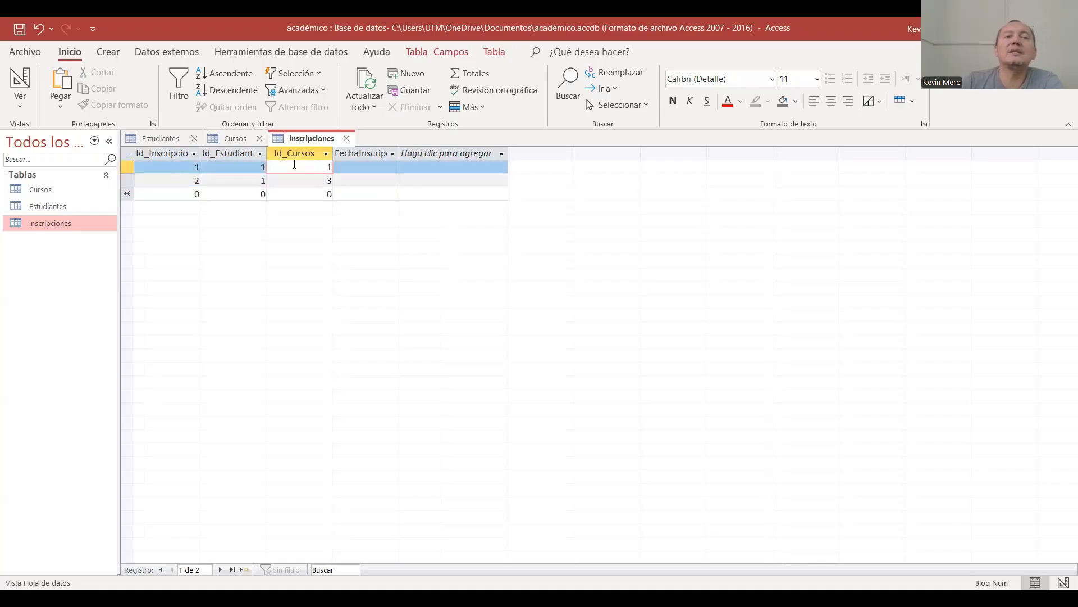
- Review the first record of the Estudiantes table and the first record of the Cursos table referenced by the enrollments
{"action": "left_click", "coordinate": [156, 139]}
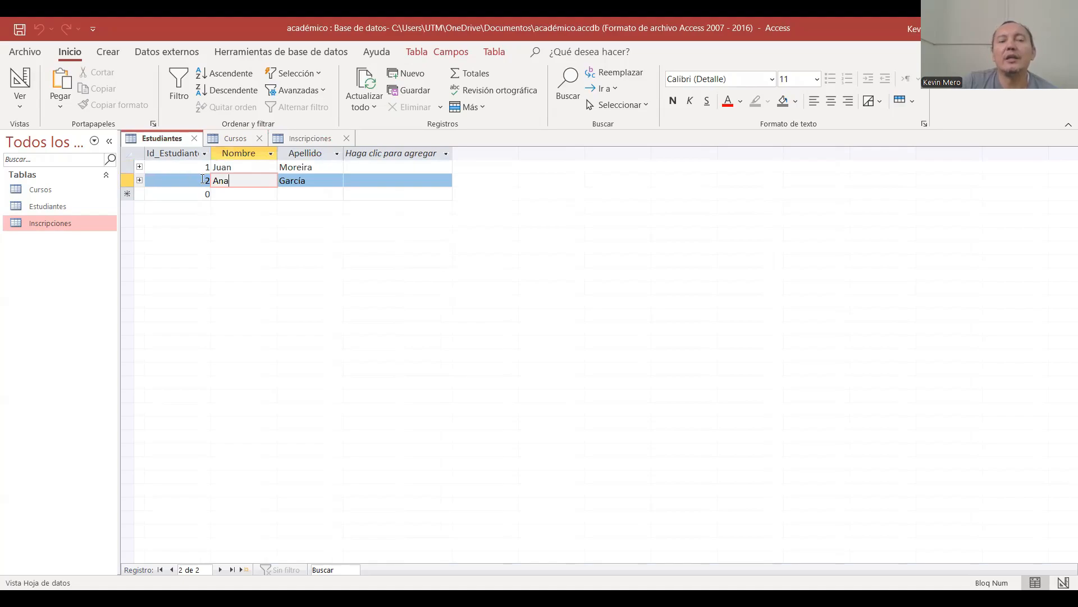
{"action": "left_click", "coordinate": [129, 167]}
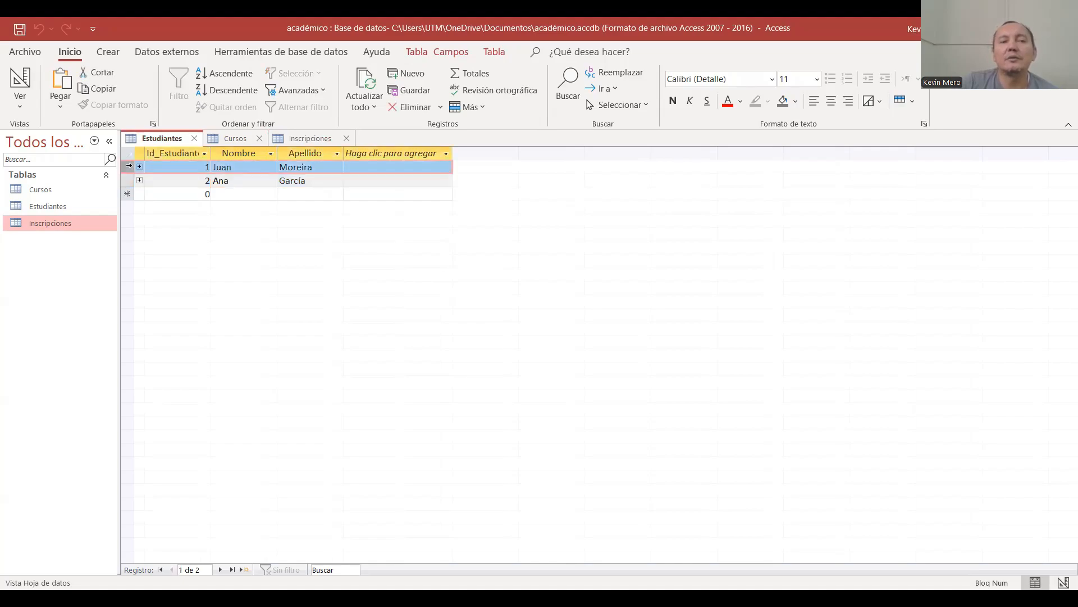
{"action": "left_click", "coordinate": [233, 139]}
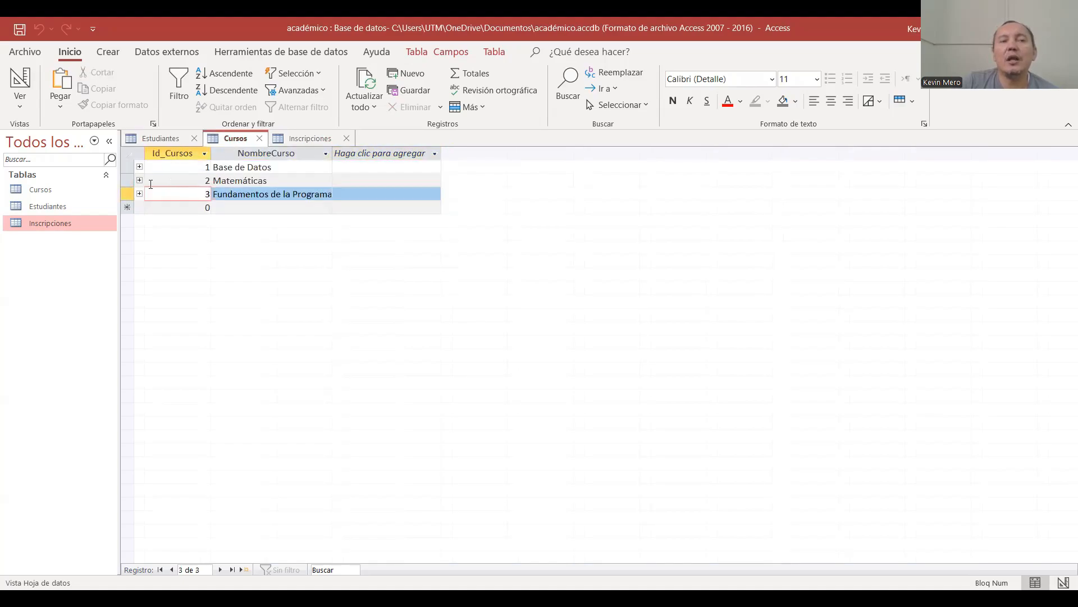
{"action": "left_click", "coordinate": [124, 167]}
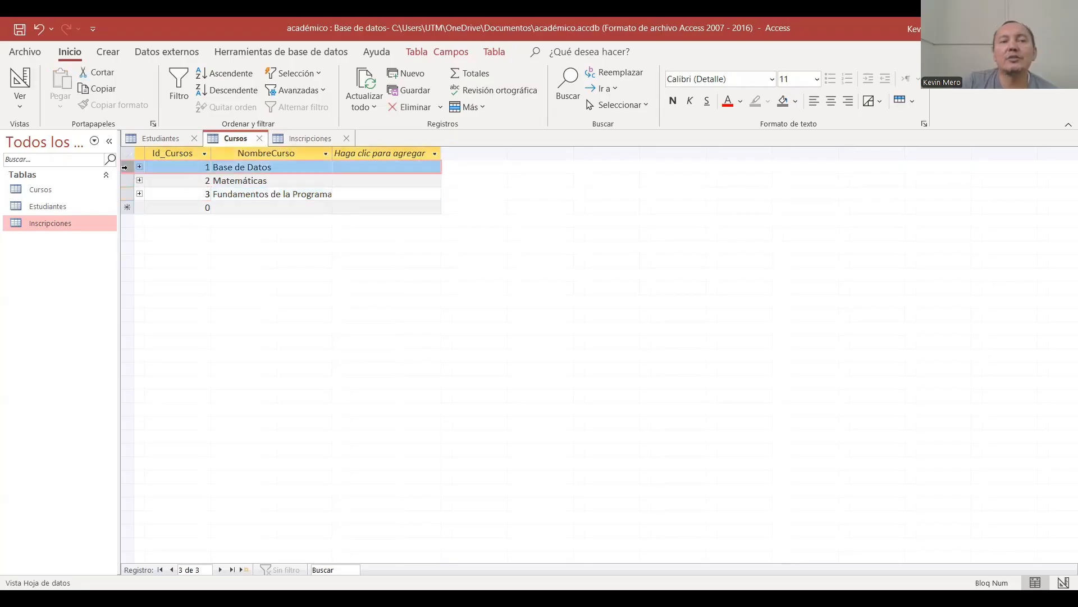
- Review the Fundamentos de la Programación record in the Cursos table and the Id_Estudiante of the first Inscripciones record
{"action": "left_click", "coordinate": [122, 193]}
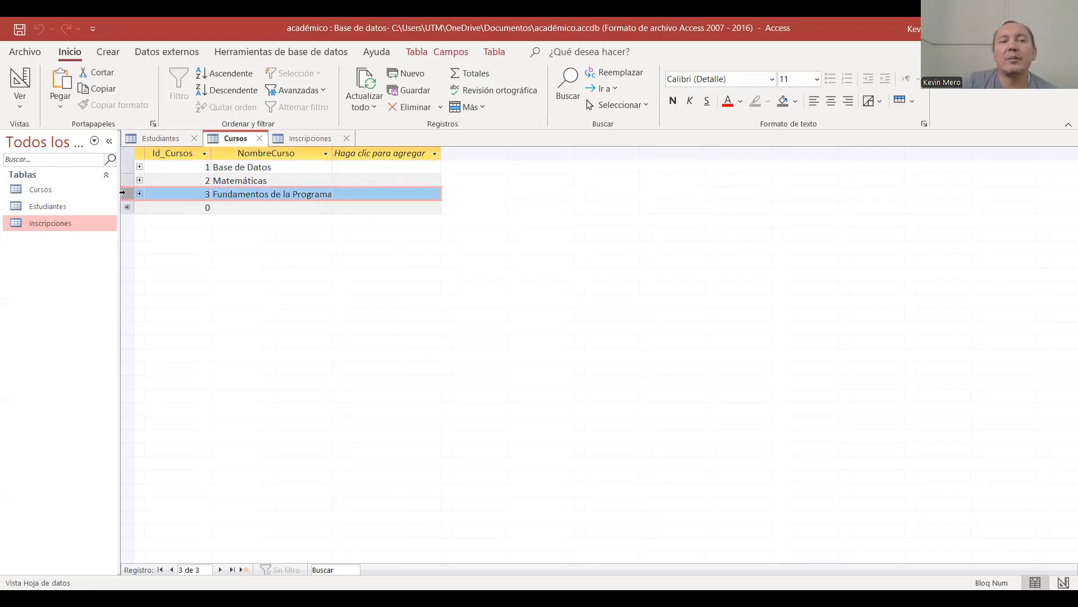
{"action": "left_click", "coordinate": [302, 139]}
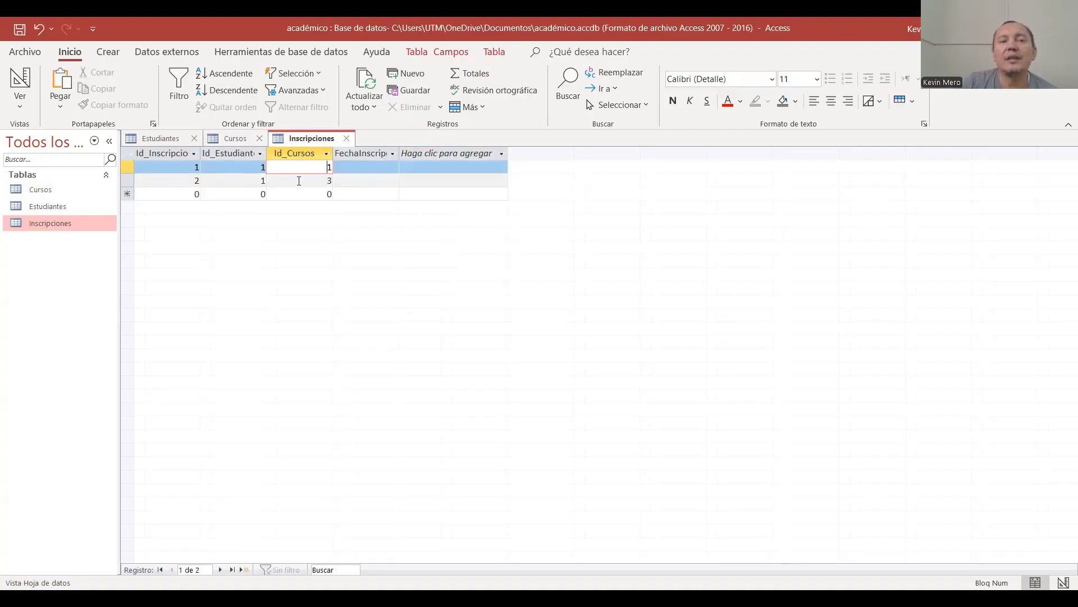
{"action": "left_click", "coordinate": [217, 167]}
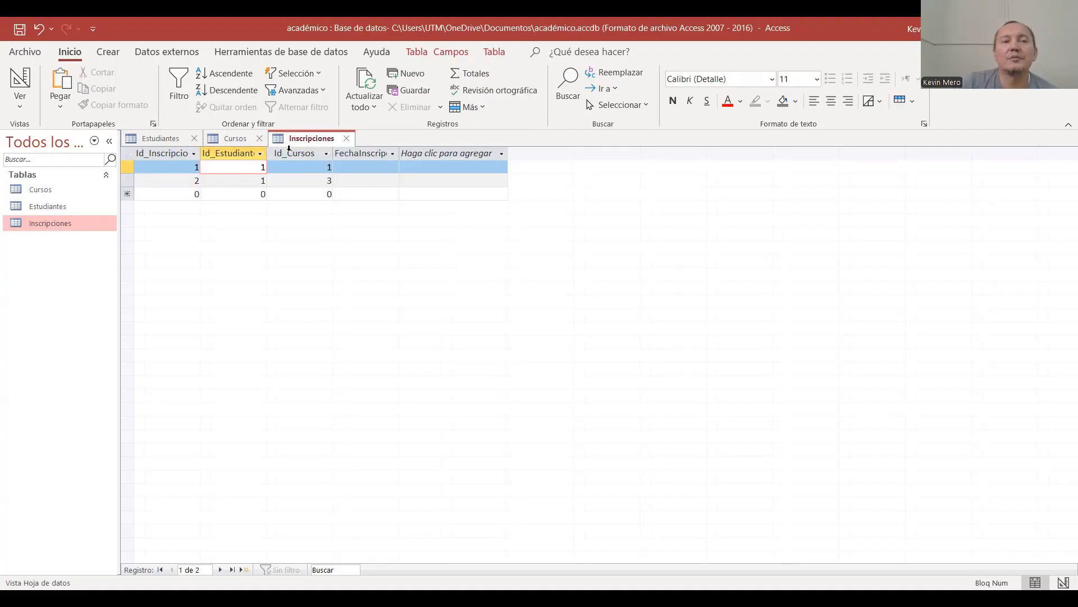
- Close the Cursos and Inscripciones tables
{"action": "left_click", "coordinate": [233, 138]}
{"action": "left_click", "coordinate": [258, 138]}
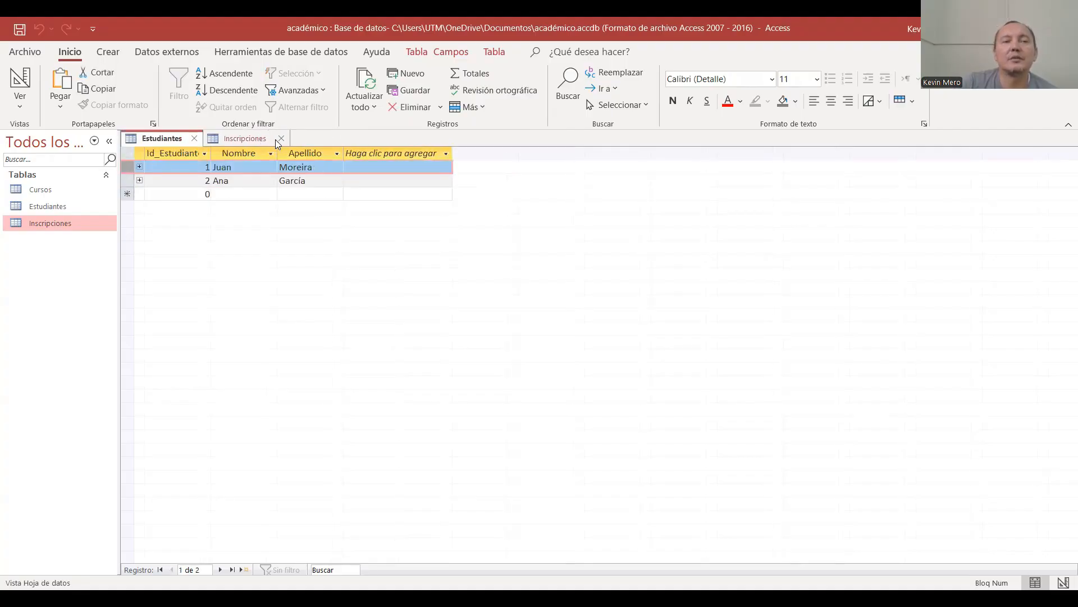
{"action": "left_click", "coordinate": [280, 138]}
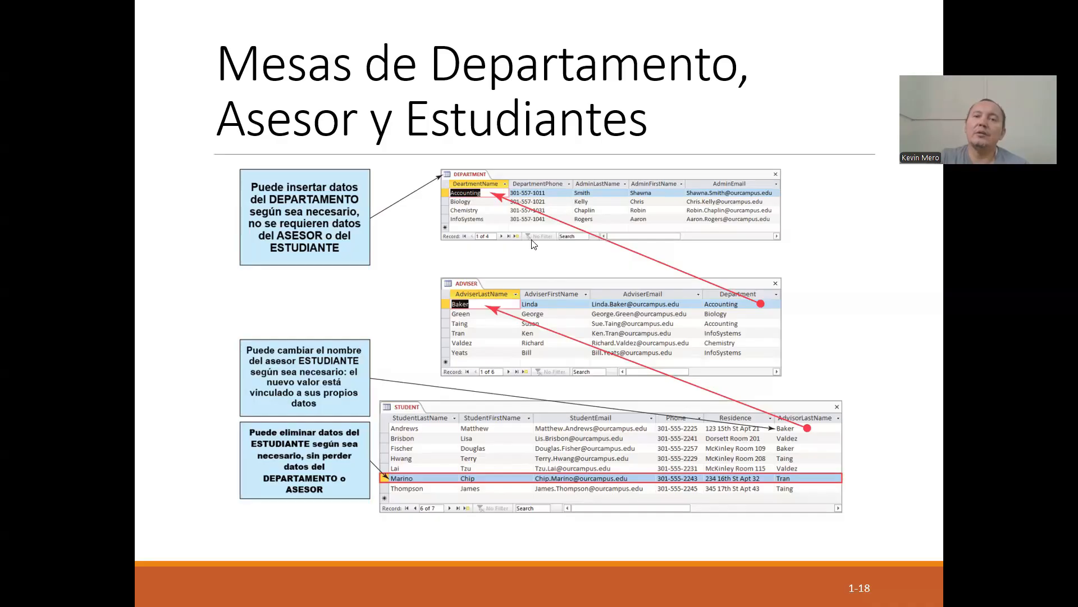
{"action": "left_click", "coordinate": [792, 209]}
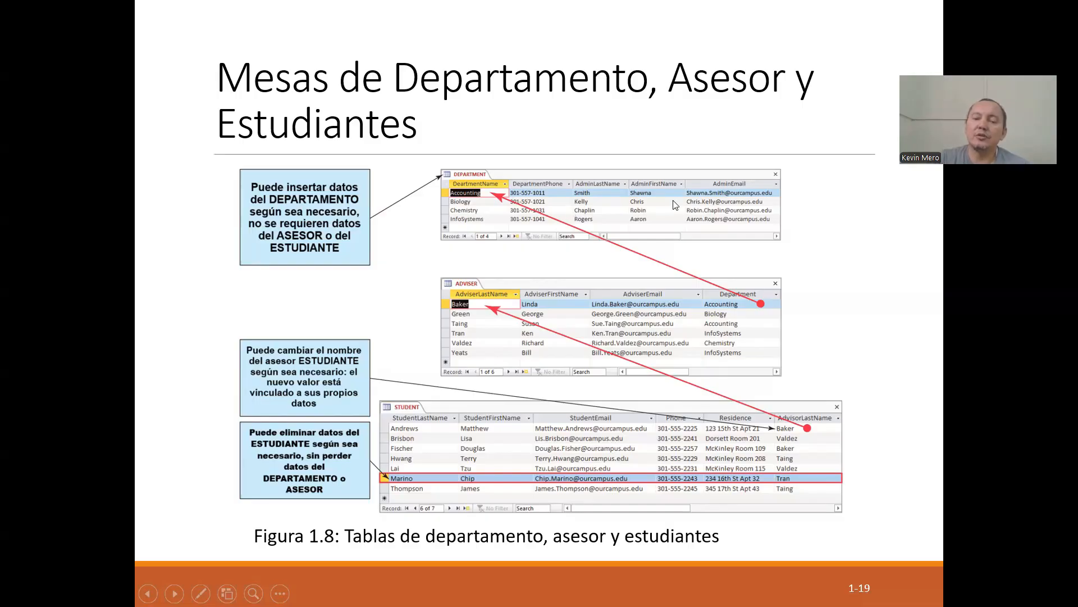
{"action": "key", "text": "Left"}
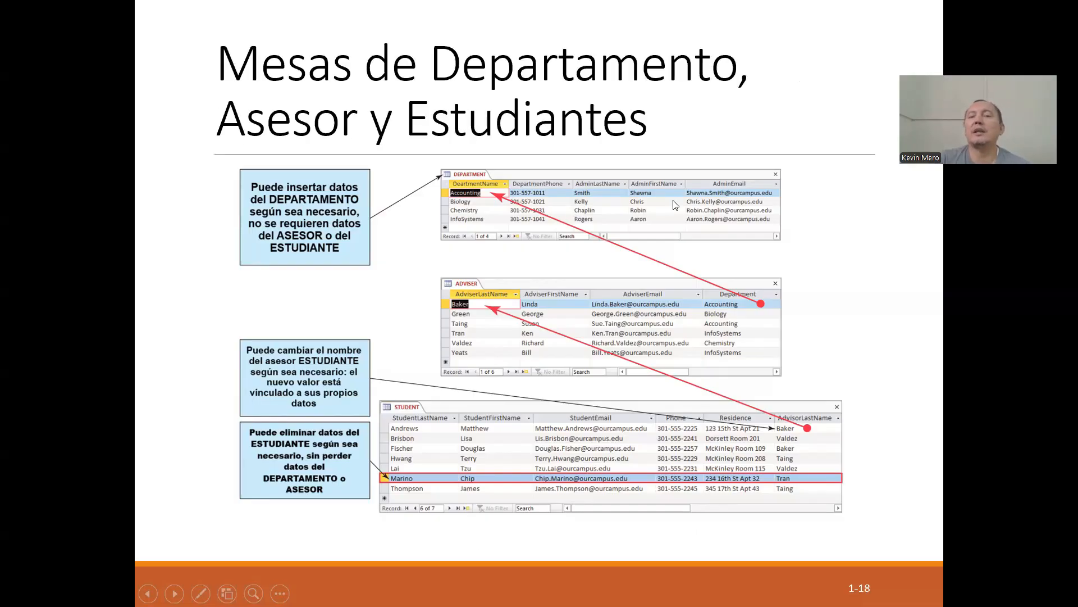